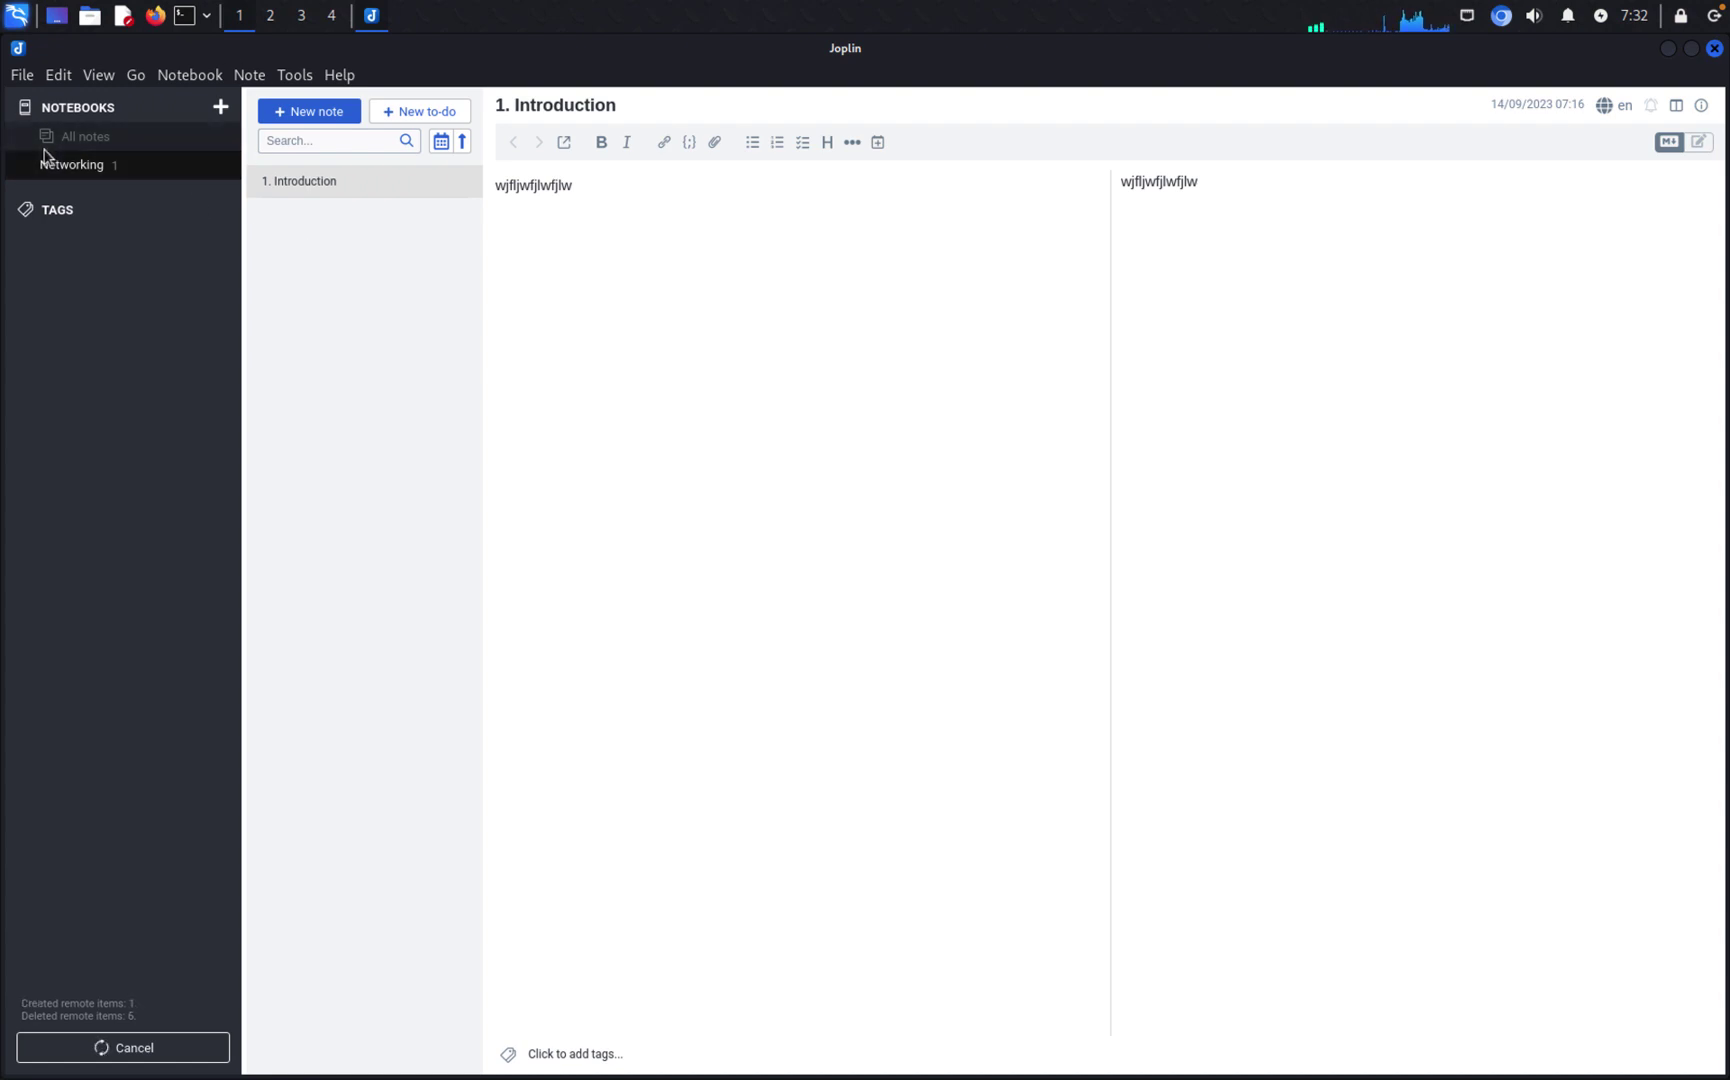
Step: Delete the Networking notebook together with its notes
{"action": "right_click", "coordinate": [93, 169]}
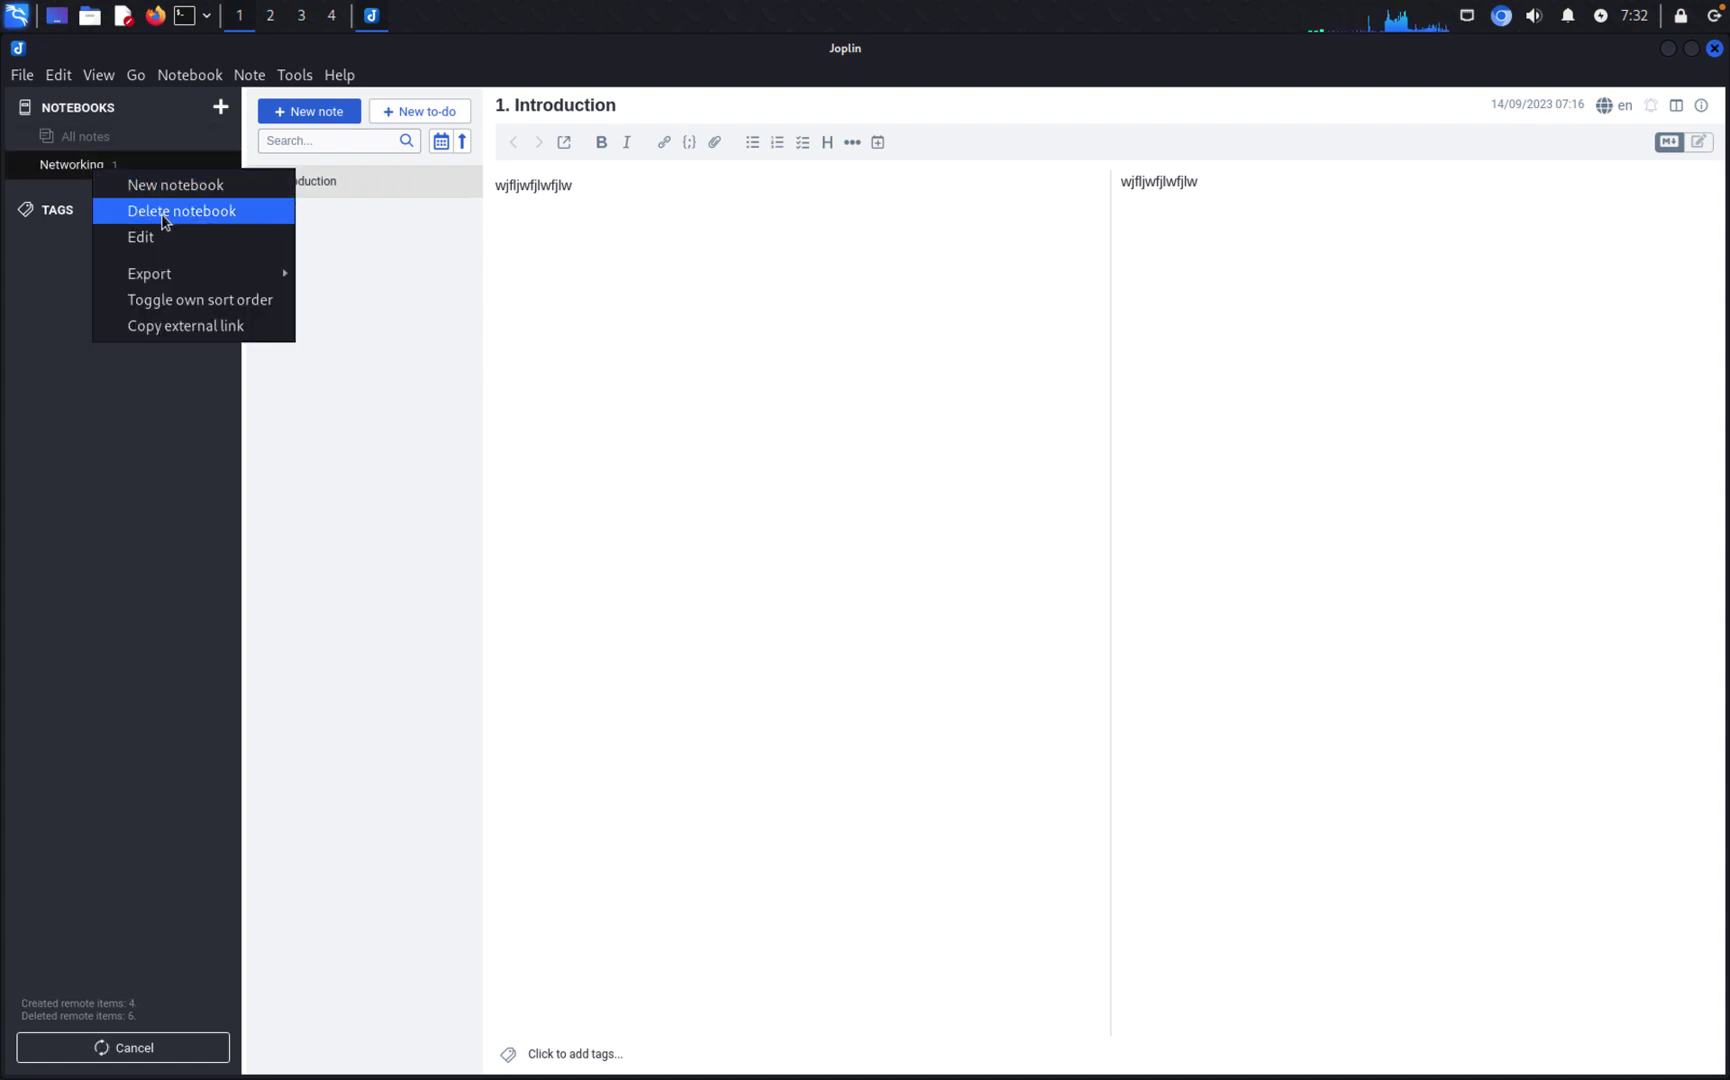
{"action": "left_click", "coordinate": [165, 218]}
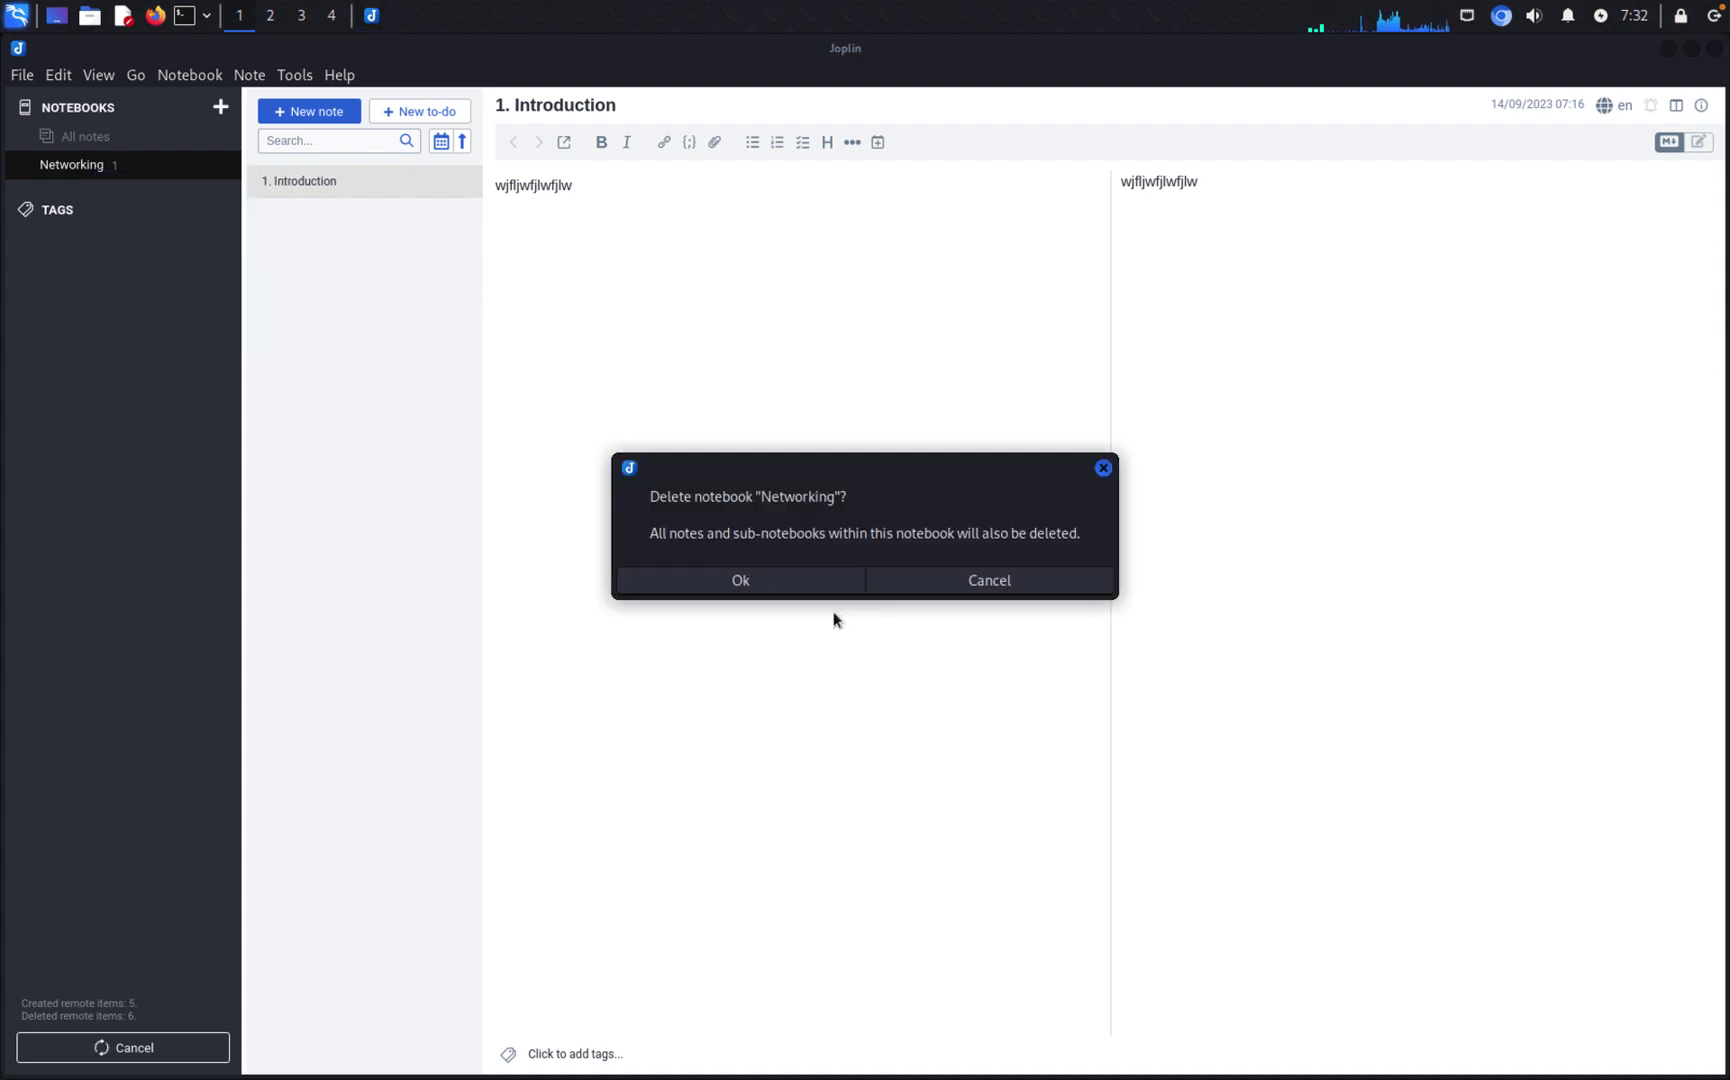
{"action": "left_click", "coordinate": [852, 584]}
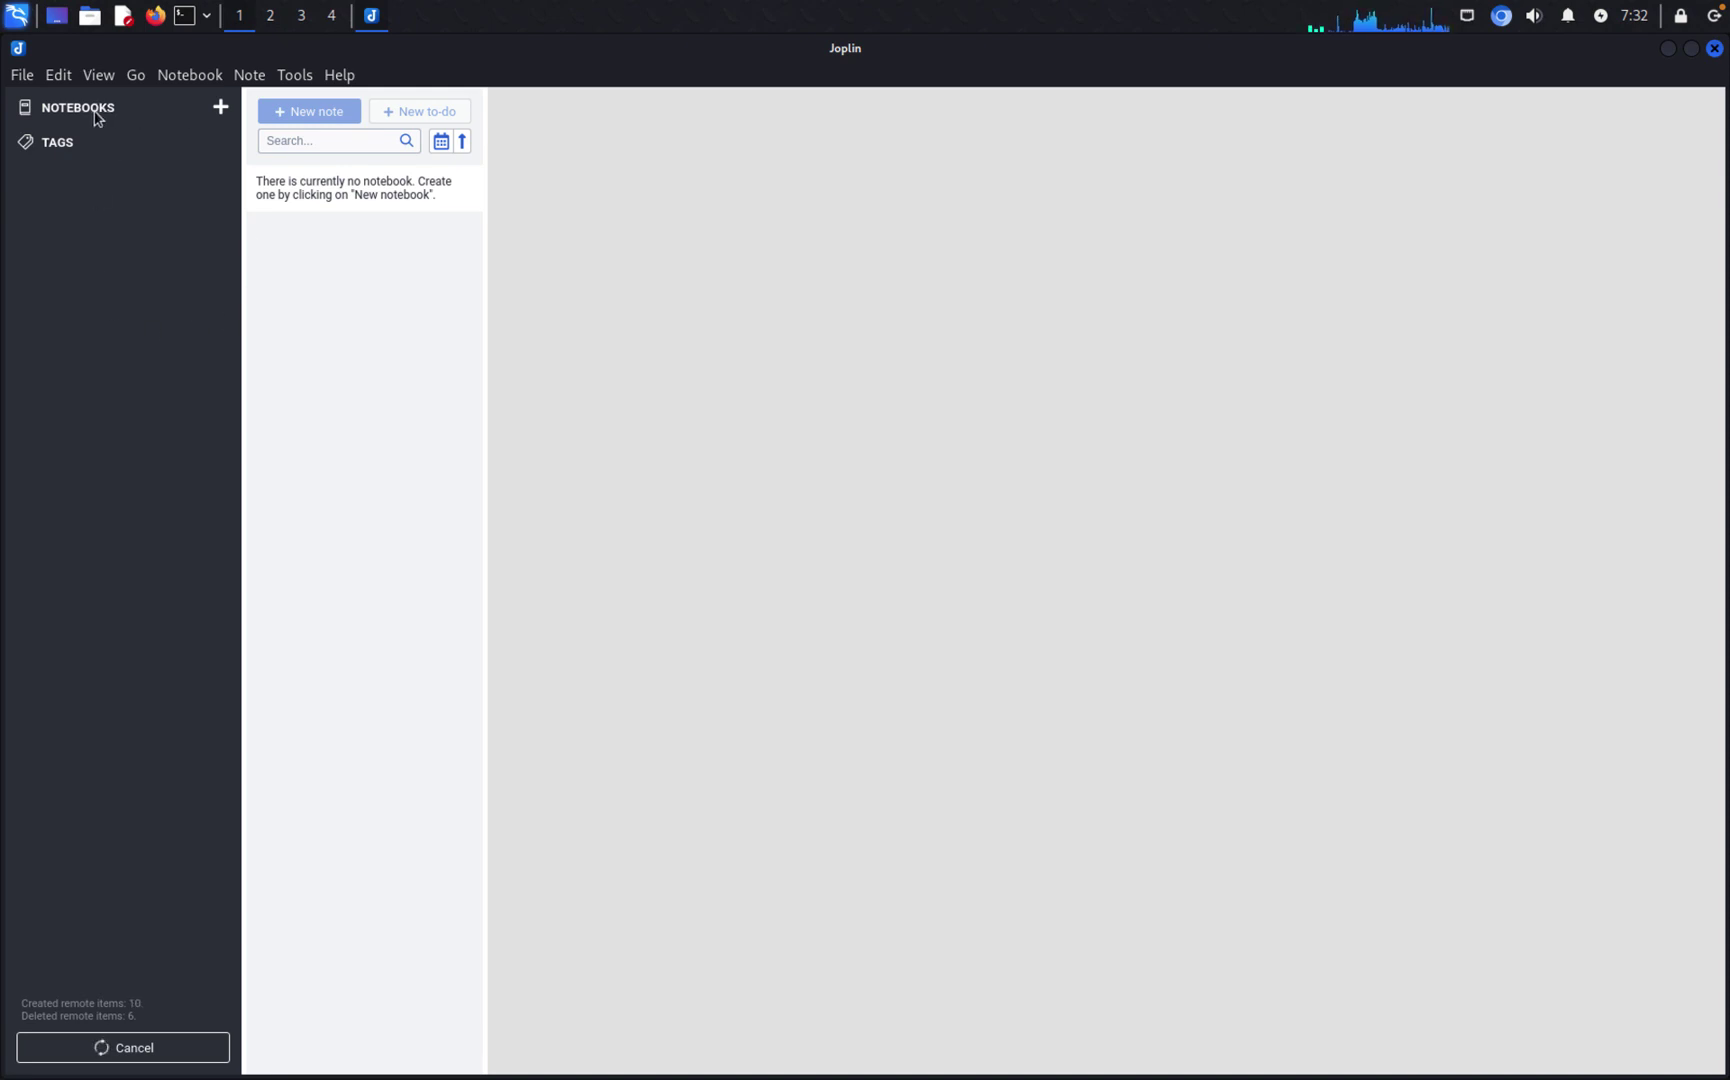
Step: Start a new notebook titled Linux and open the emoji choices for its icon
{"action": "left_click", "coordinate": [220, 109]}
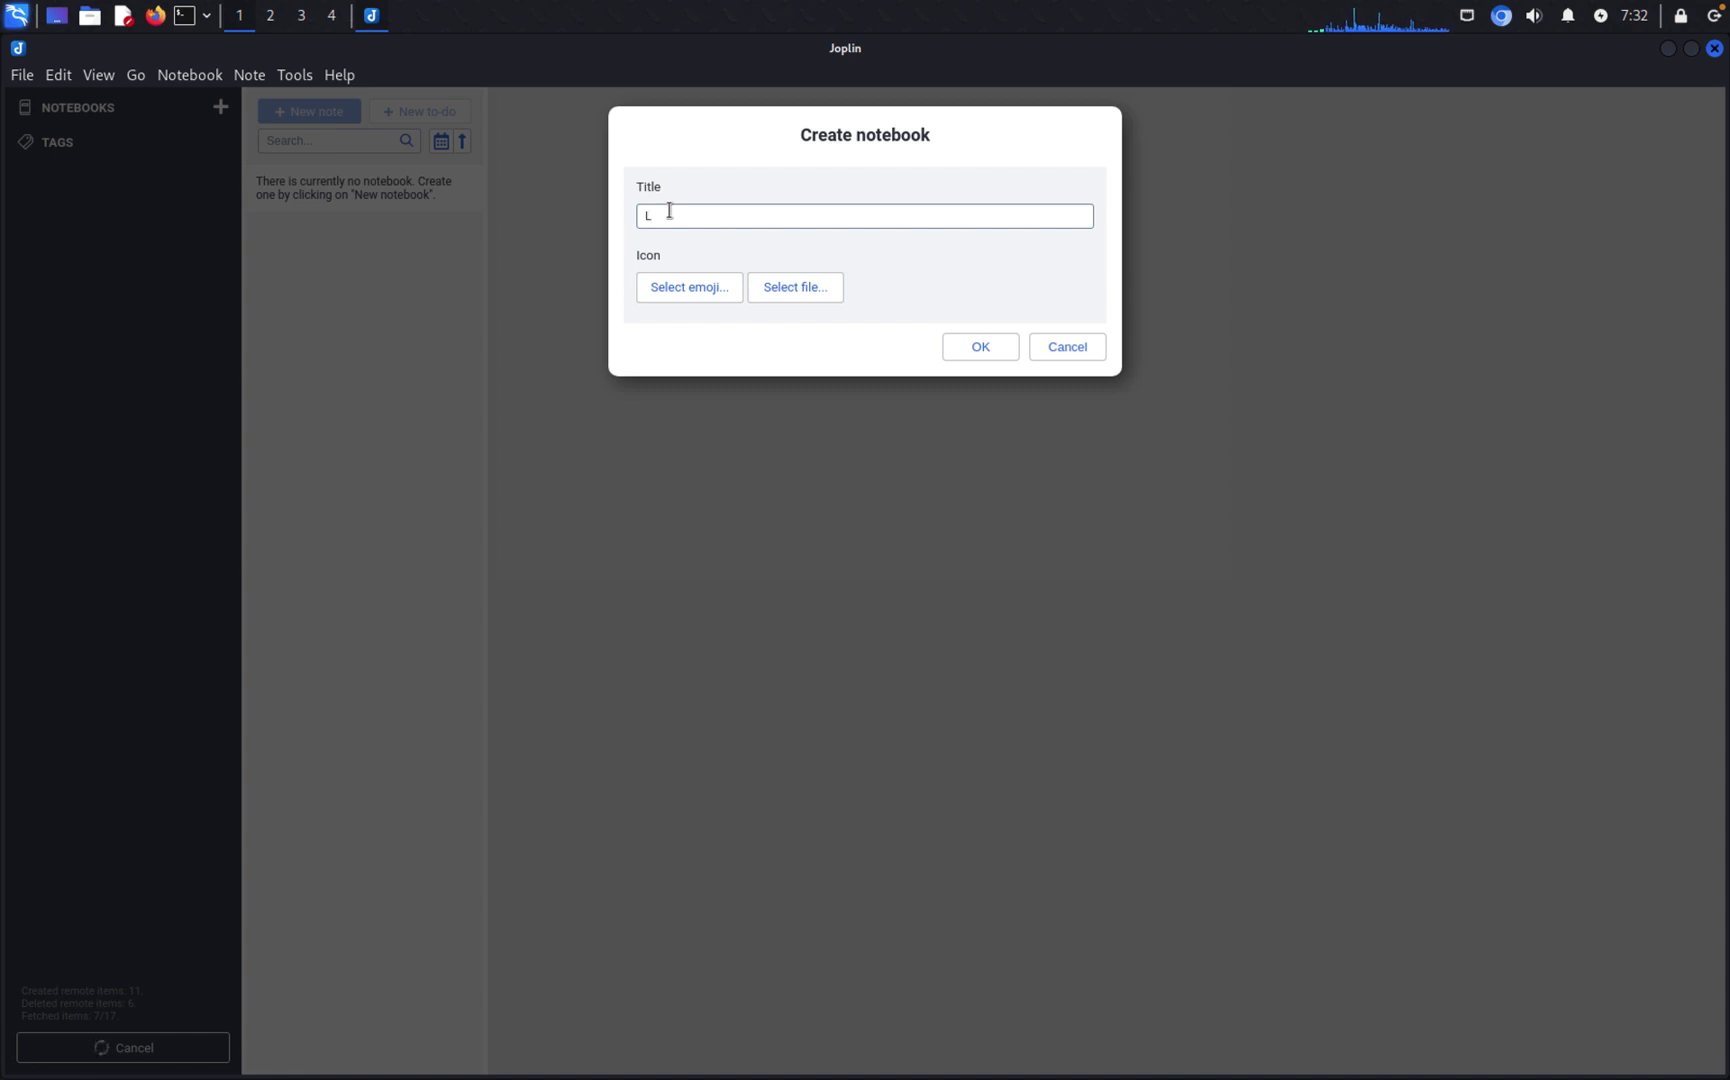
{"action": "type", "text": "nux"}
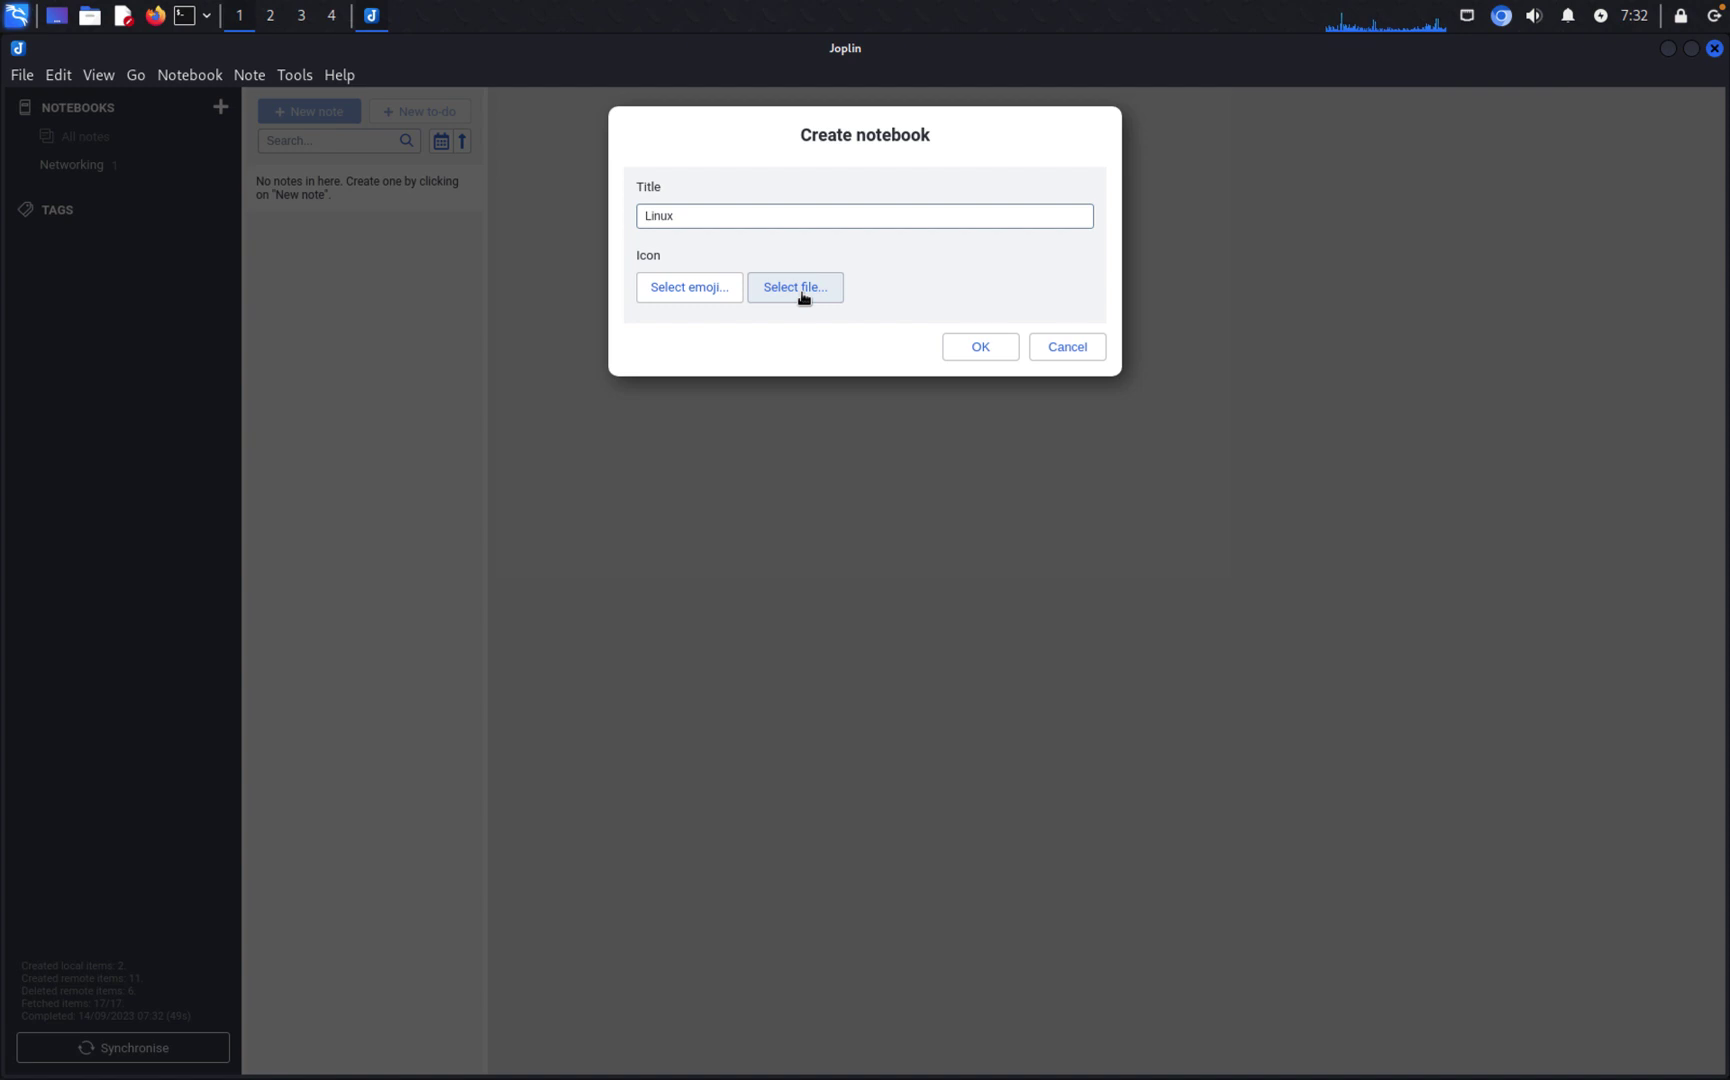
{"action": "left_click", "coordinate": [690, 290]}
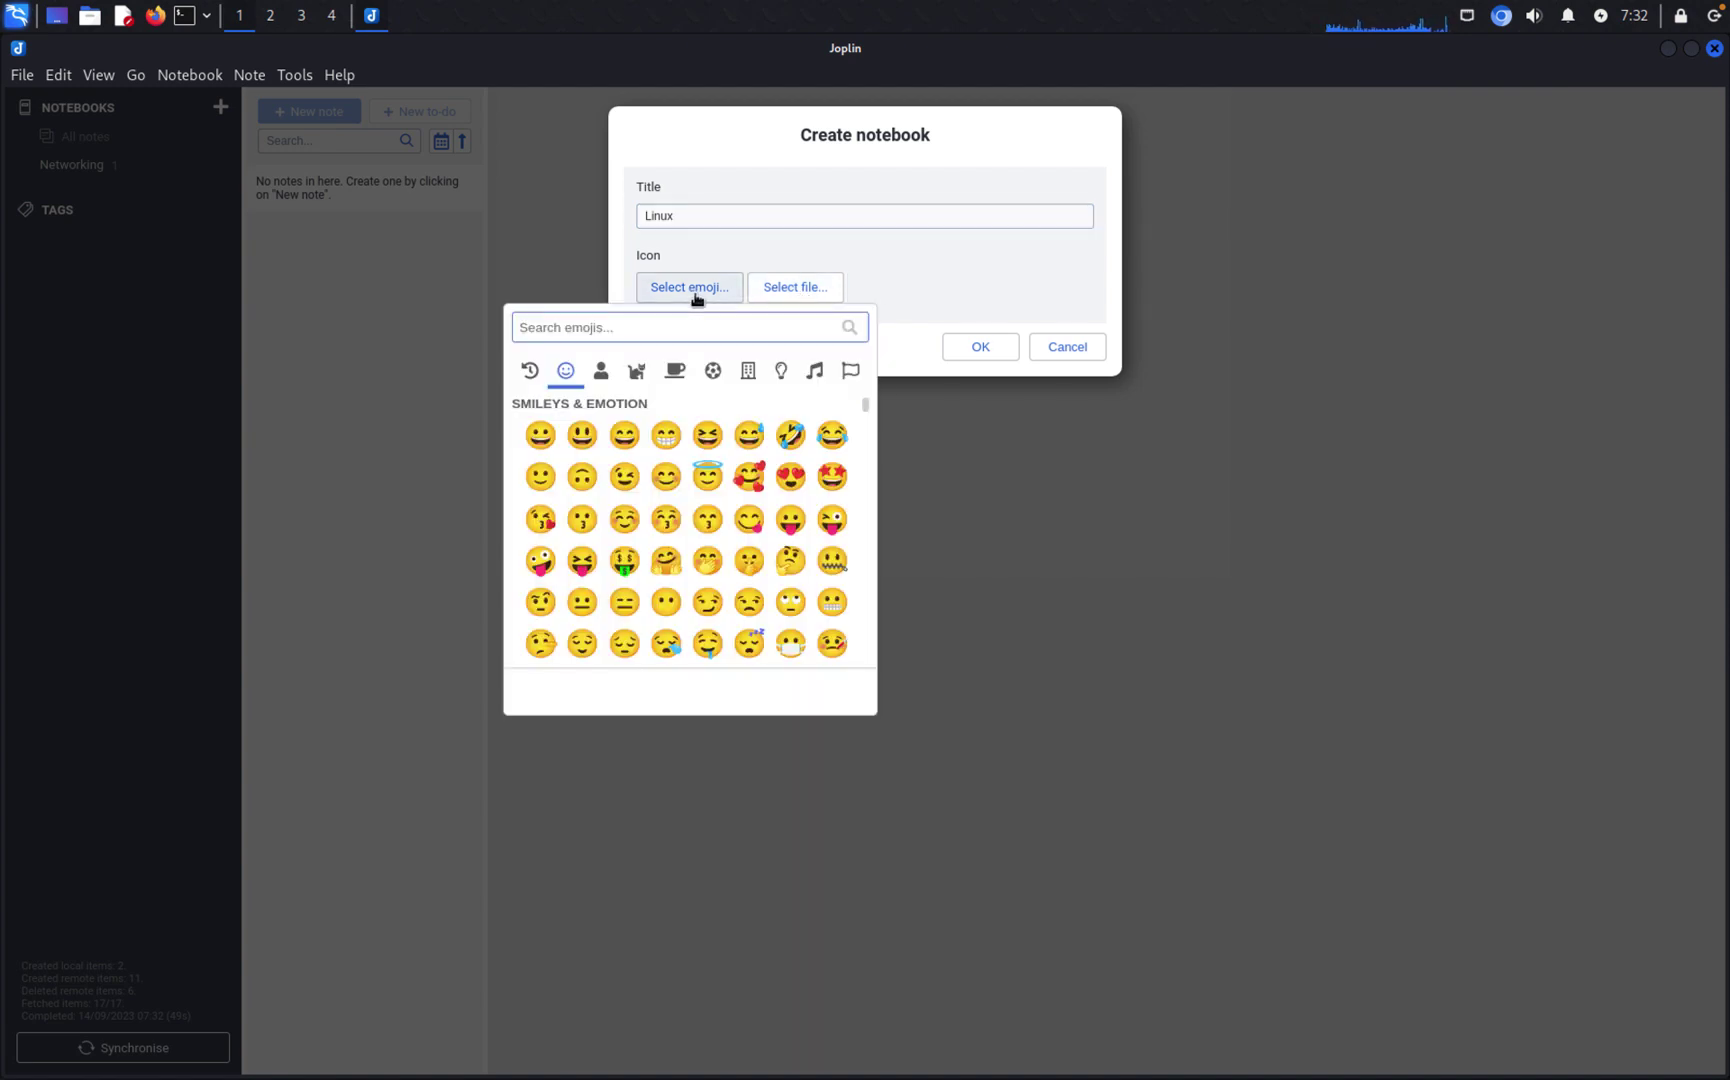
Step: Search the emojis for linux, and clear the search
{"action": "type", "text": "li"}
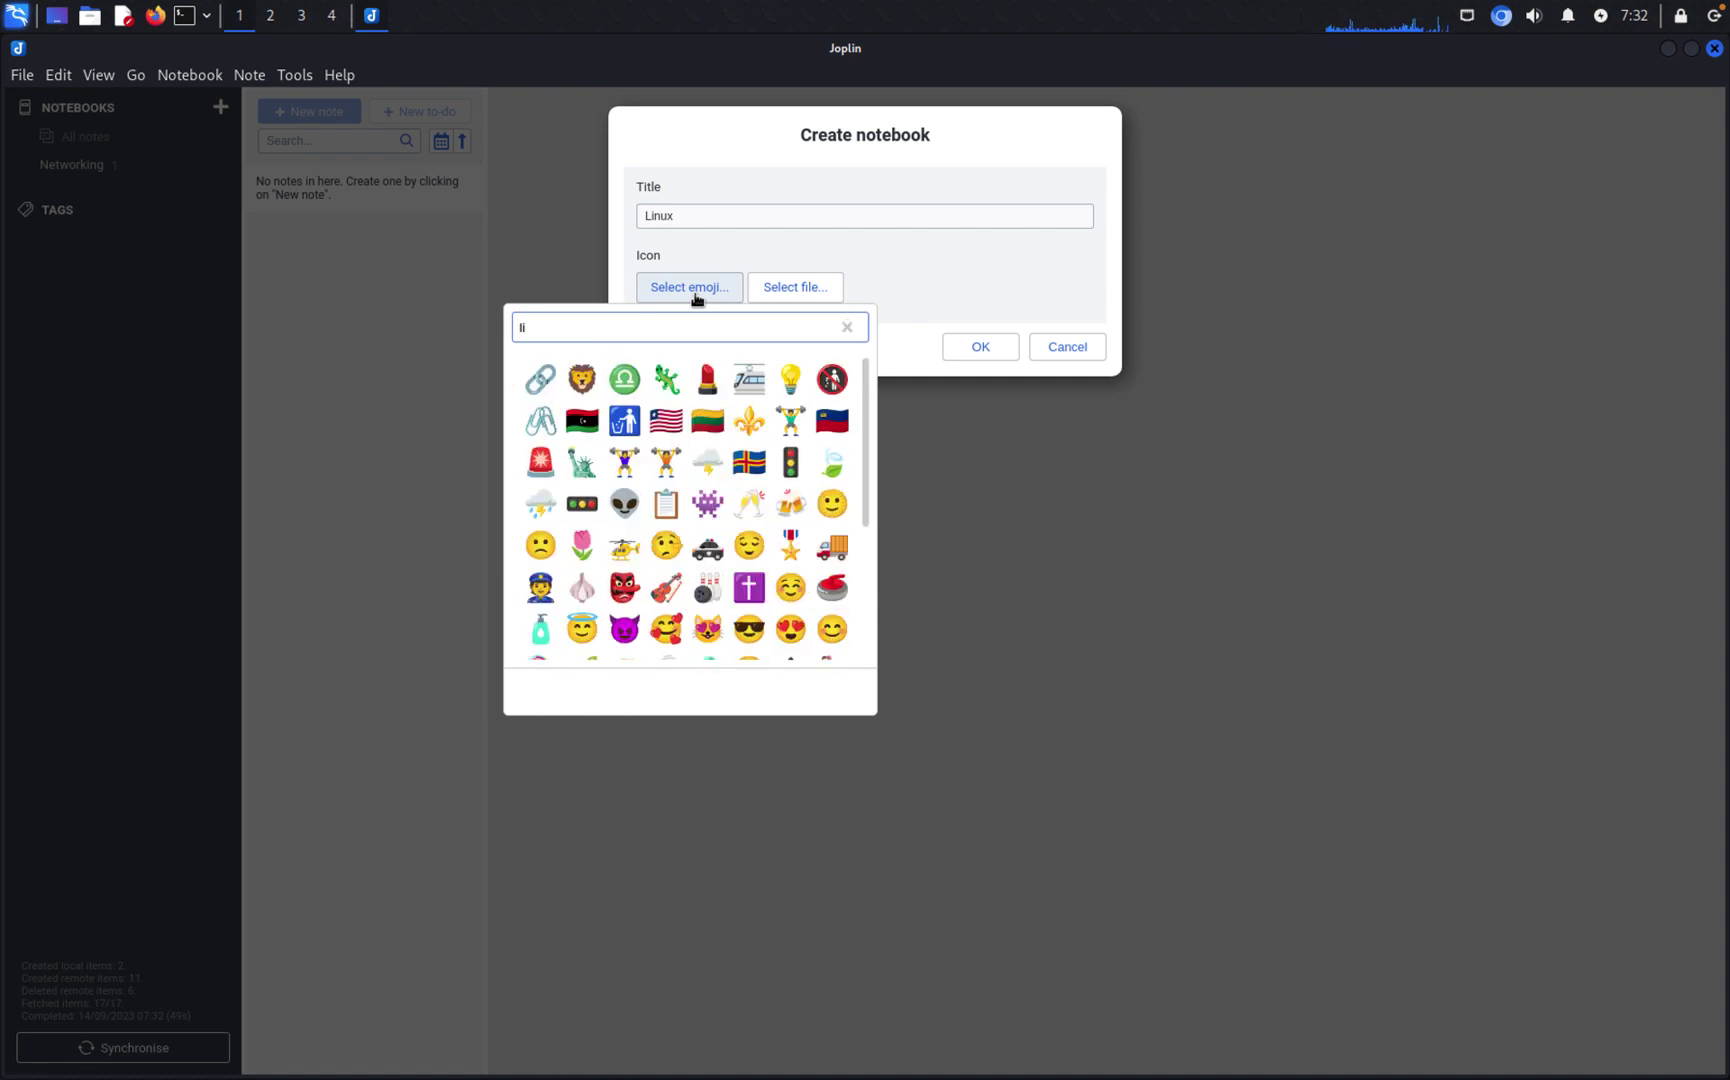
{"action": "type", "text": "nux"}
{"action": "key", "text": "BackSpace"}
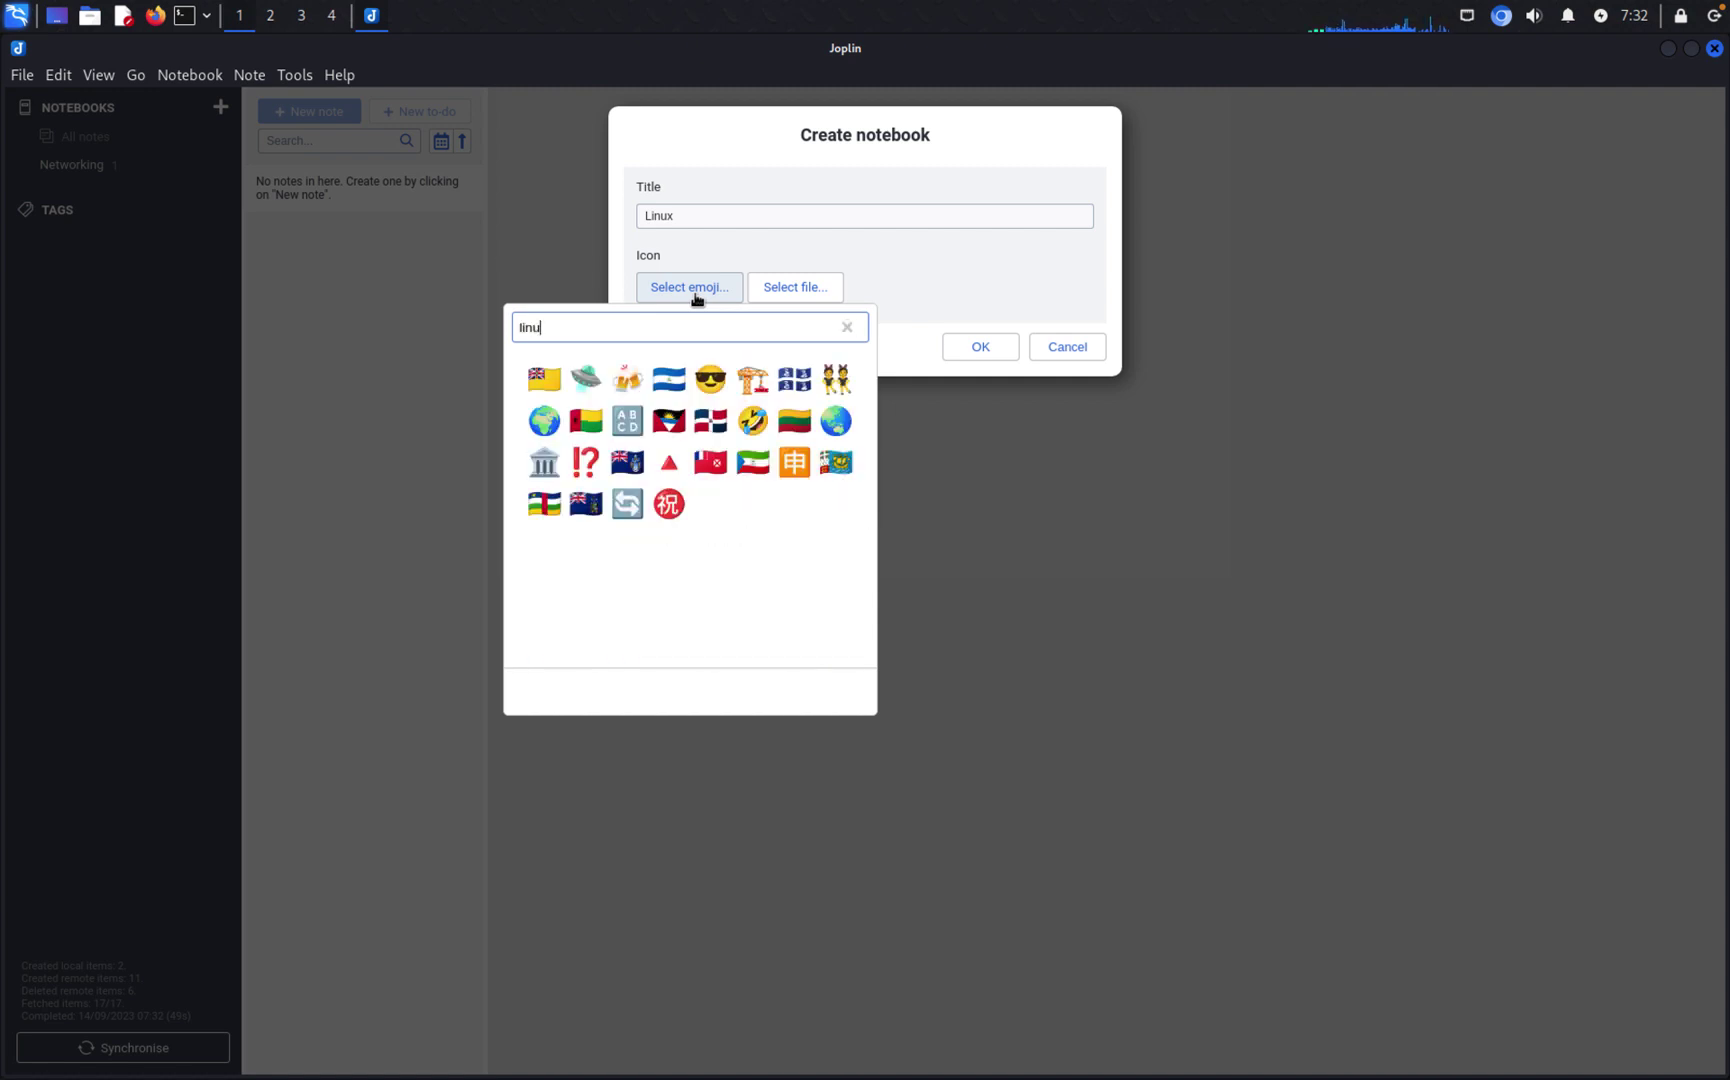
{"action": "key", "text": "BackSpace"}
{"action": "key", "text": "BackSpace"}
{"action": "key", "text": "BackSpace"}
{"action": "key", "text": "BackSpace"}
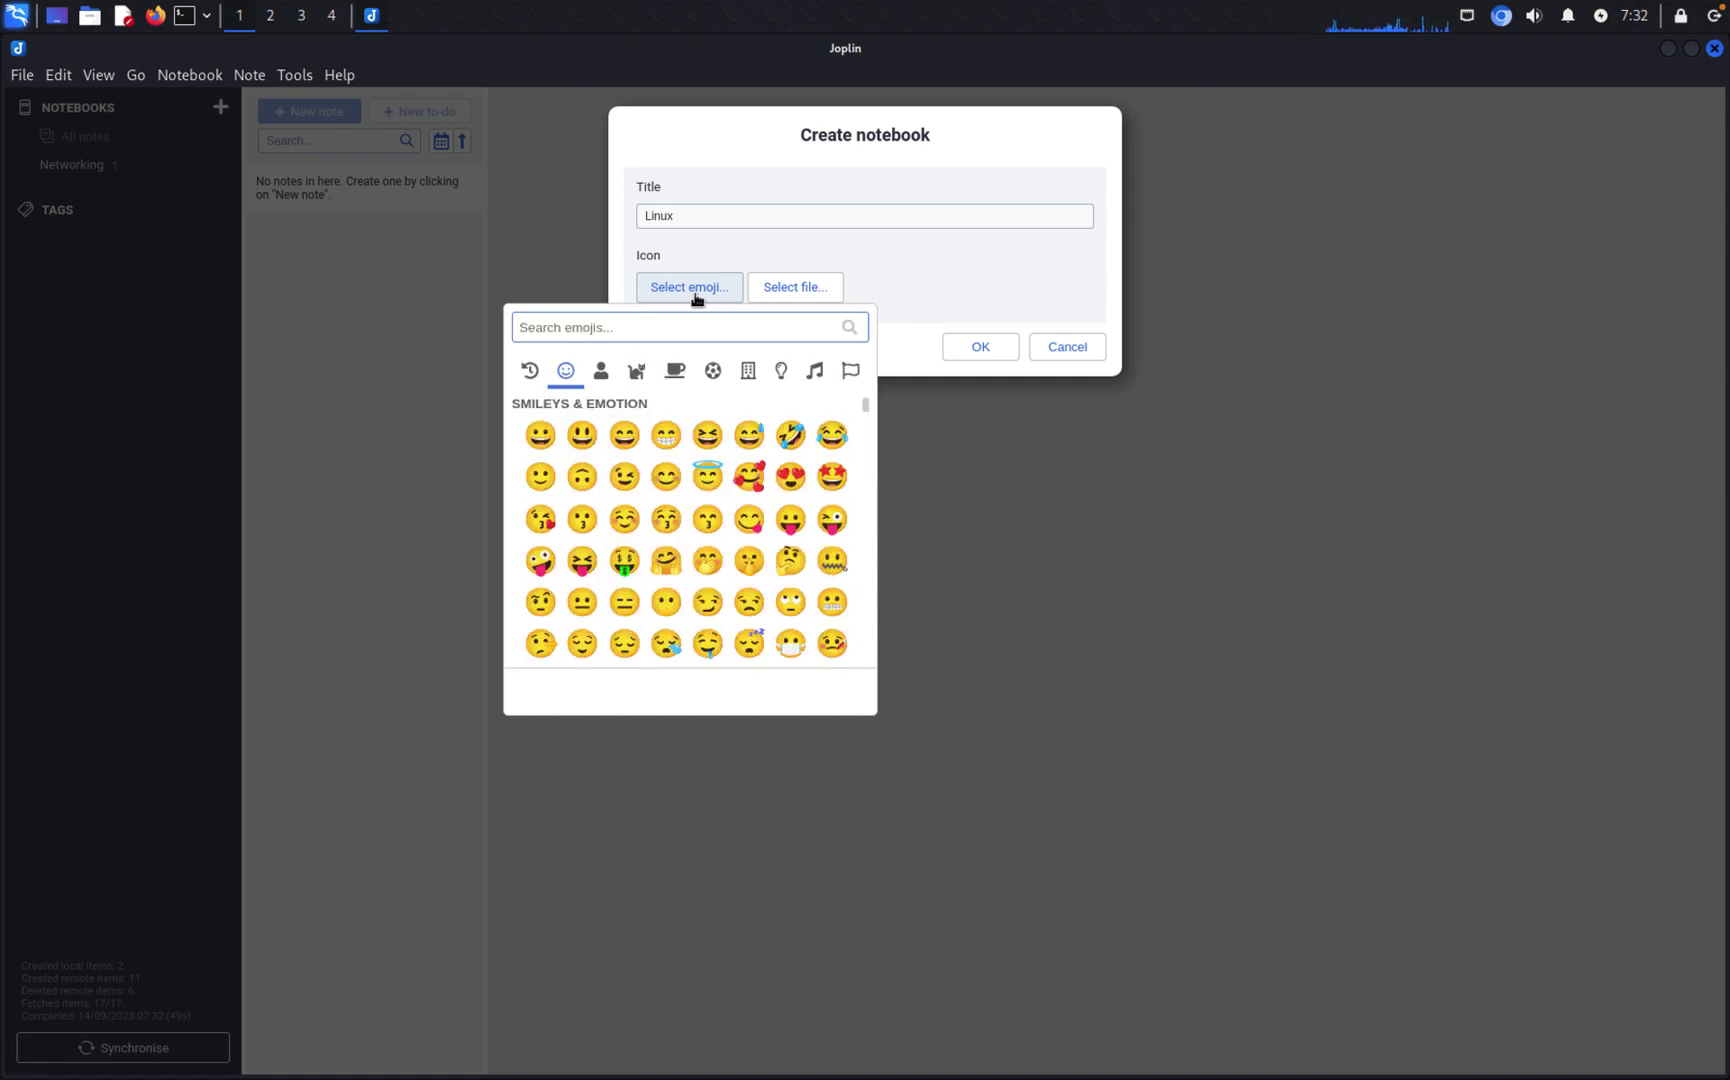
Step: Choose the red anger symbol emoji as the Linux notebook's icon and create the notebook
{"action": "scroll", "coordinate": [745, 560], "scroll_direction": "down", "scroll_amount": 2}
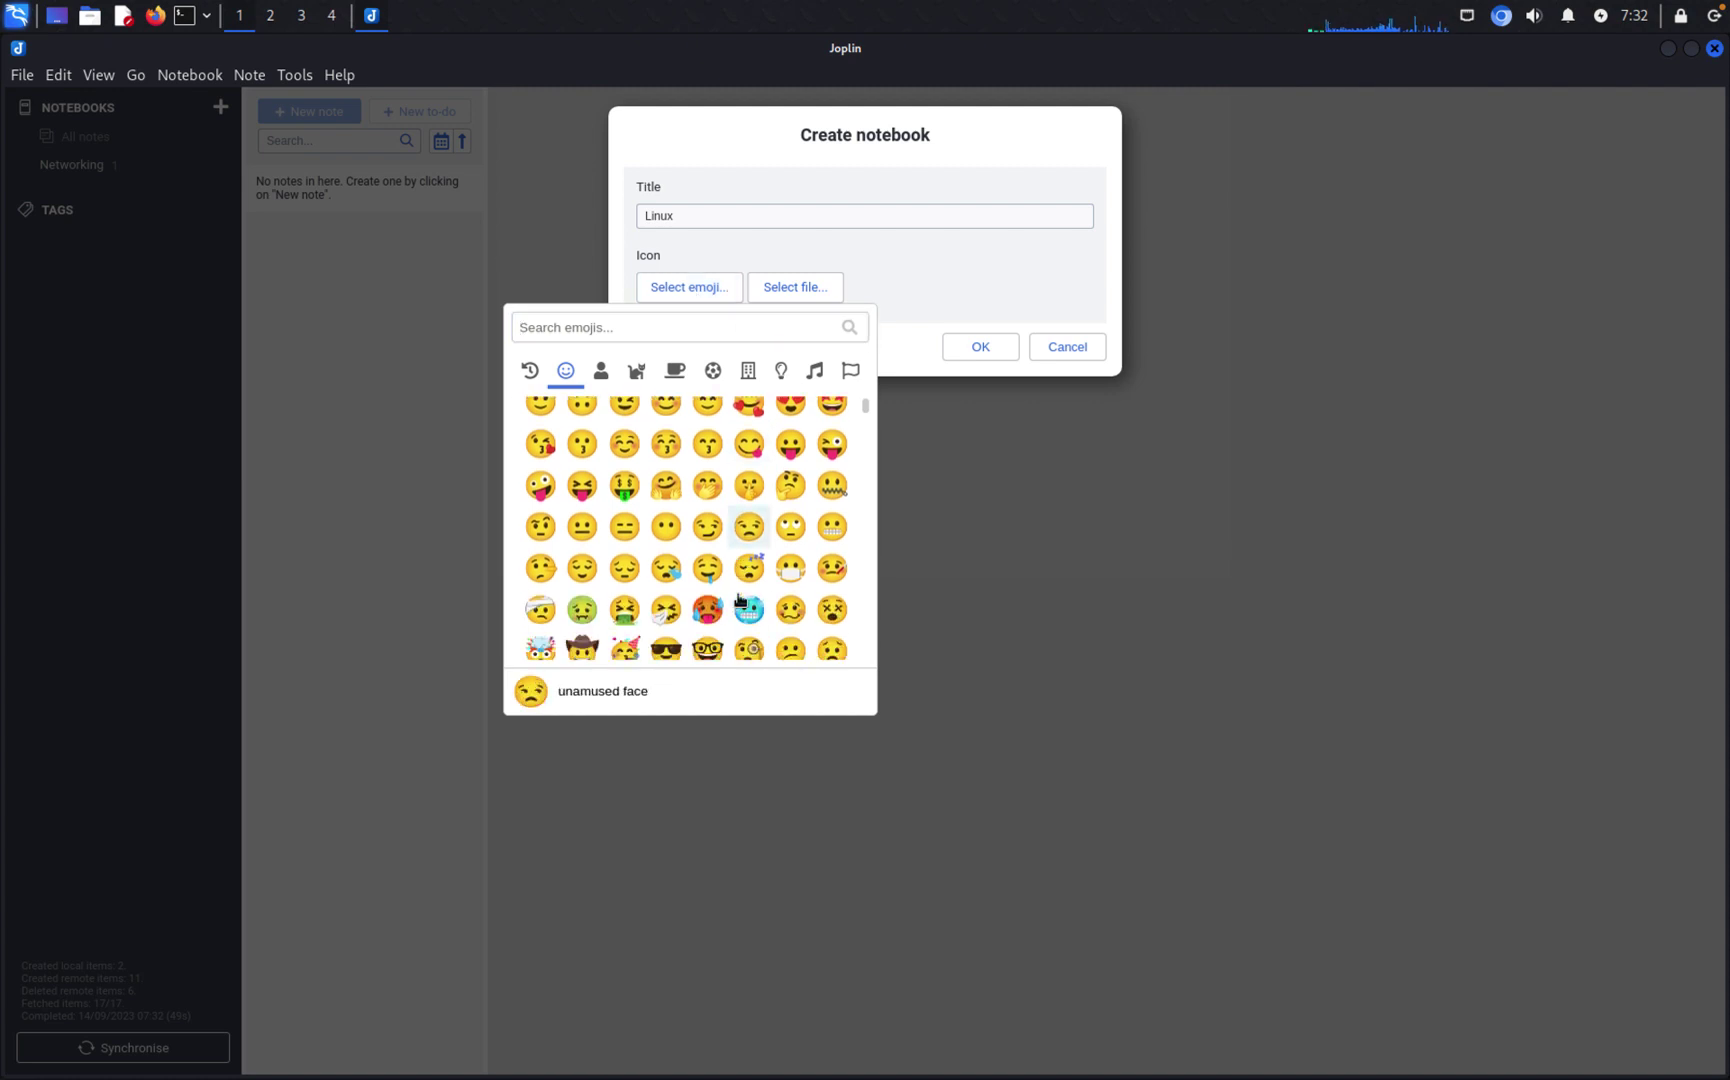
{"action": "scroll", "coordinate": [740, 600], "scroll_direction": "down", "scroll_amount": 8}
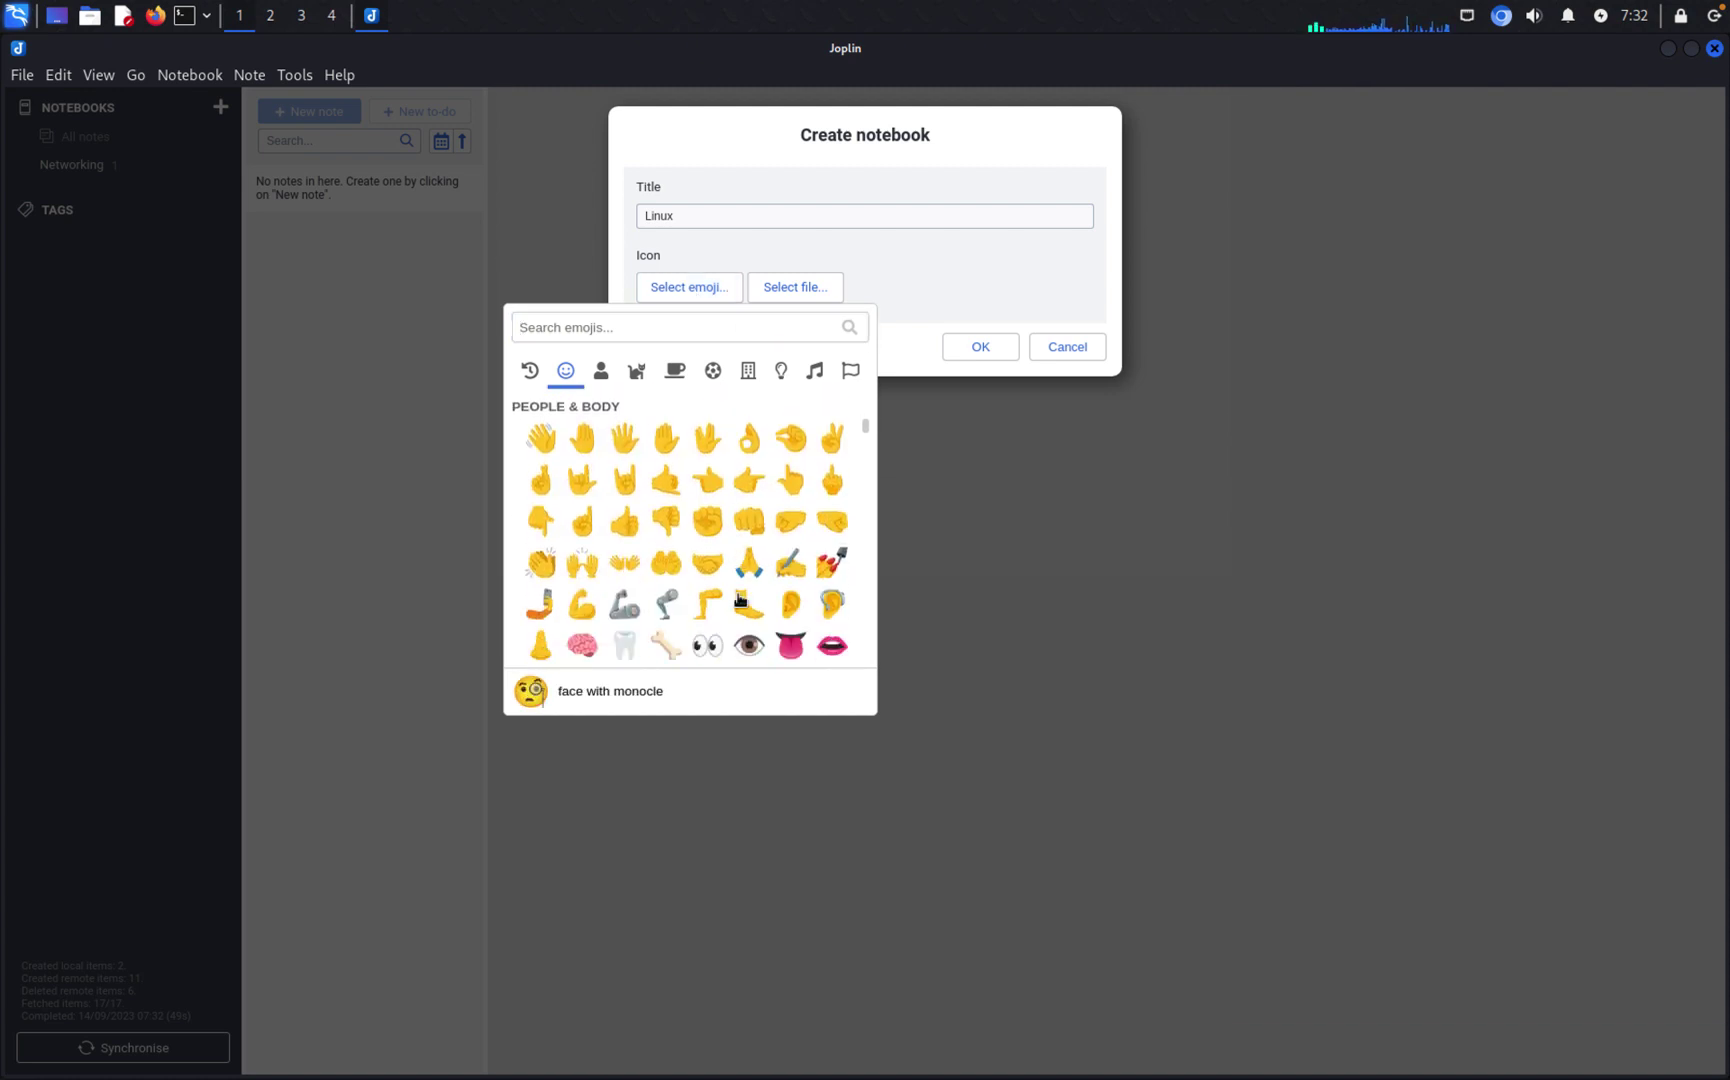
{"action": "scroll", "coordinate": [740, 600], "scroll_direction": "up", "scroll_amount": 1}
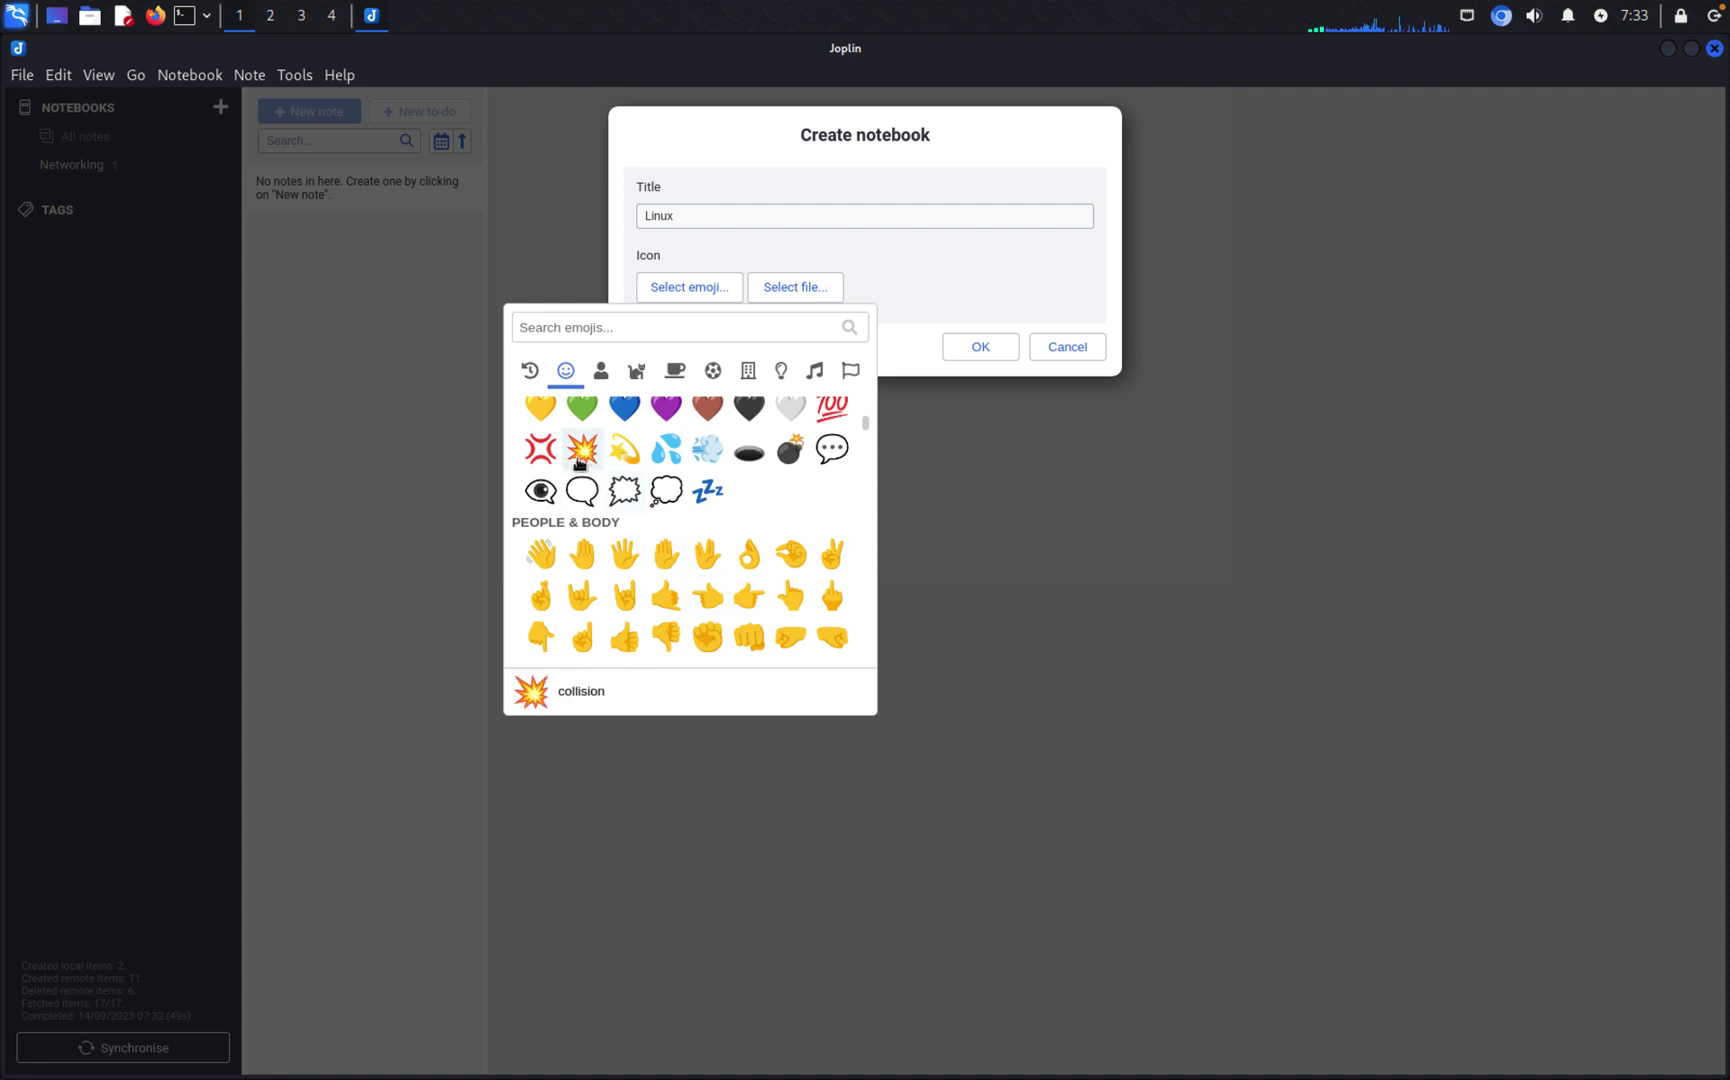
{"action": "left_click", "coordinate": [553, 455]}
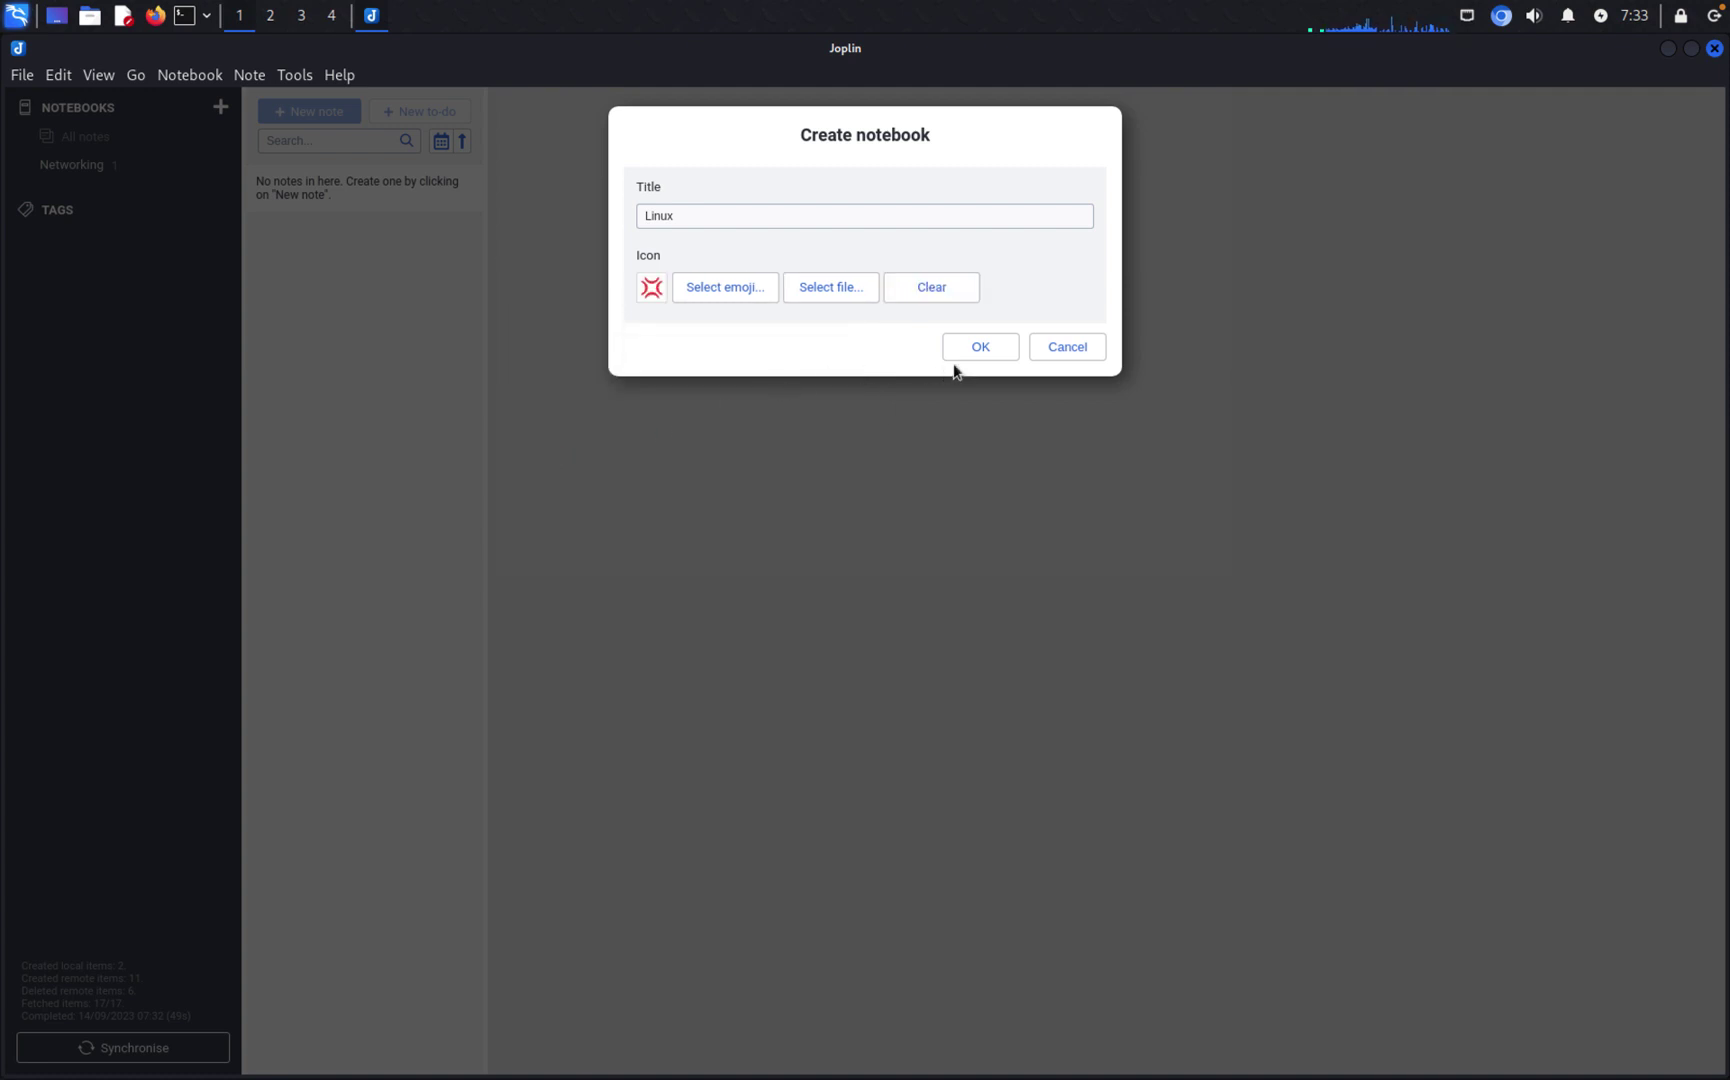
{"action": "left_click", "coordinate": [998, 355]}
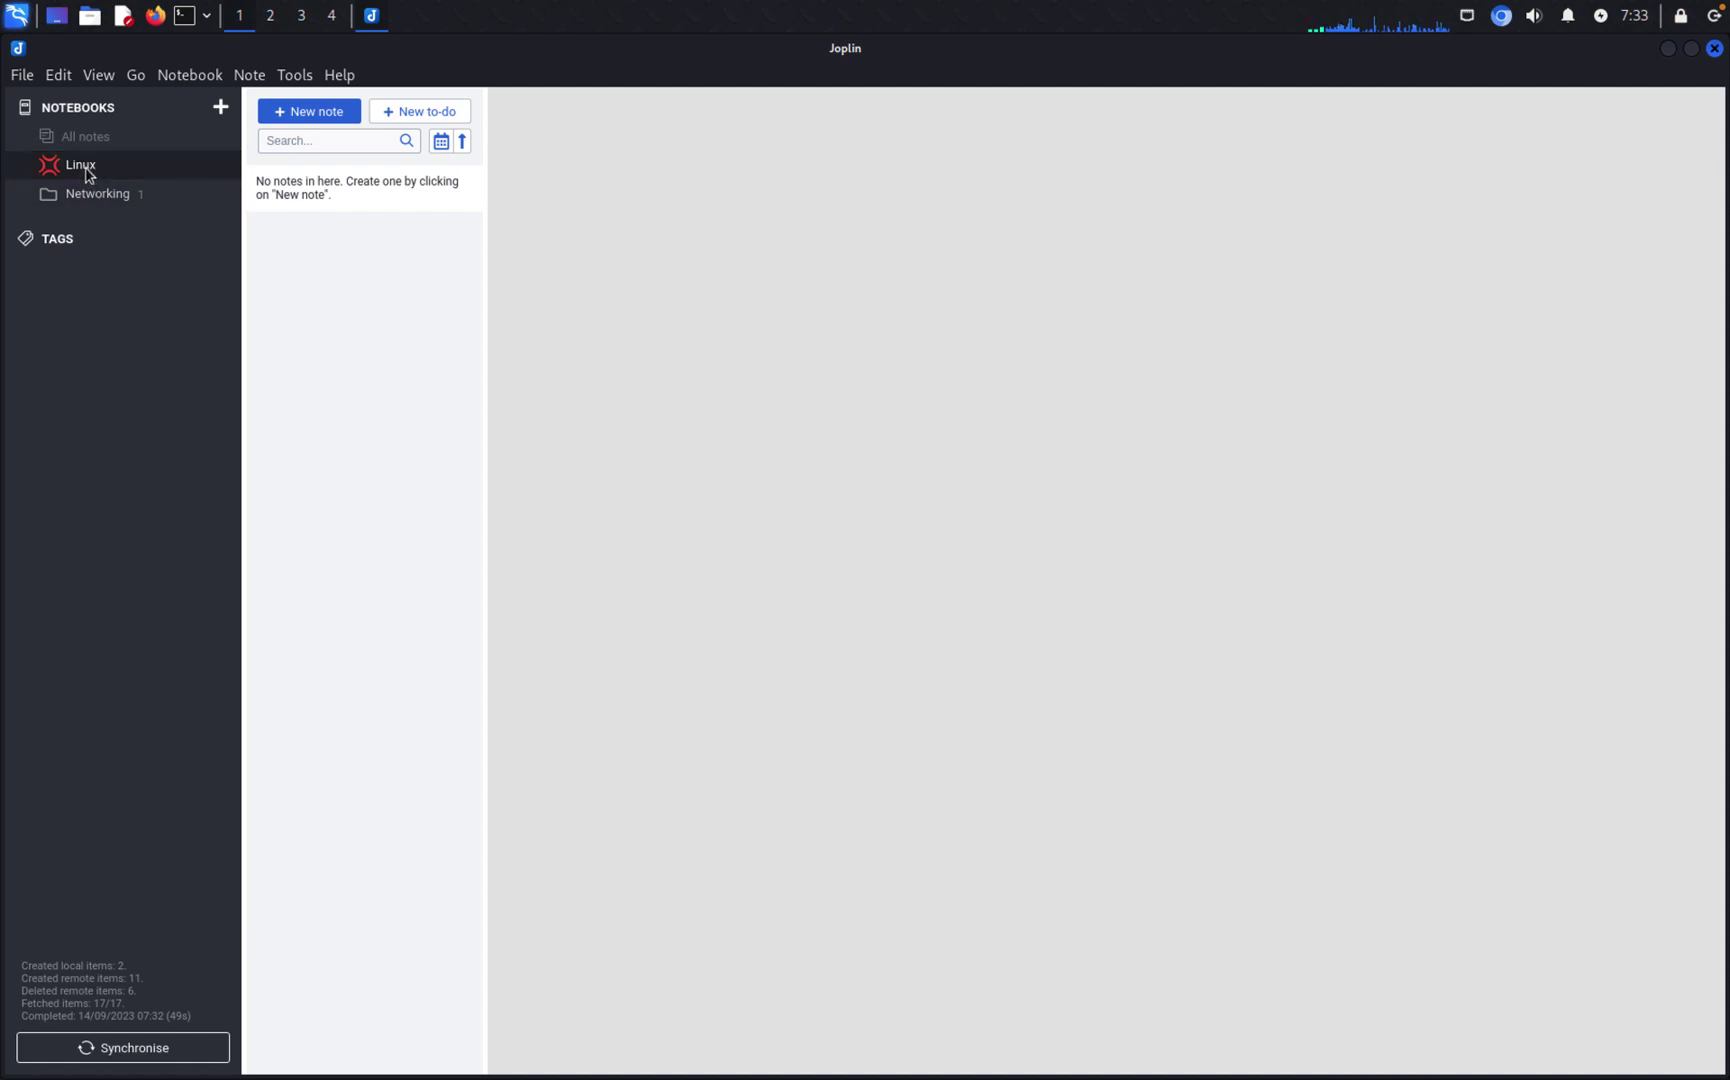
Step: Delete the Networking notebook with its notes and synchronise the changes
{"action": "left_click", "coordinate": [142, 198]}
{"action": "right_click", "coordinate": [142, 198]}
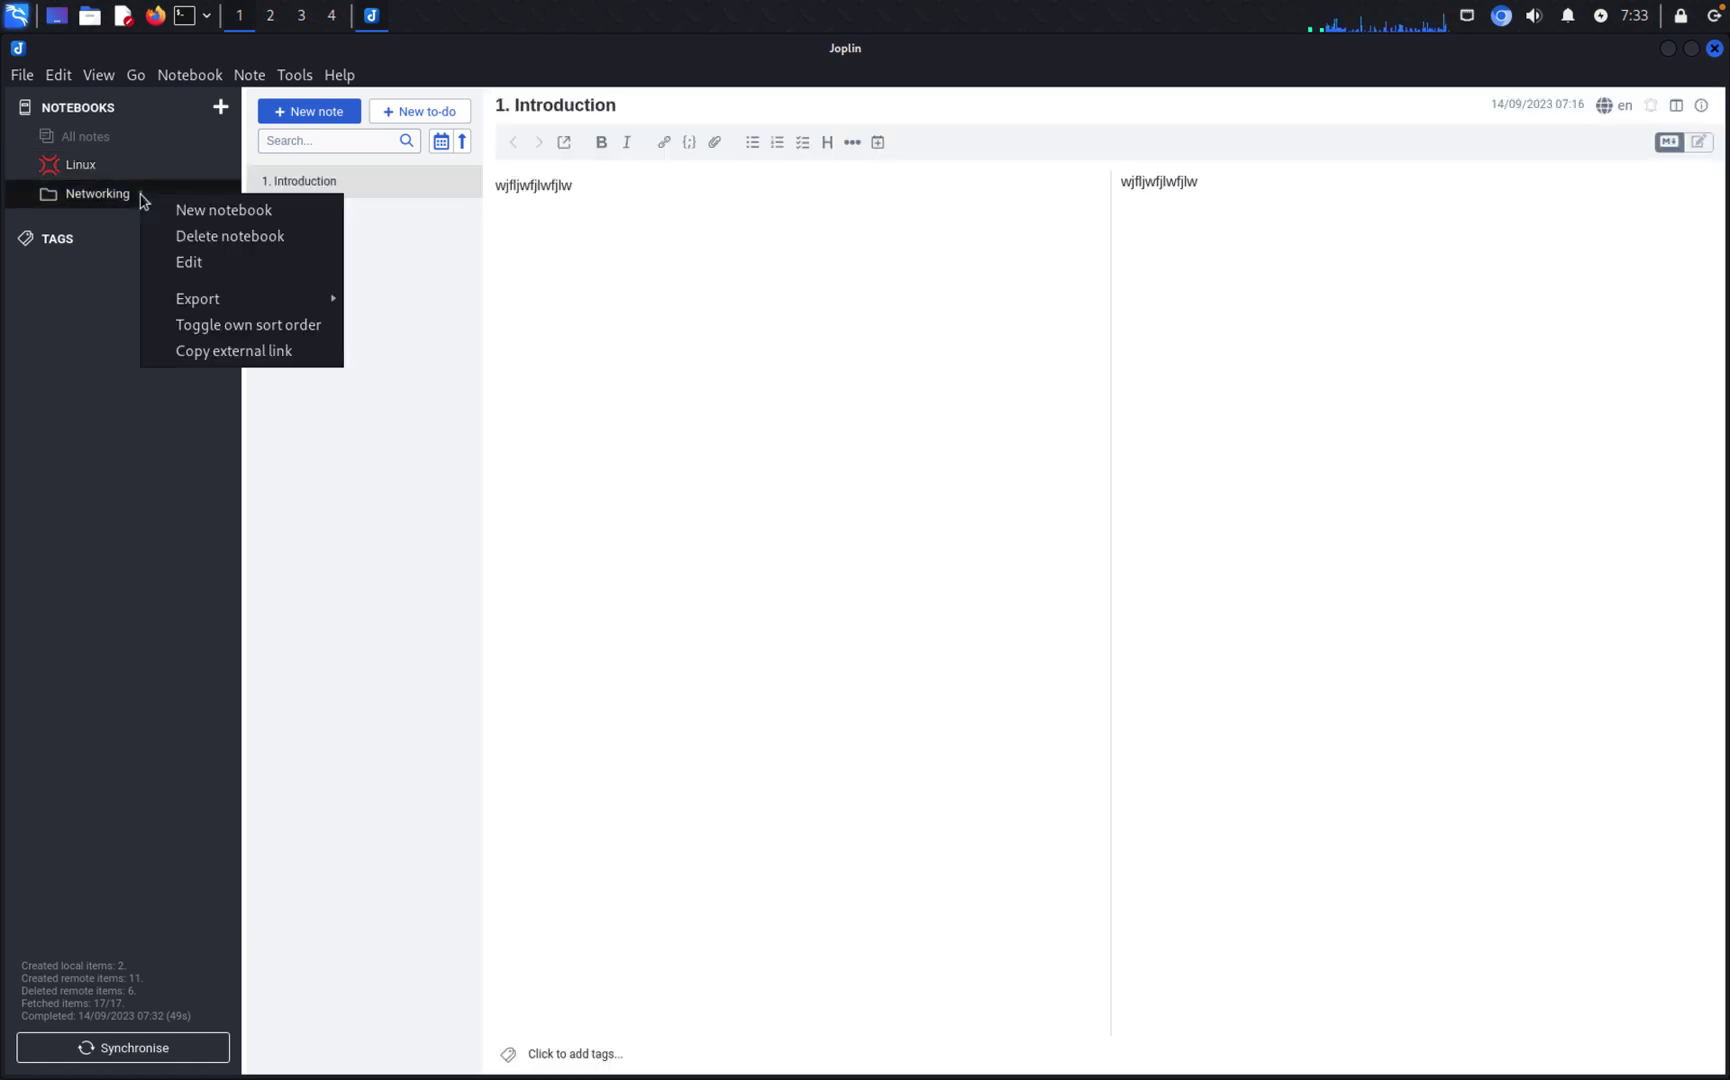
{"action": "left_click", "coordinate": [171, 236]}
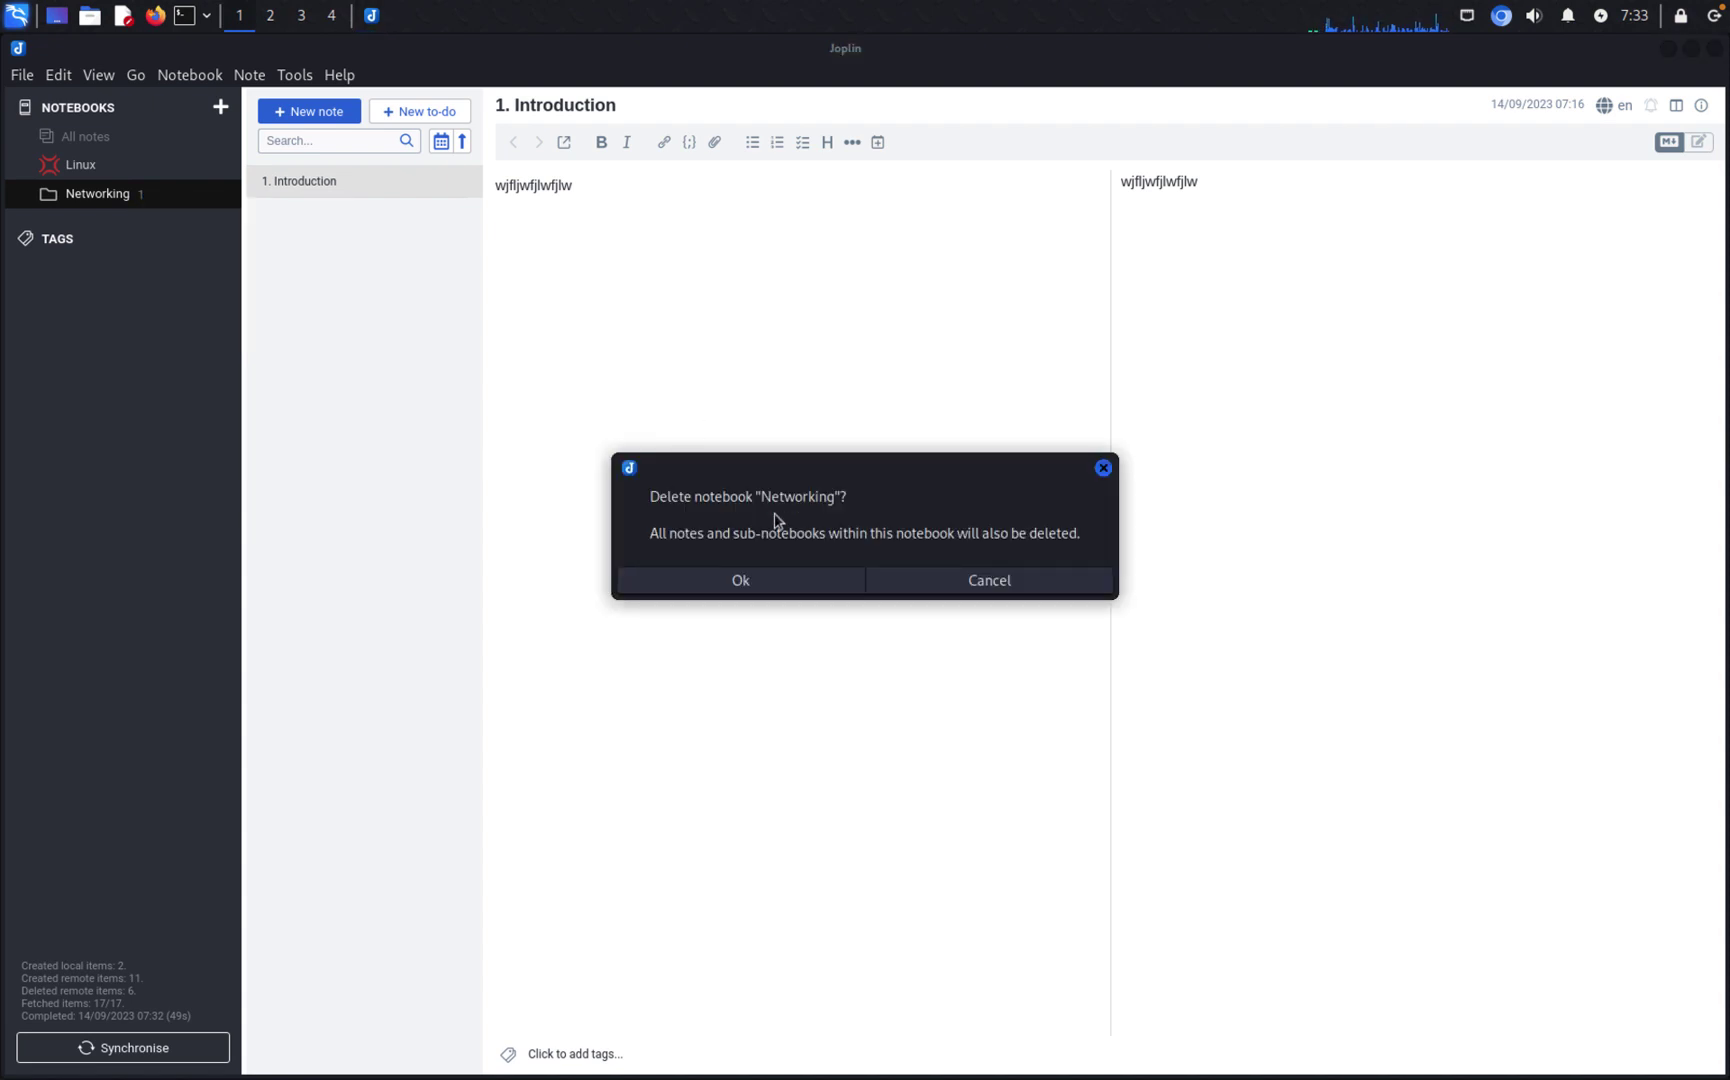
{"action": "left_click", "coordinate": [759, 586]}
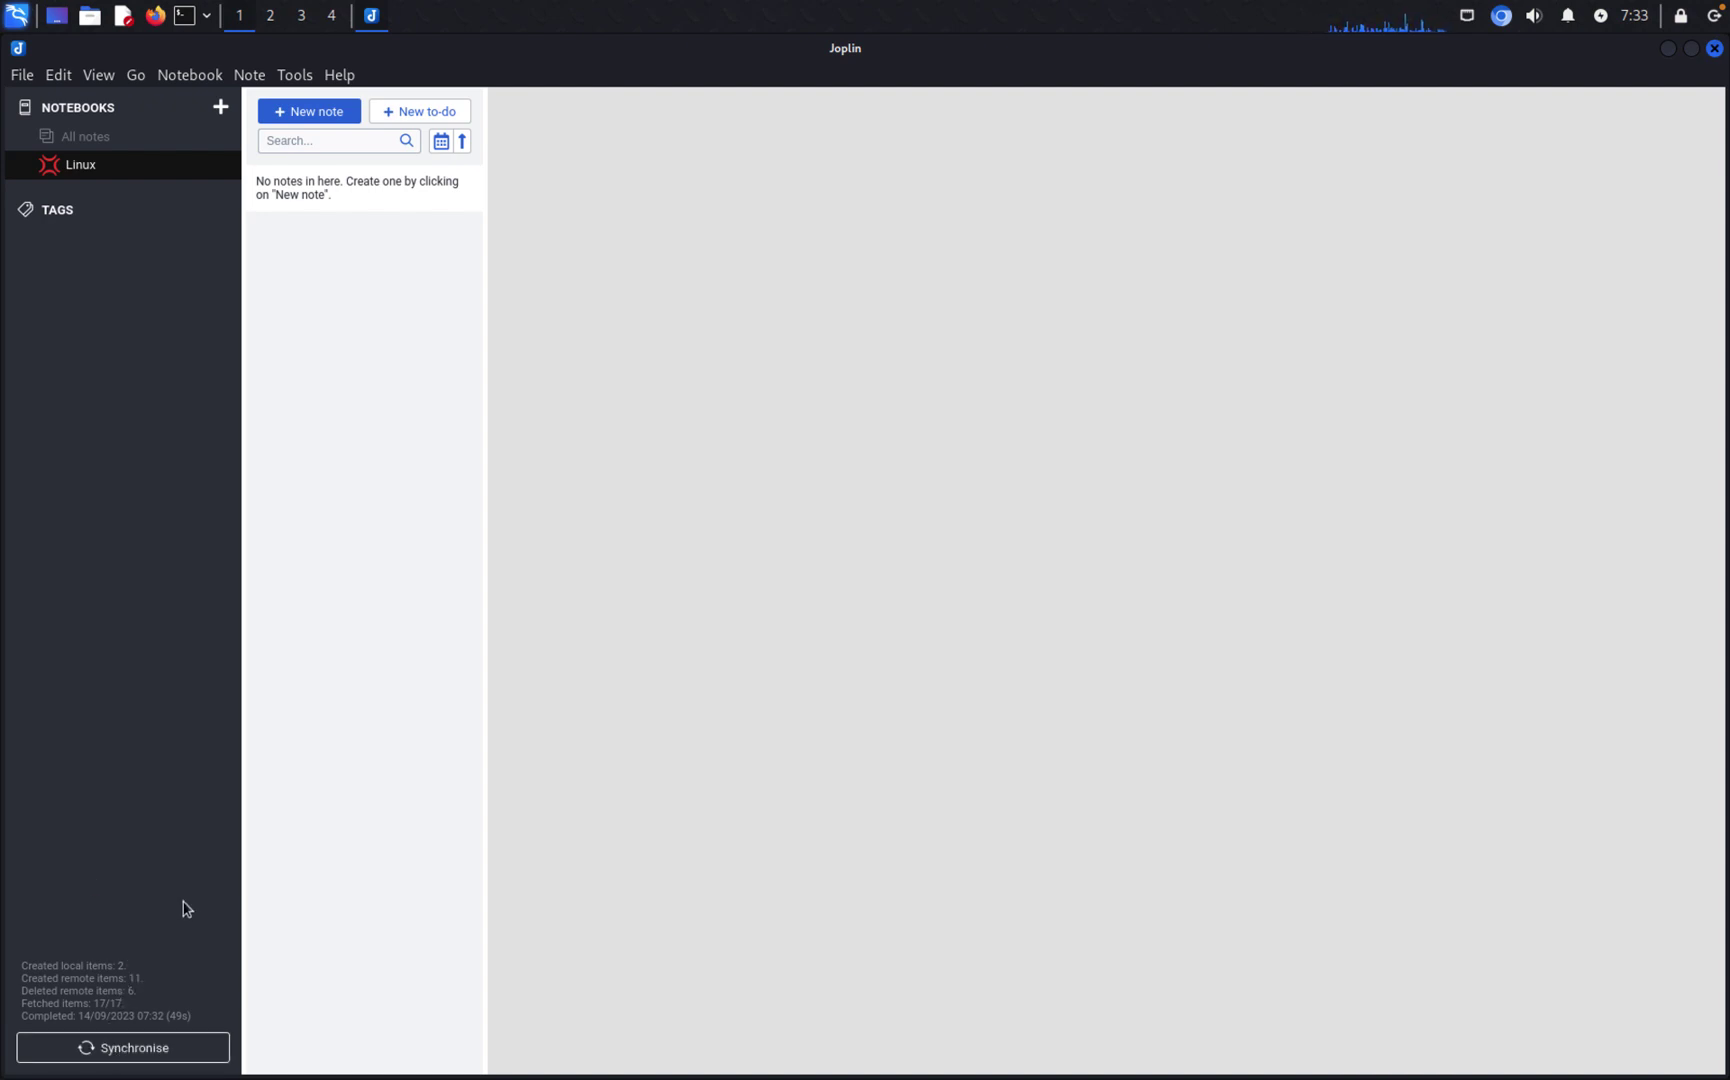
{"action": "left_click", "coordinate": [141, 1055]}
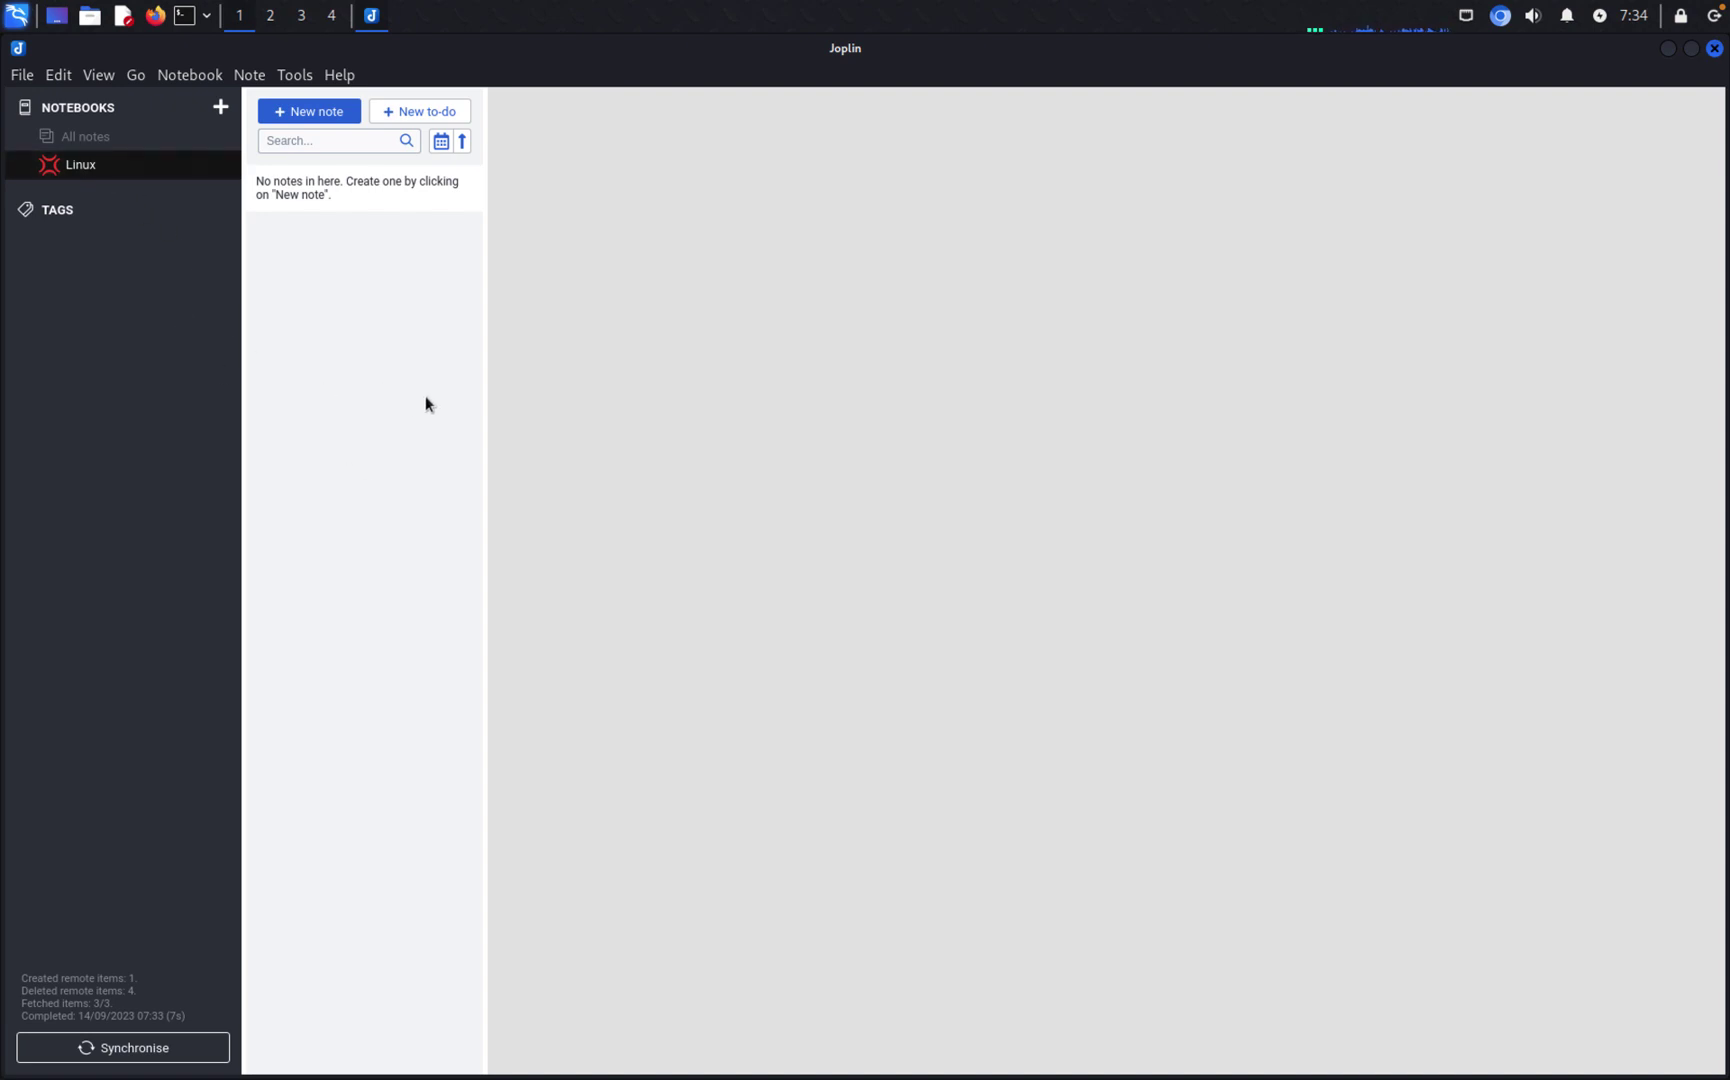
Step: Create a note titled "1. Intro" in the Linux notebook
{"action": "left_click", "coordinate": [307, 112]}
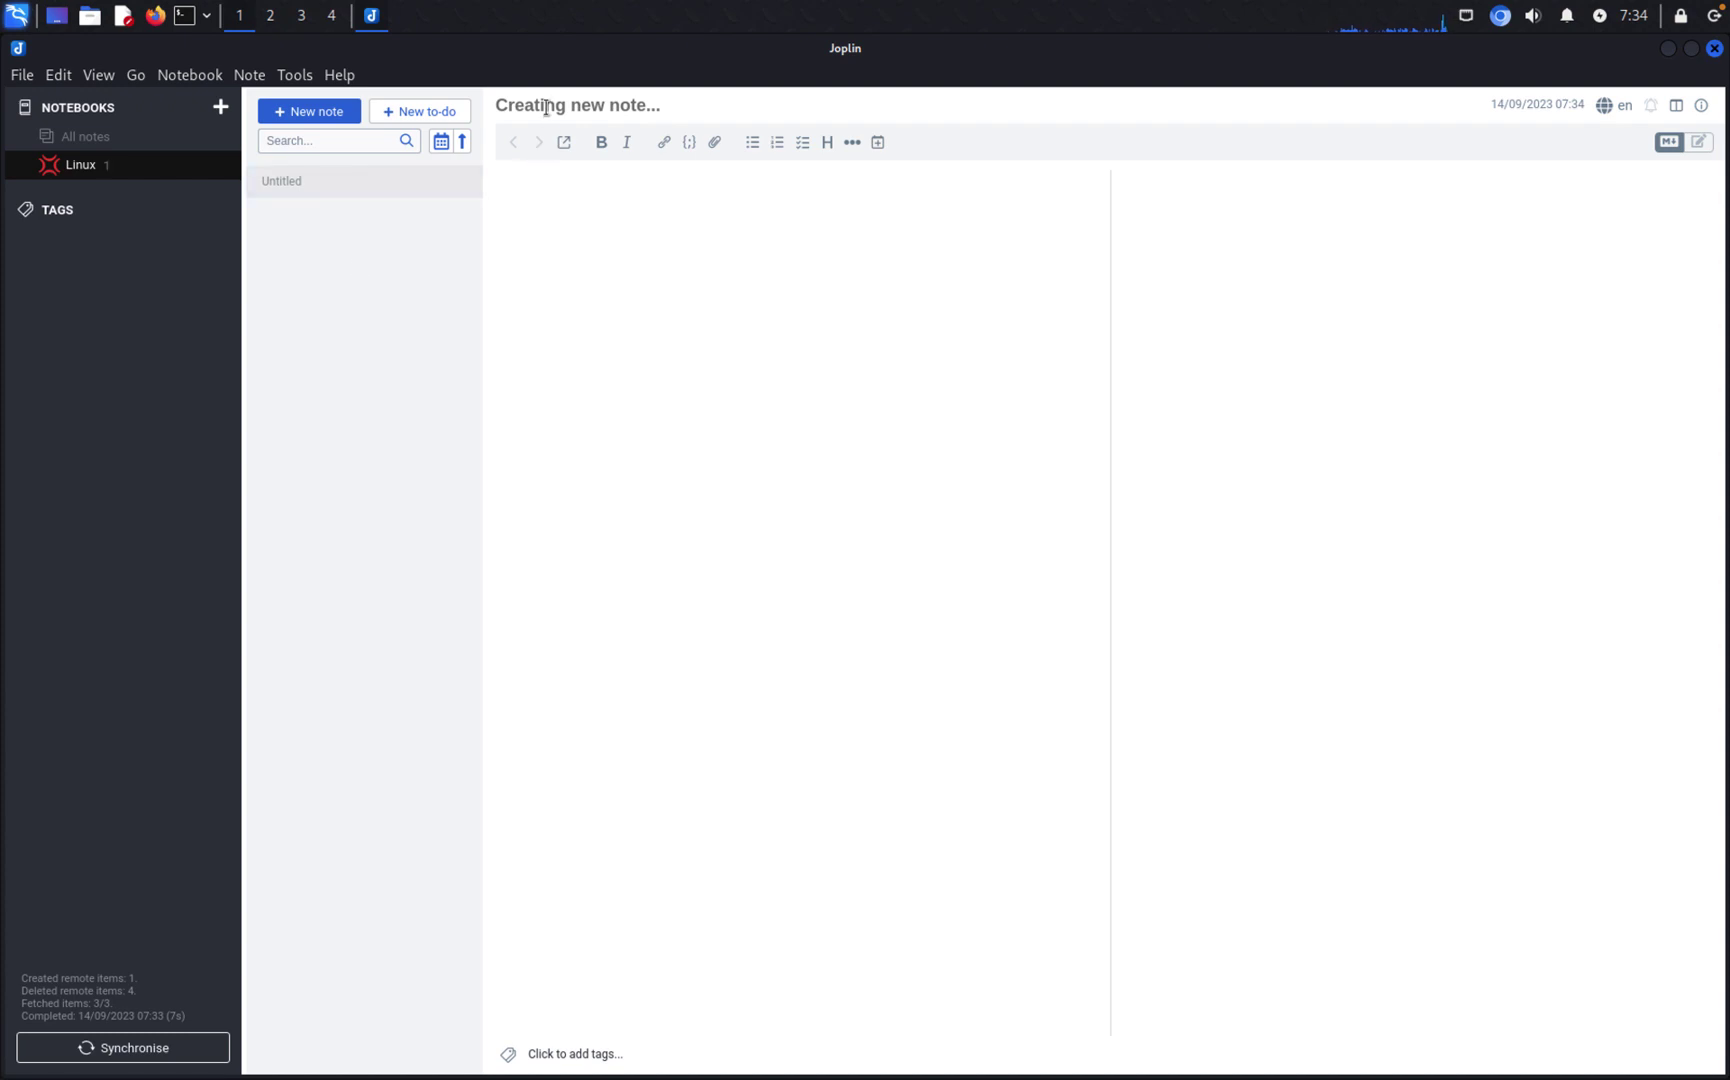
{"action": "type", "text": "1."}
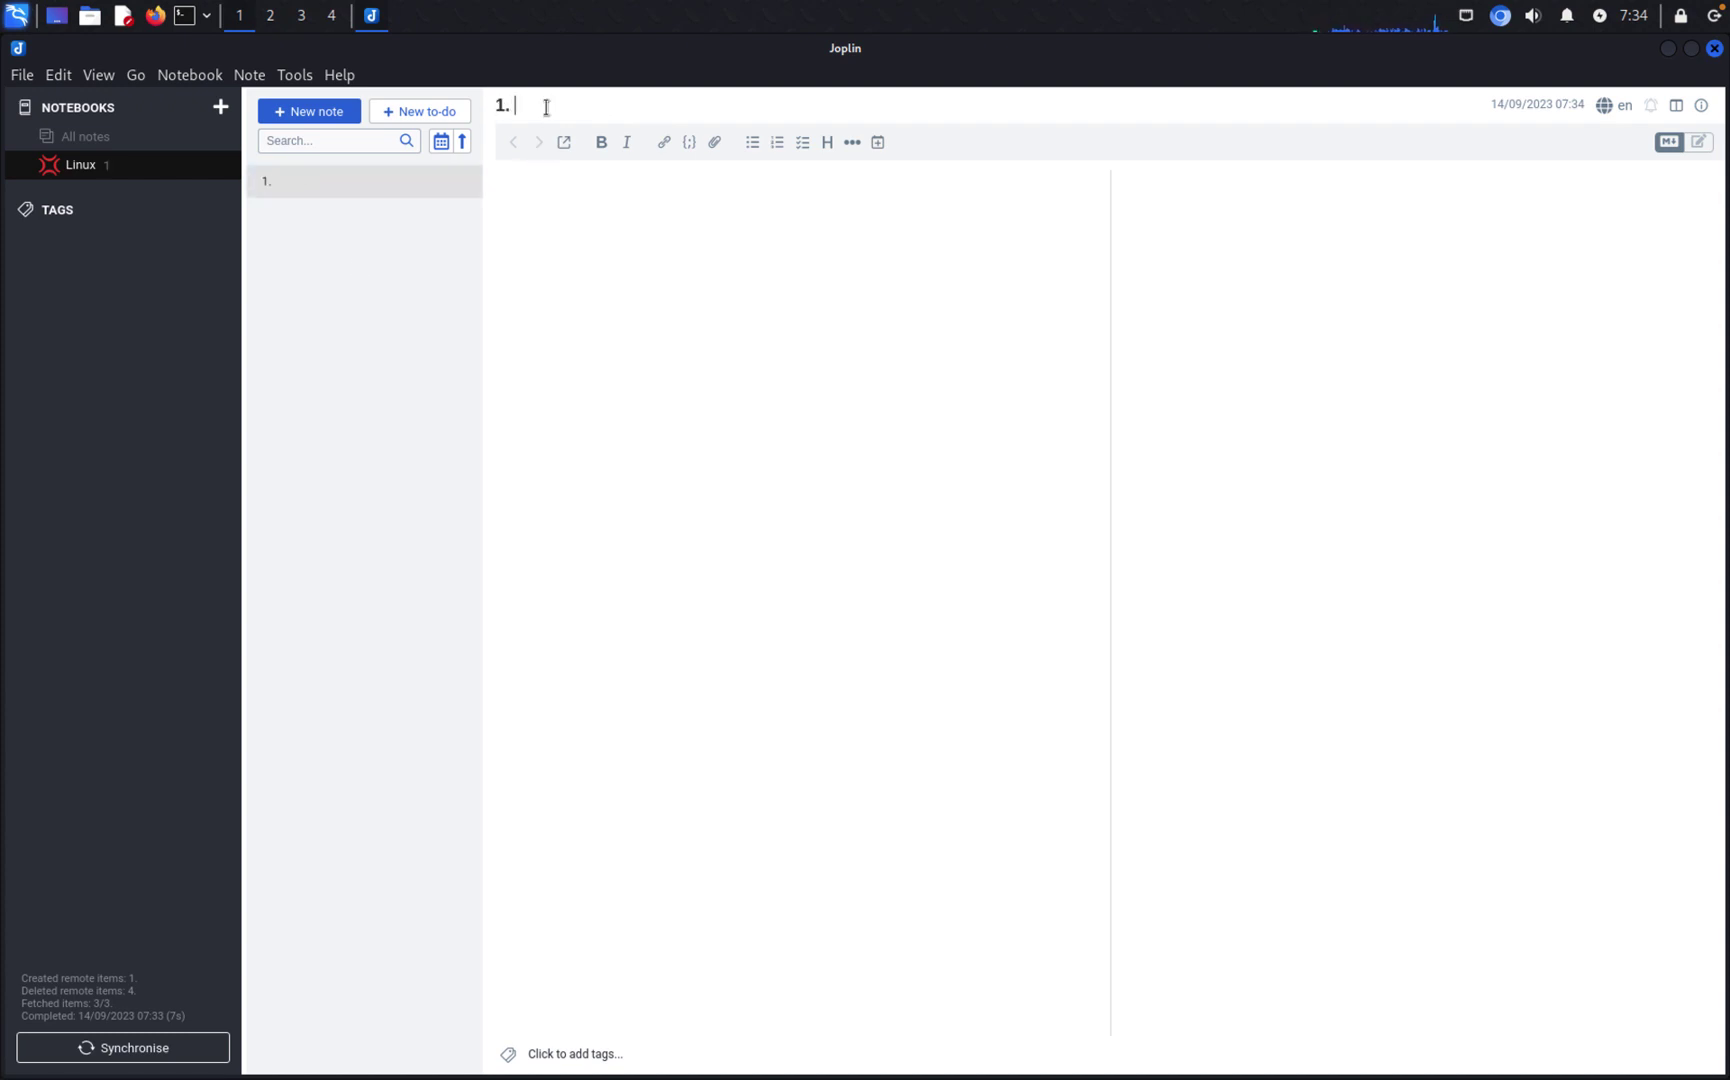
{"action": "type", "text": " Intro"}
Step: Write "Linux is jwofiwofjowjfowjfowjofjwofjwojfojfg" and a second line "jwofjwofjowjfojwof" in the Intro note's body
{"action": "left_click", "coordinate": [657, 317]}
{"action": "type", "text": "Linux"}
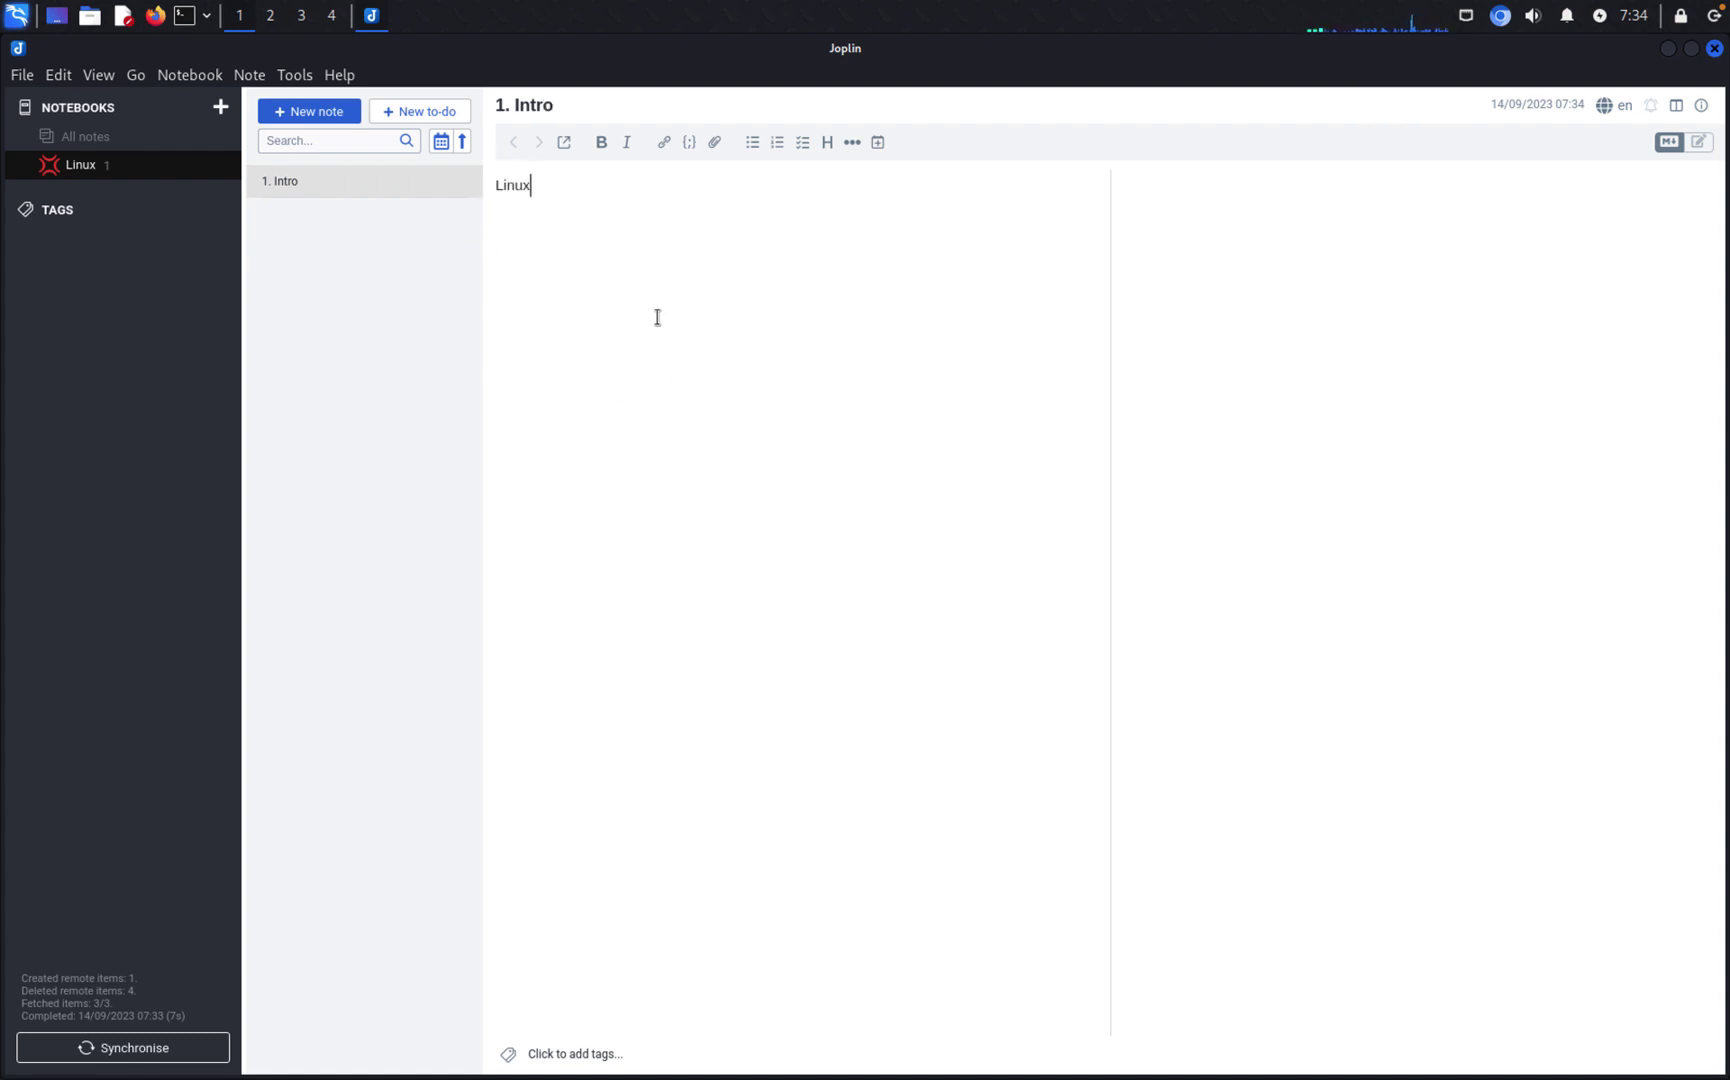
{"action": "type", "text": " is jwofiwofjowjfowjfowjofjwofjwojfojfg"}
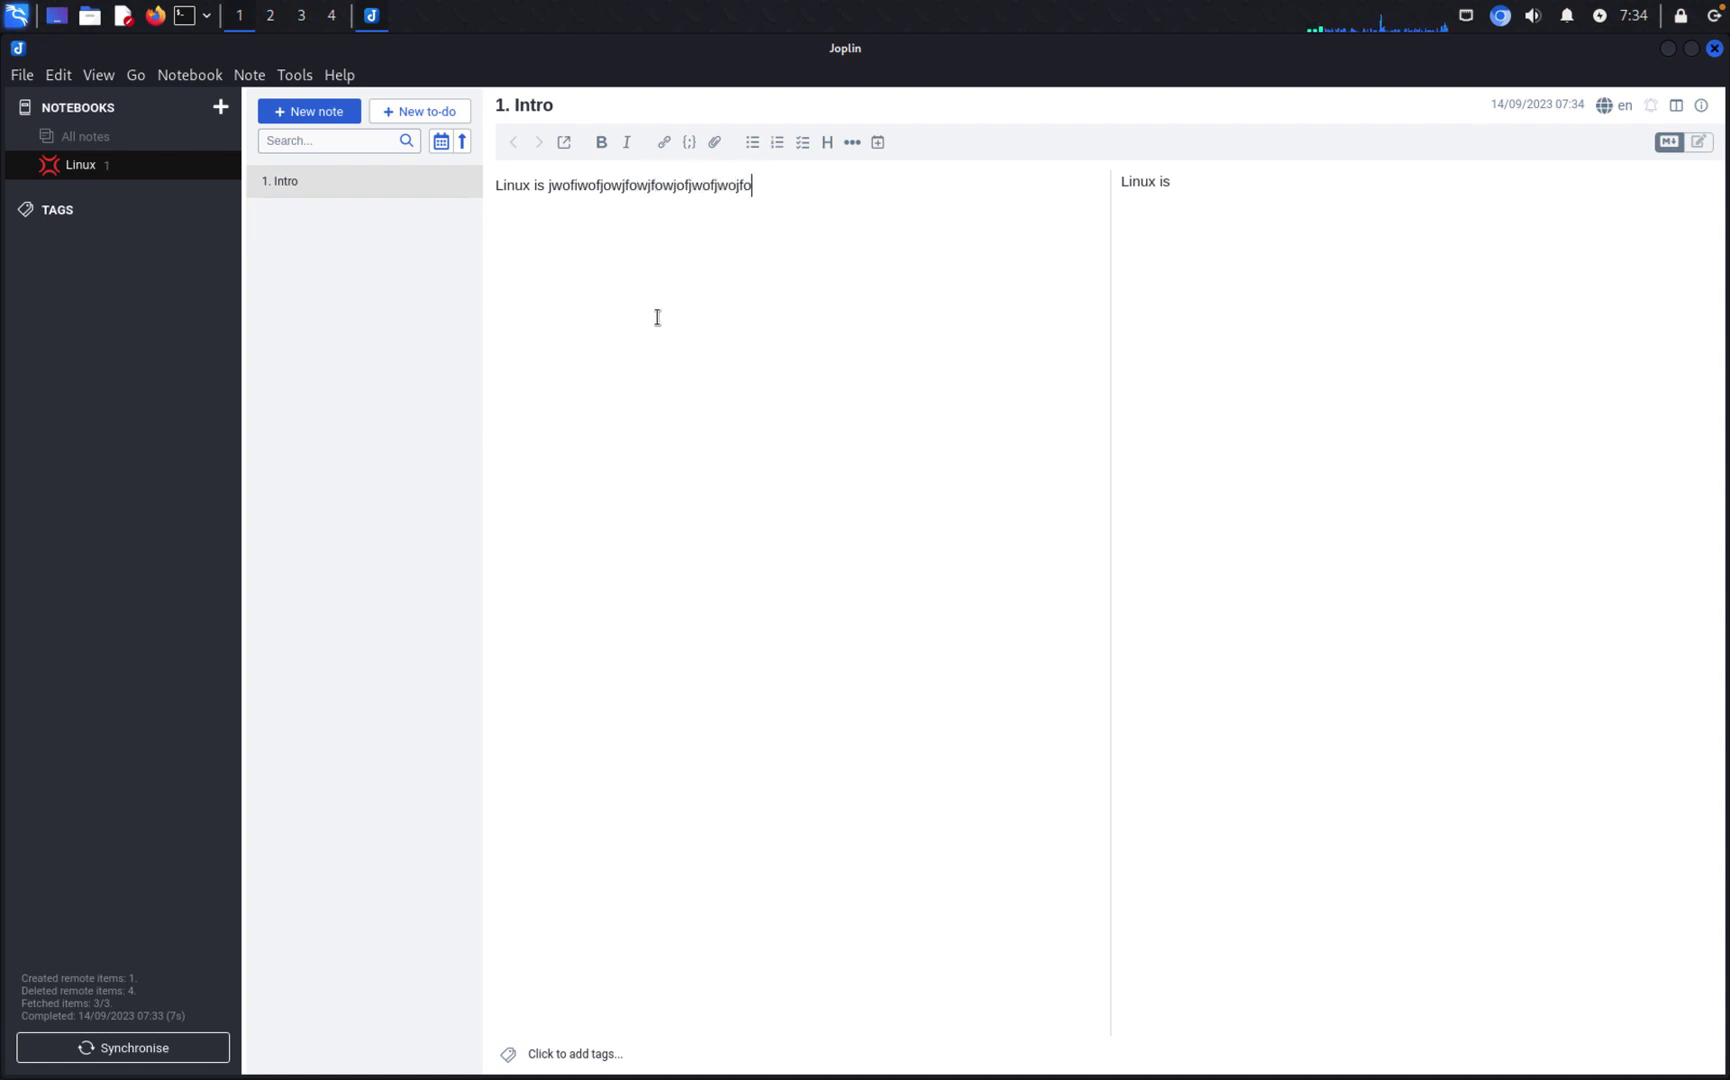
{"action": "key", "text": "Return"}
{"action": "type", "text": "jwofjwofjowjfojwof"}
{"action": "key", "text": "Return"}
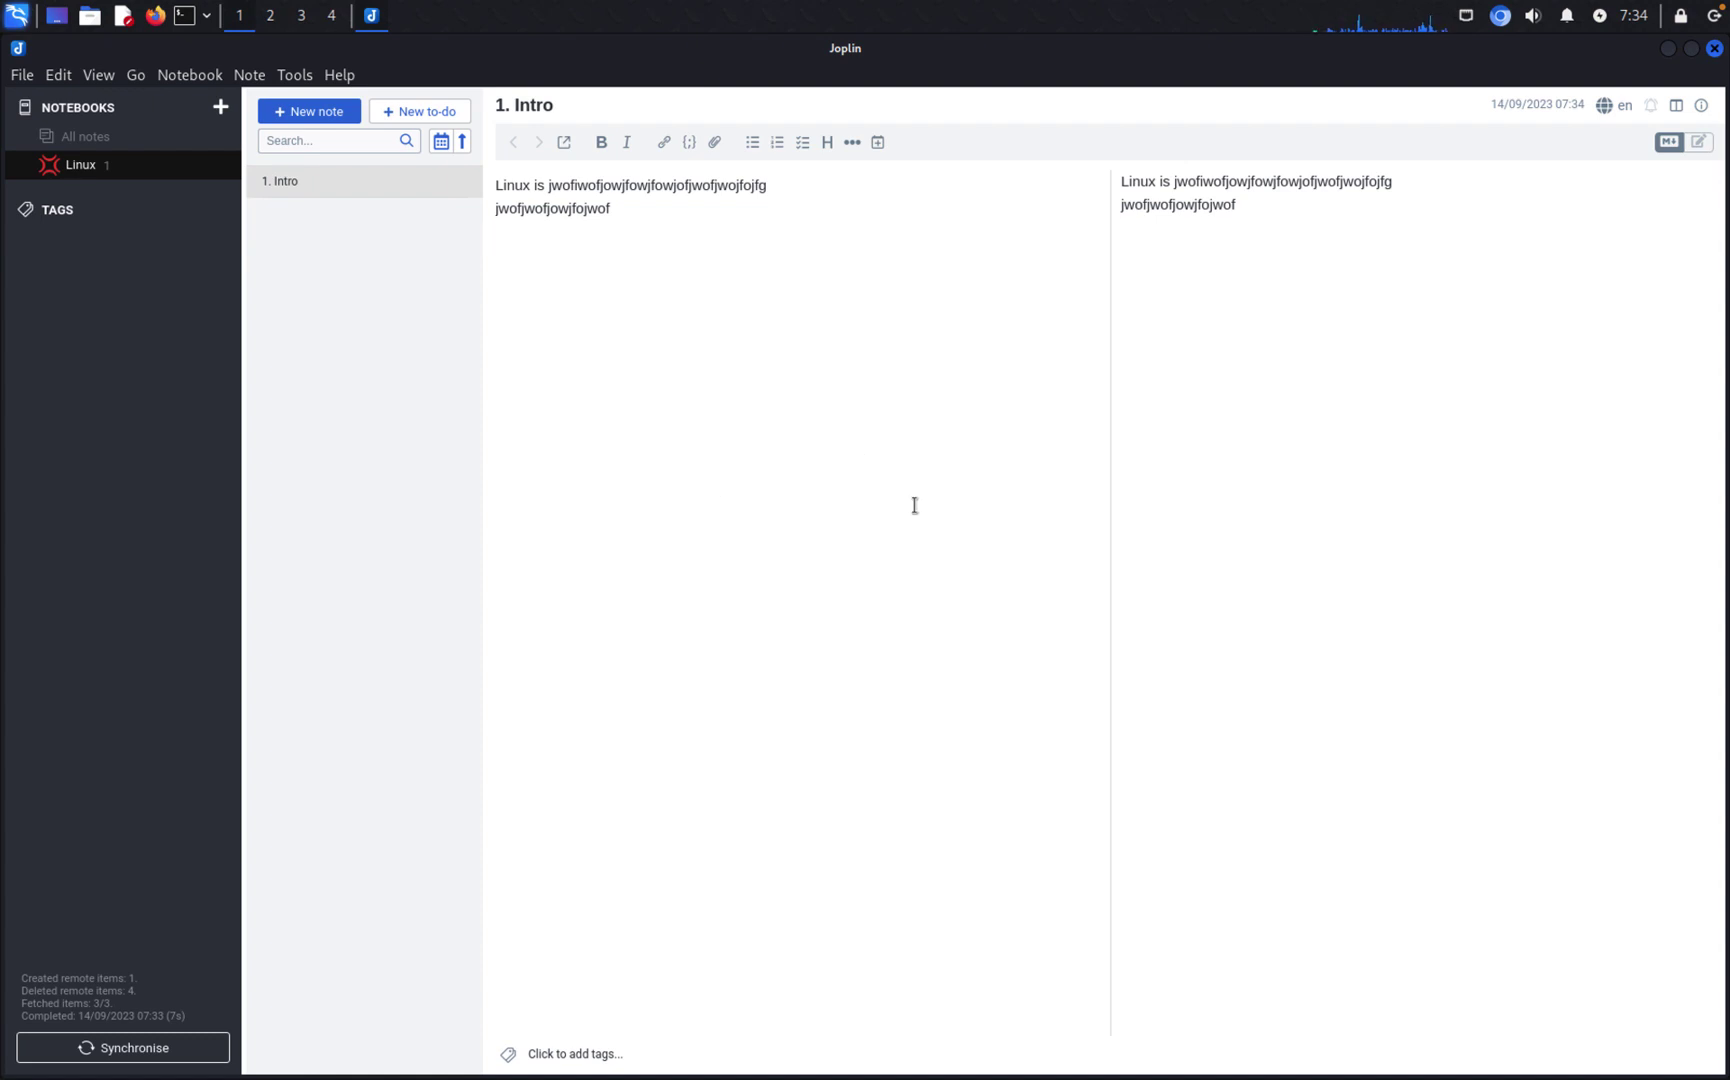
Step: Switch the Intro note to the Rich Text editor and append "bbbb" to its second line
{"action": "left_click", "coordinate": [1699, 142]}
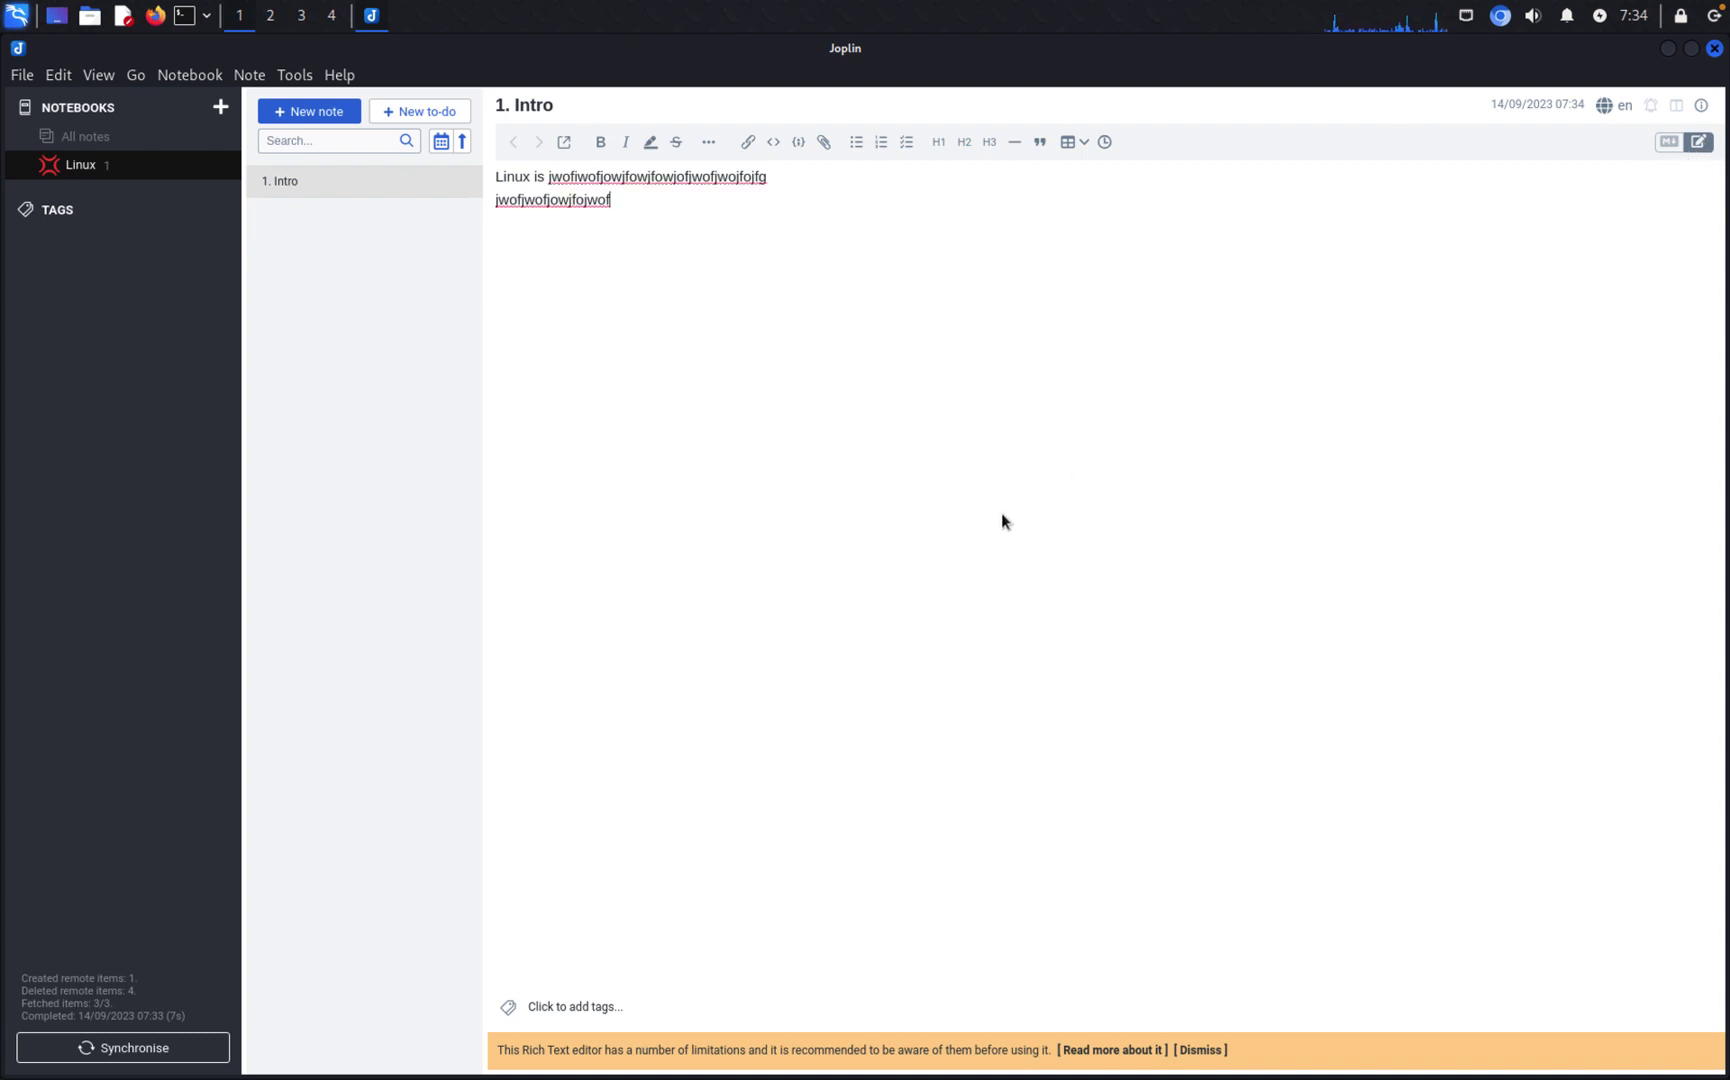
{"action": "left_click", "coordinate": [1678, 143]}
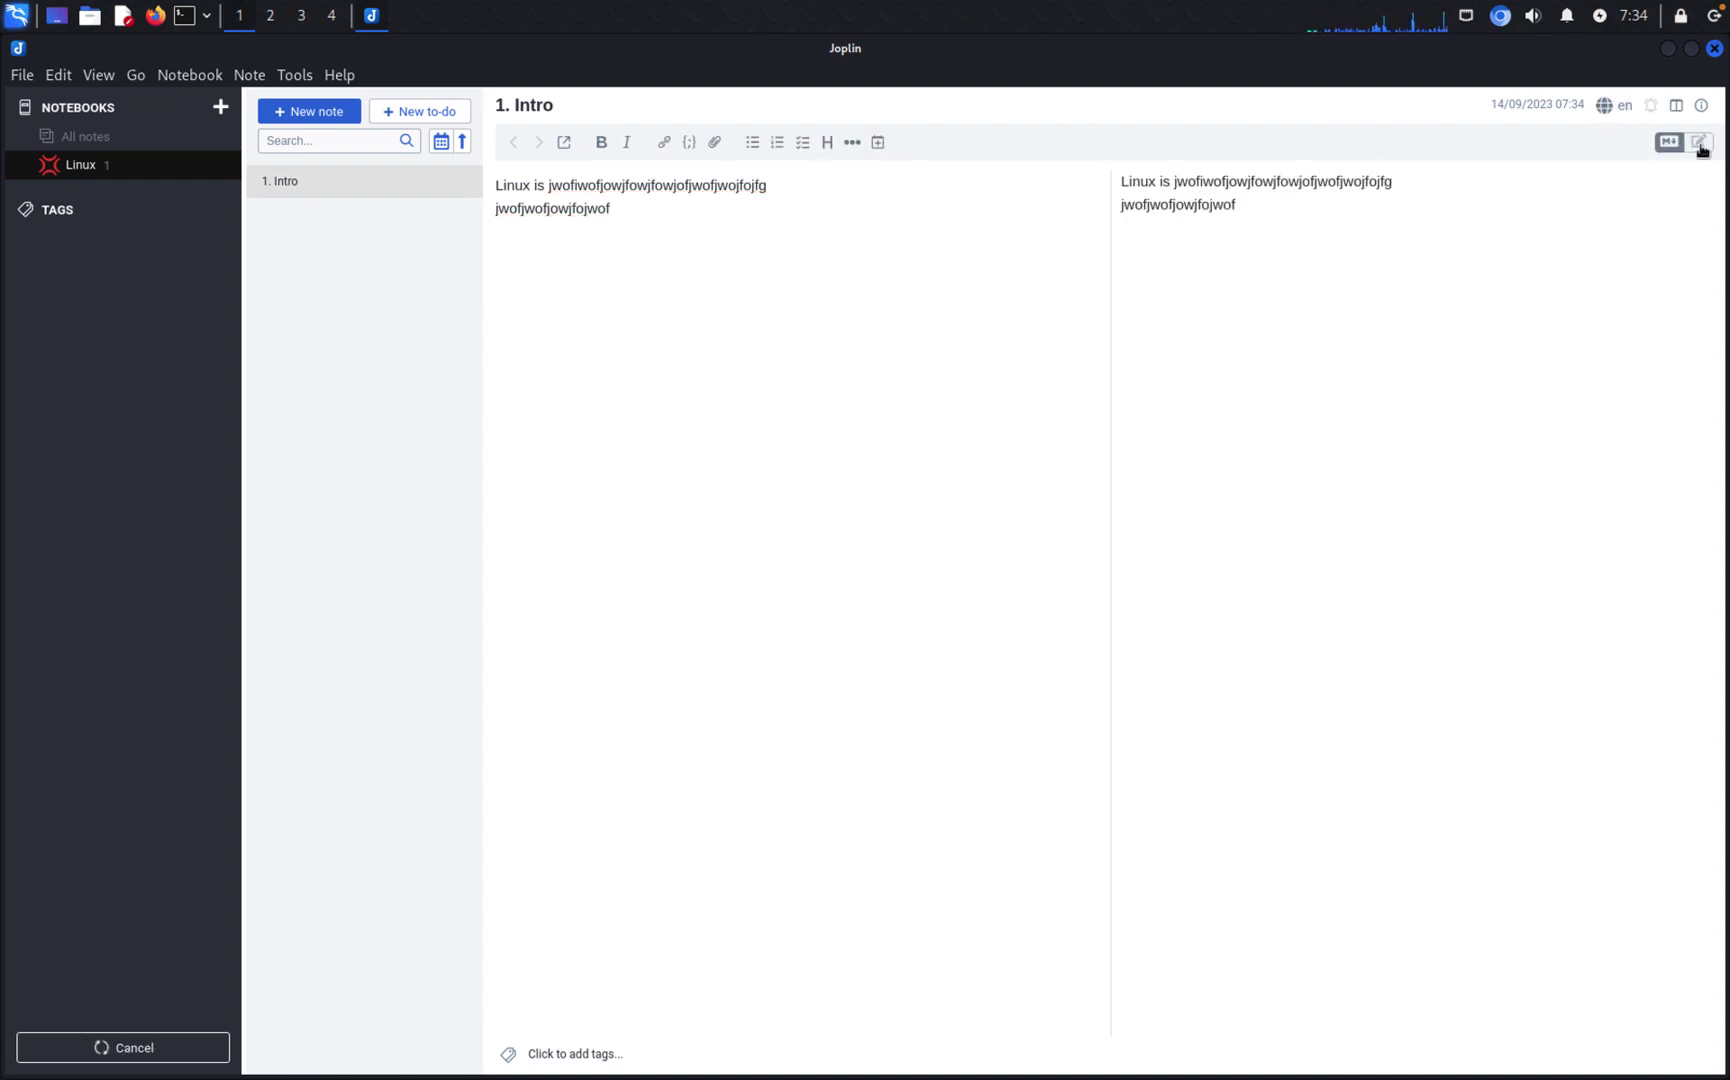
{"action": "left_click", "coordinate": [1700, 143]}
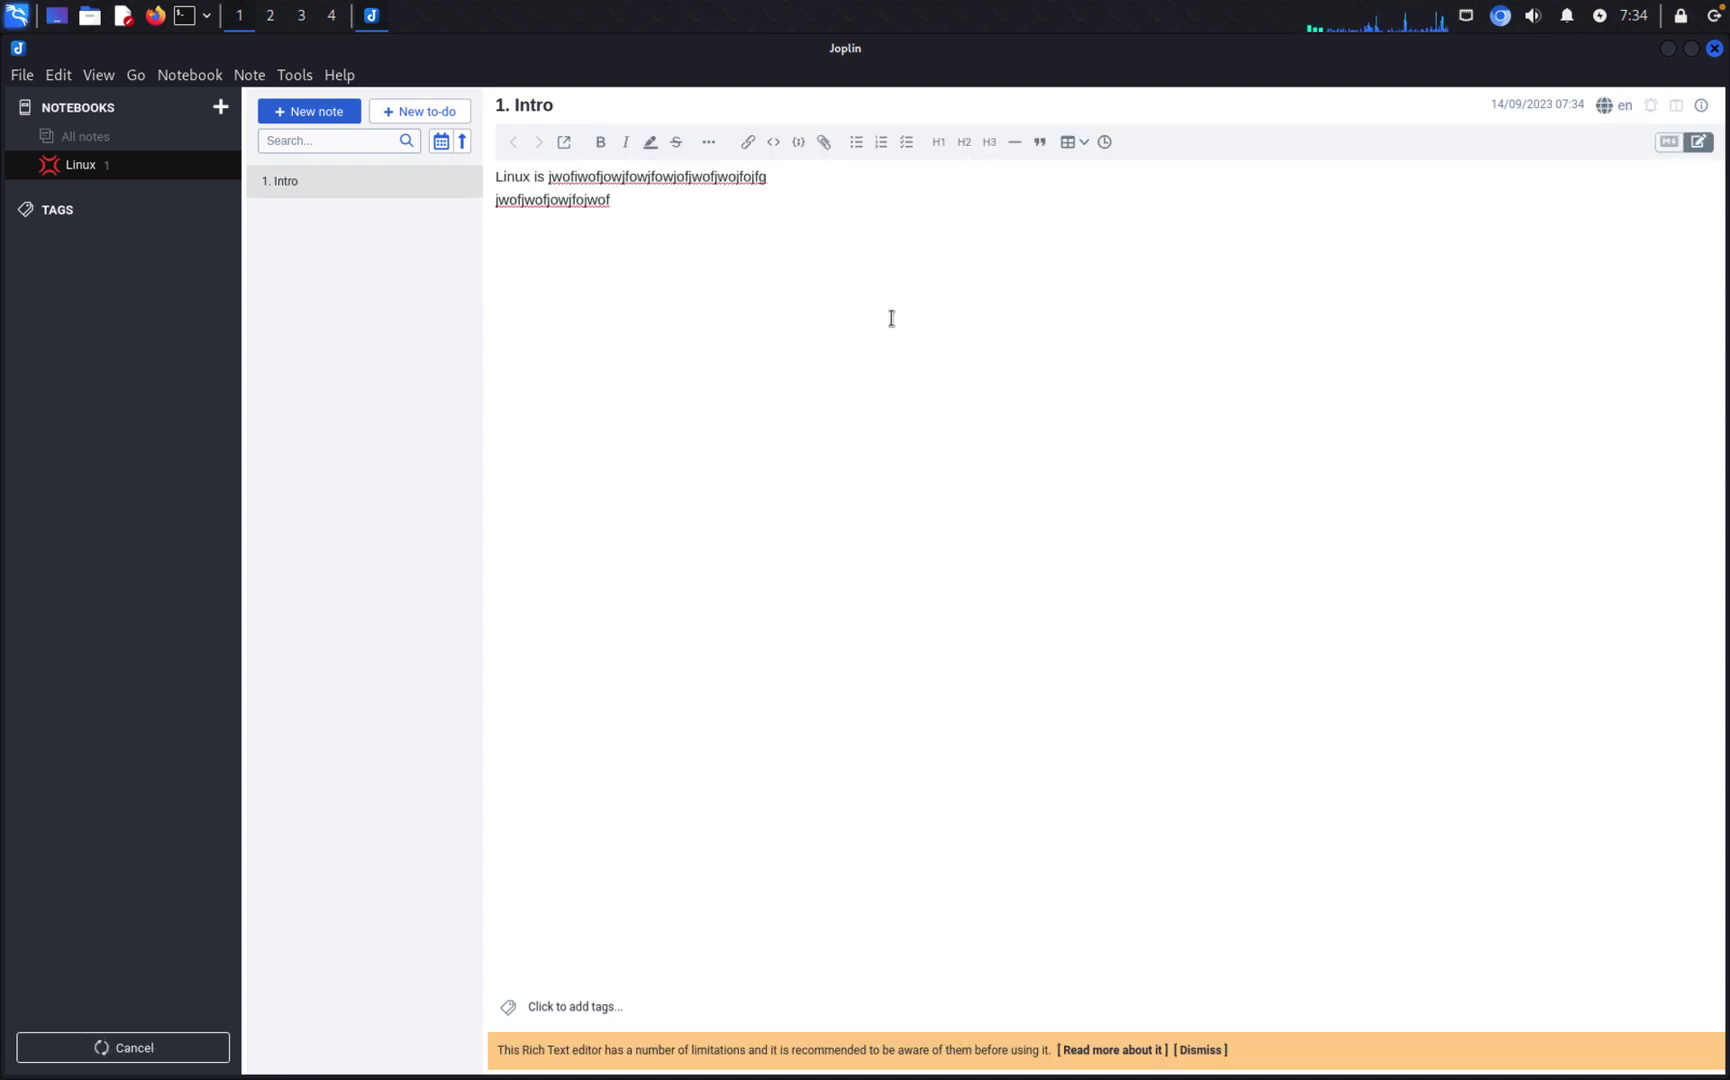
{"action": "type", "text": "bbbb"}
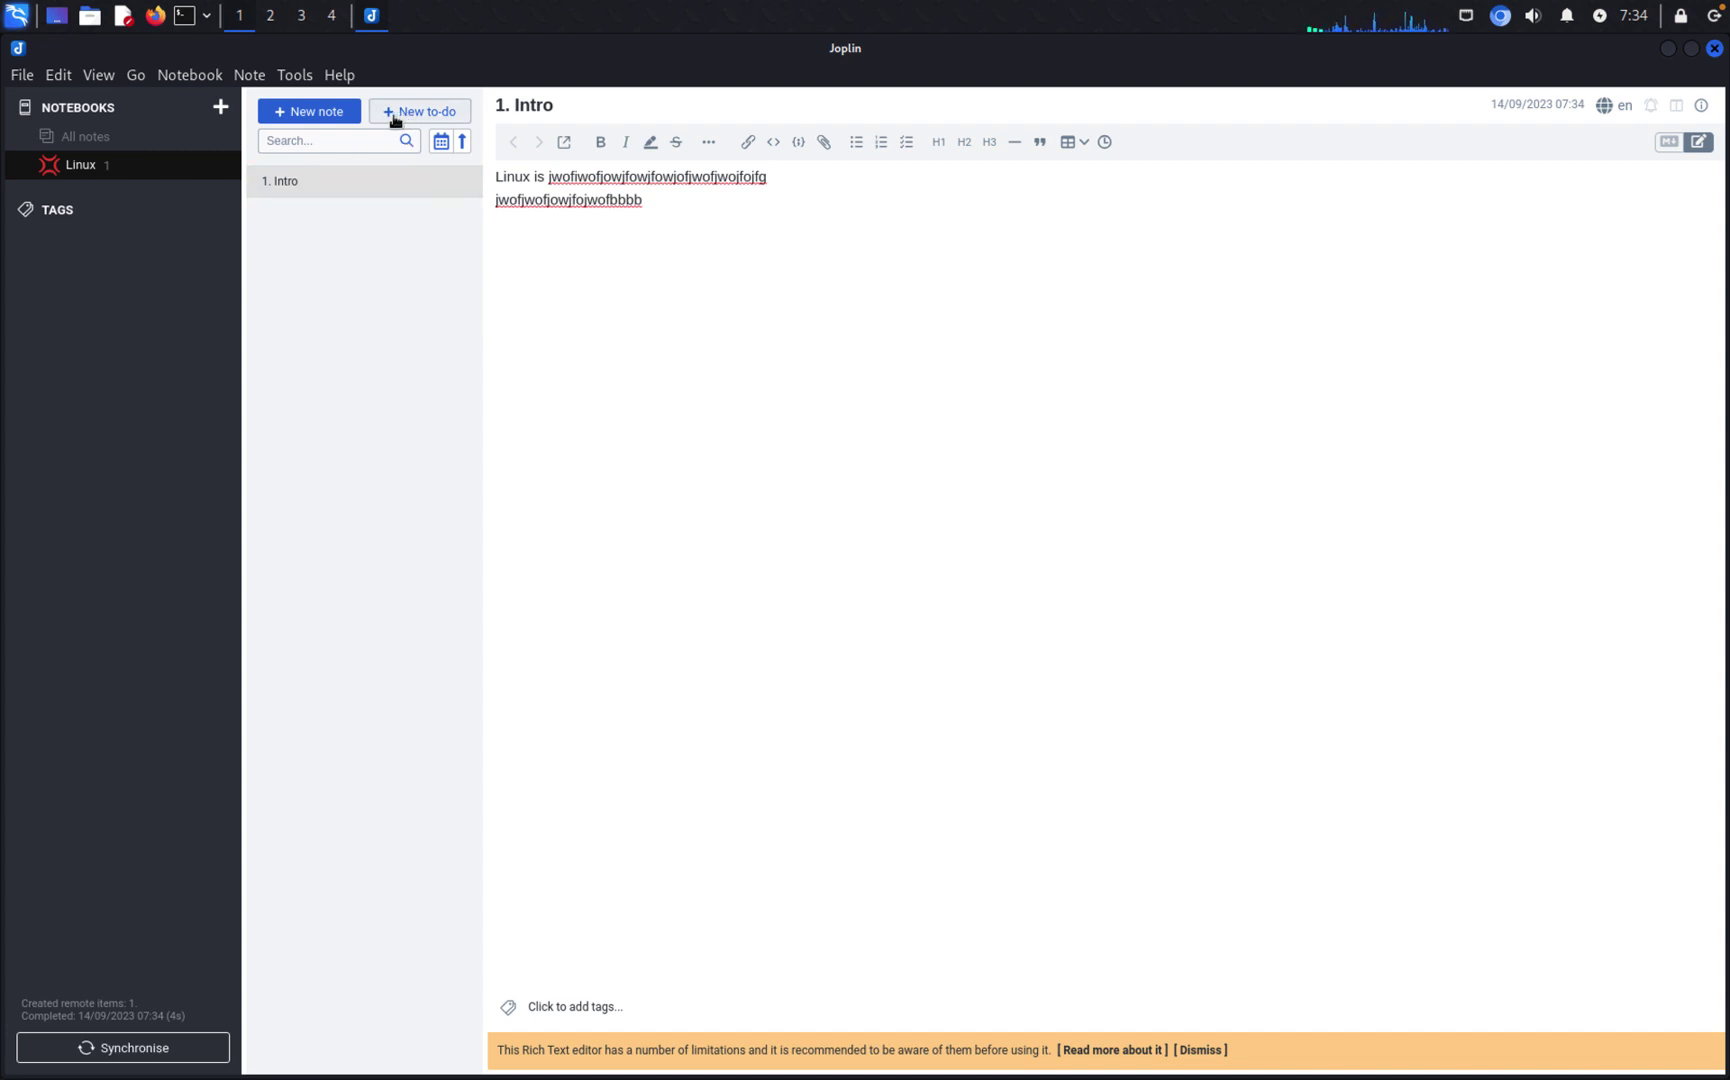
Step: Create another note titled "2. Basic commands" in the Linux notebook
{"action": "left_click", "coordinate": [340, 118]}
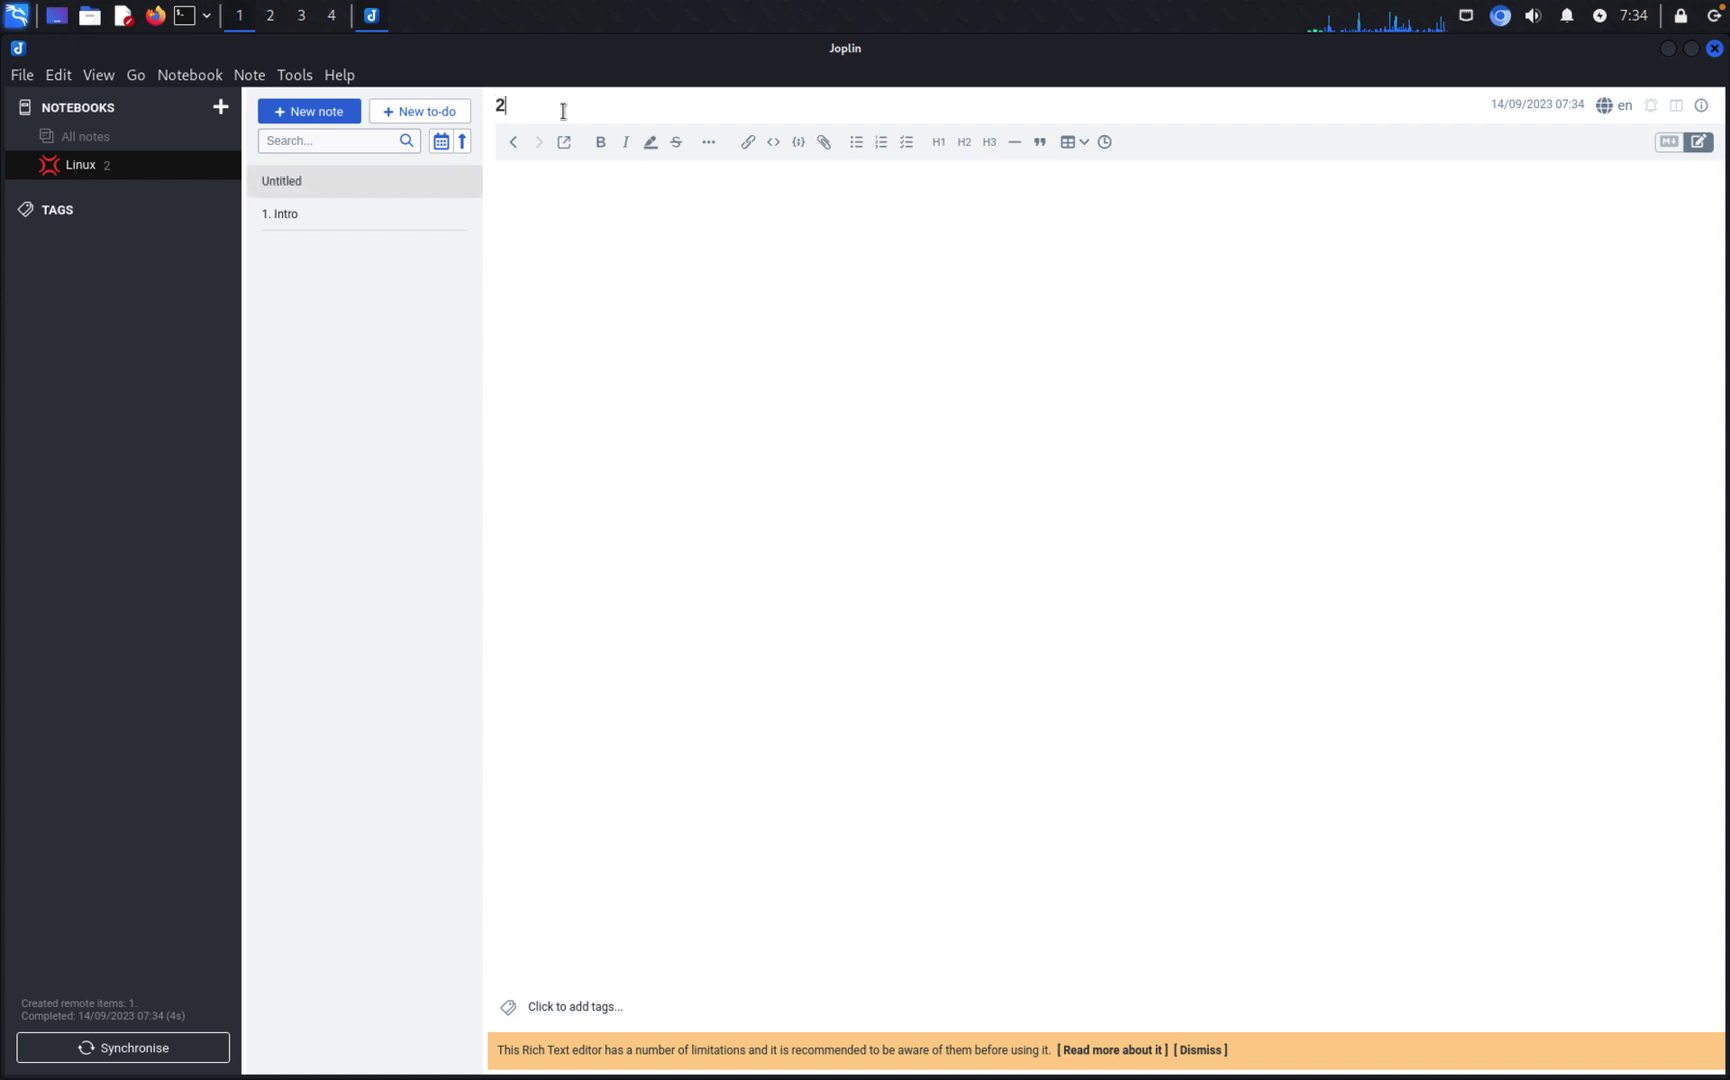
{"action": "type", "text": "2. Basic"}
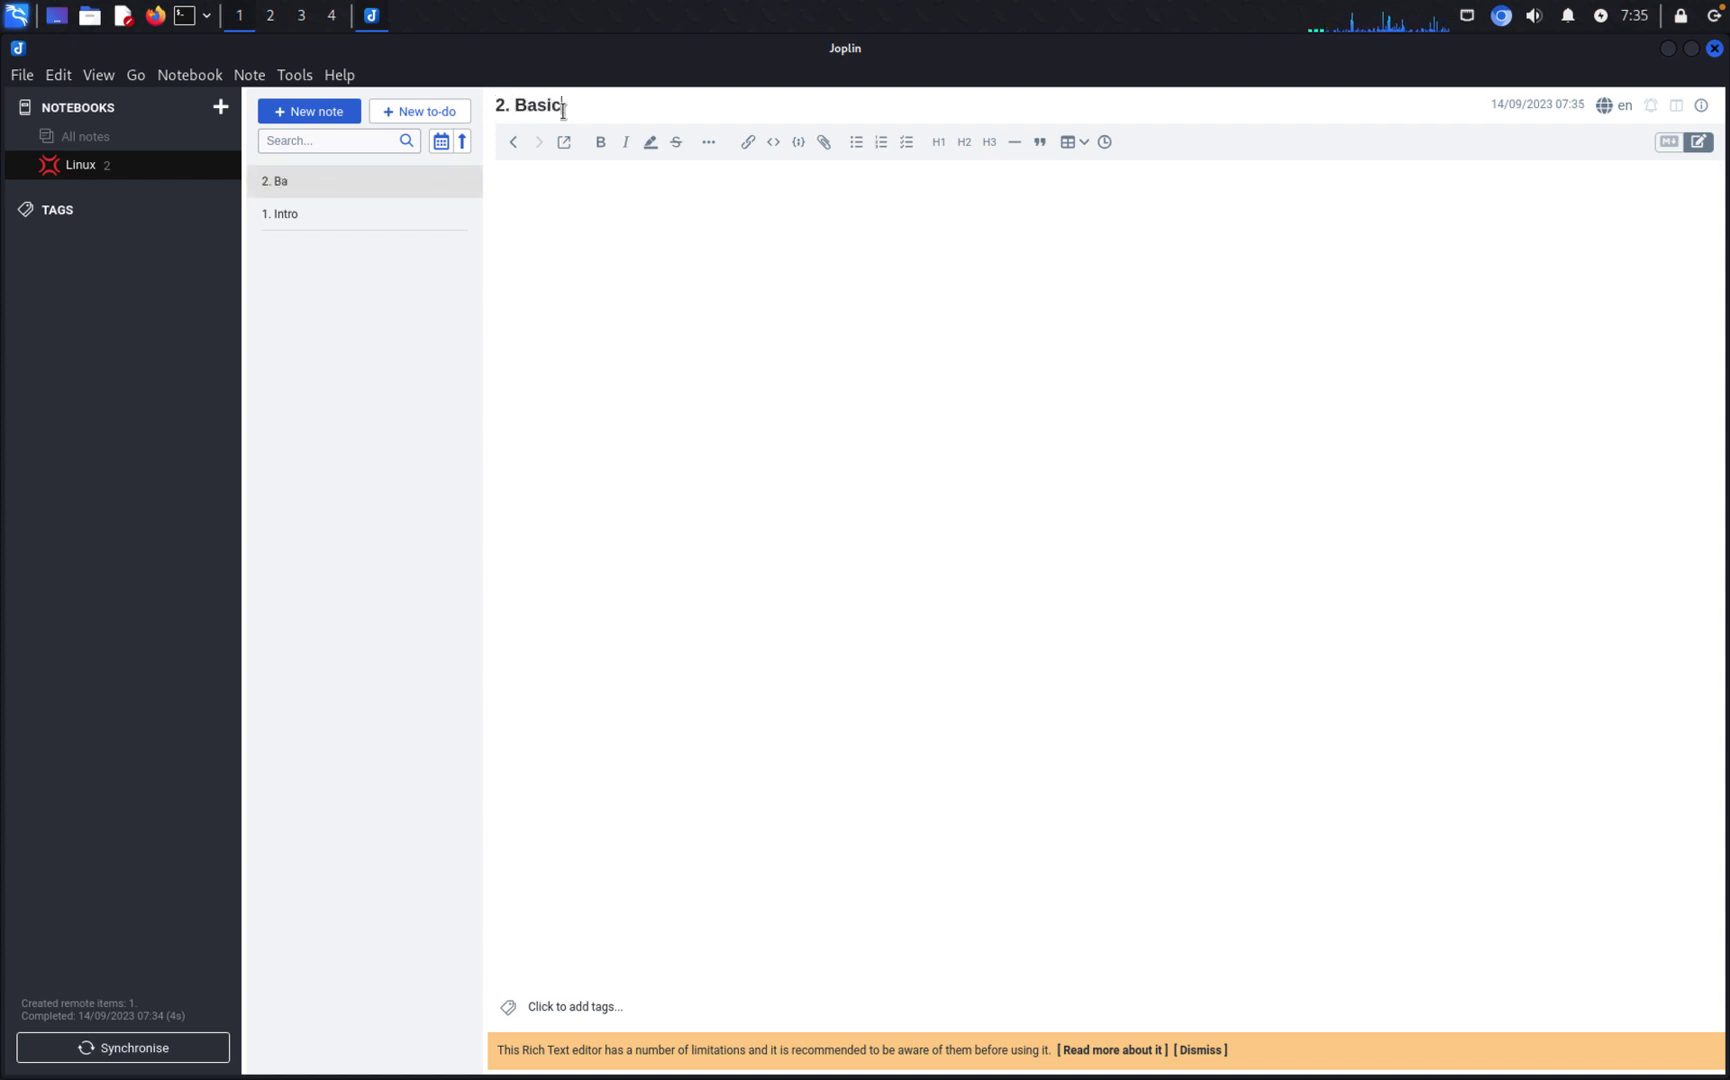
{"action": "type", "text": " commands"}
{"action": "key", "text": "Return"}
Step: Move the "2. Basic commands" note below "1. Intro", switching the note sorting to custom order
{"action": "left_click_drag", "start_coordinate": [358, 173], "coordinate": [354, 239]}
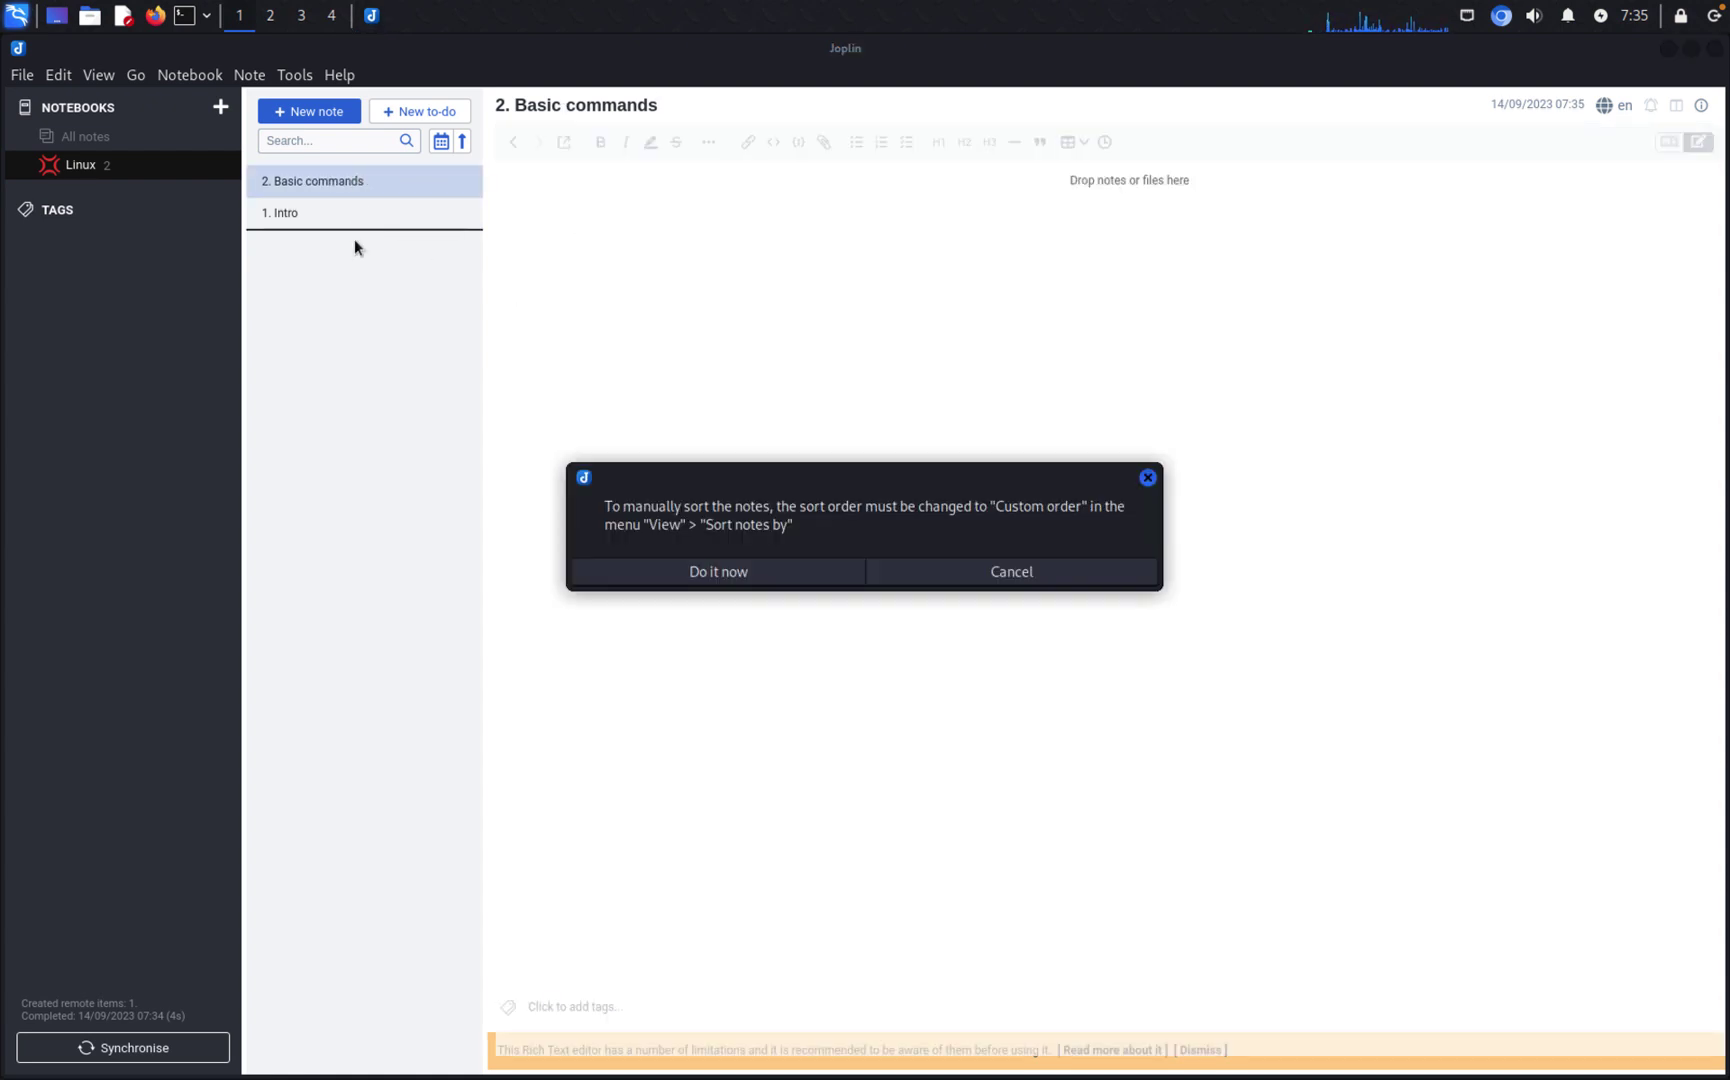
{"action": "left_click", "coordinate": [929, 572]}
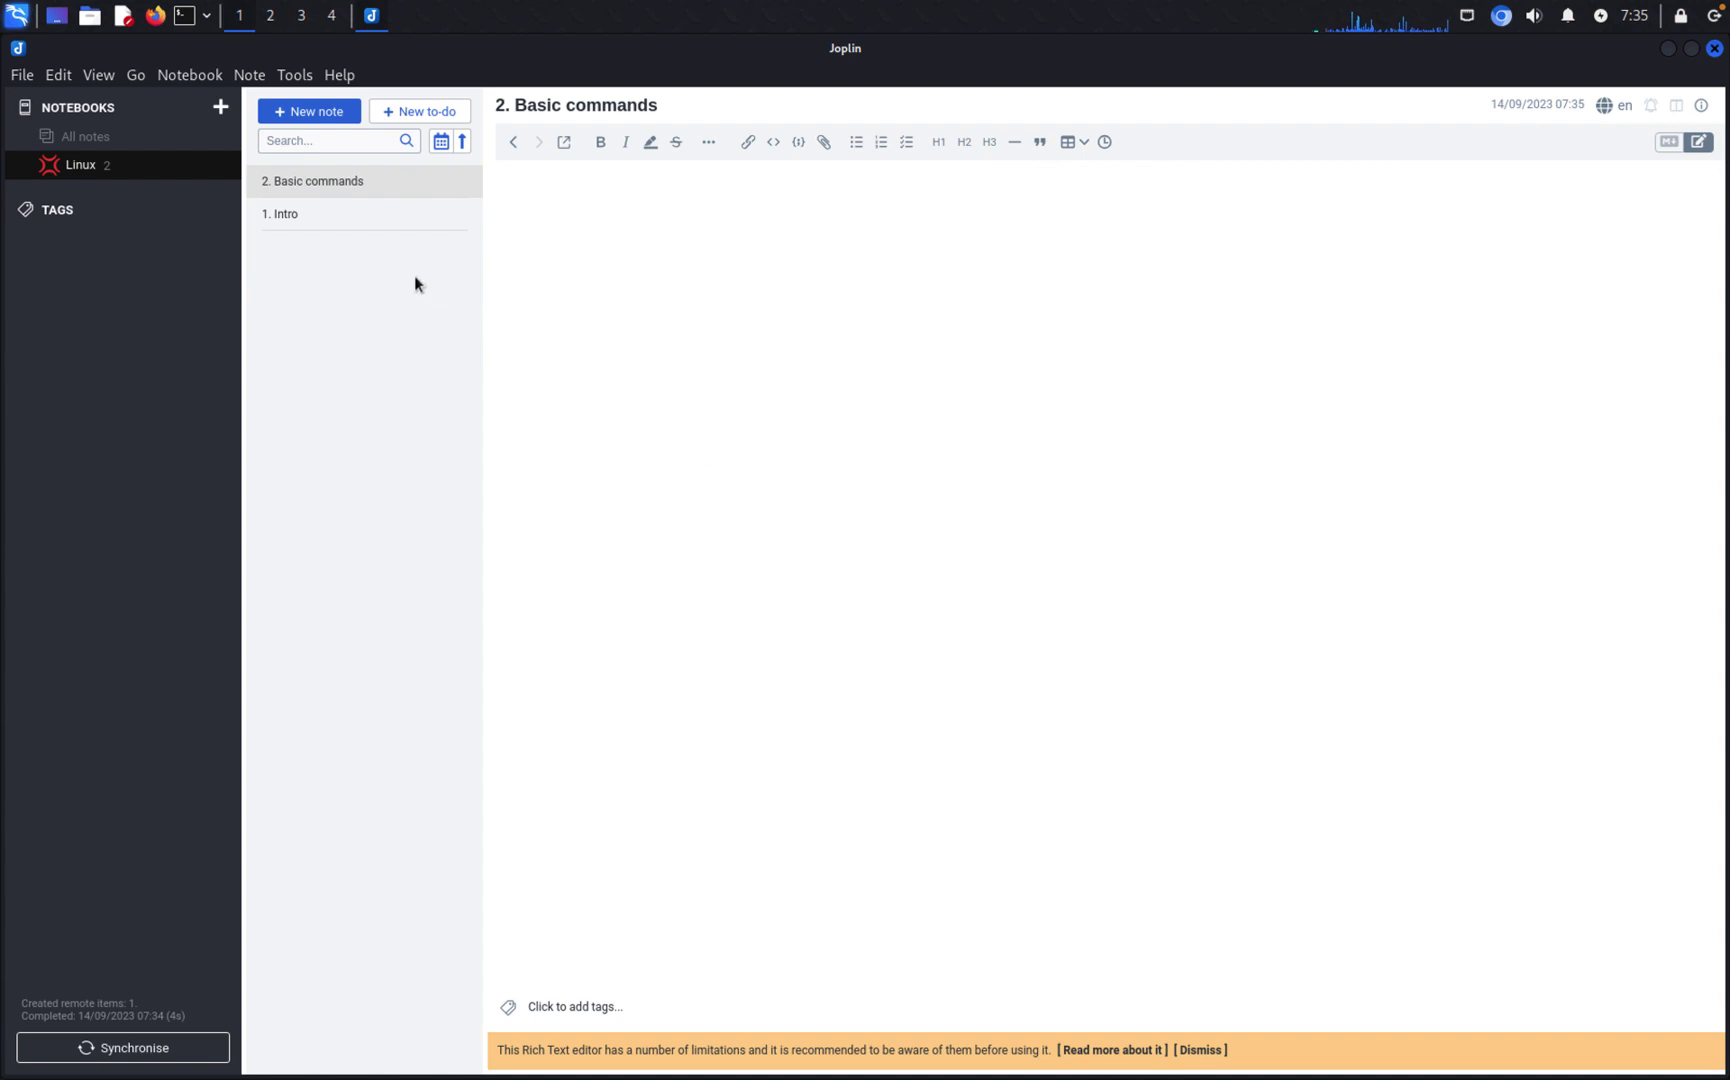
{"action": "left_click_drag", "start_coordinate": [365, 187], "coordinate": [365, 232]}
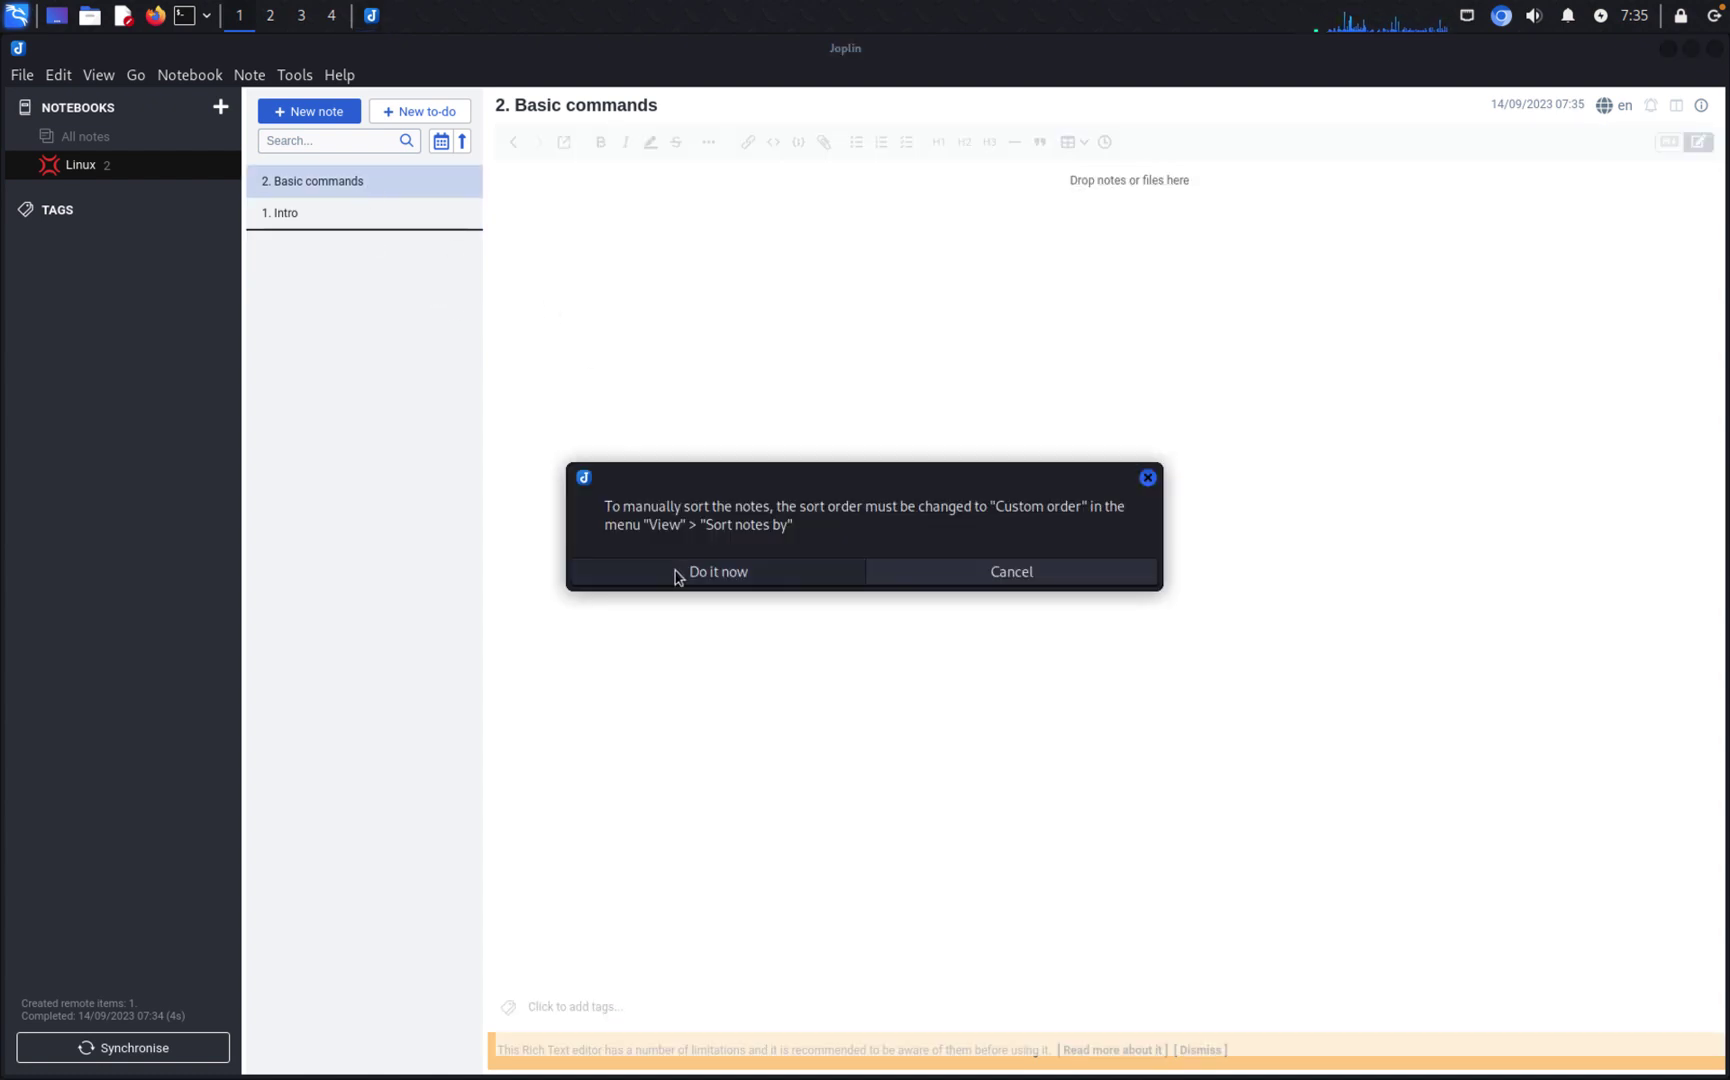
{"action": "left_click", "coordinate": [734, 578]}
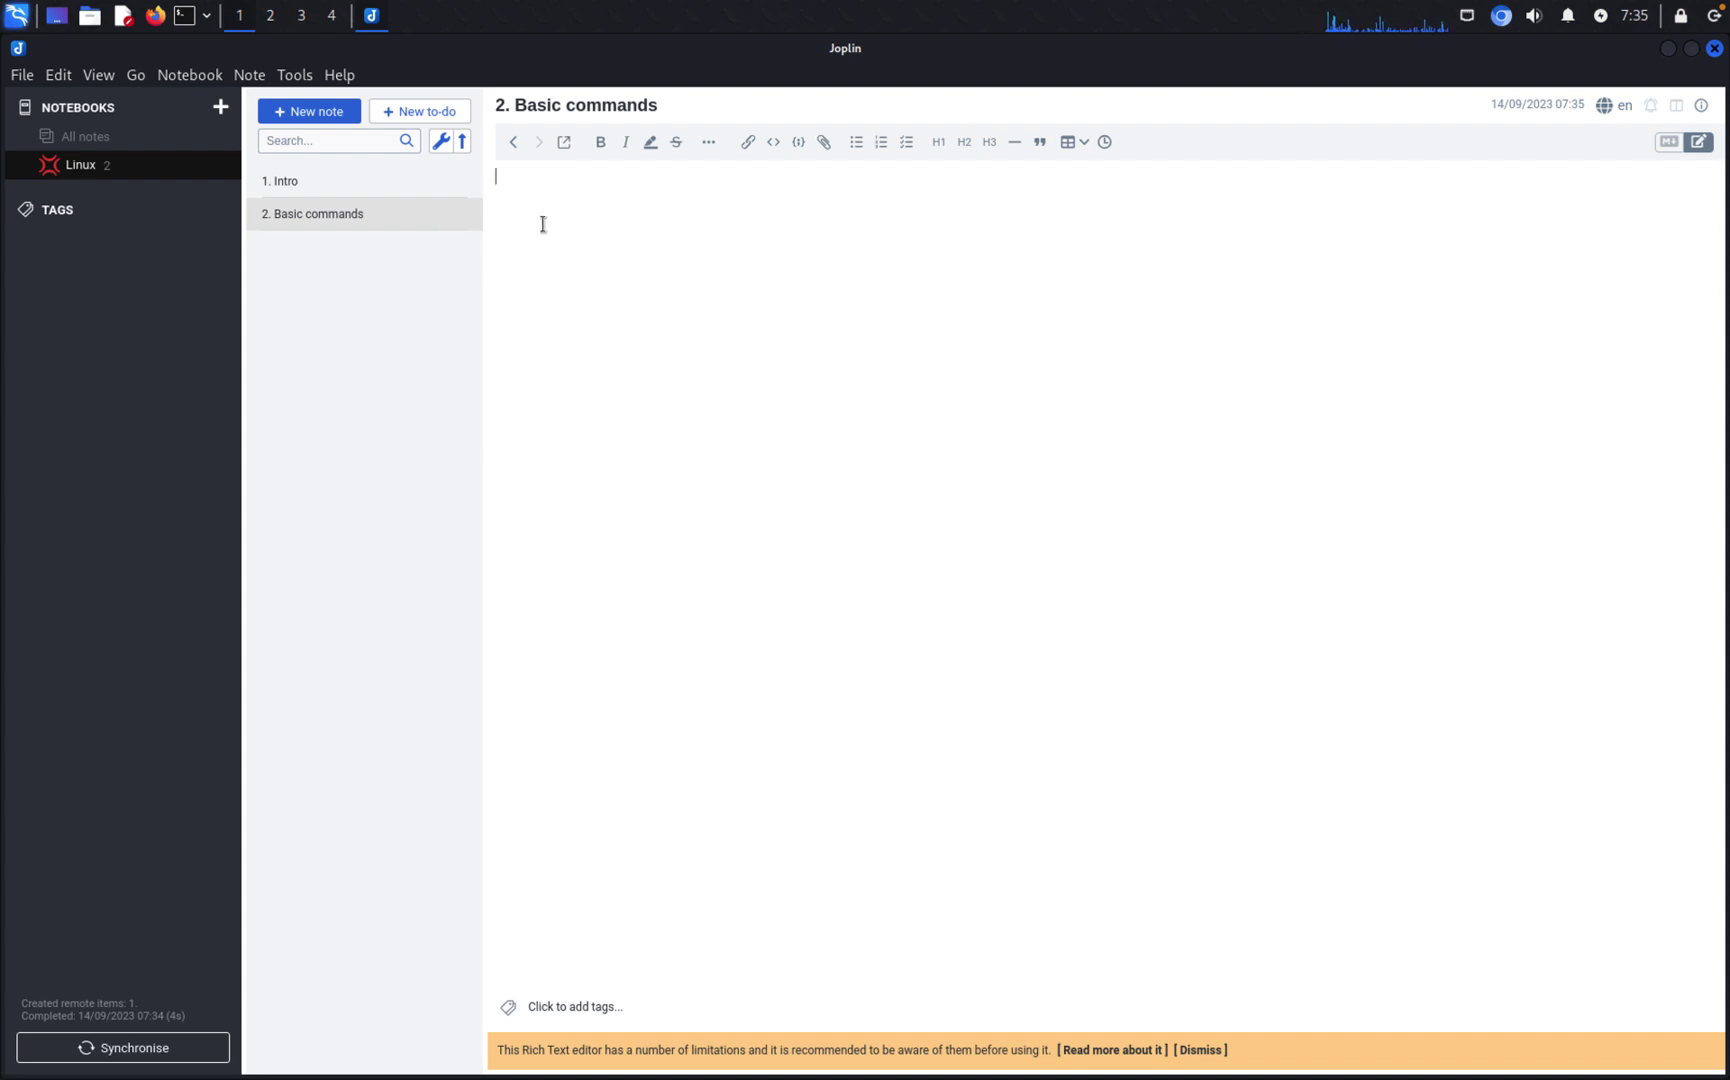
Step: Create a third note titled "3." in the Linux notebook
{"action": "left_click", "coordinate": [314, 111]}
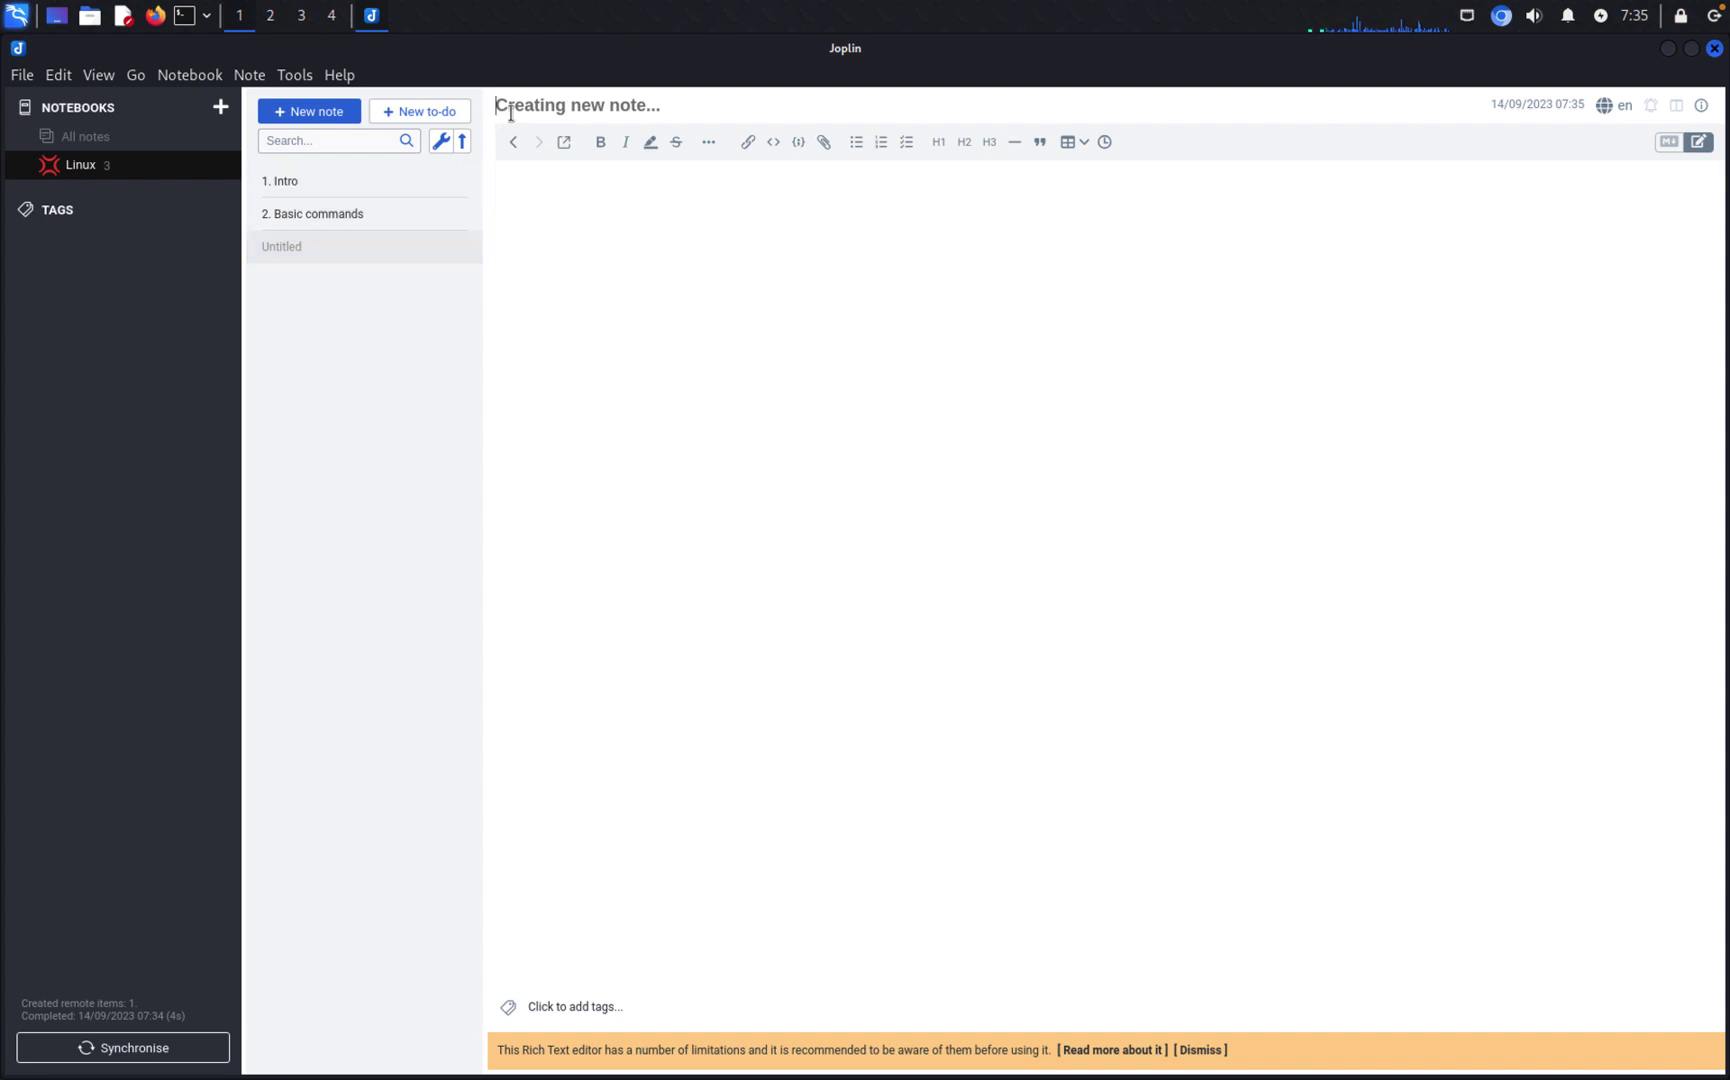
{"action": "type", "text": "3."}
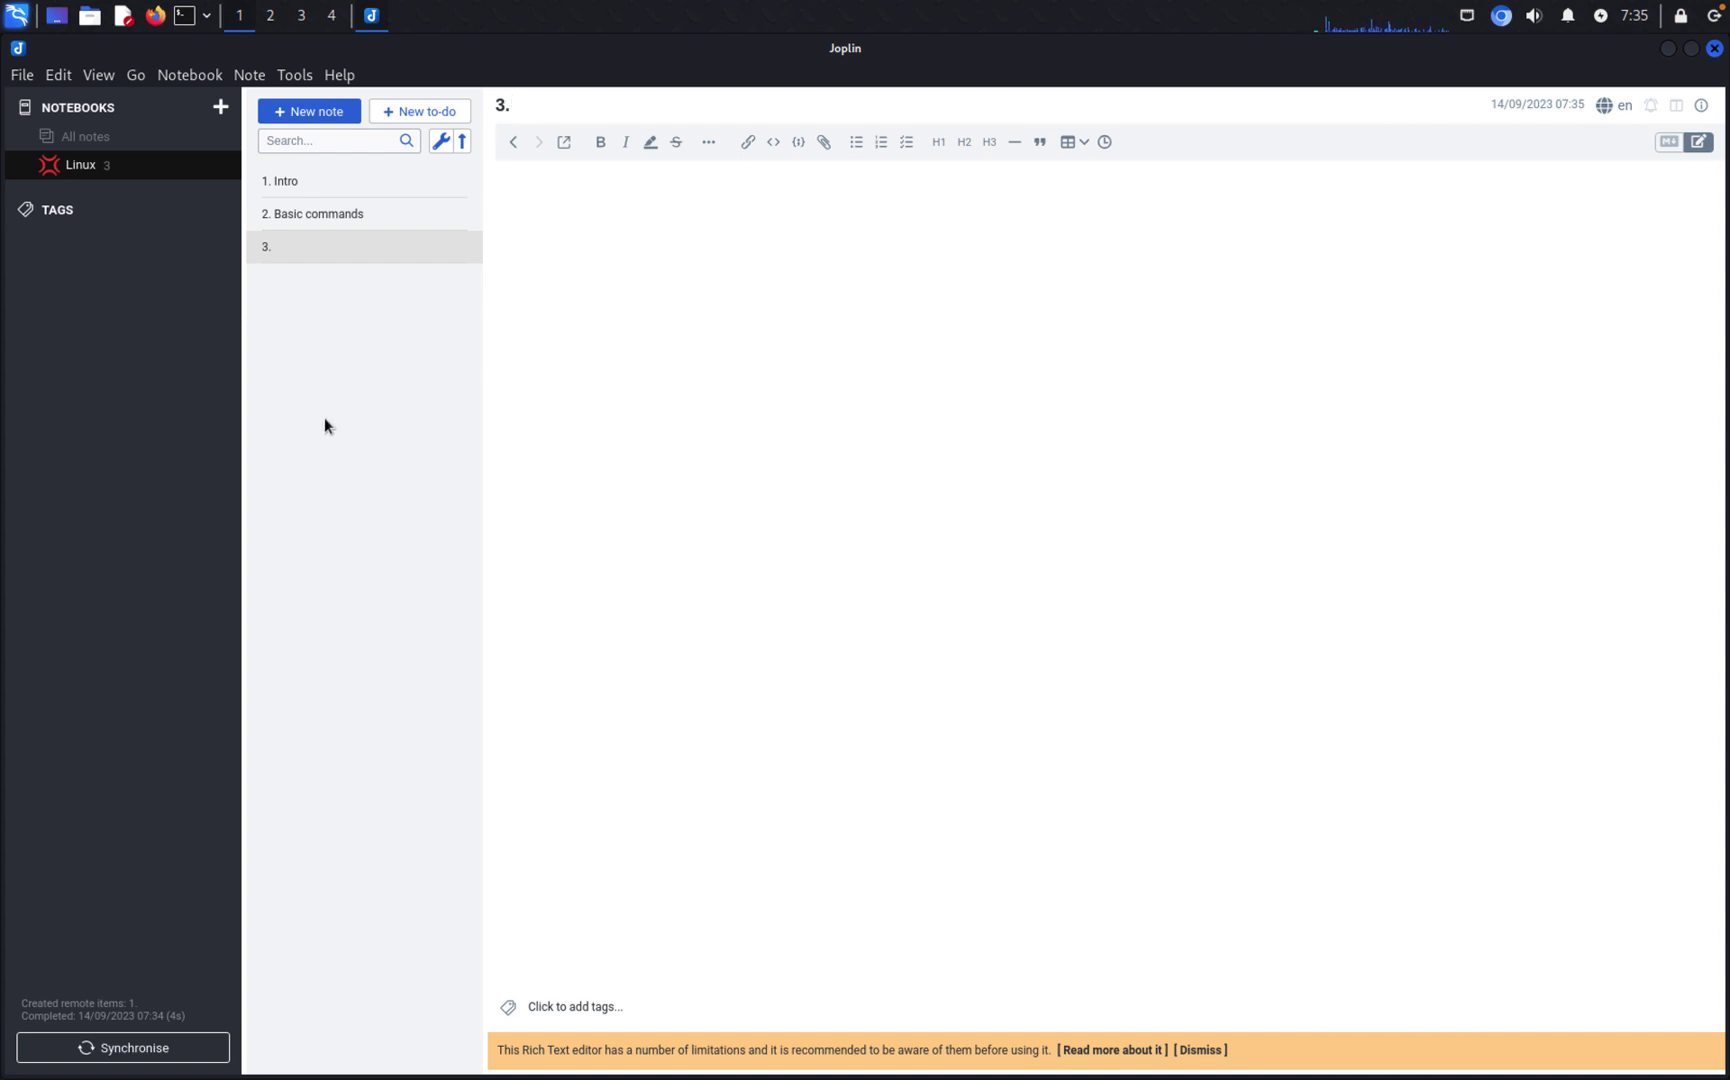
Step: Open the "2. Basic commands" note, and run ls and pwd in a new terminal window
{"action": "left_click", "coordinate": [393, 215]}
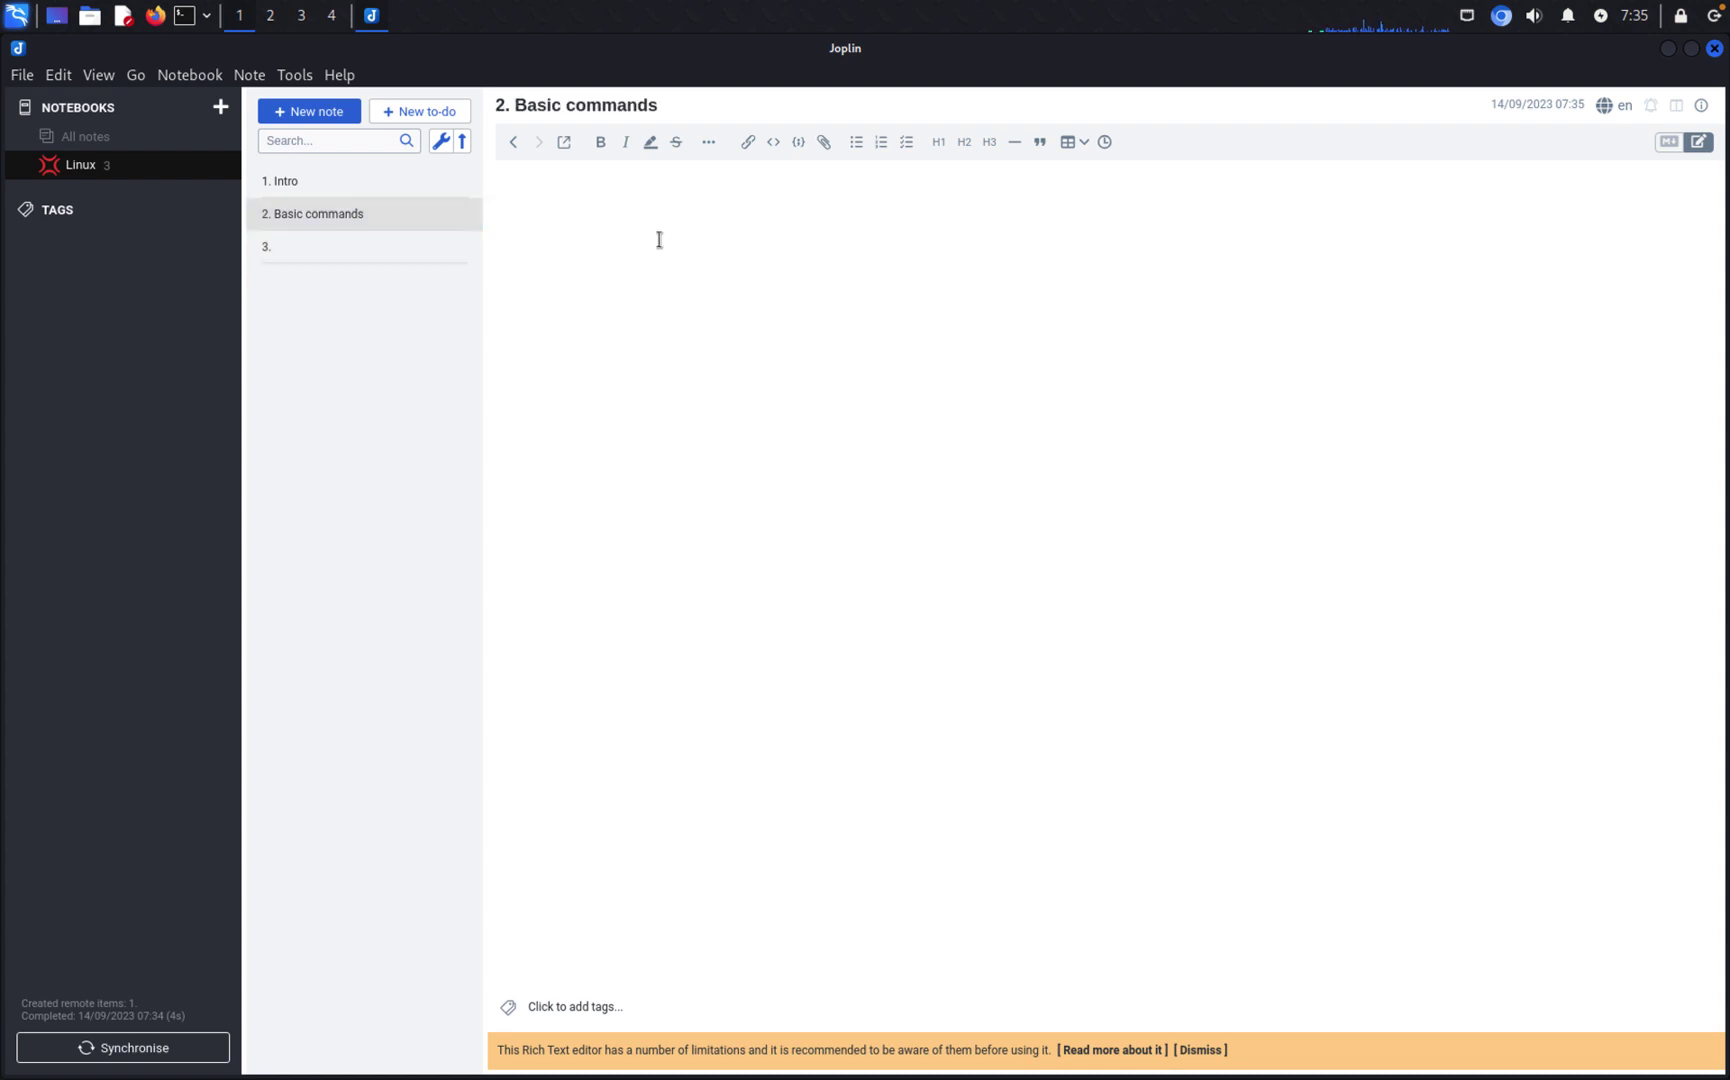
{"action": "left_click", "coordinate": [186, 18]}
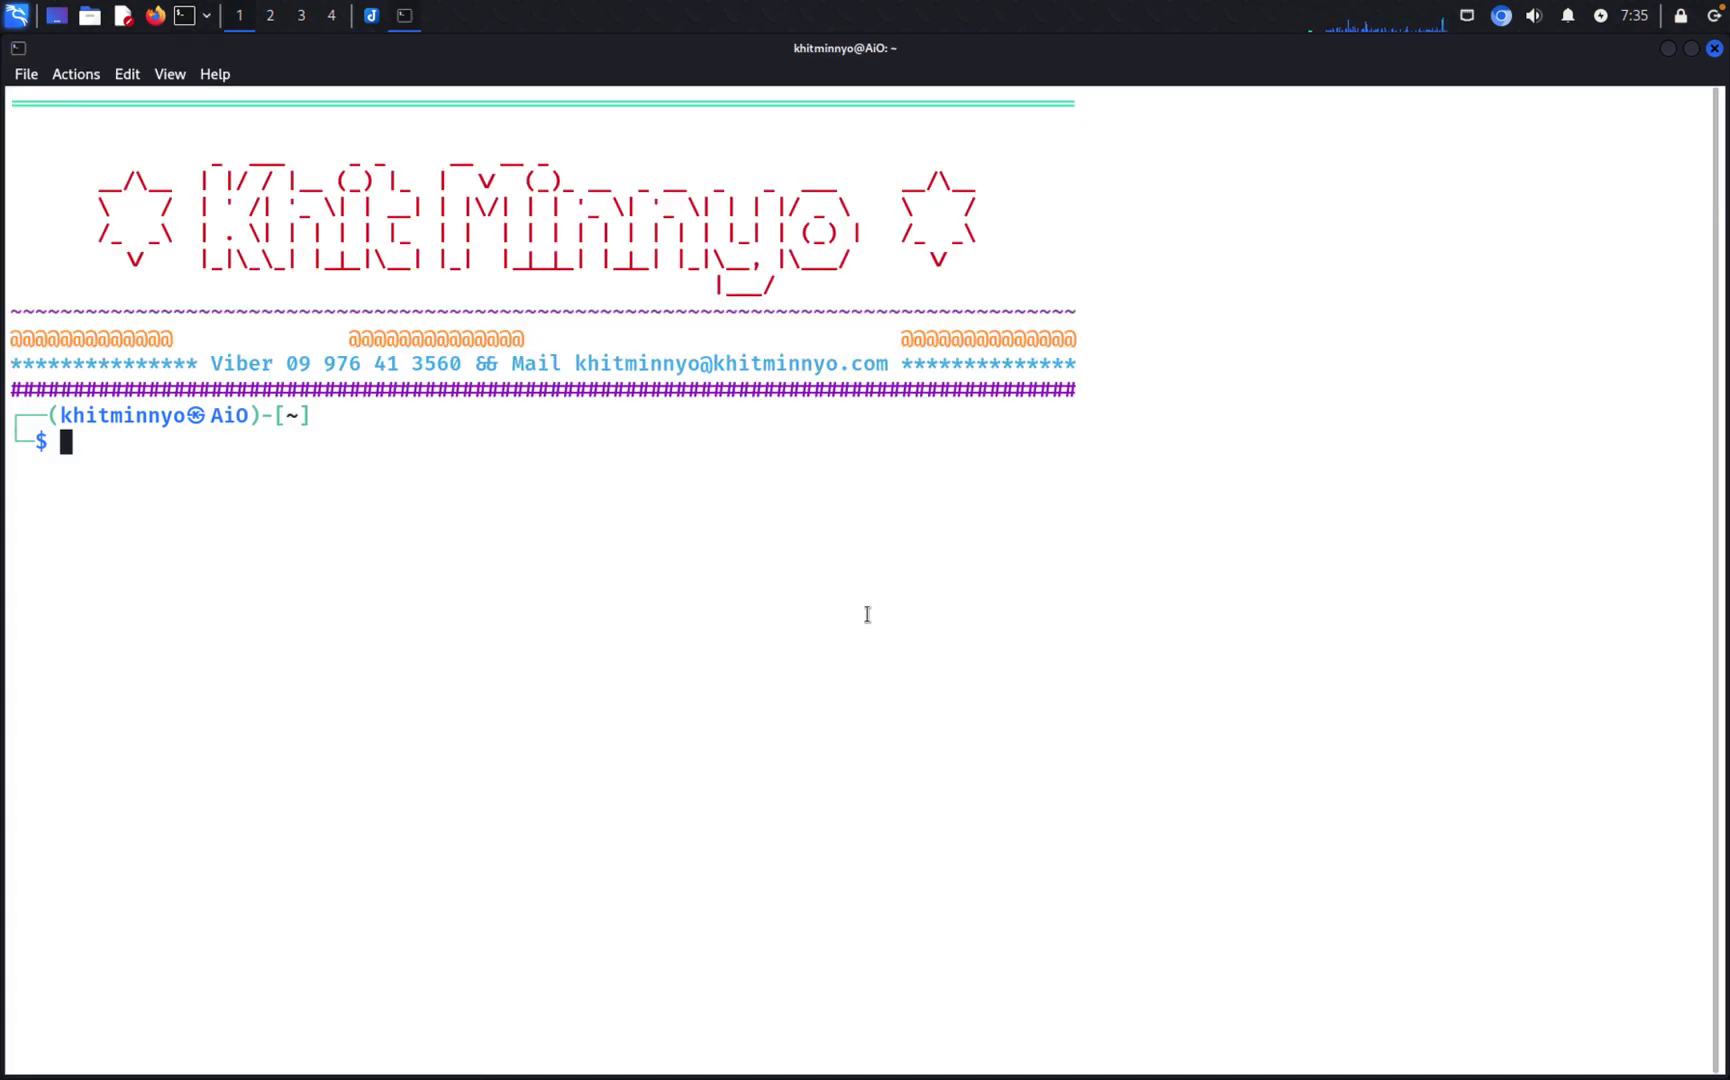
{"action": "type", "text": "ls"}
{"action": "key", "text": "Return"}
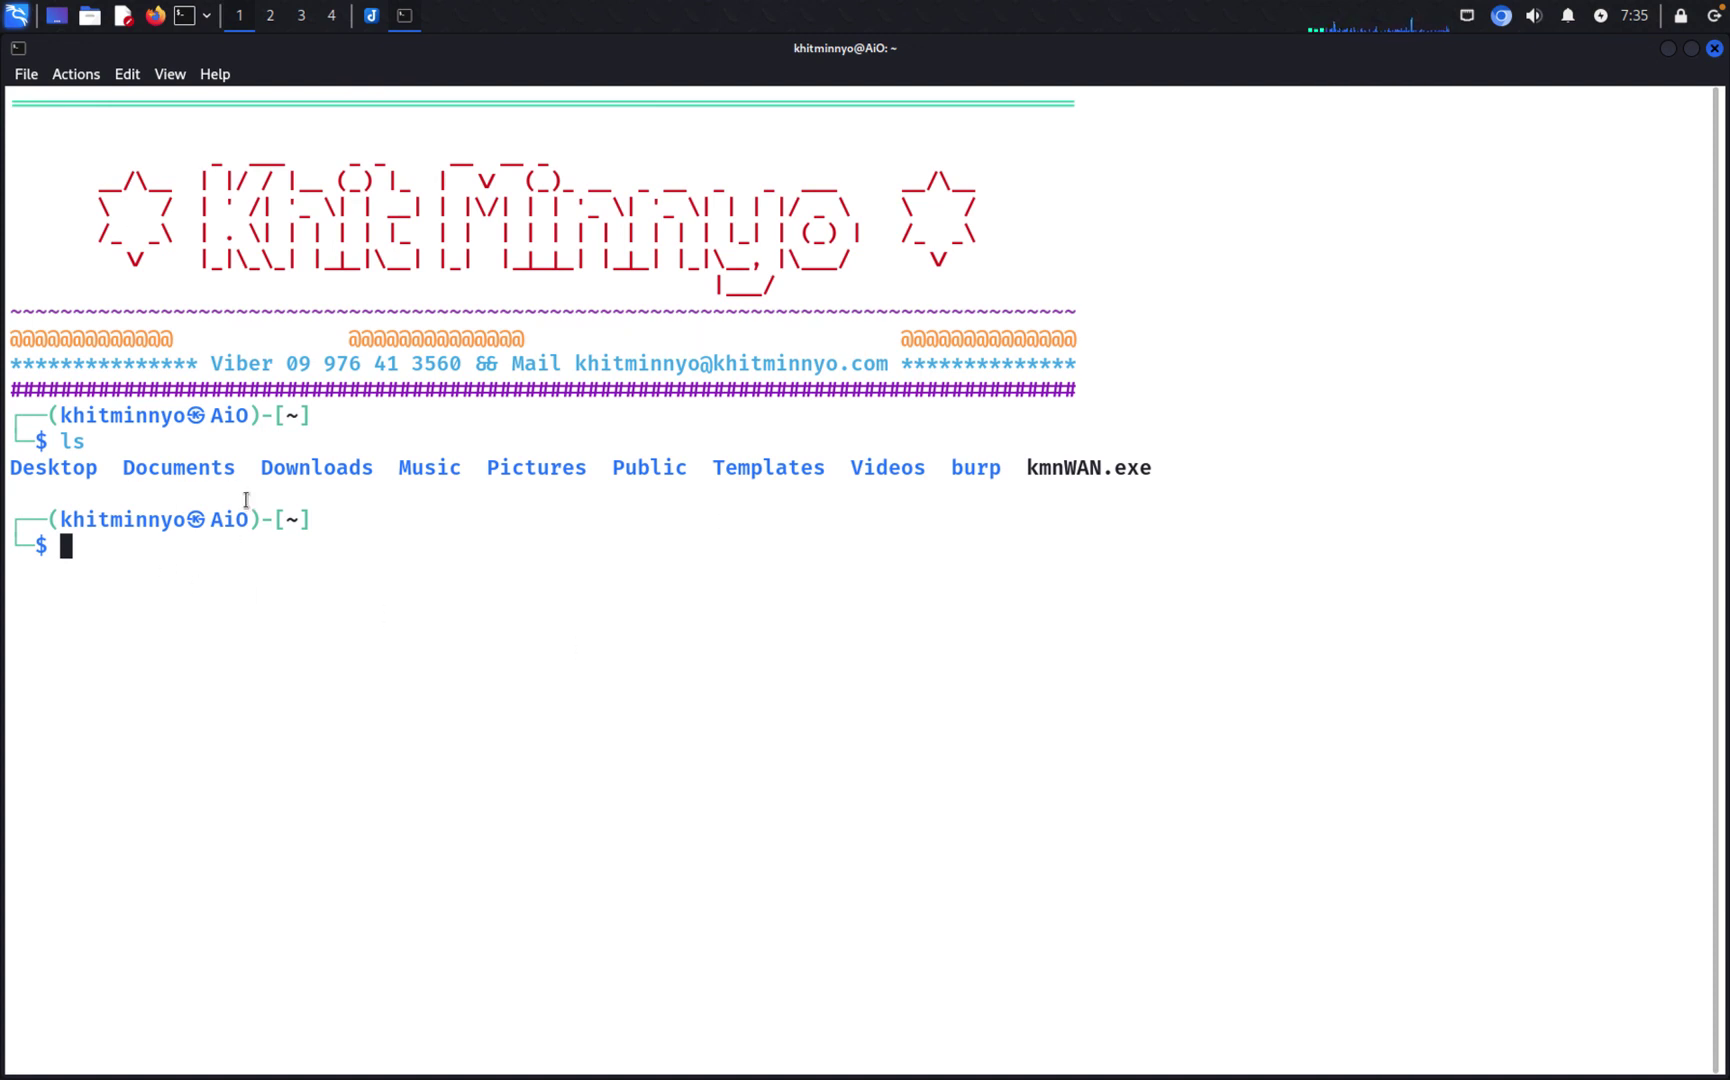
{"action": "type", "text": "pwd"}
{"action": "key", "text": "Return"}
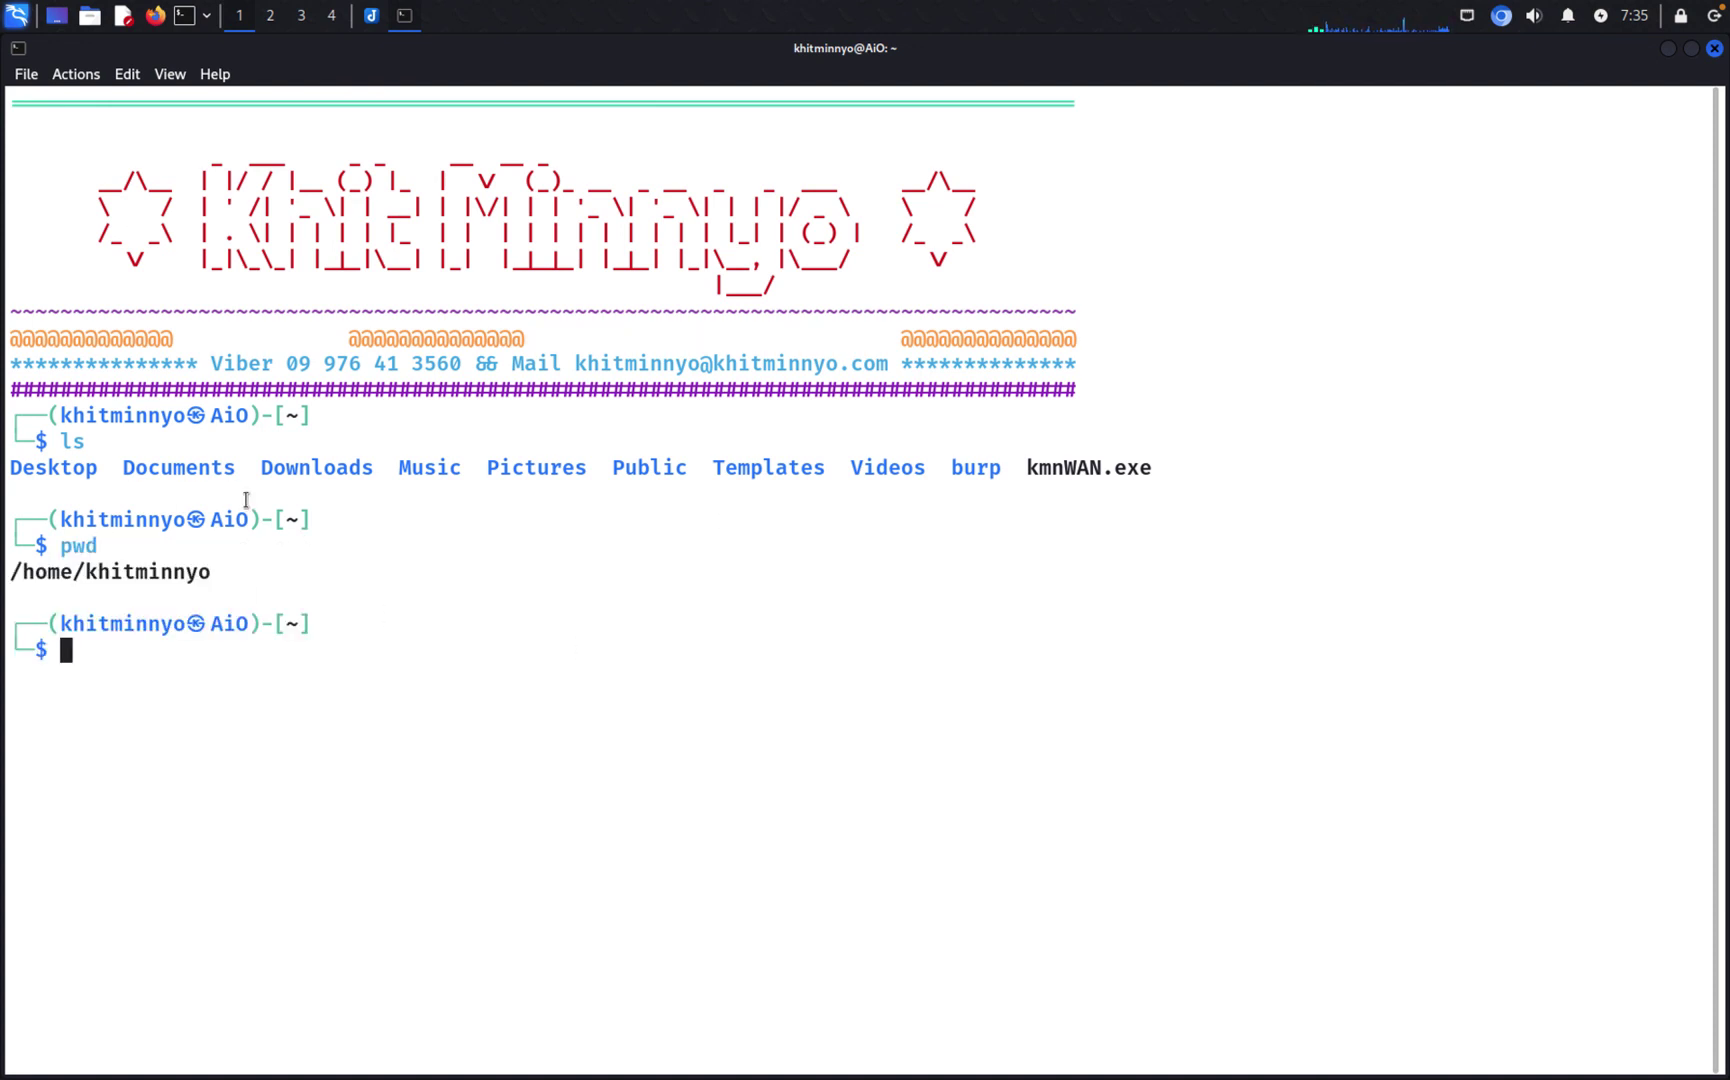
Step: Capture the ls and pwd commands with their output as a selected-region image using the Screenshot tool
{"action": "left_click_drag", "start_coordinate": [224, 571], "coordinate": [250, 290]}
{"action": "left_click", "coordinate": [256, 430]}
{"action": "left_click", "coordinate": [12, 17]}
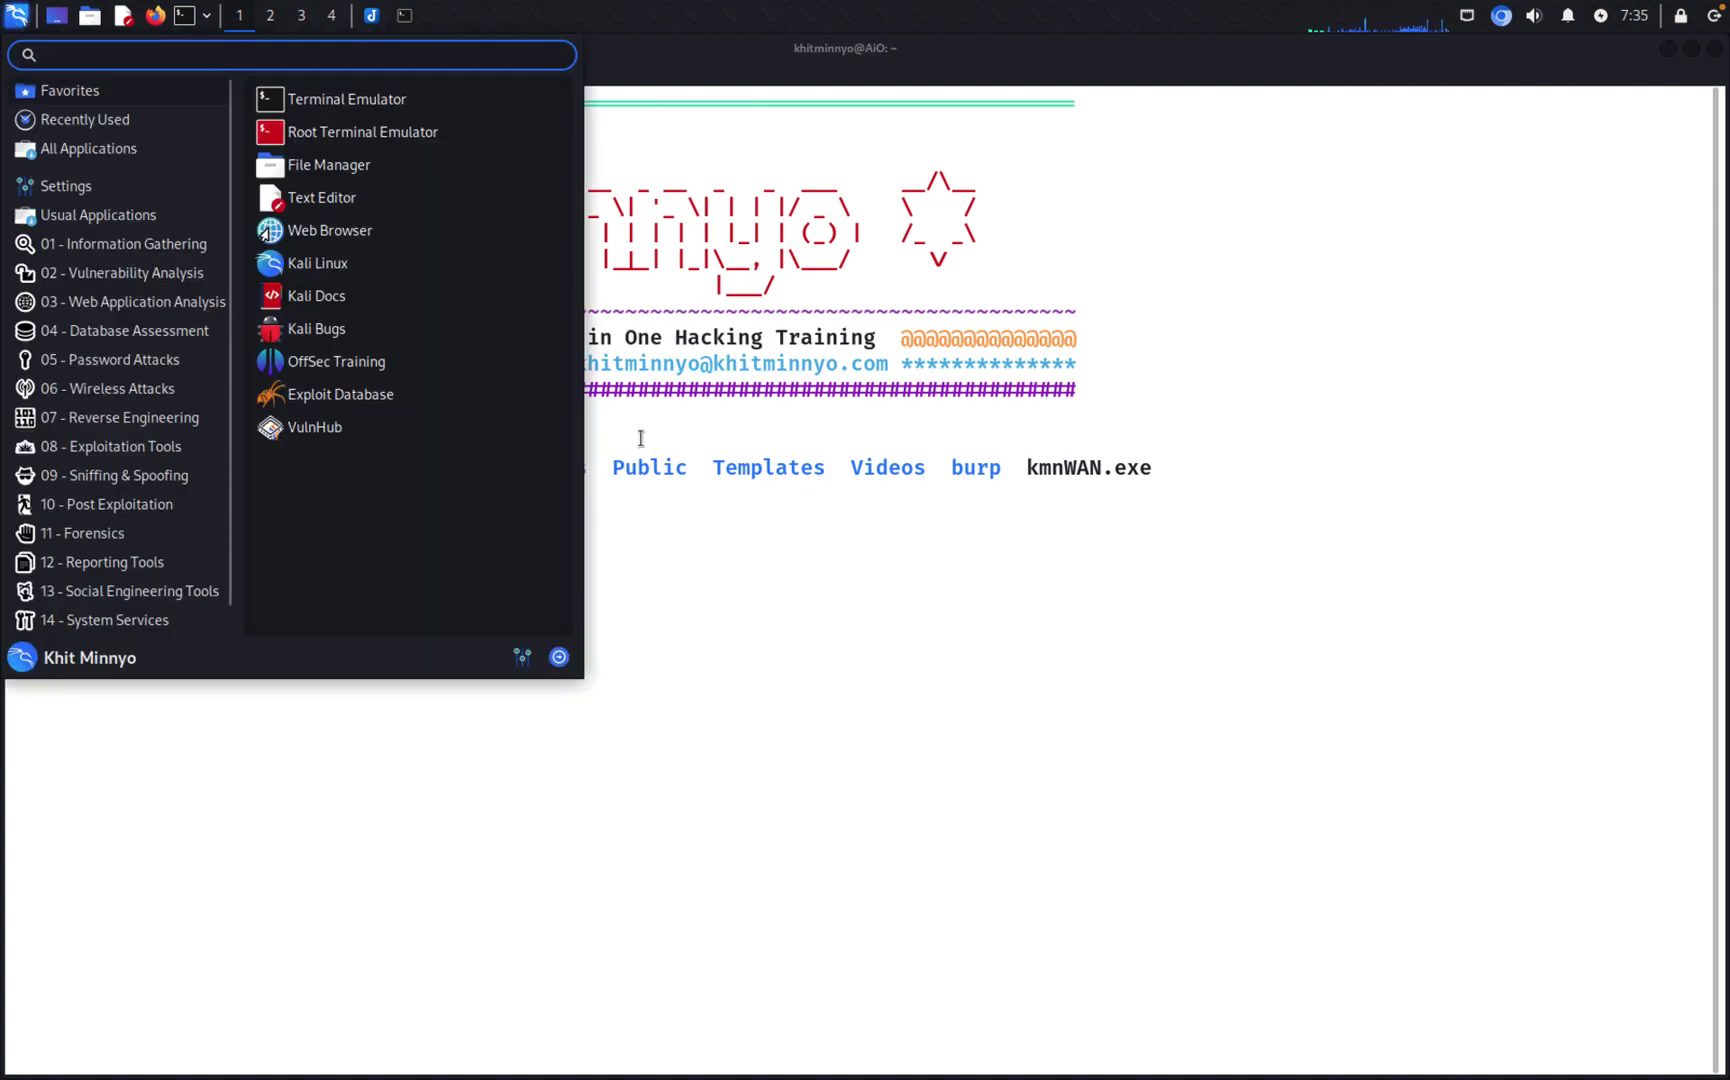
{"action": "type", "text": "scr"}
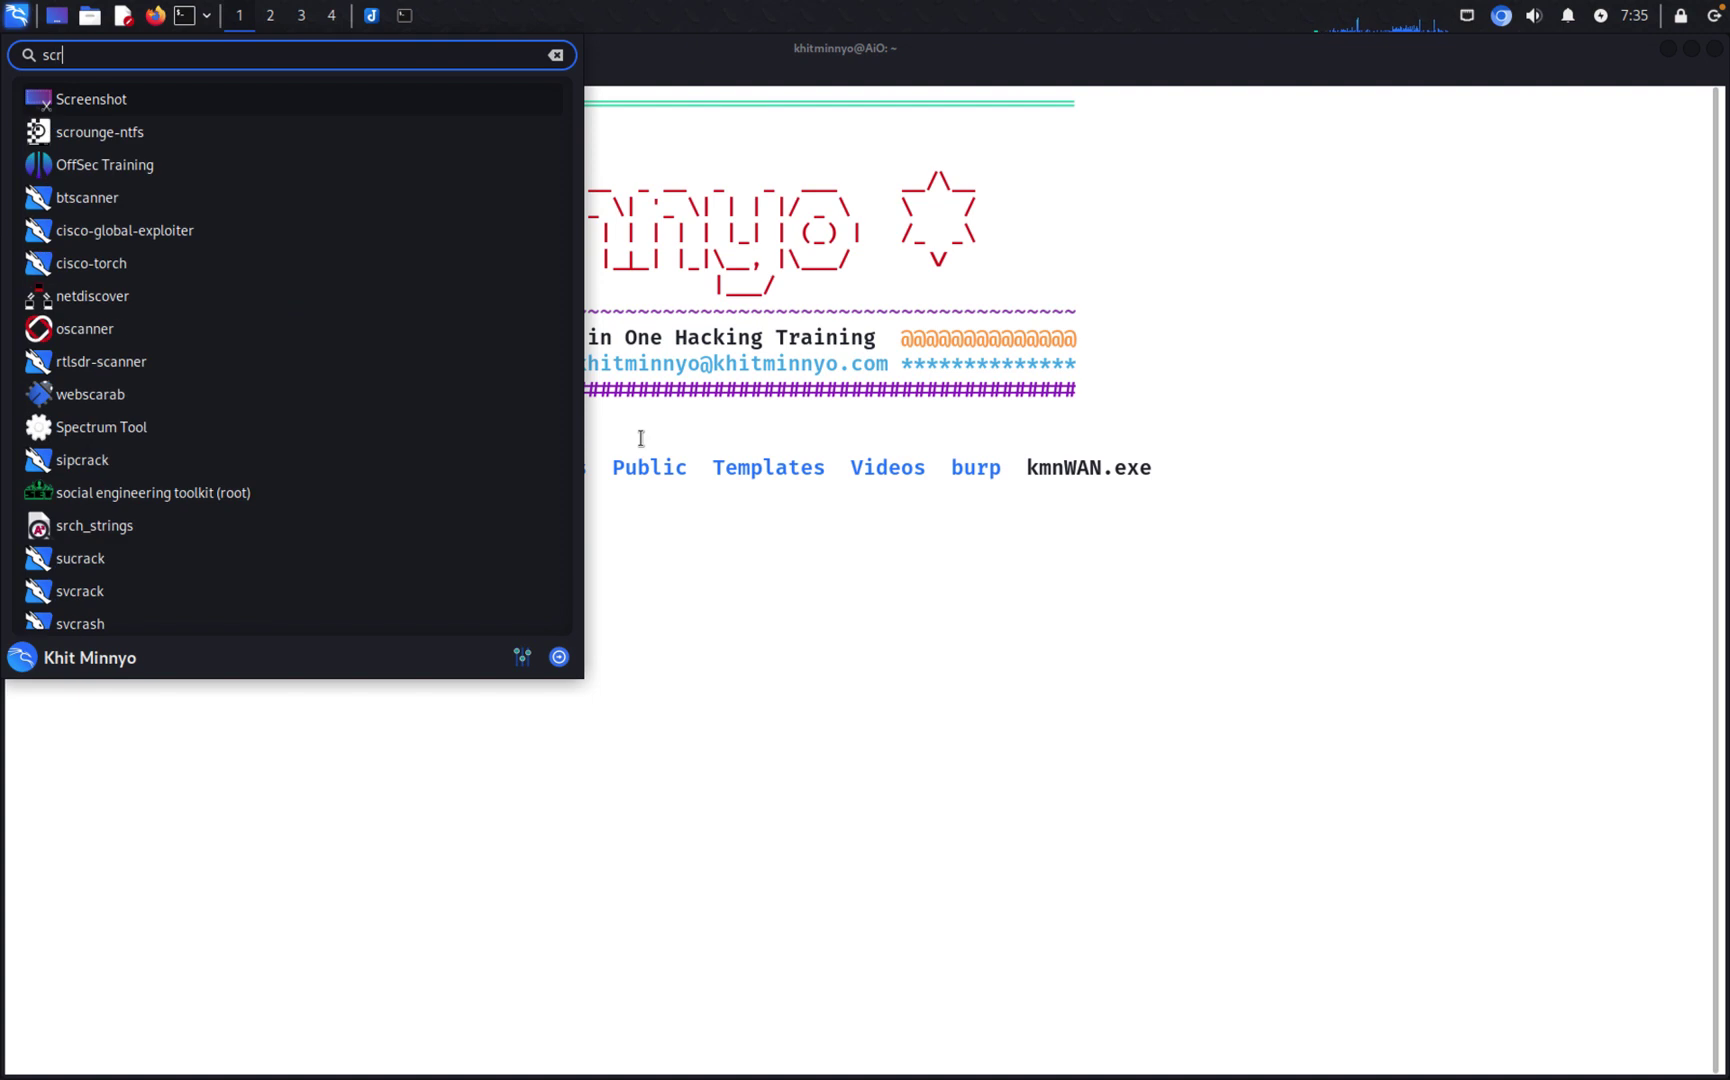
{"action": "left_click", "coordinate": [92, 100]}
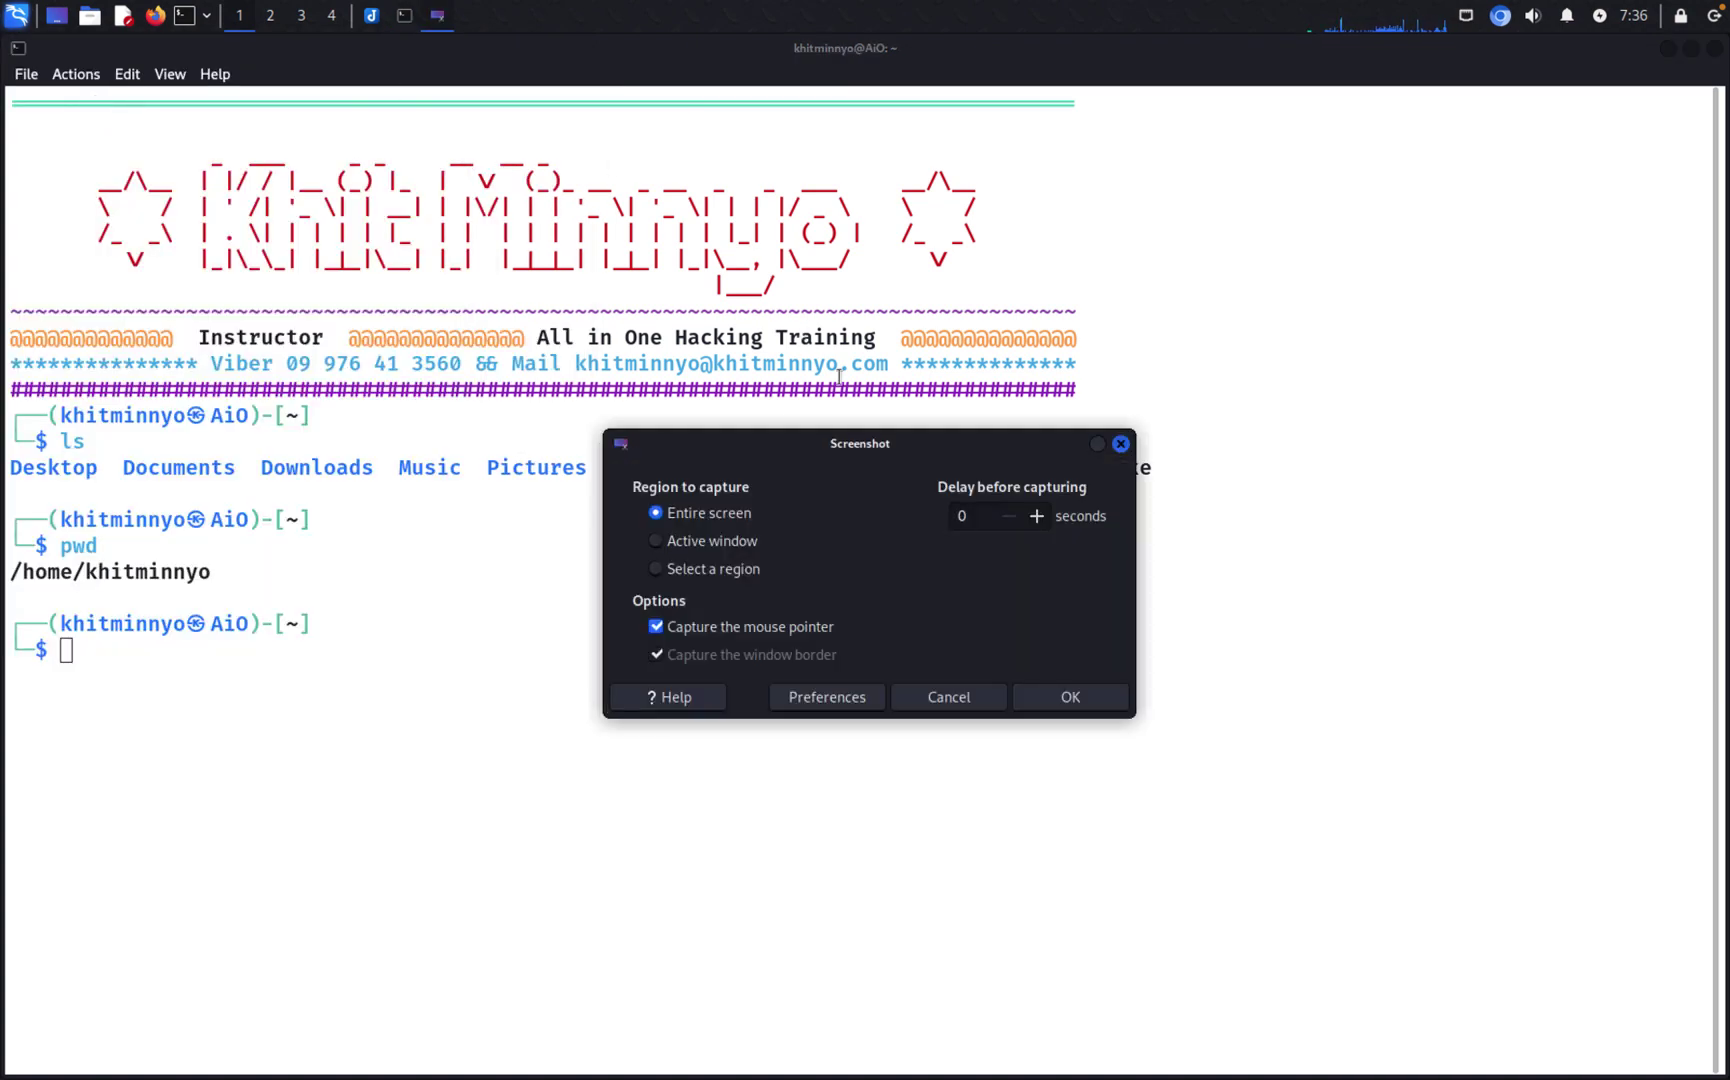
{"action": "left_click_drag", "start_coordinate": [824, 450], "coordinate": [754, 97]}
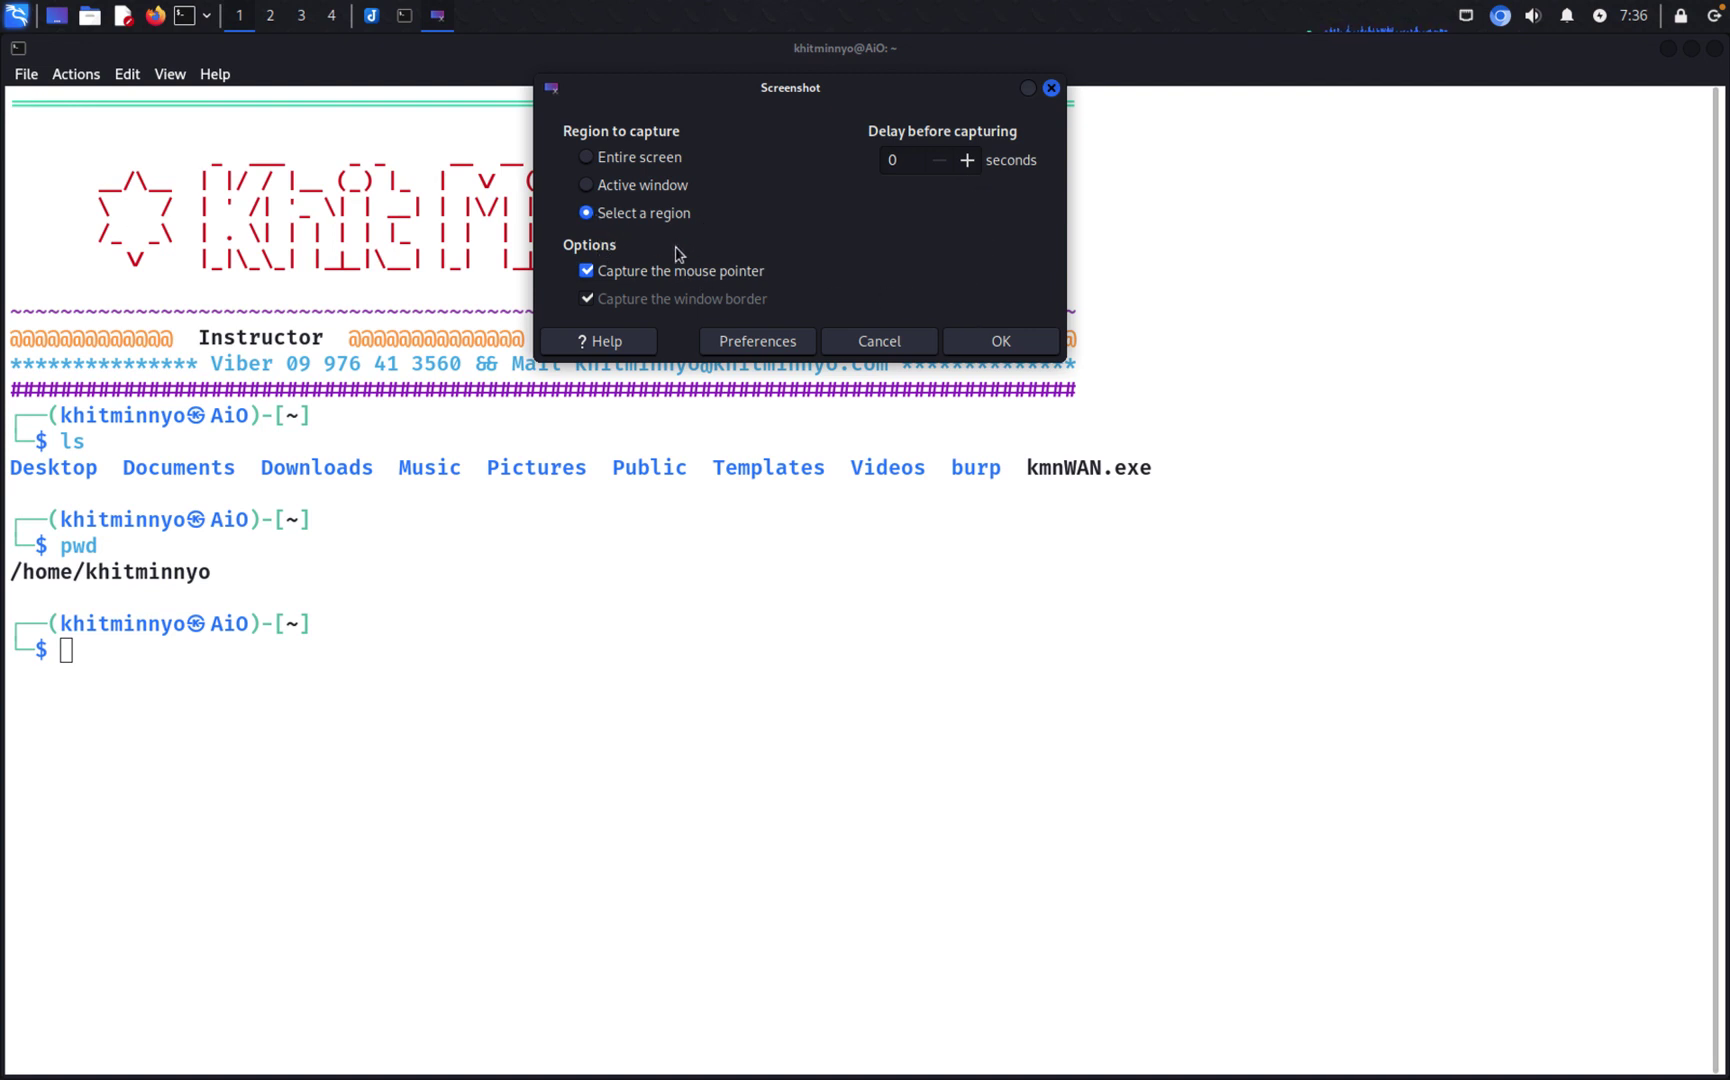
{"action": "left_click", "coordinate": [997, 343]}
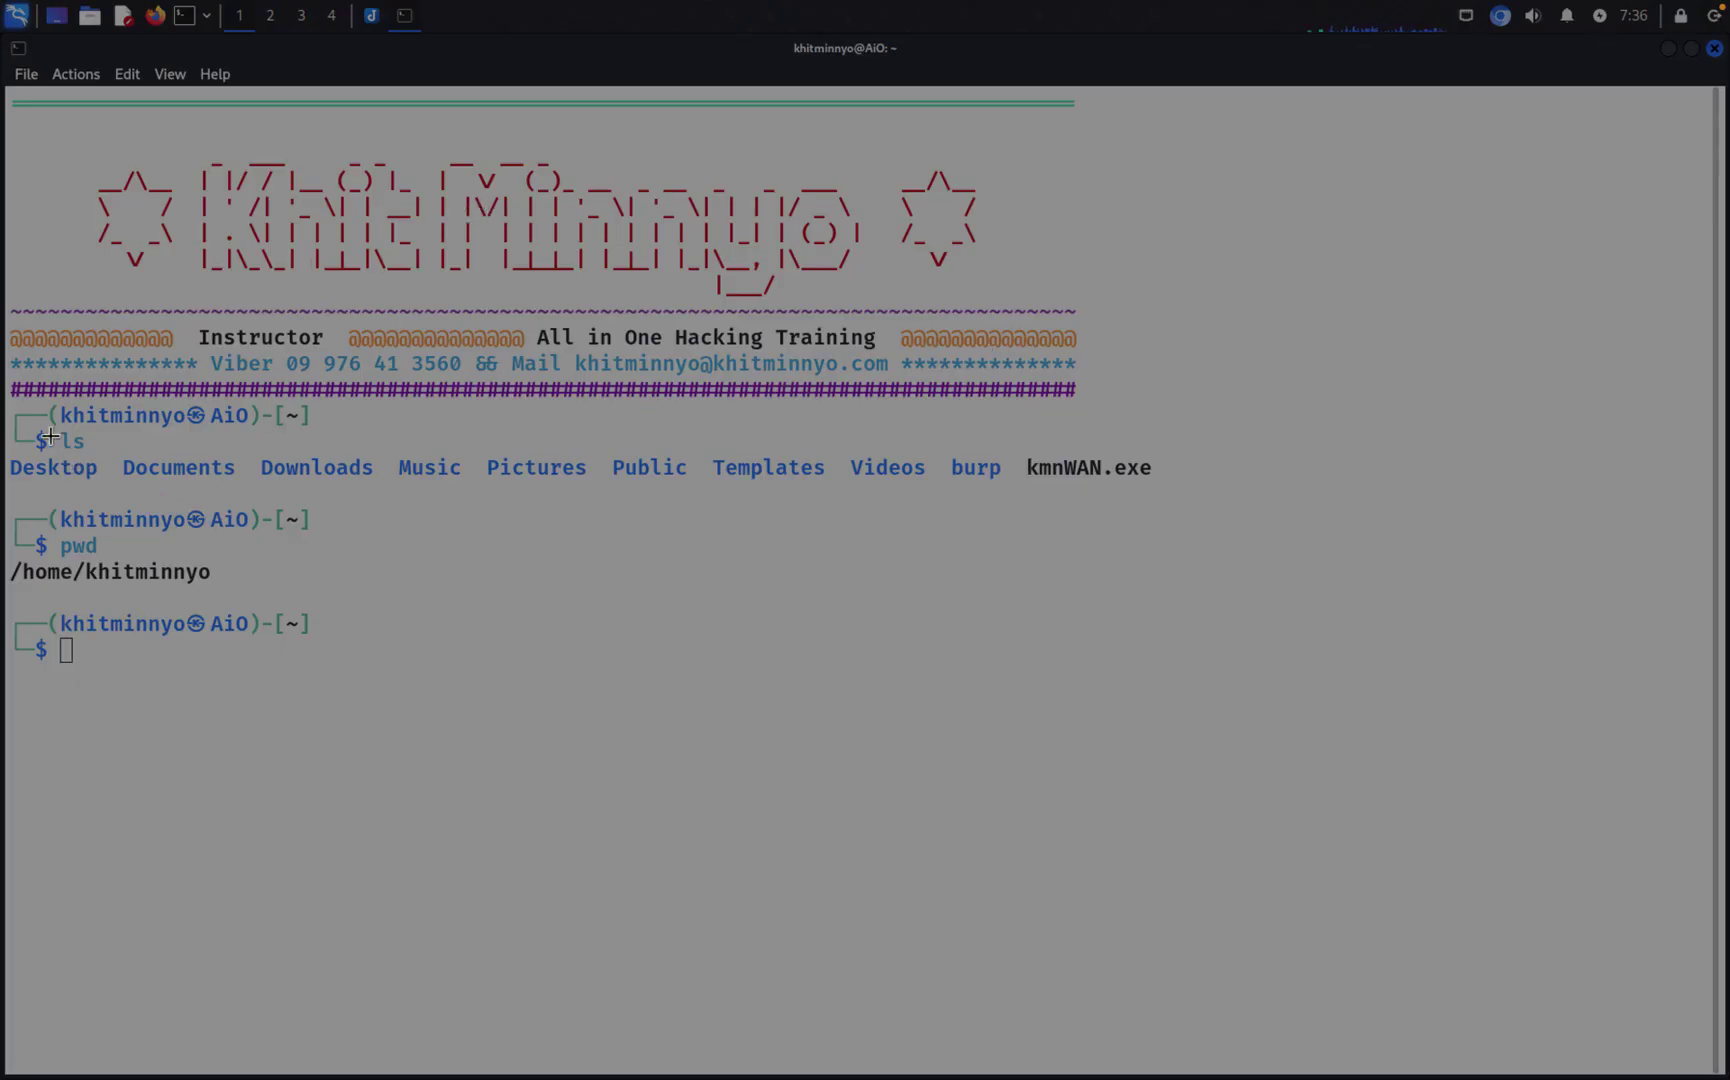
{"action": "left_click_drag", "start_coordinate": [10, 399], "coordinate": [1024, 639]}
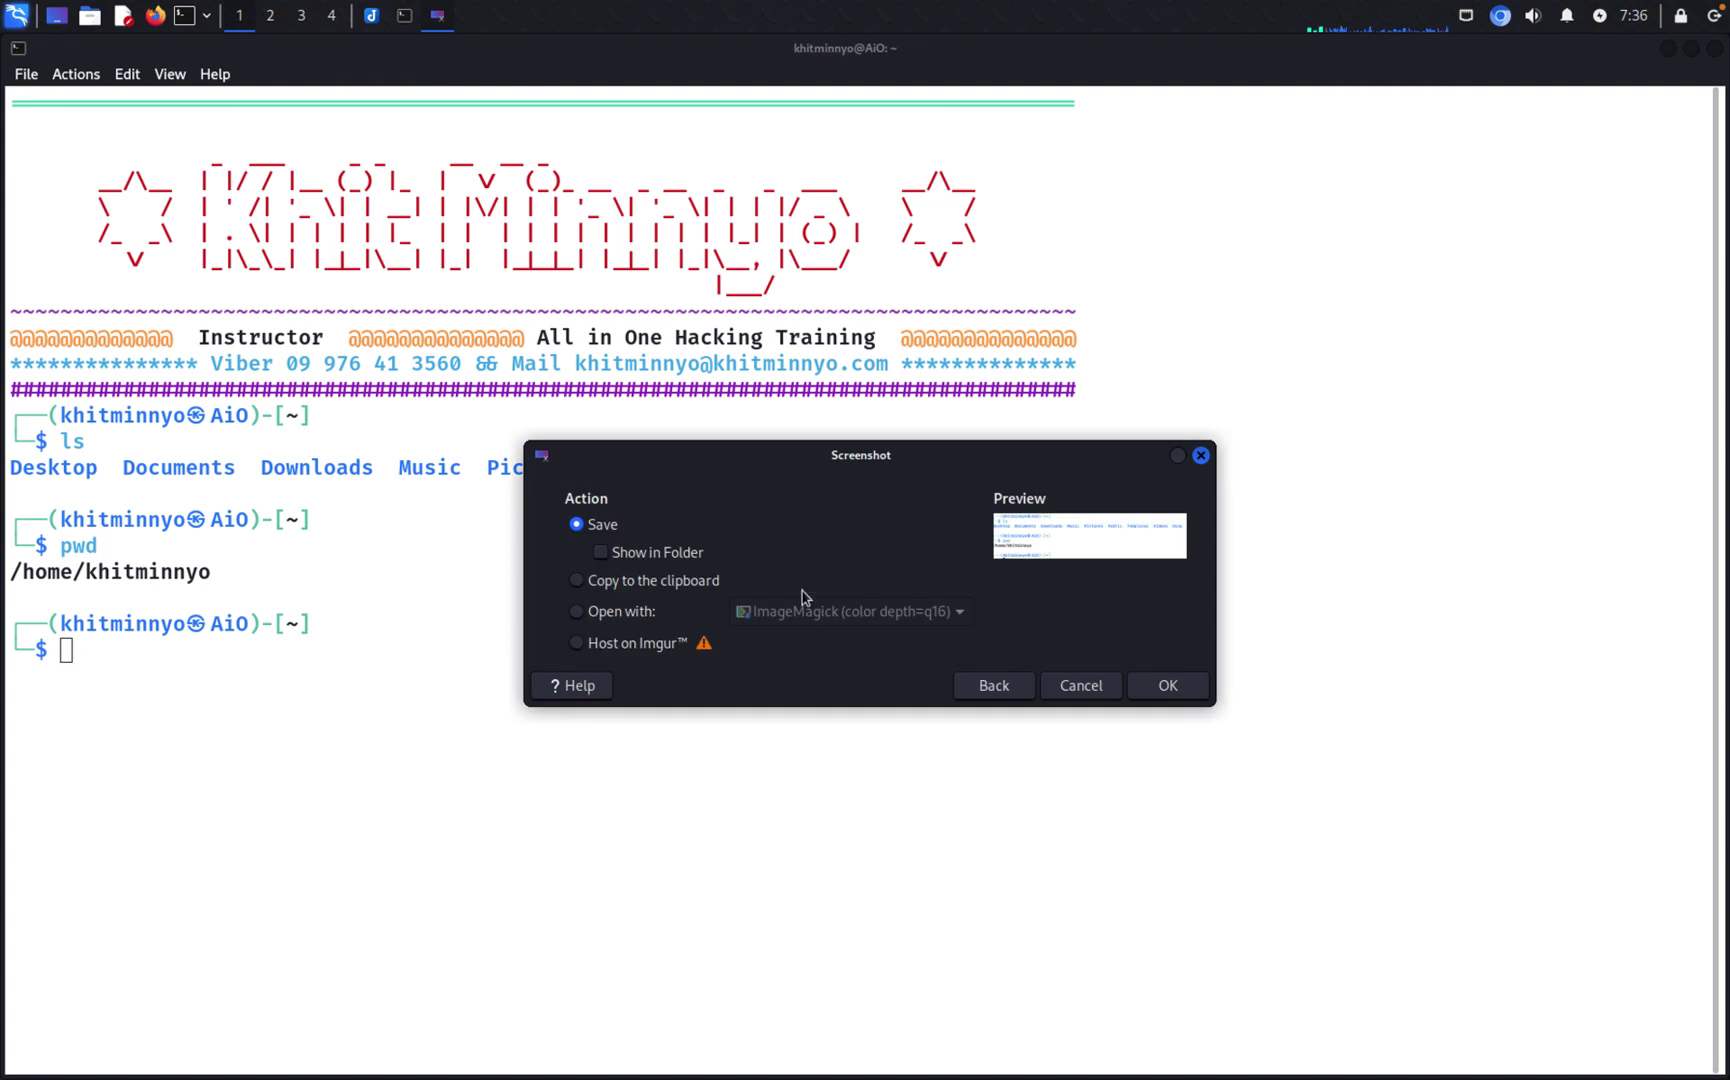
{"action": "left_click_drag", "start_coordinate": [726, 456], "coordinate": [620, 208]}
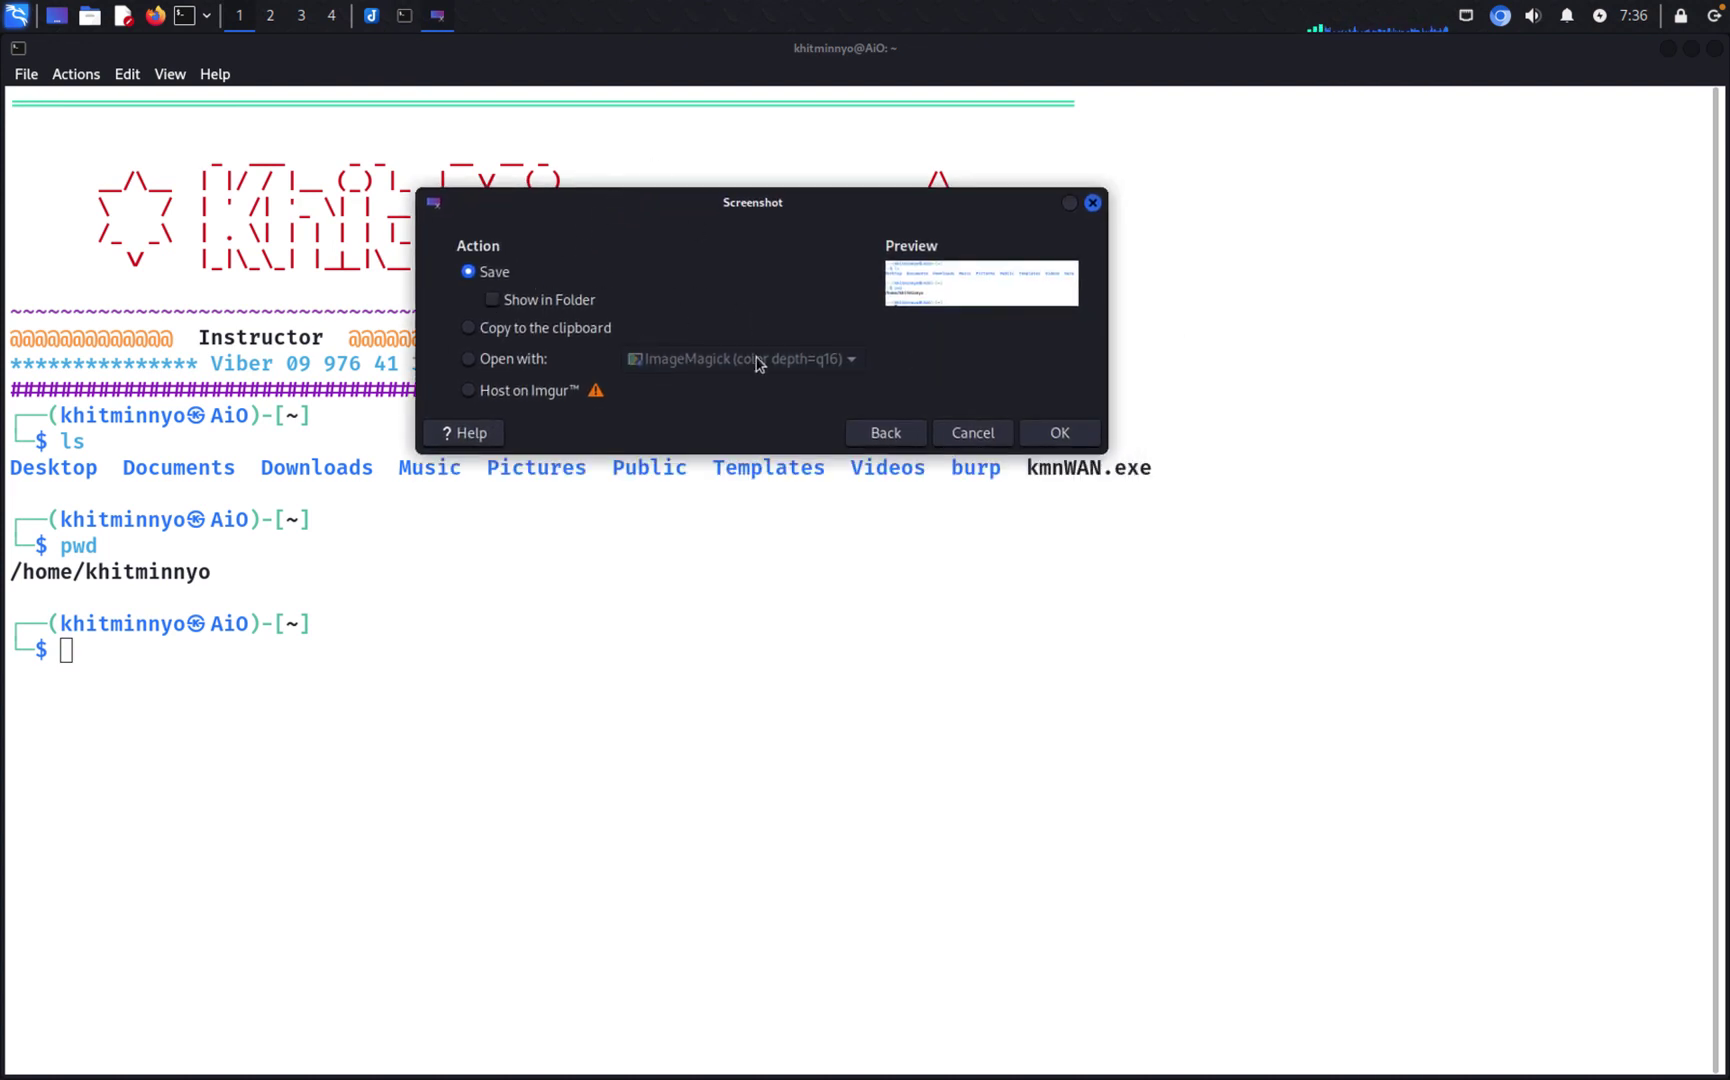
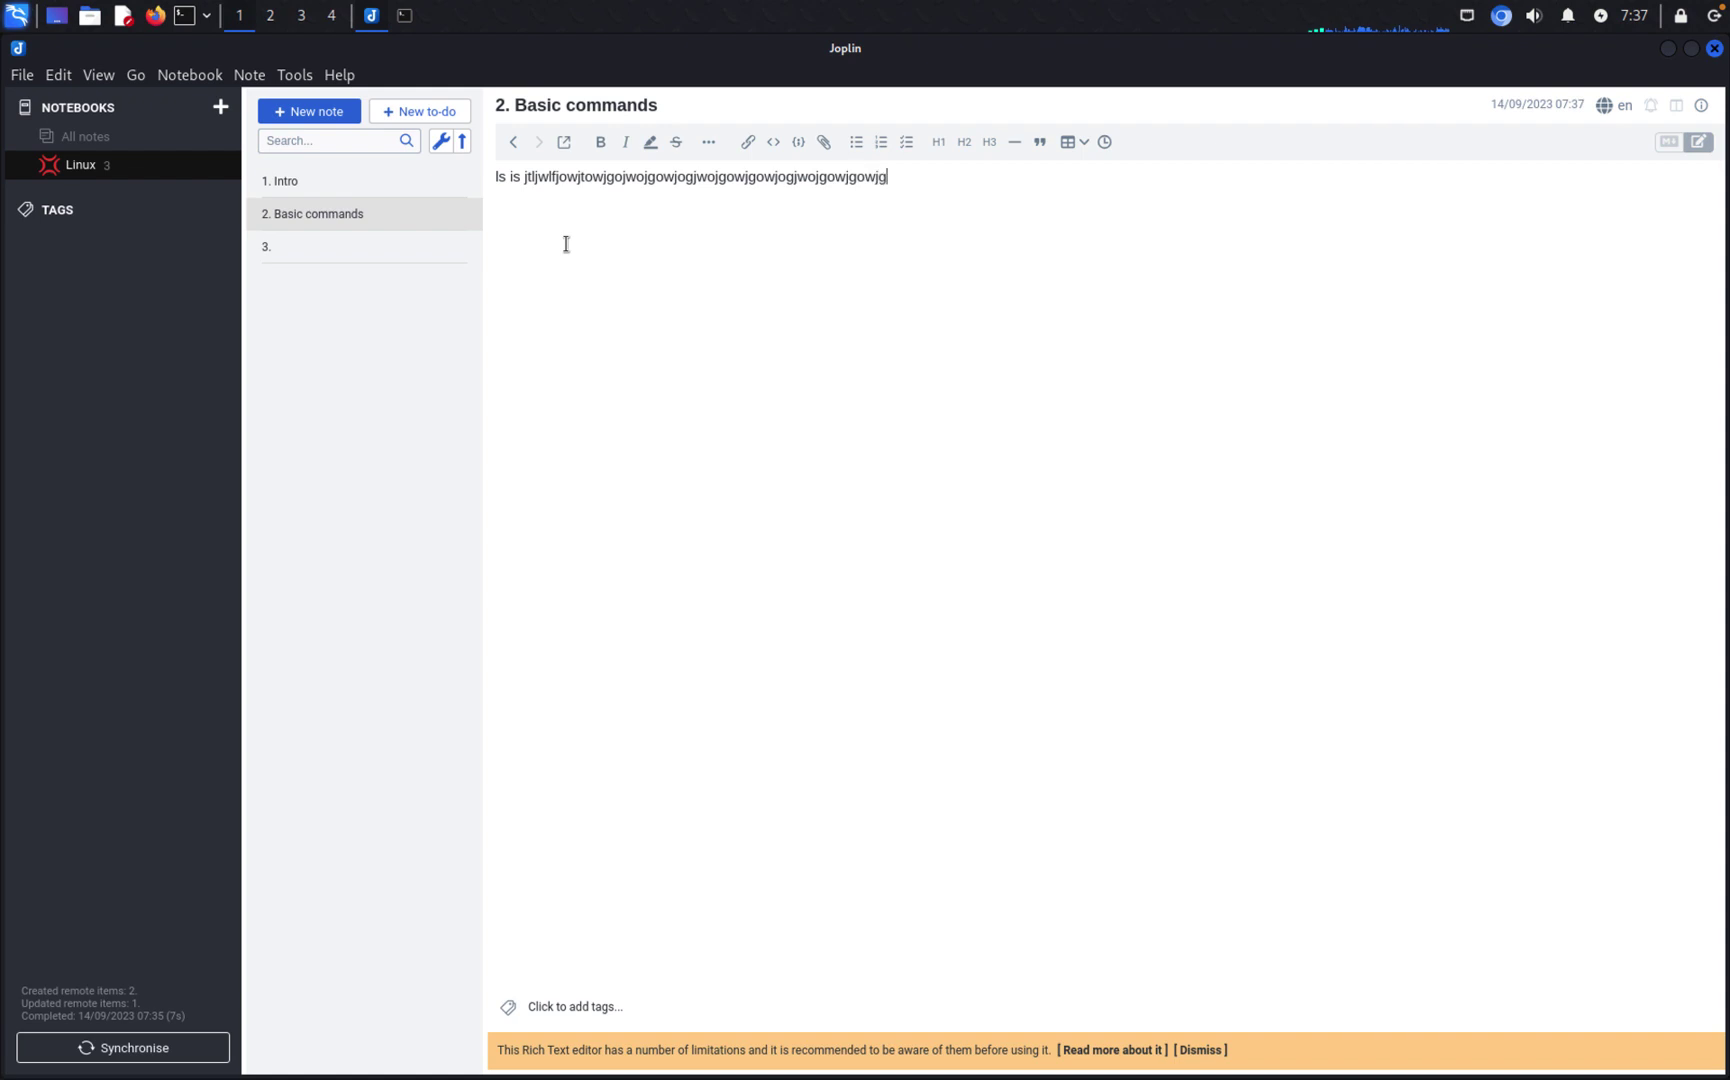
Step: Add a second line of filler text to the "2. Basic commands" note and paste the terminal screenshot below it
{"action": "key", "text": "Return"}
{"action": "type", "text": "jwofjowjfojwofjwojfowjfoj"}
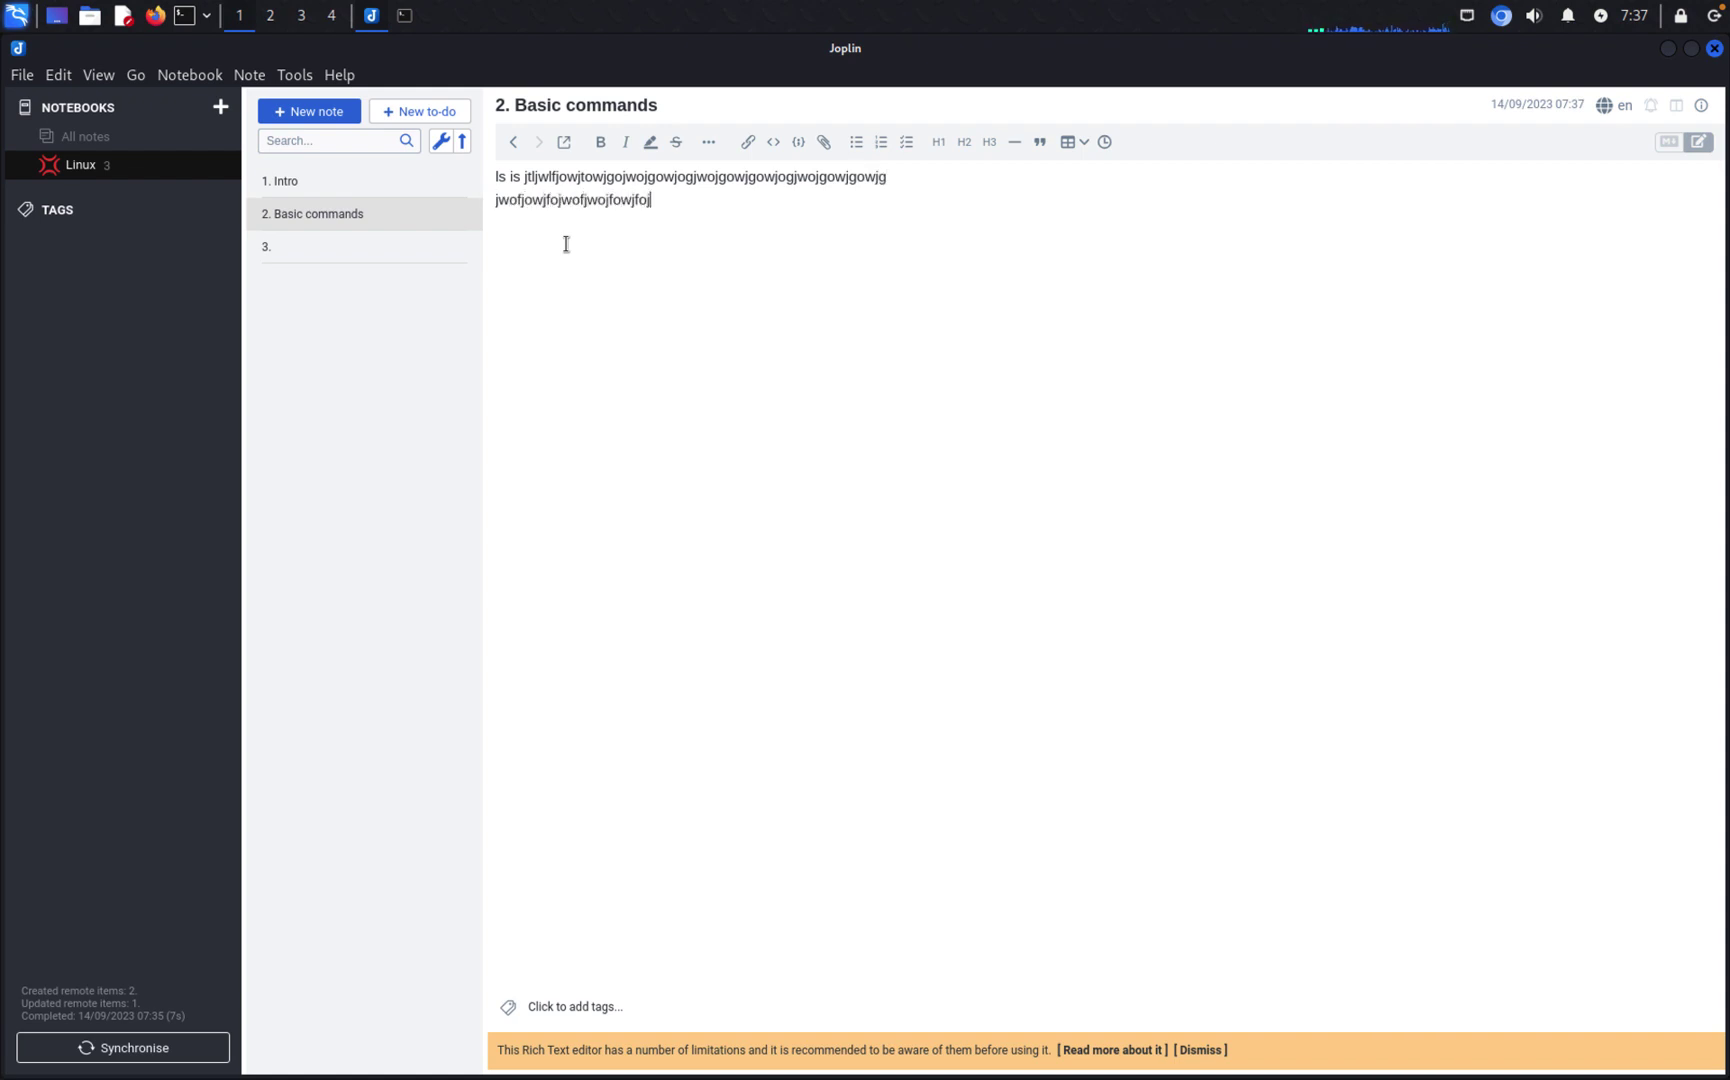
{"action": "type", "text": "wofjowjfowjfojwofjowfjowjfojfowjfojwofjowfjowjfojfow"}
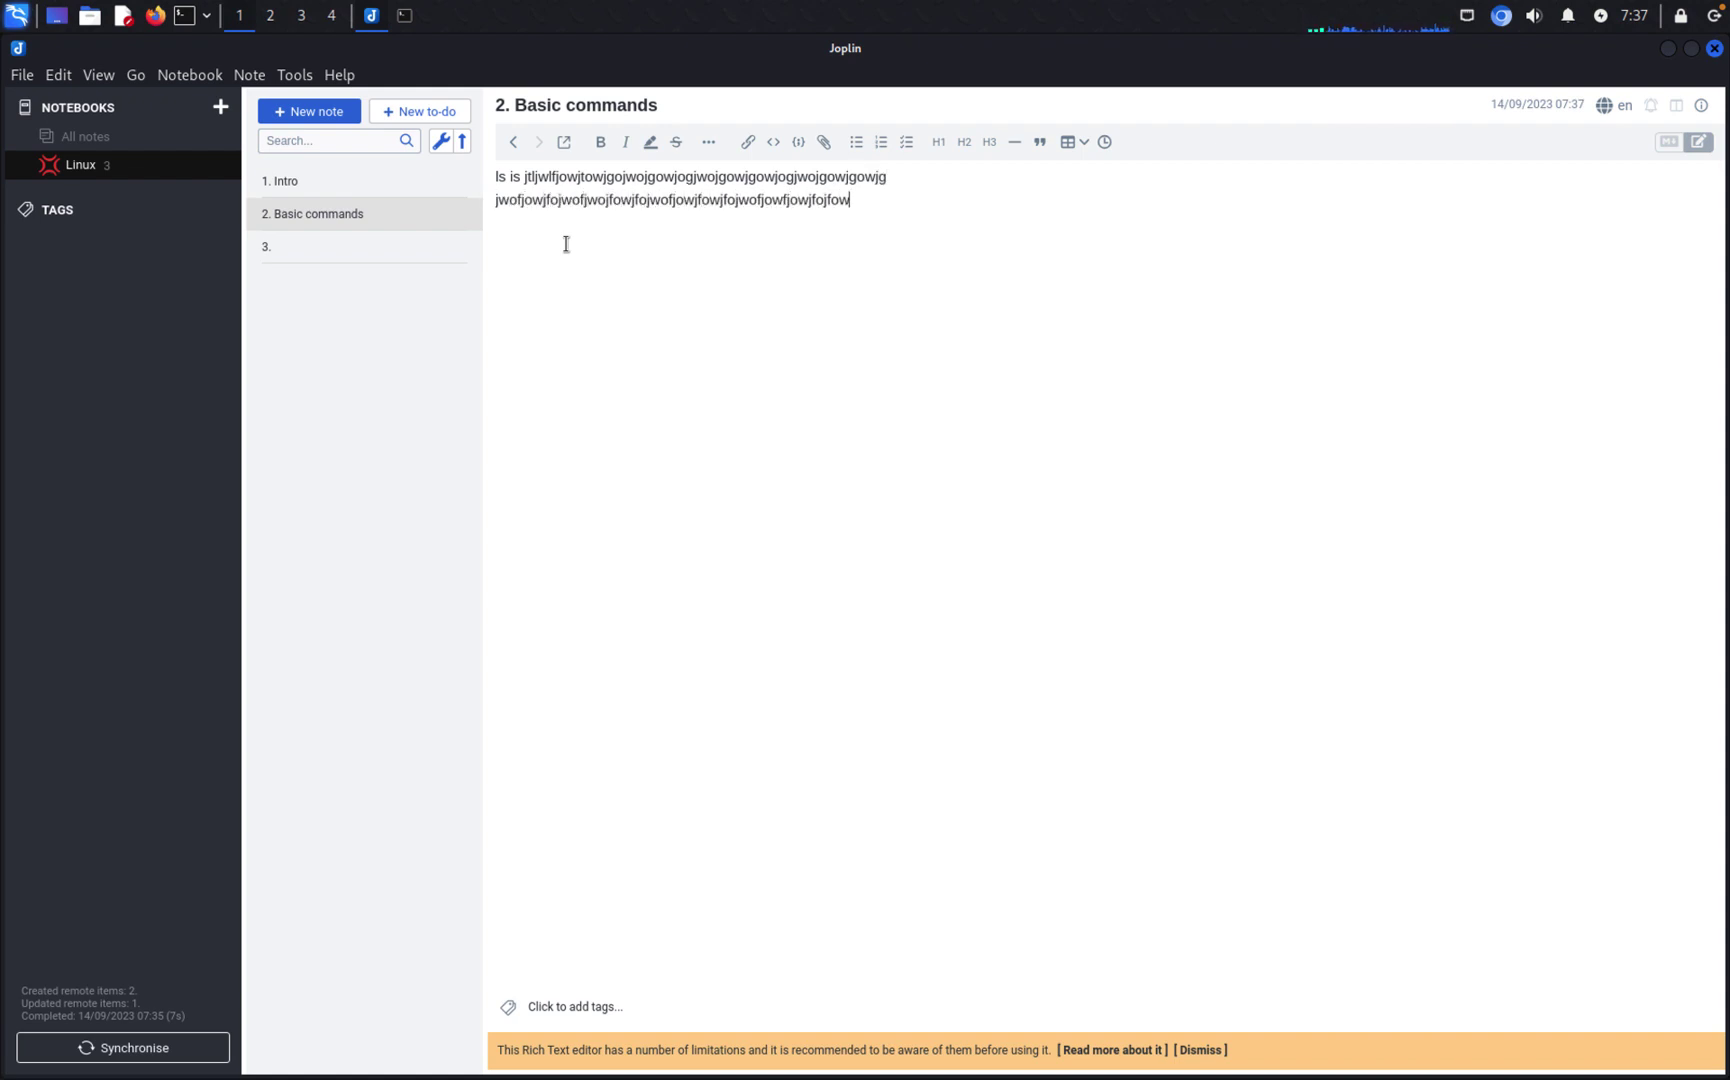
{"action": "key", "text": "Return"}
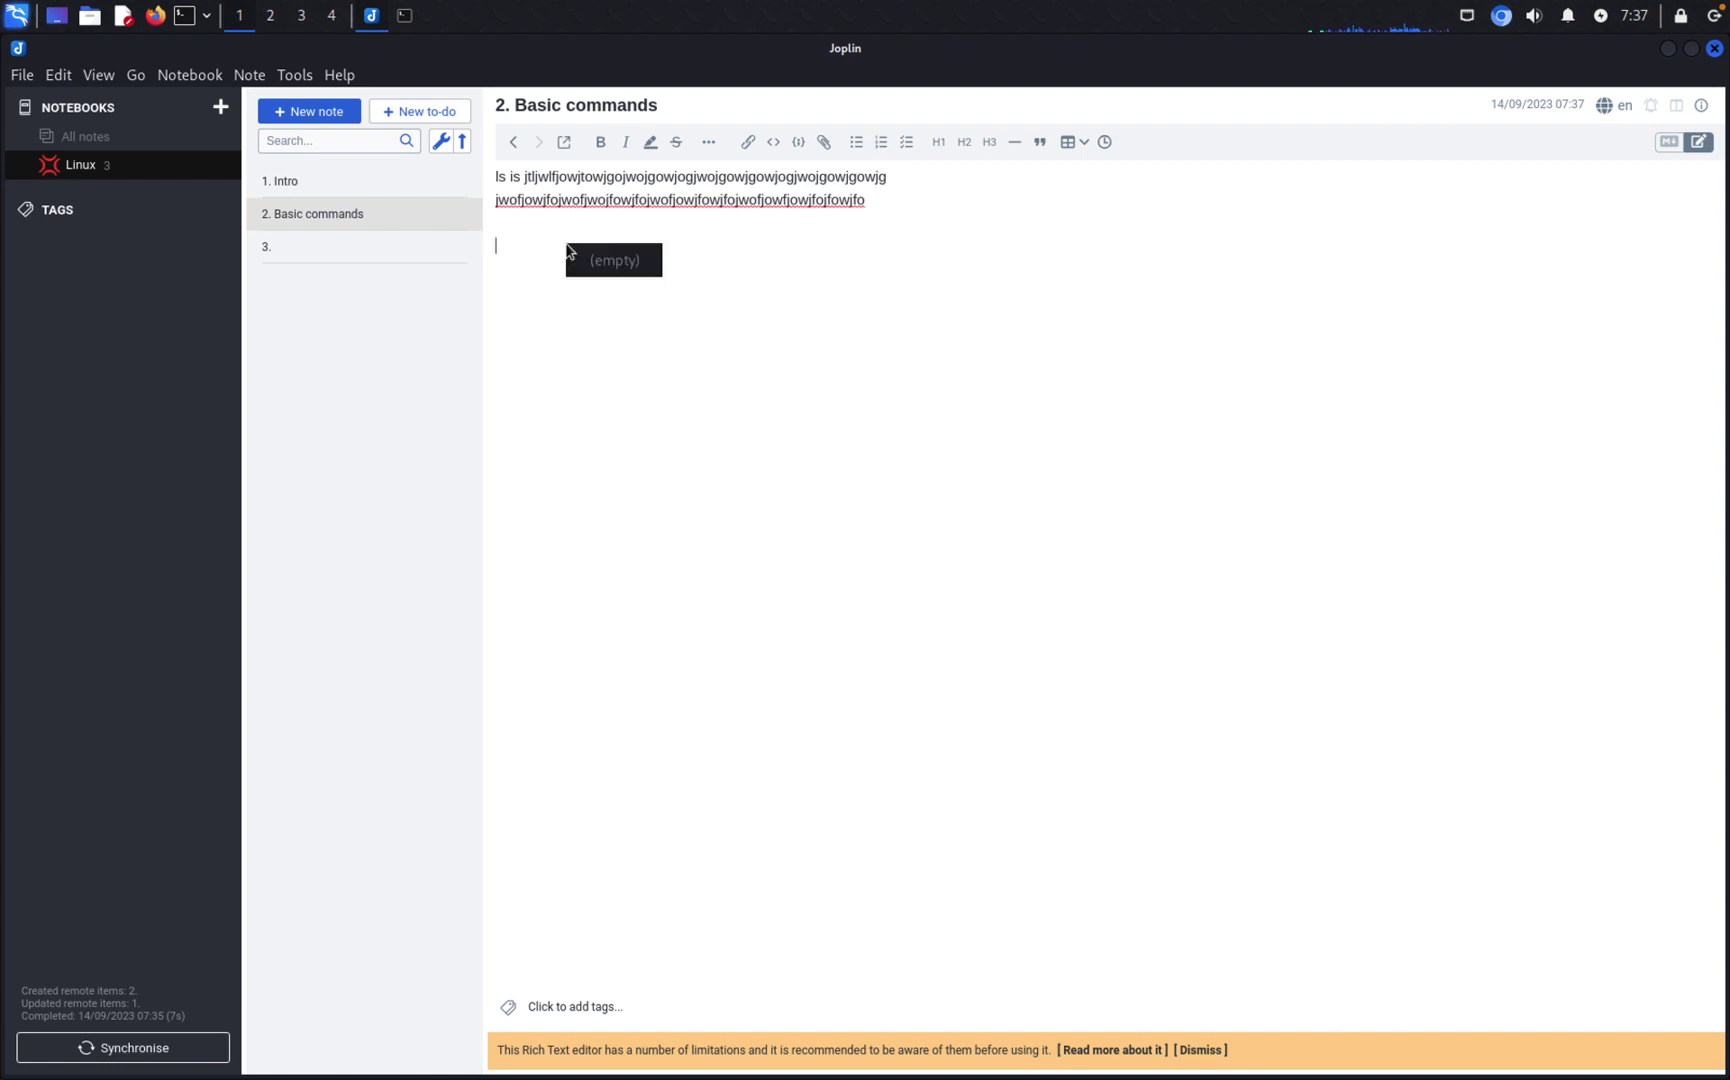
{"action": "left_click", "coordinate": [503, 224]}
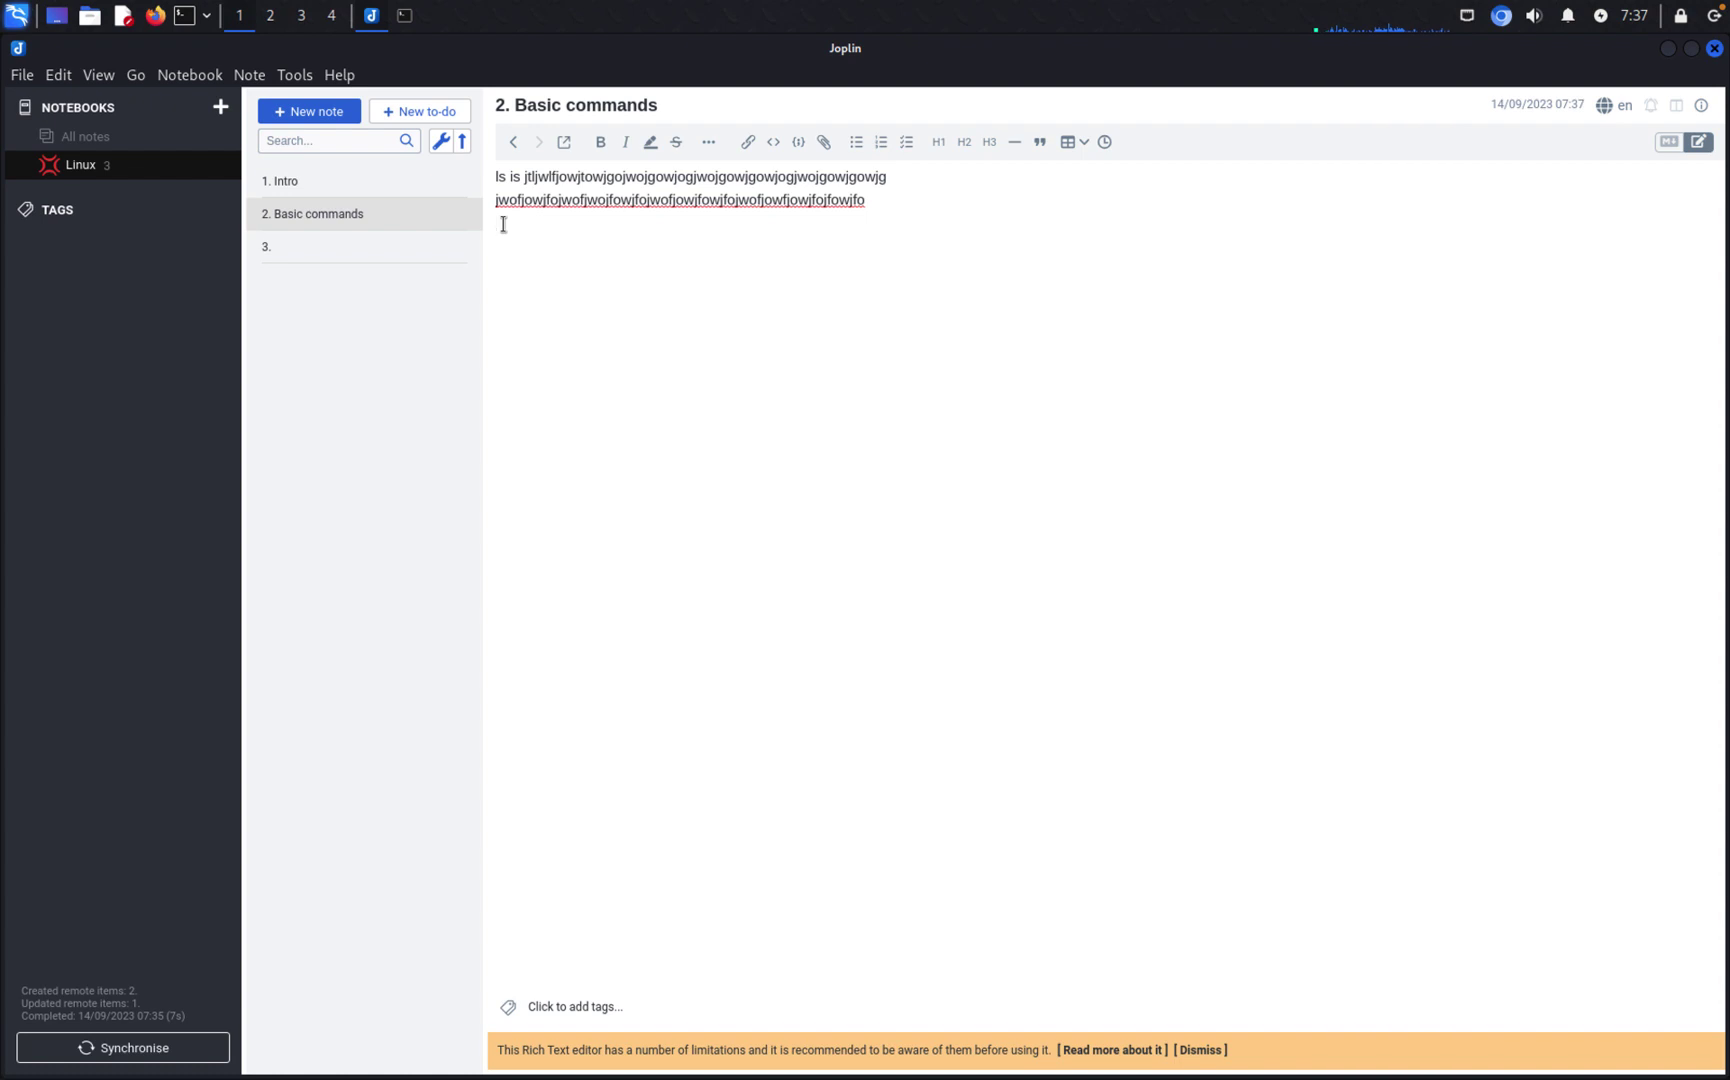
{"action": "key", "text": "ctrl+v"}
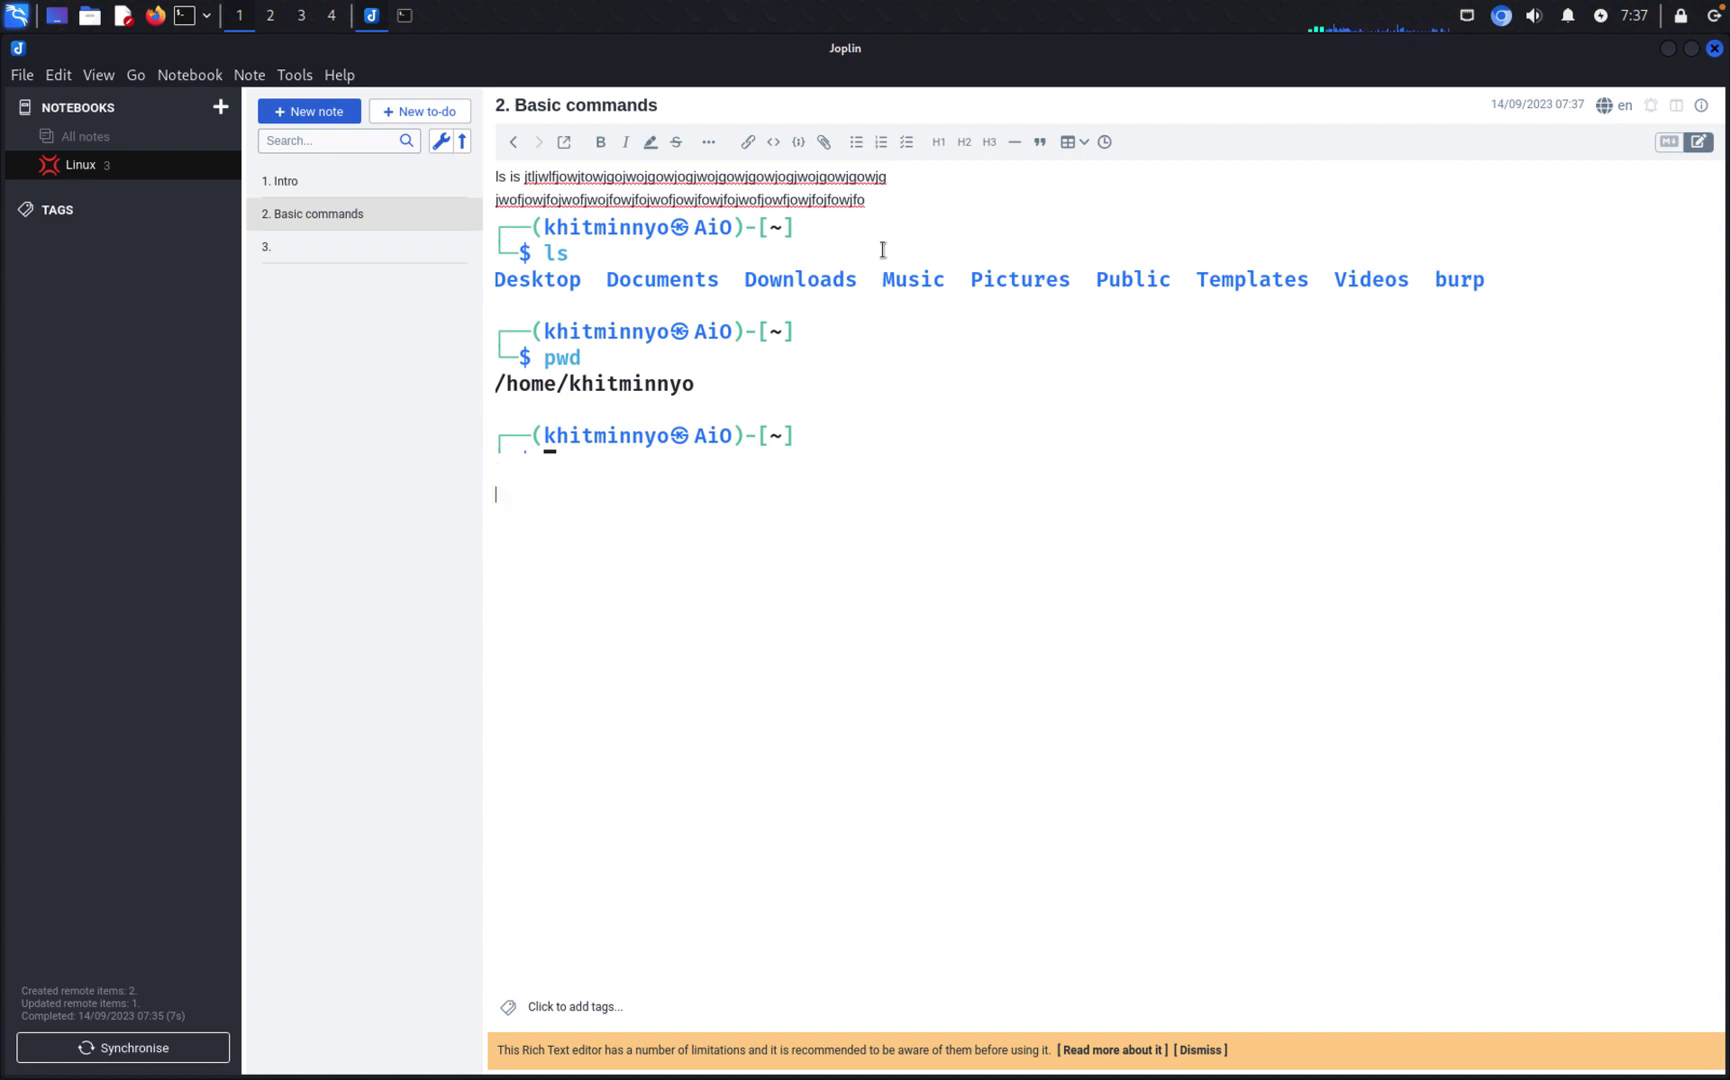
Step: Try Heading 1 on both text lines above the screenshot, remove it again, and make the lines bold
{"action": "left_click_drag", "start_coordinate": [868, 200], "coordinate": [443, 185]}
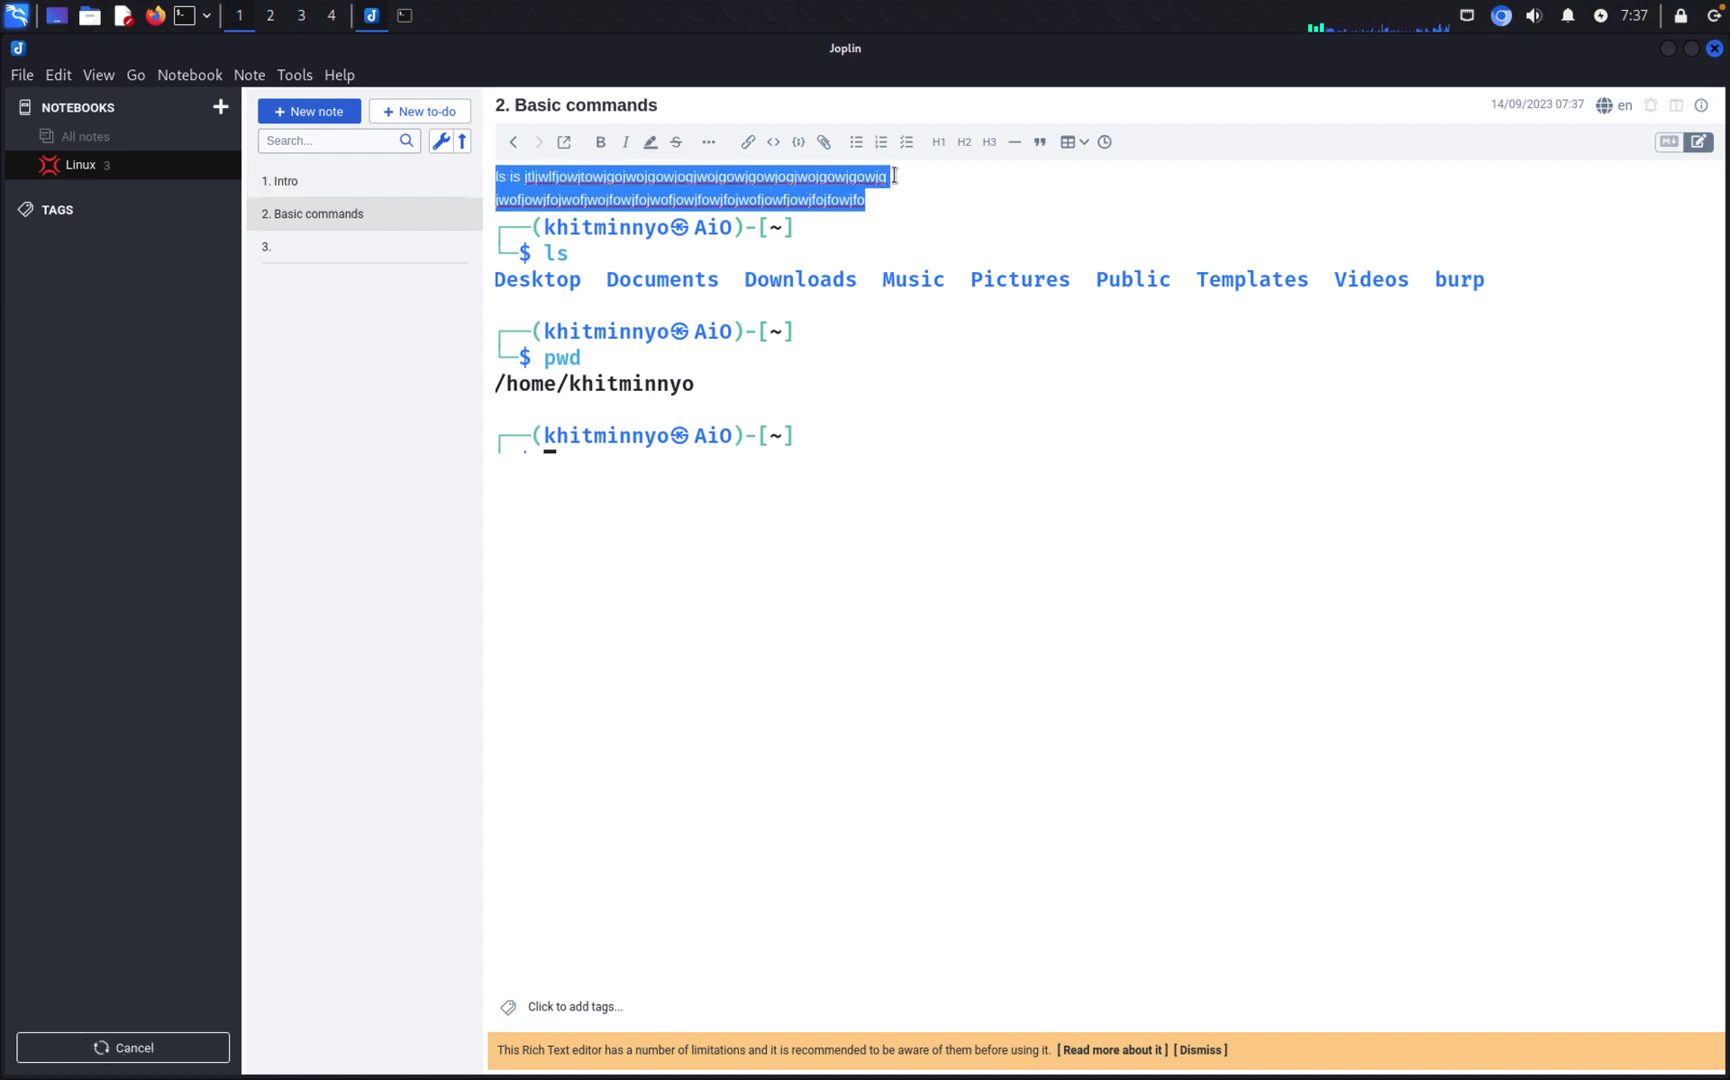
{"action": "left_click", "coordinate": [939, 149]}
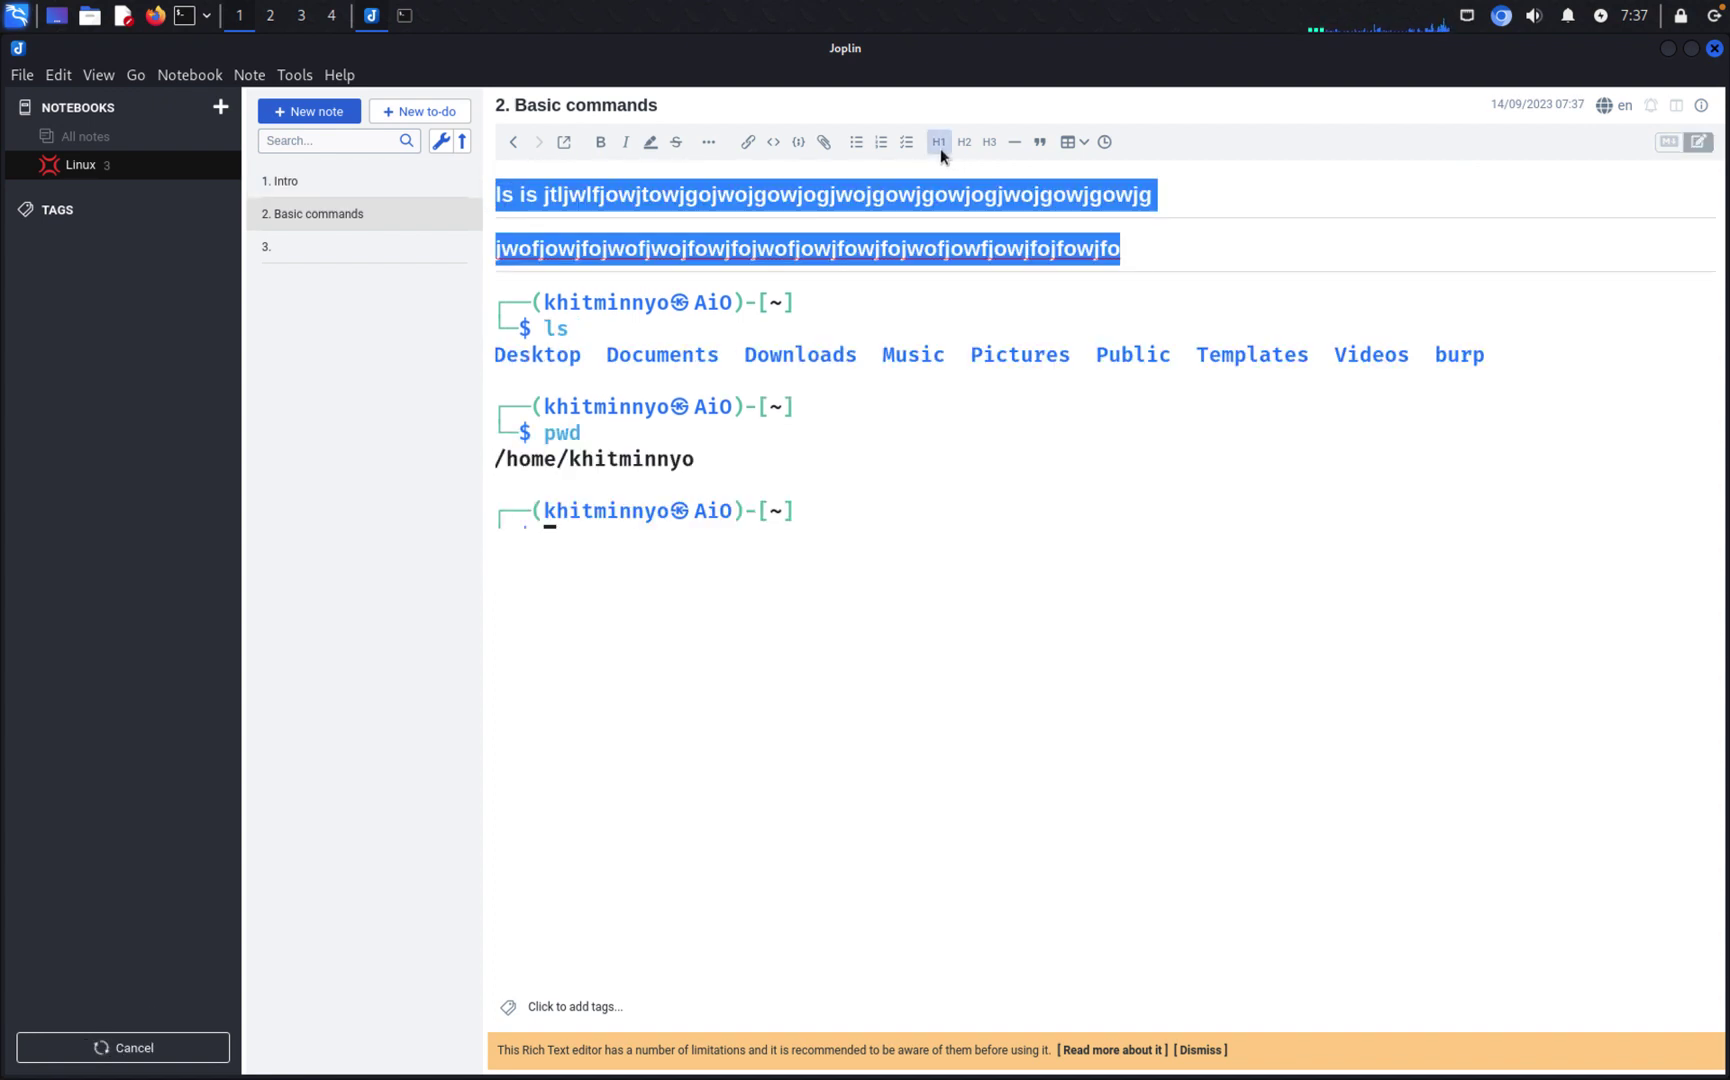
{"action": "left_click", "coordinate": [939, 149]}
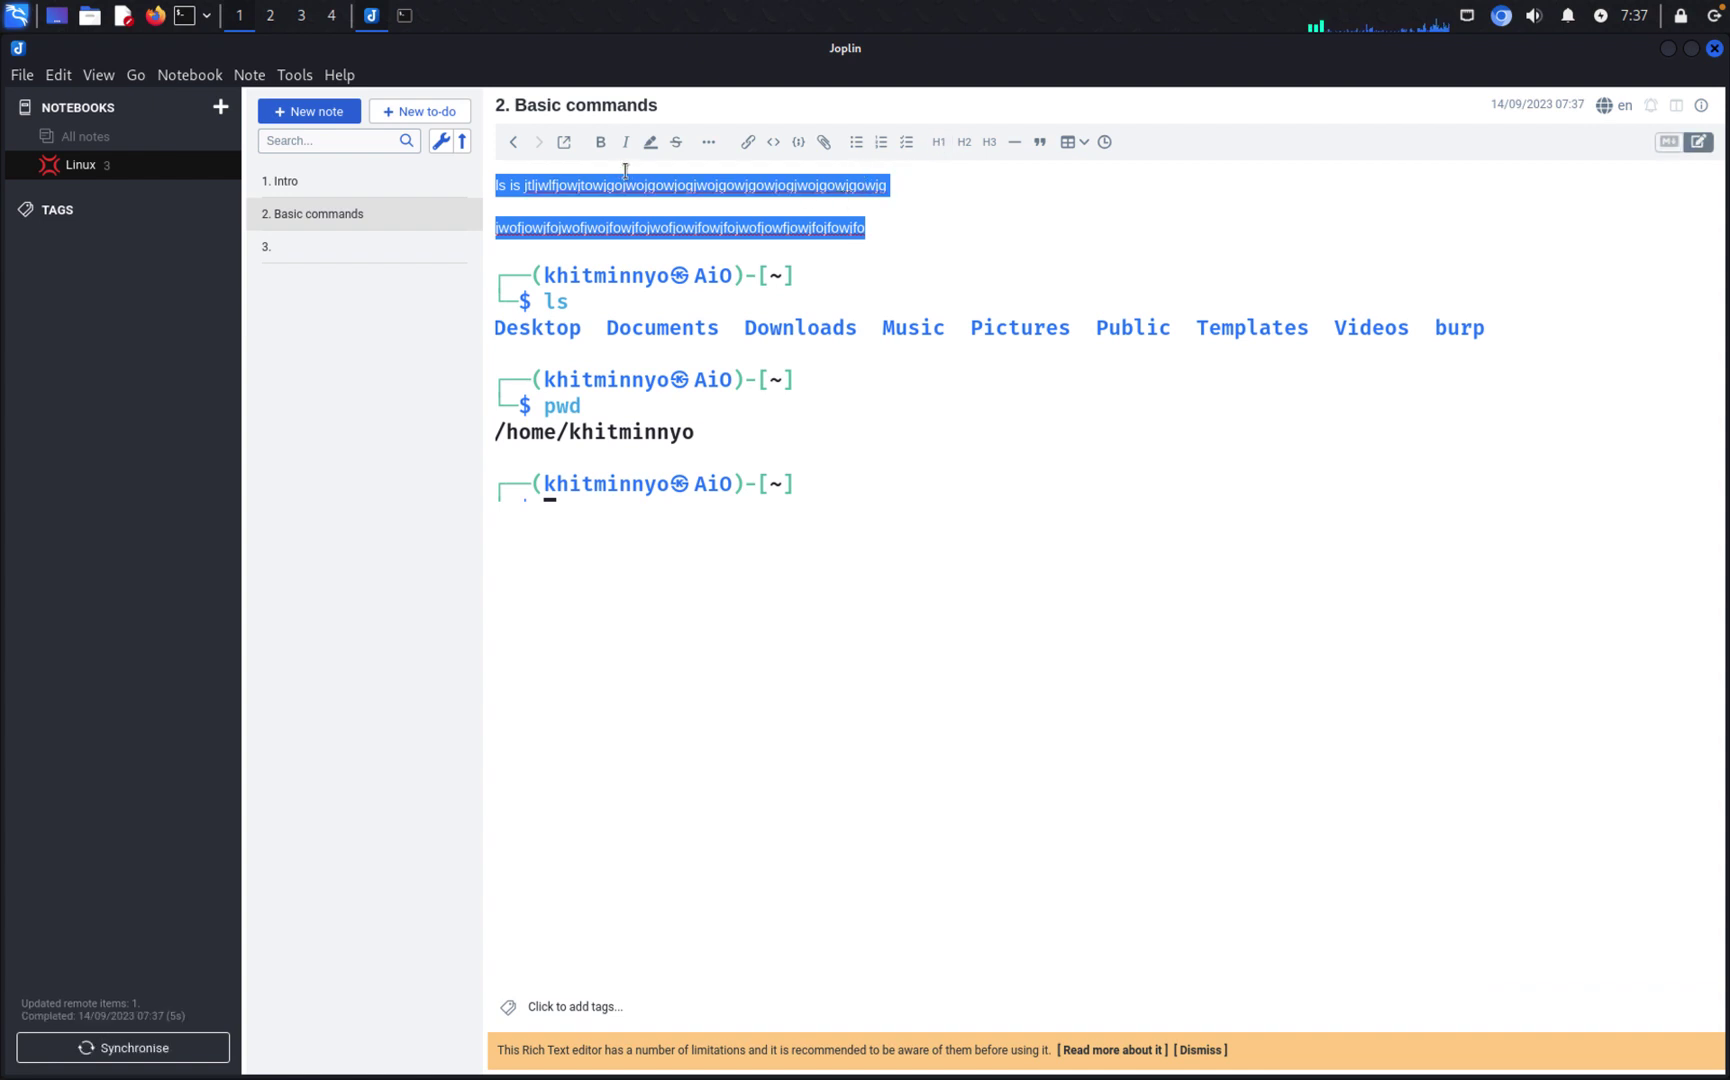
{"action": "left_click", "coordinate": [601, 143]}
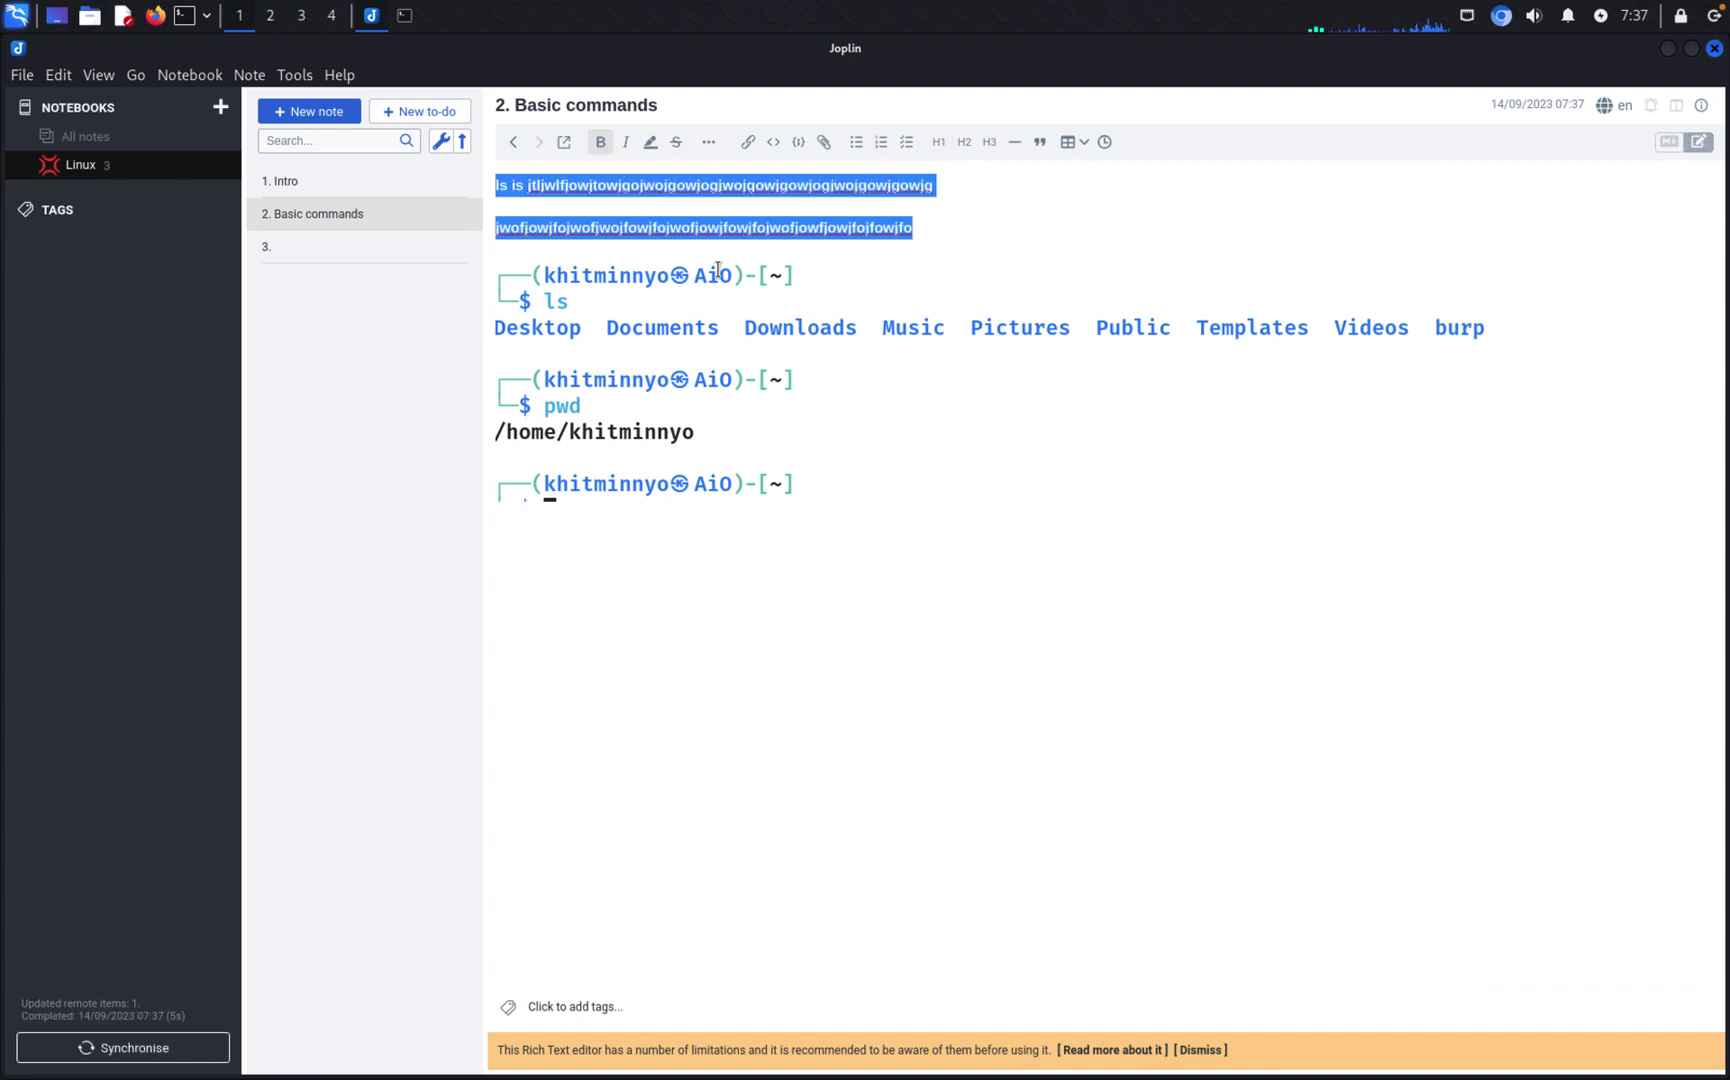
{"action": "left_click", "coordinate": [984, 630]}
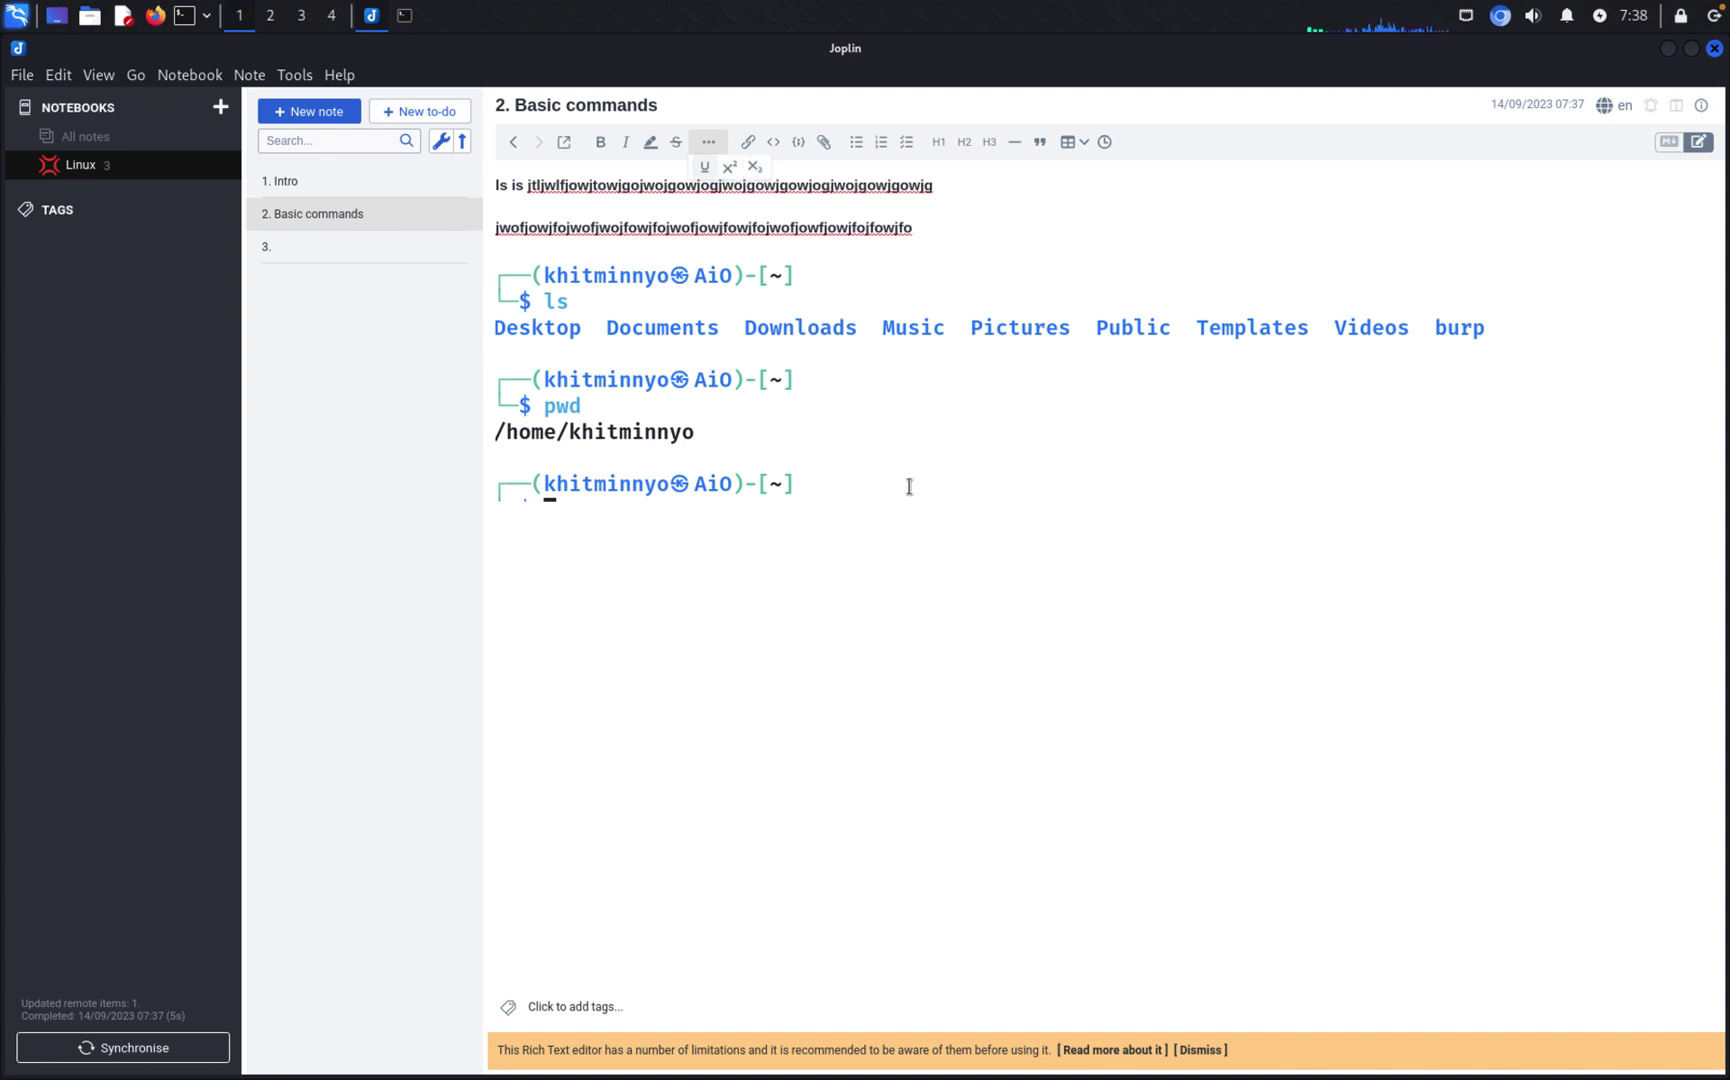
{"action": "left_click", "coordinate": [992, 700]}
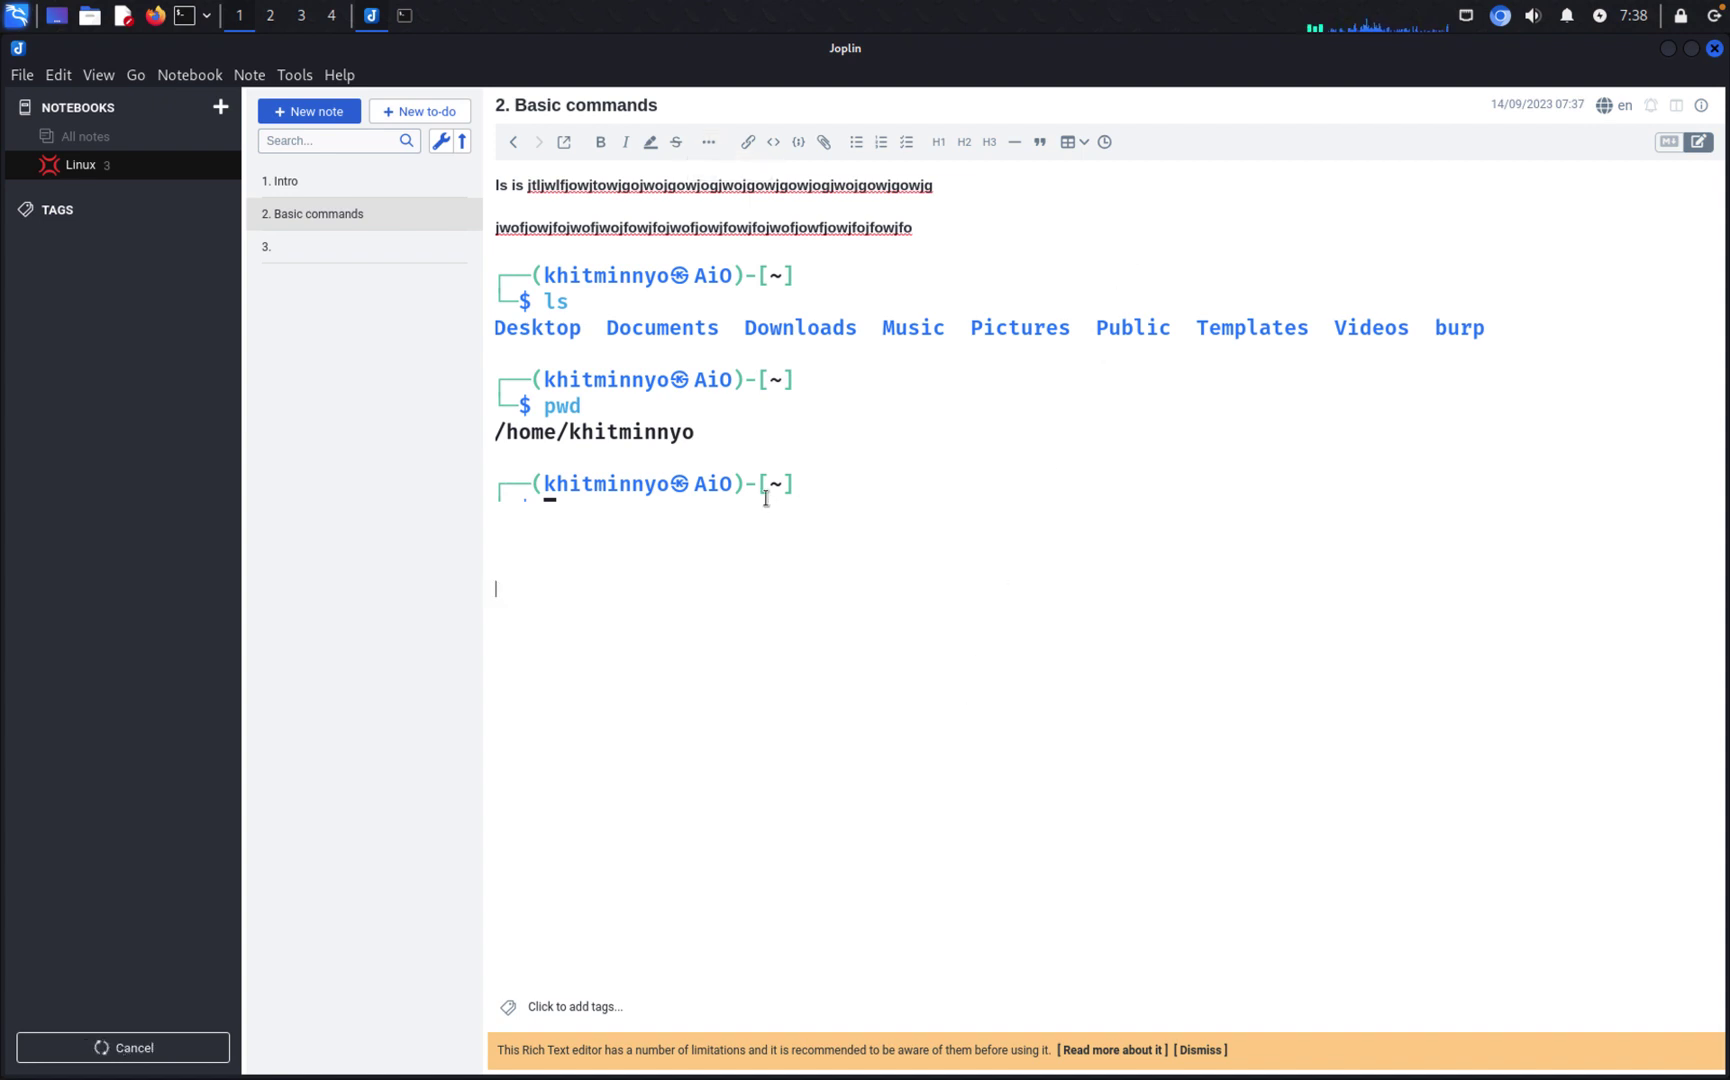
{"action": "left_click", "coordinate": [1079, 146]}
{"action": "left_click", "coordinate": [994, 635]}
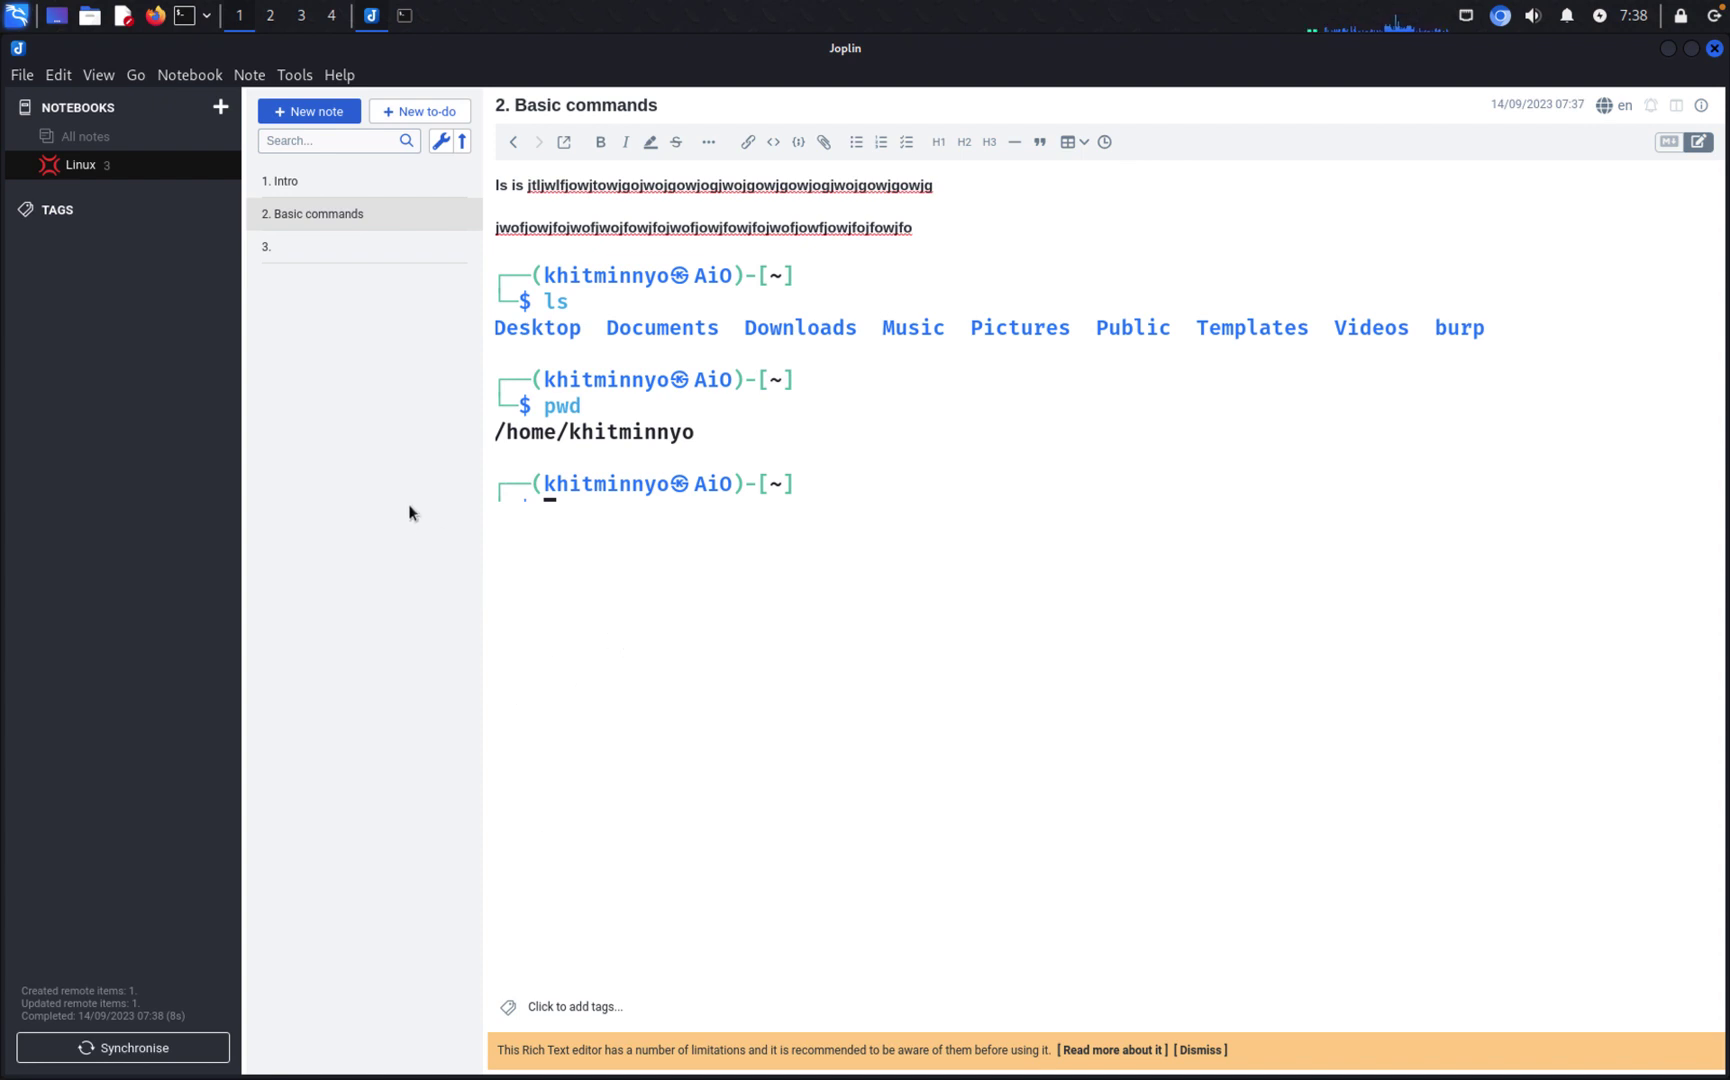
Step: Synchronise the notes and review the "1. Intro" and "2. Basic commands" notes in the Linux notebook
{"action": "left_click", "coordinate": [104, 1044]}
{"action": "left_click", "coordinate": [100, 137]}
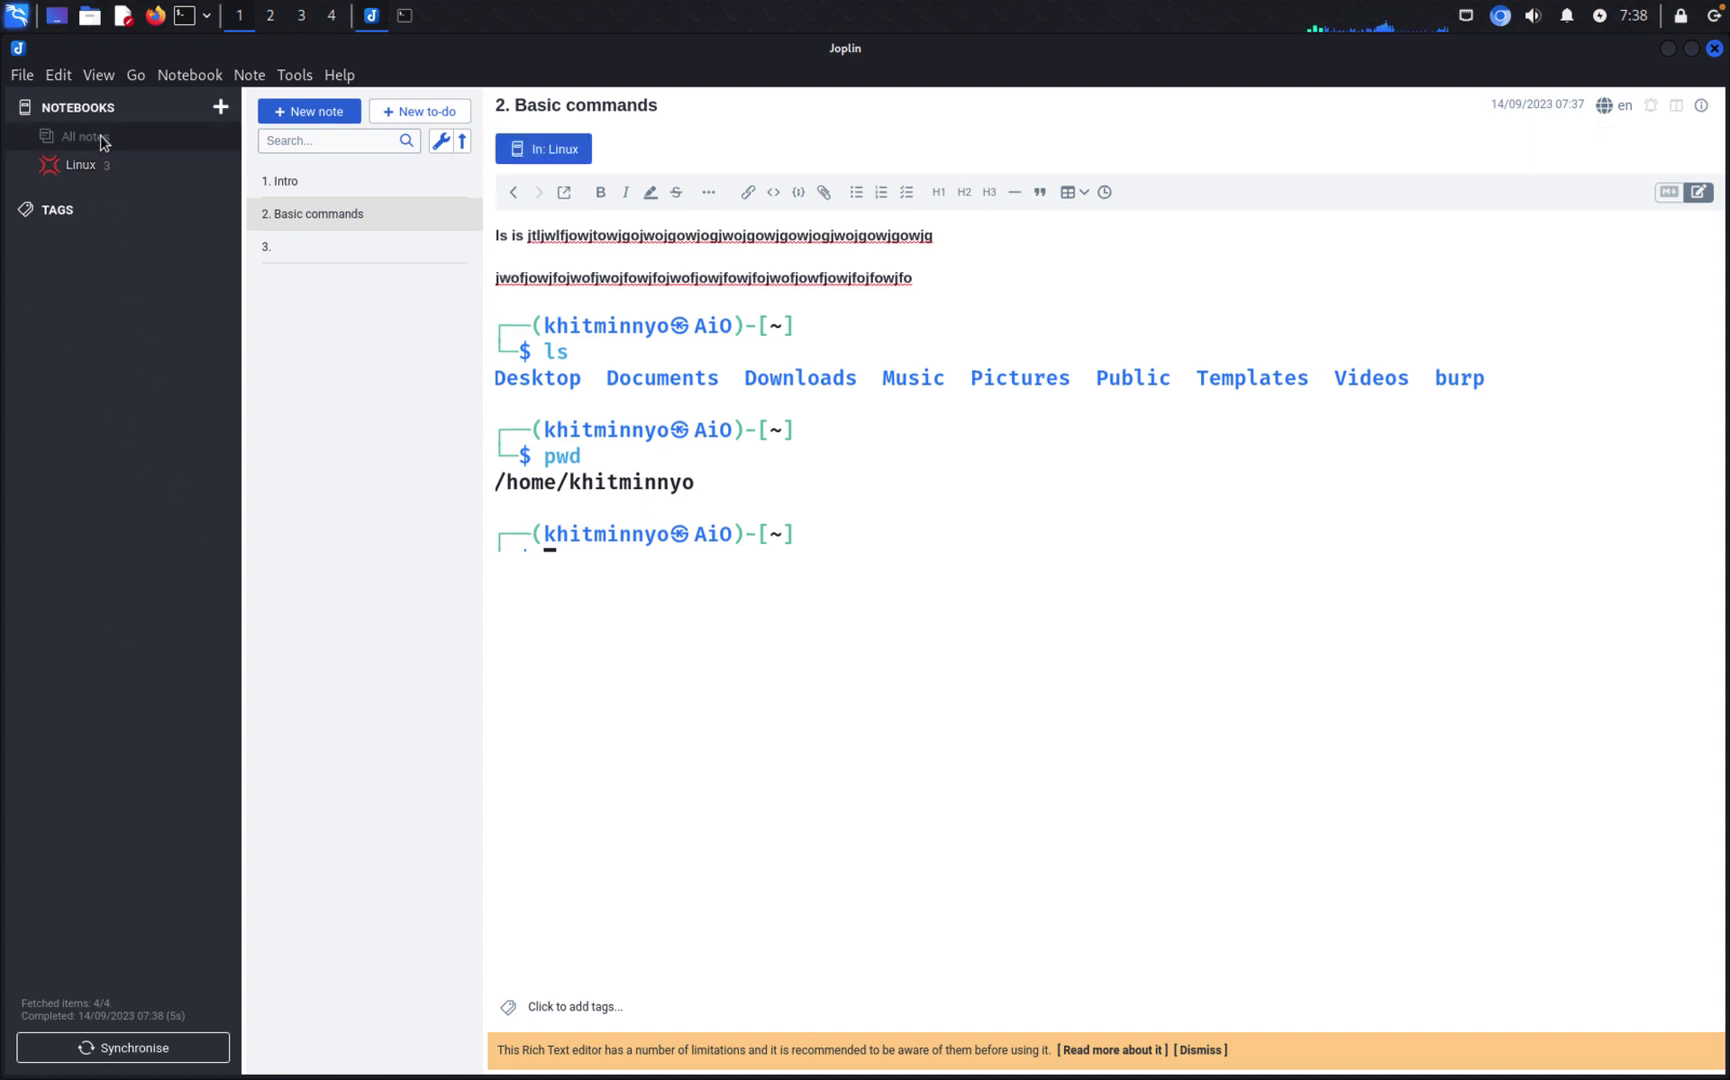
{"action": "left_click", "coordinate": [90, 166]}
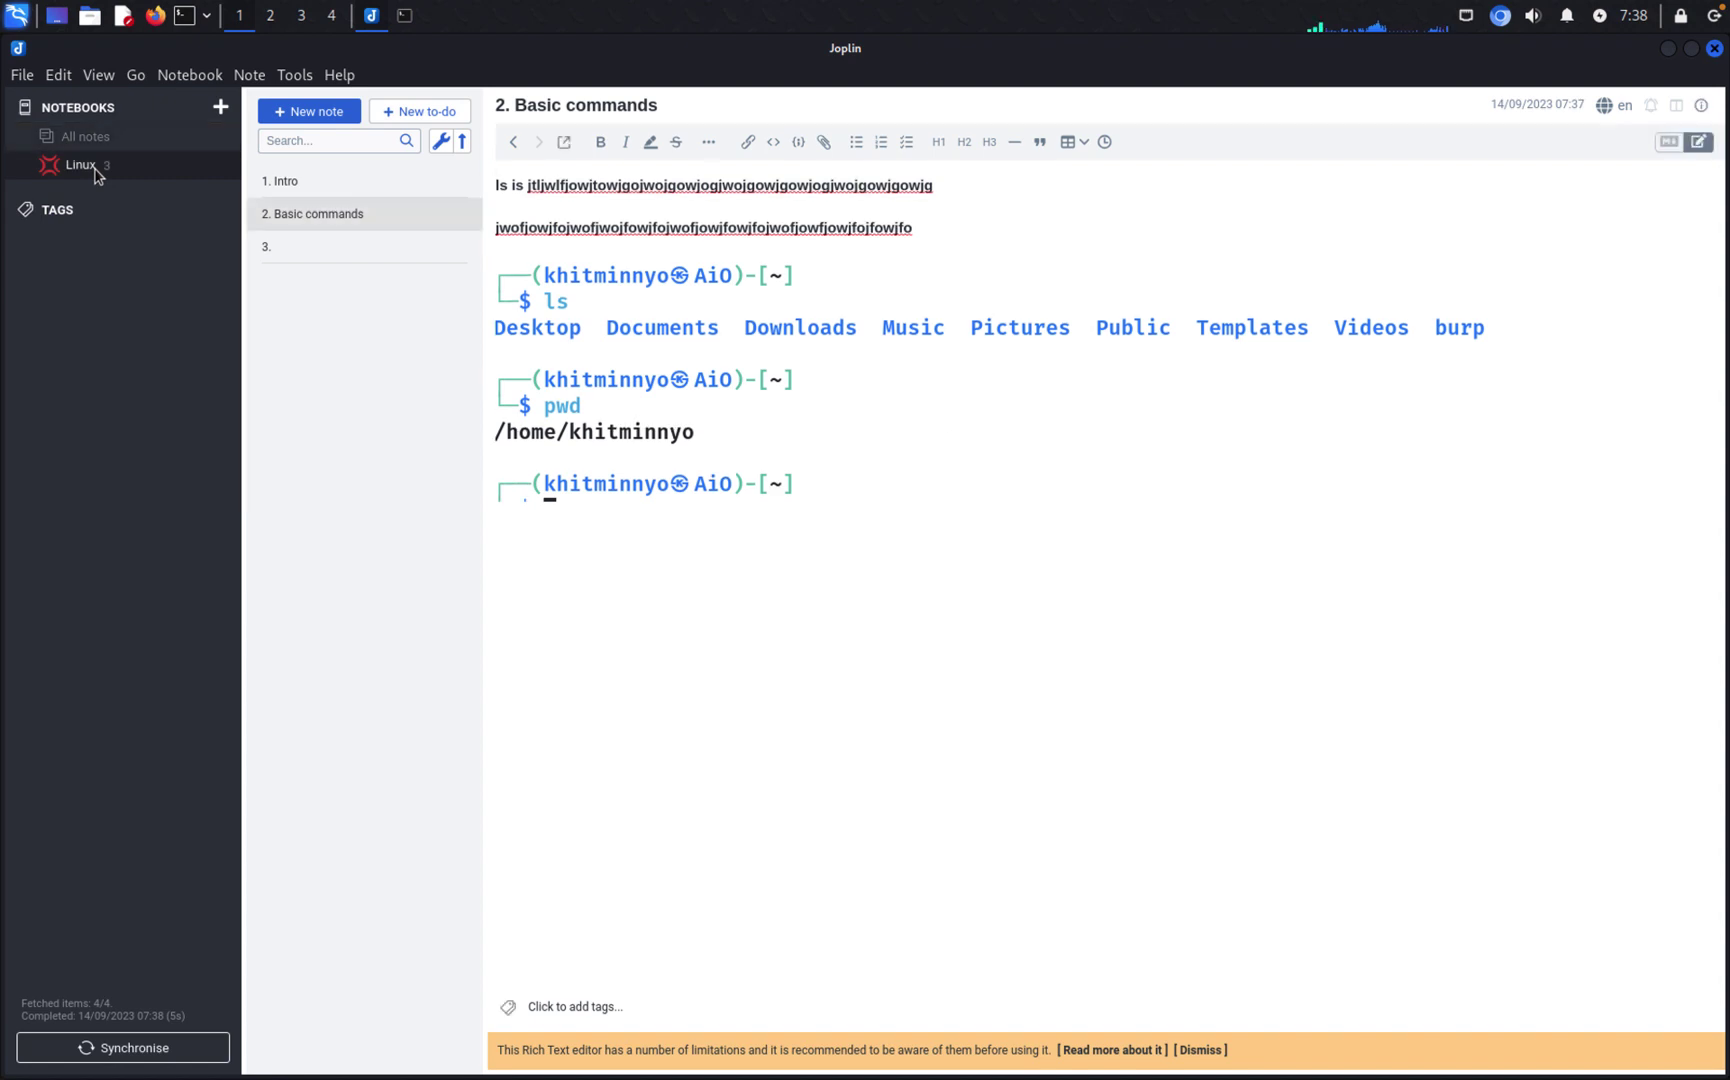
{"action": "left_click", "coordinate": [282, 181]}
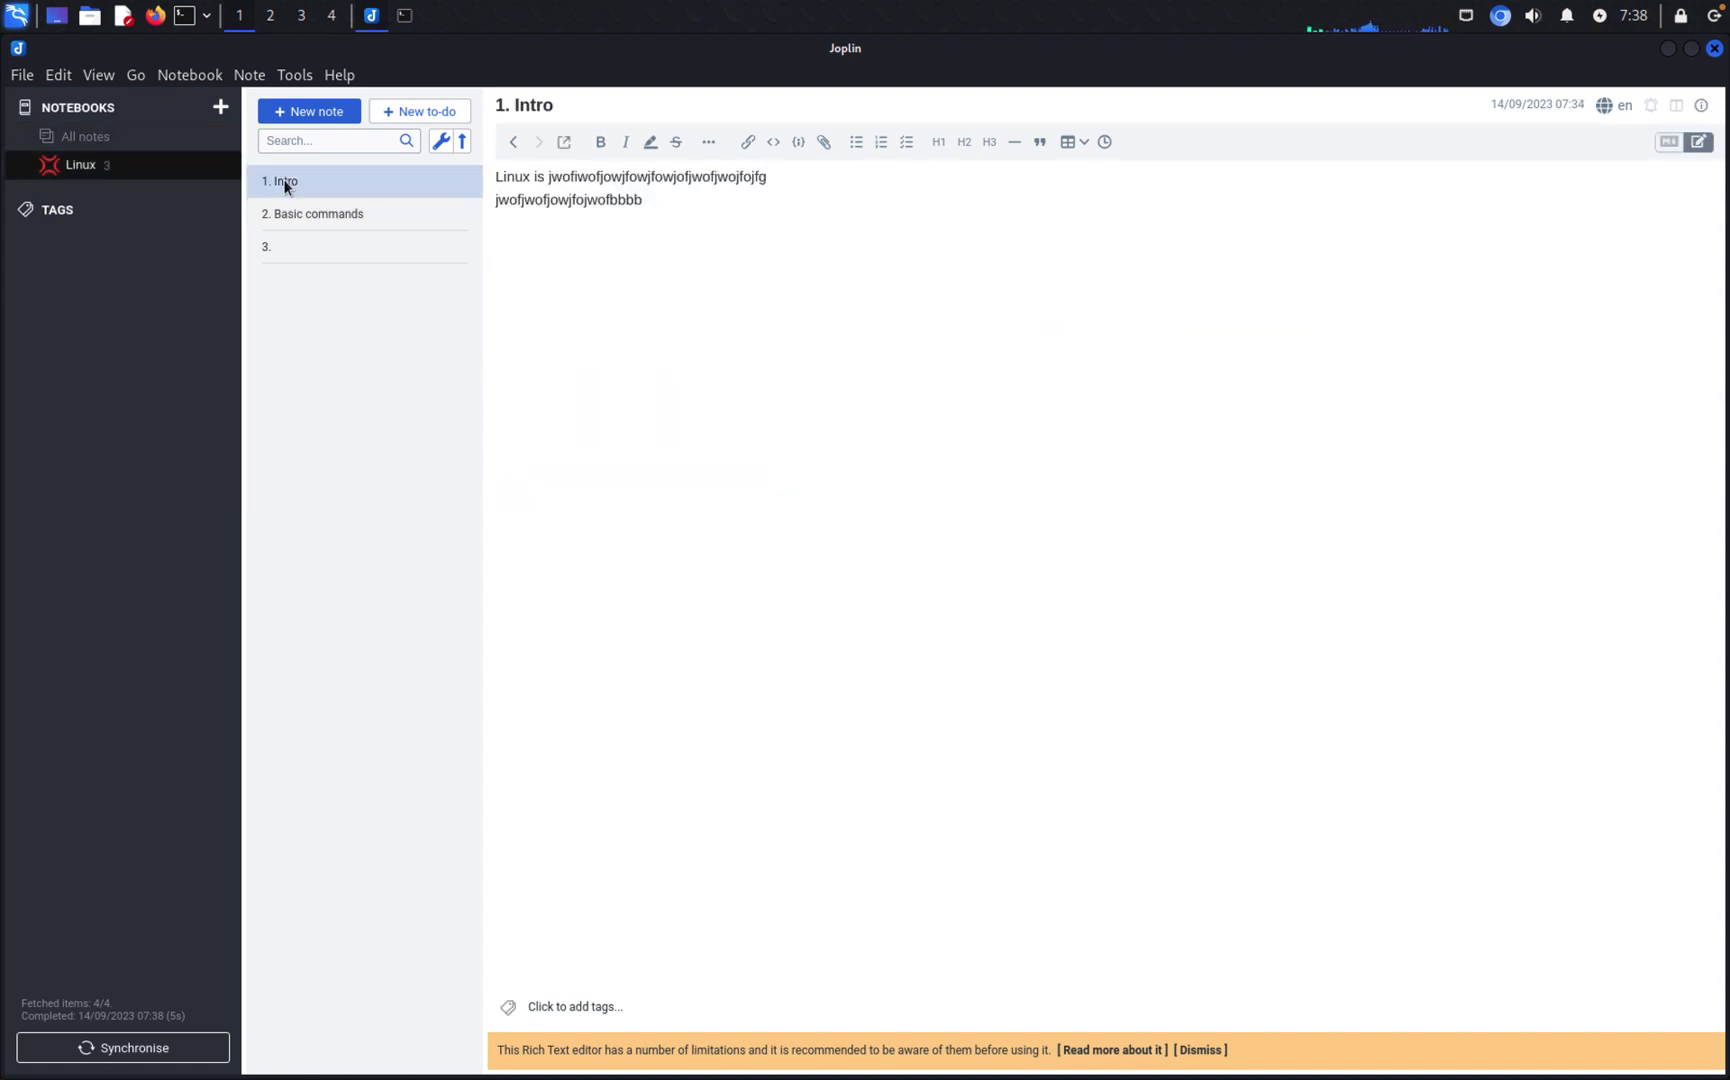
{"action": "left_click", "coordinate": [308, 213]}
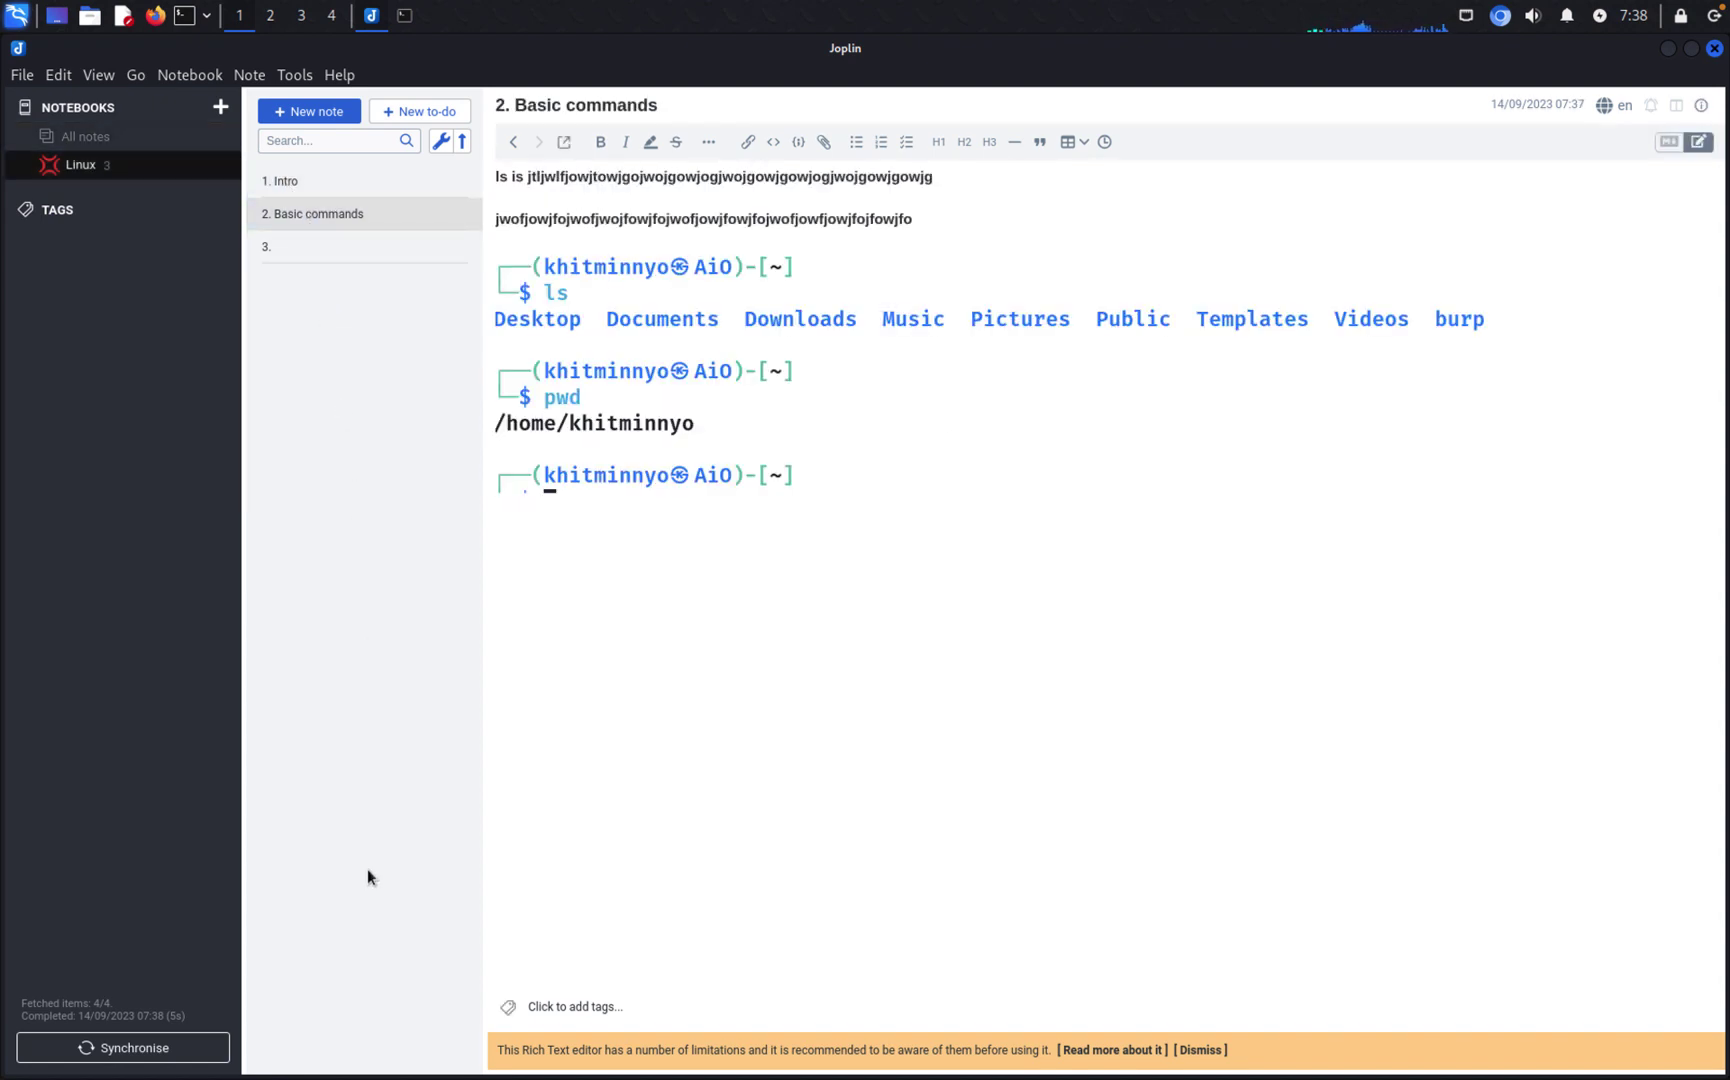
Step: Create a second notebook titled "Networking" with the paw prints emoji as its icon
{"action": "left_click", "coordinate": [220, 107]}
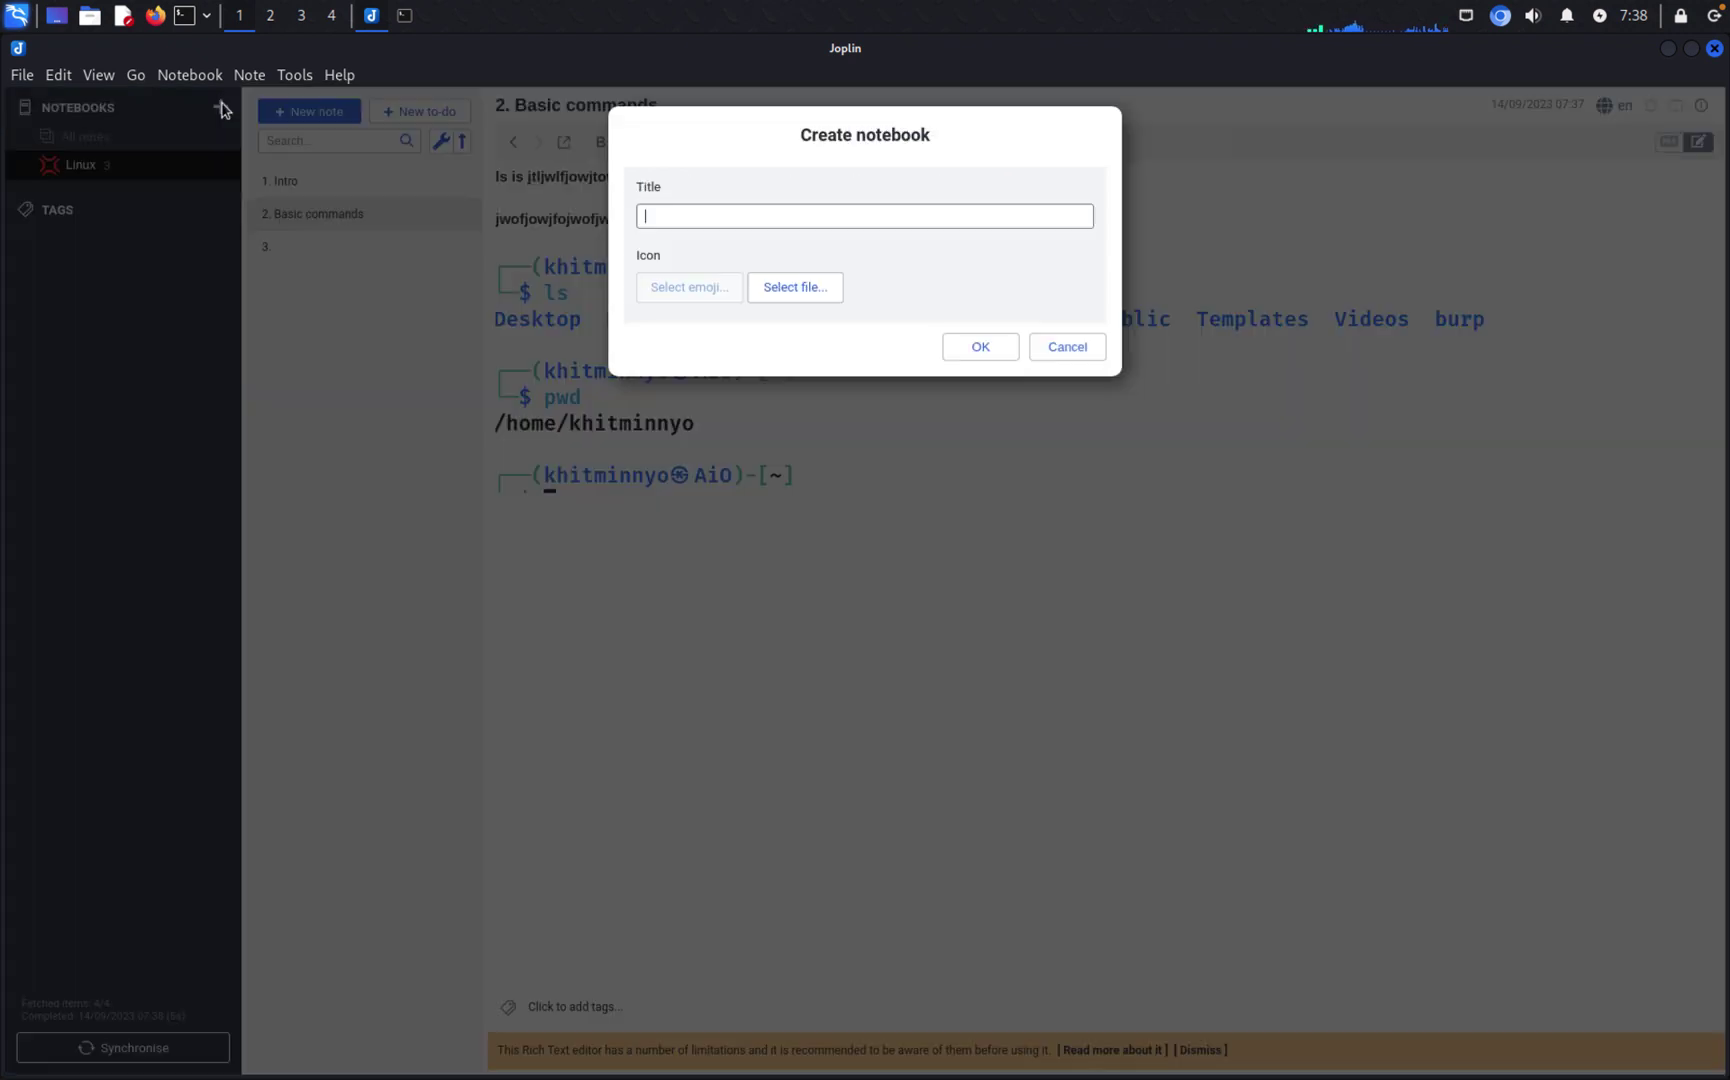
{"action": "type", "text": "Networking"}
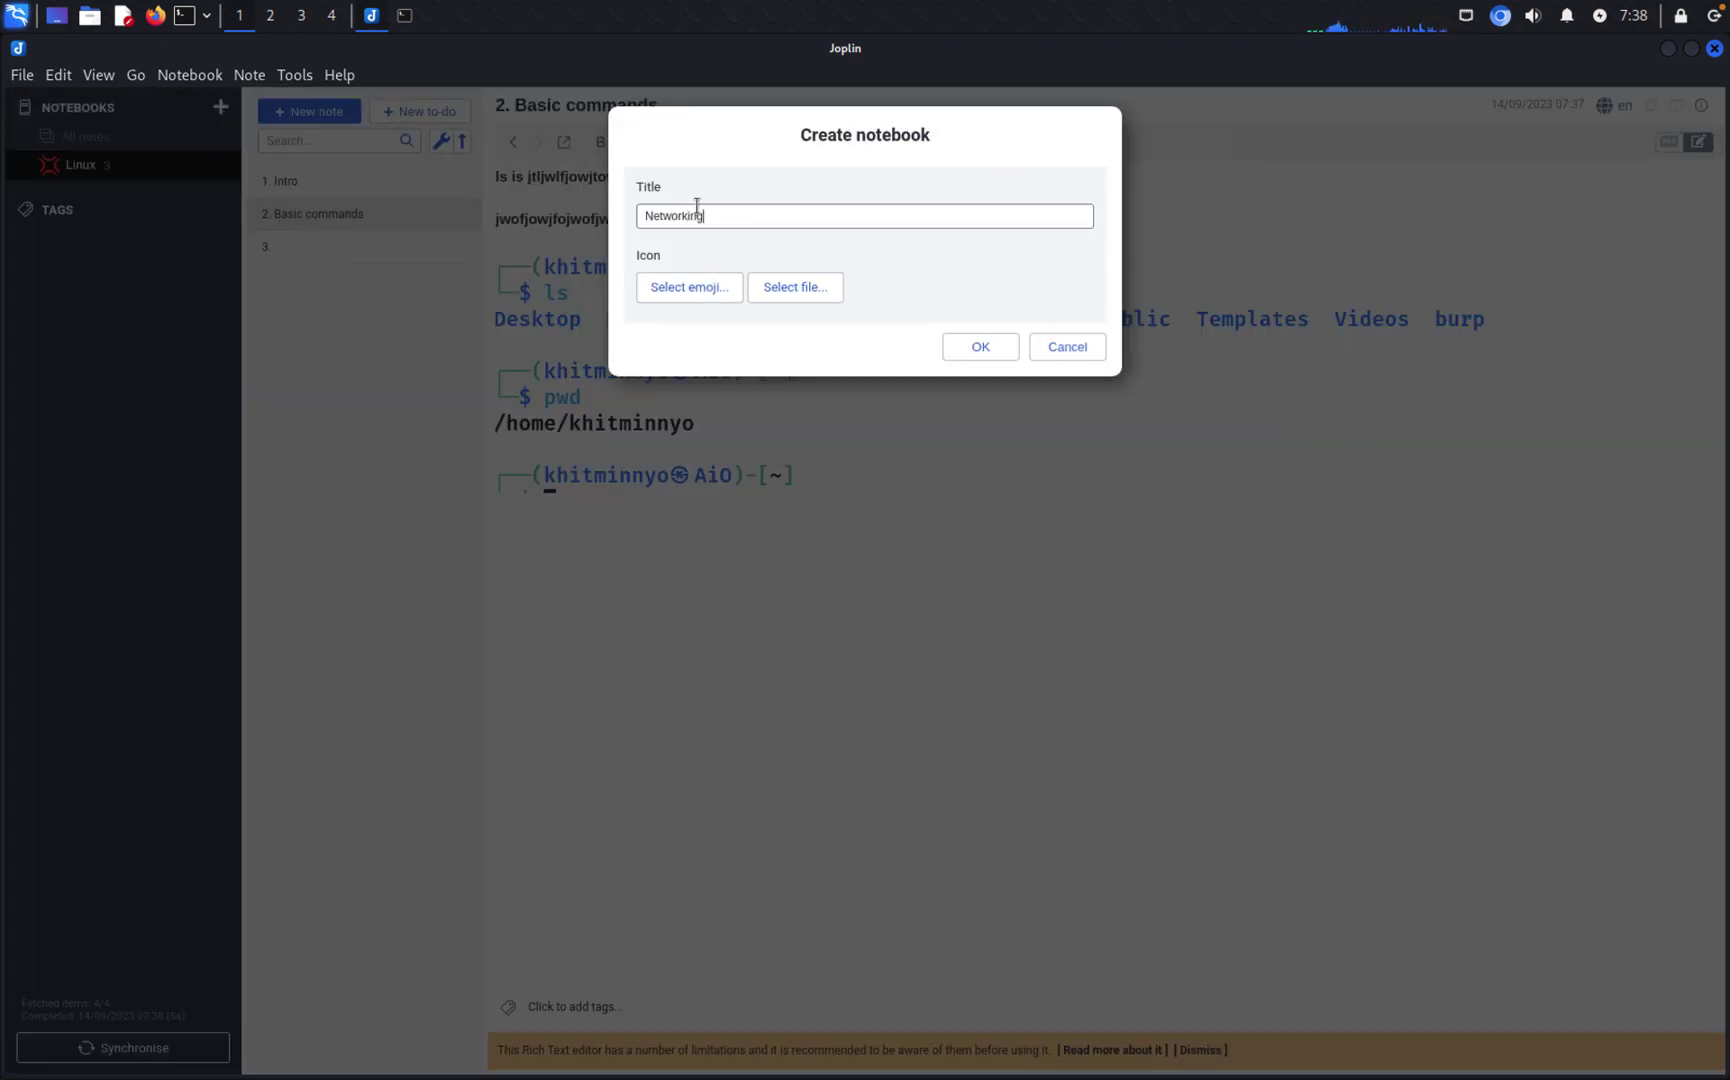
{"action": "left_click", "coordinate": [705, 289]}
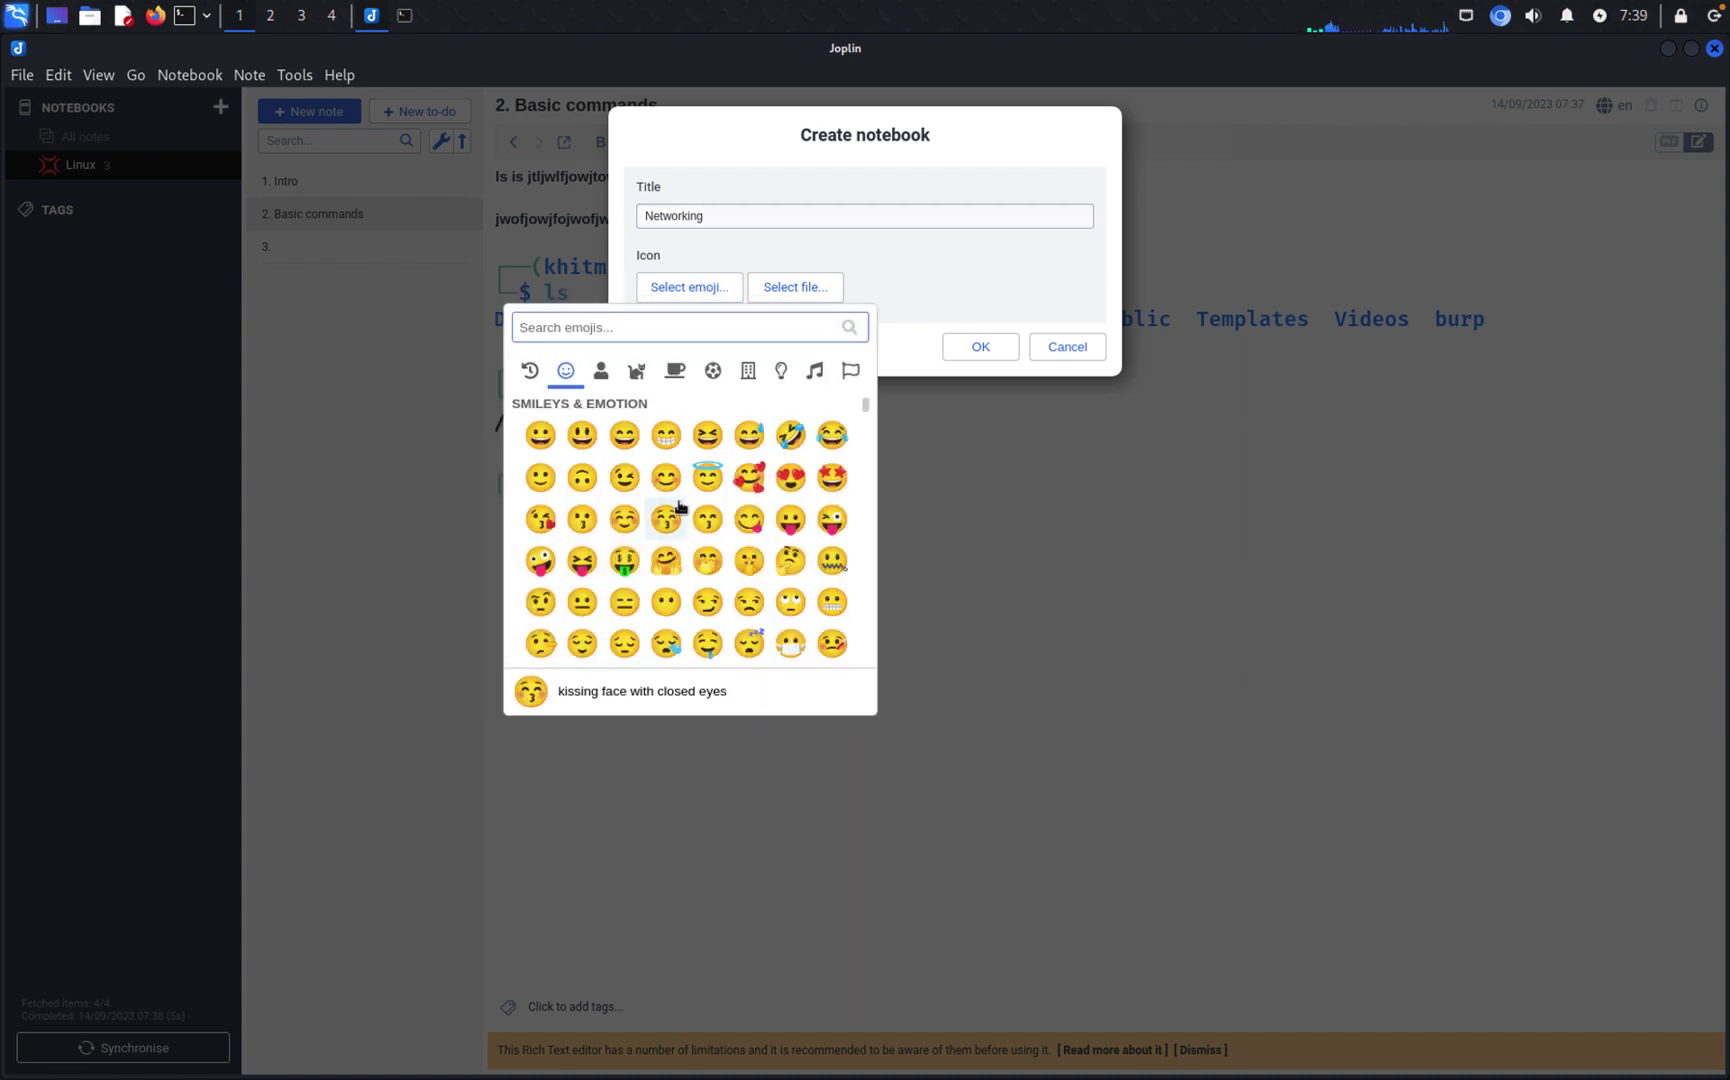
{"action": "scroll", "coordinate": [697, 547], "scroll_direction": "down", "scroll_amount": 15}
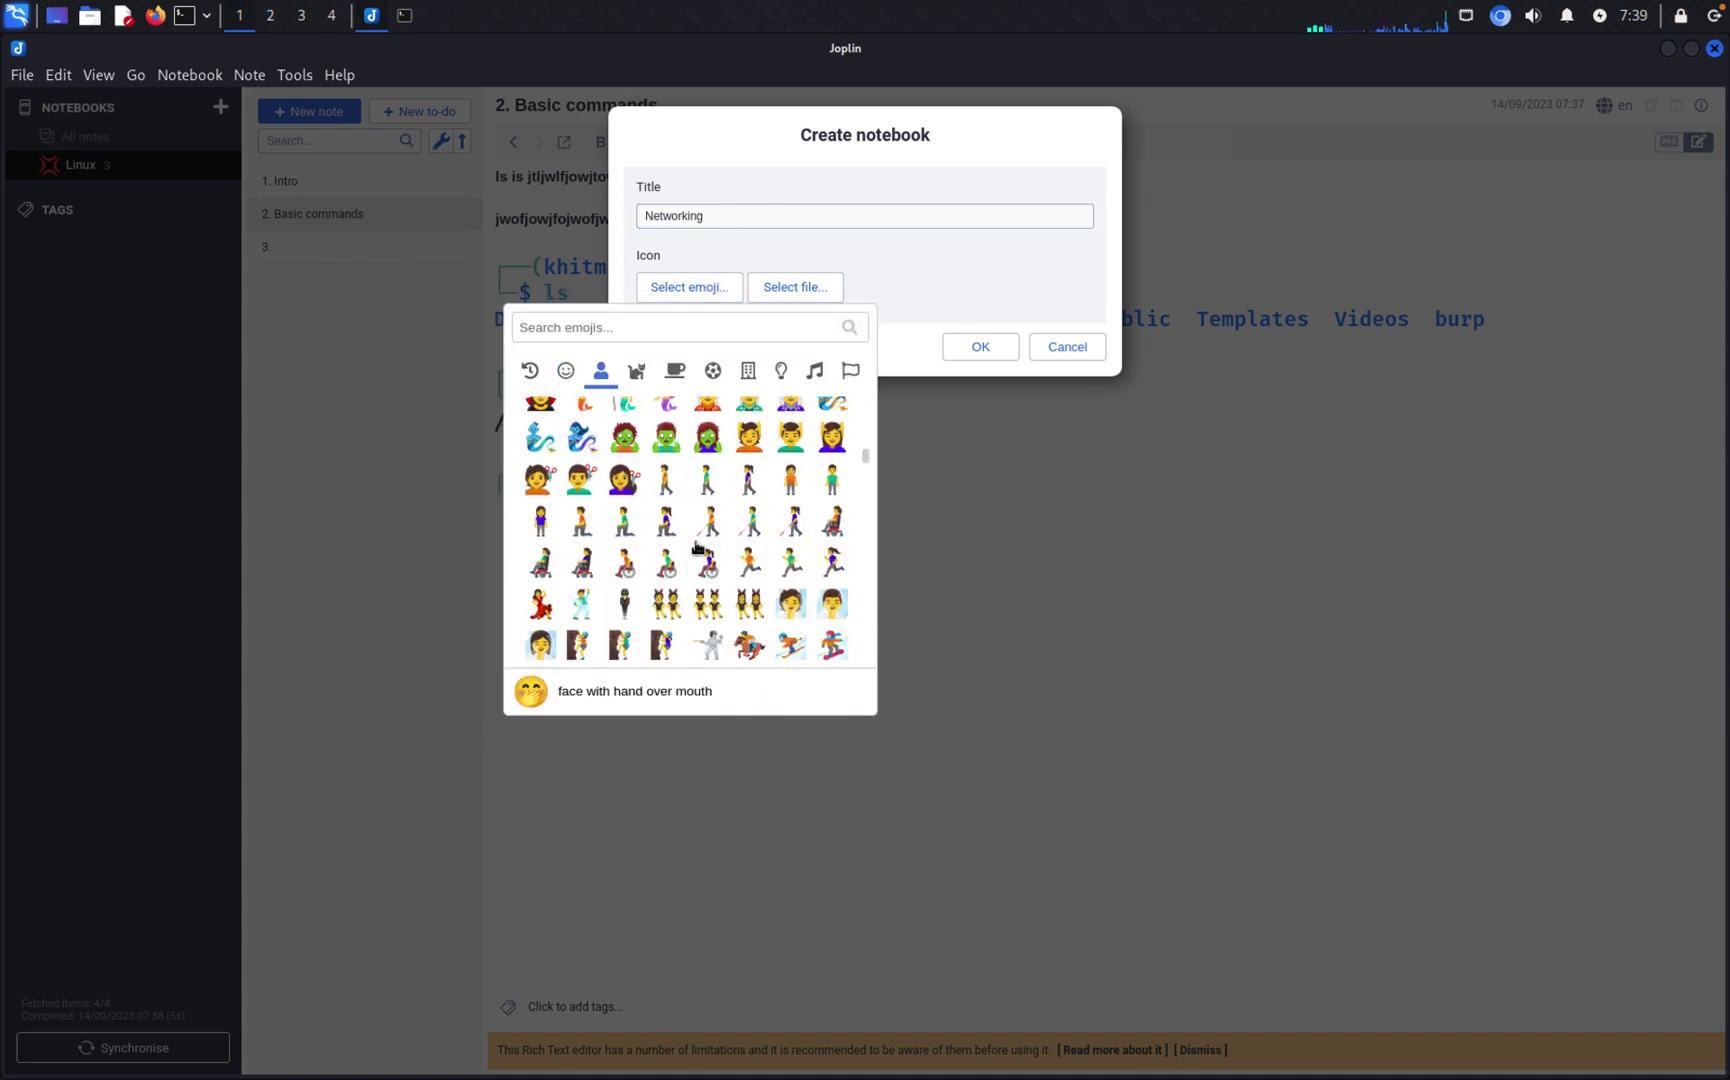
{"action": "scroll", "coordinate": [697, 547], "scroll_direction": "down", "scroll_amount": 8}
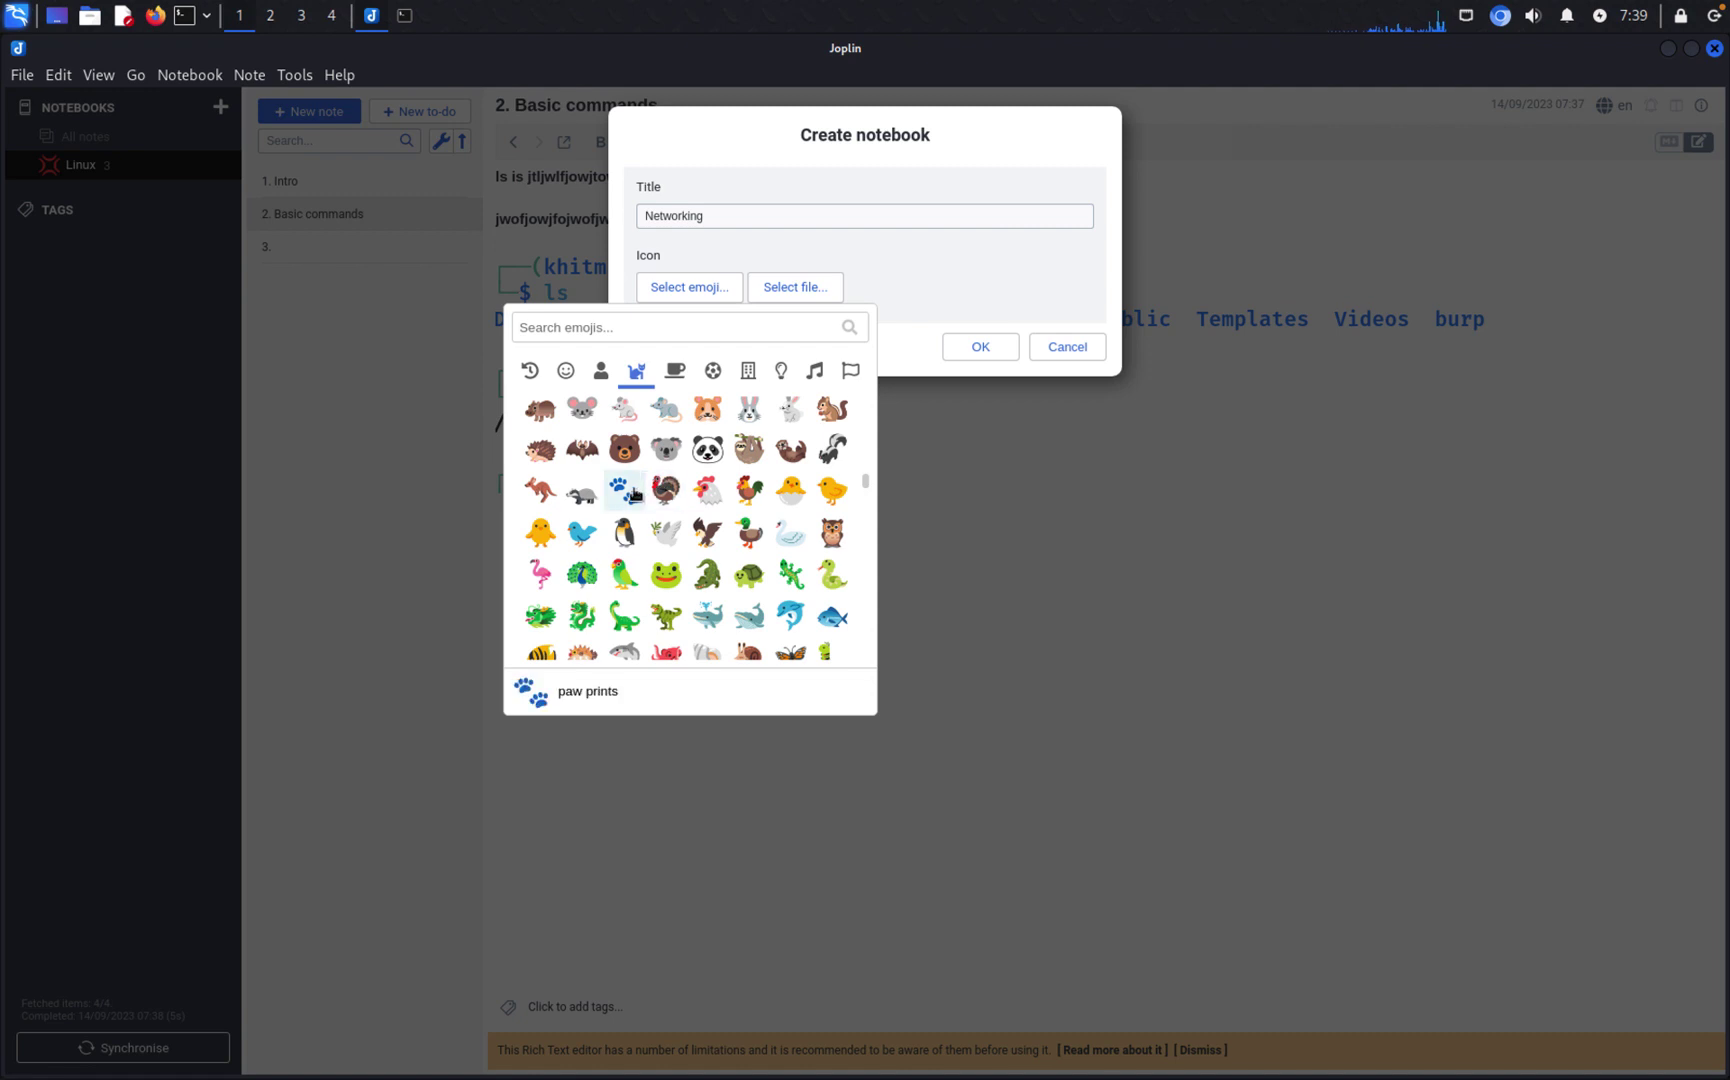
{"action": "left_click", "coordinate": [630, 490]}
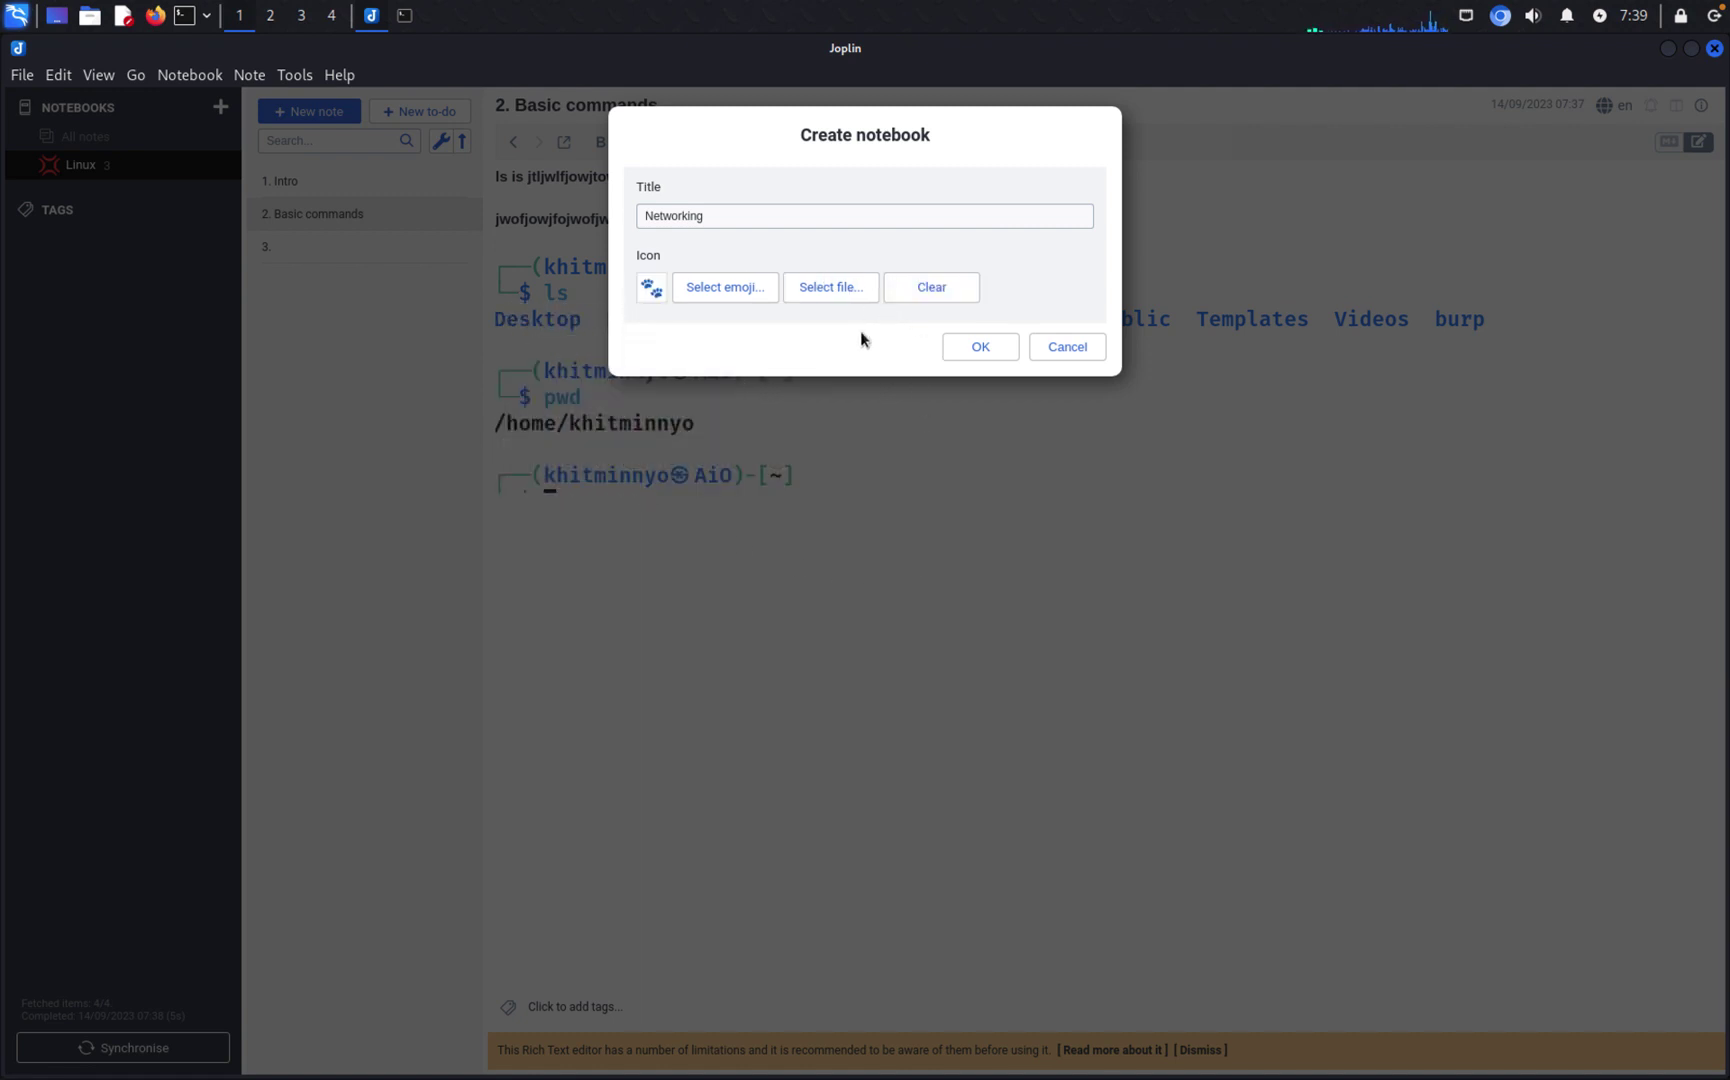
{"action": "left_click", "coordinate": [972, 350]}
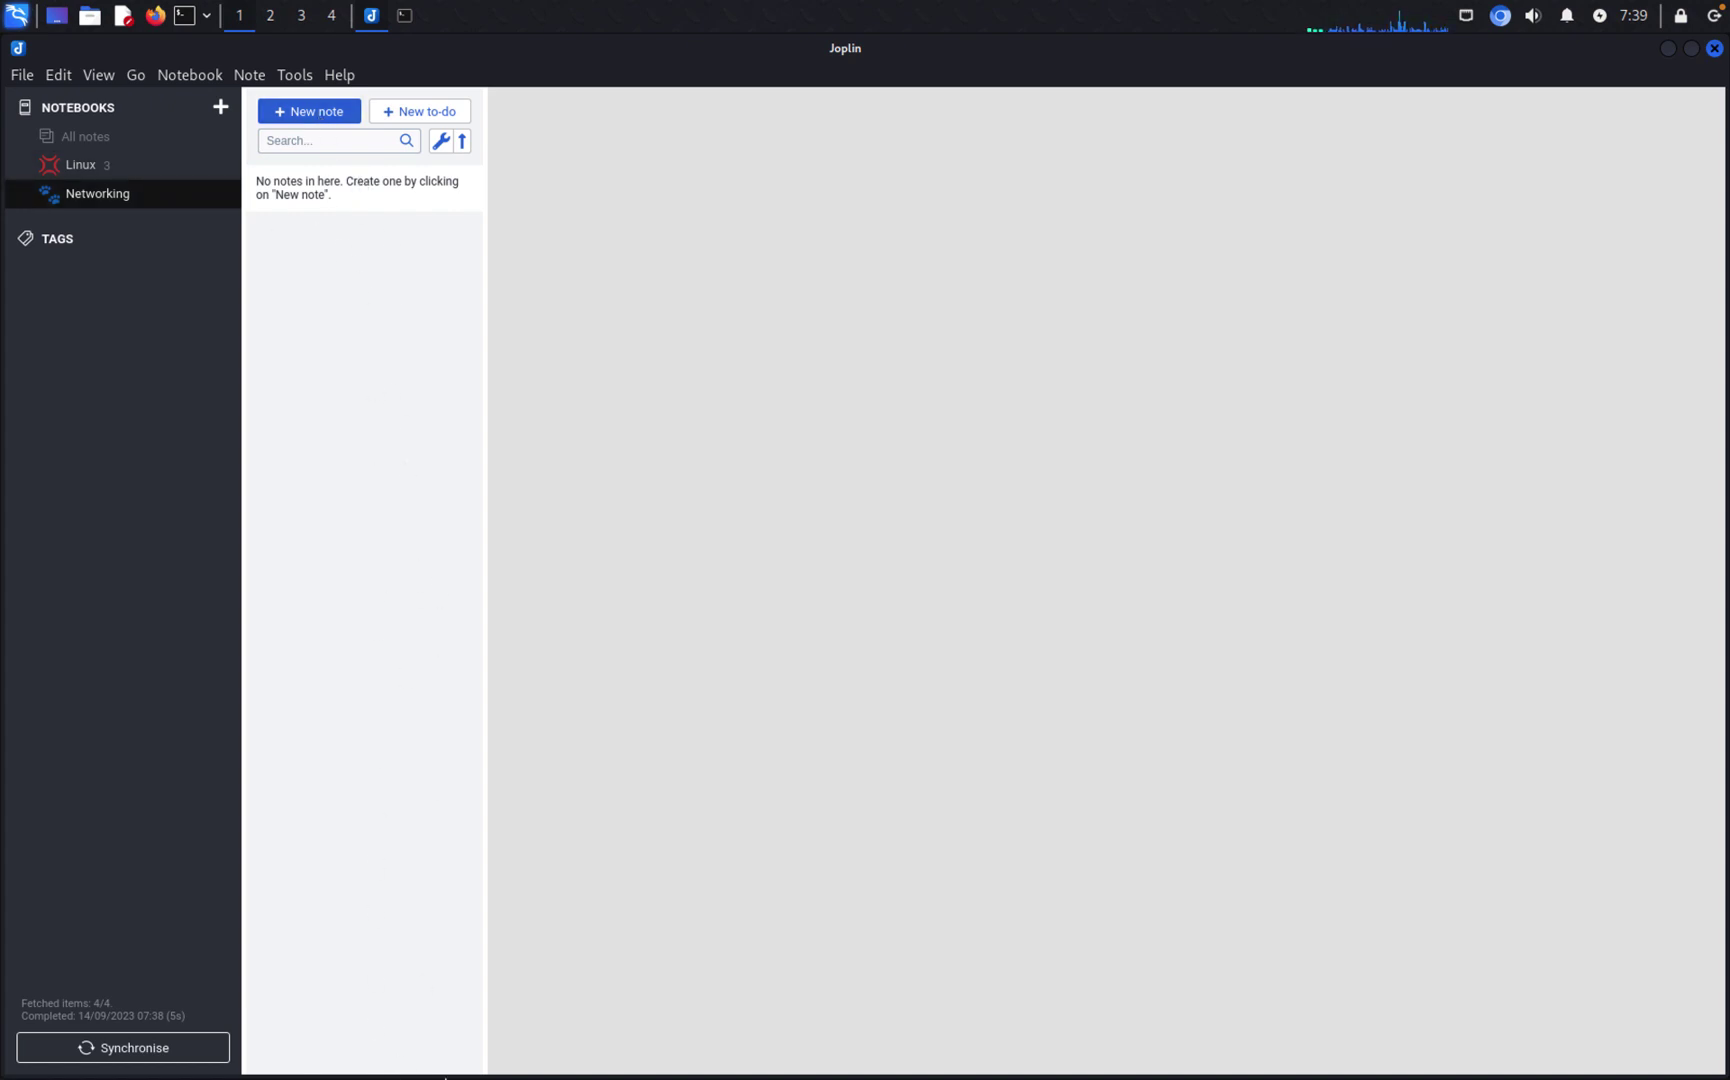
Step: Create a notebook titled "Ethical Hacking" with the mechanical arm emoji as its icon
{"action": "left_click", "coordinate": [100, 174]}
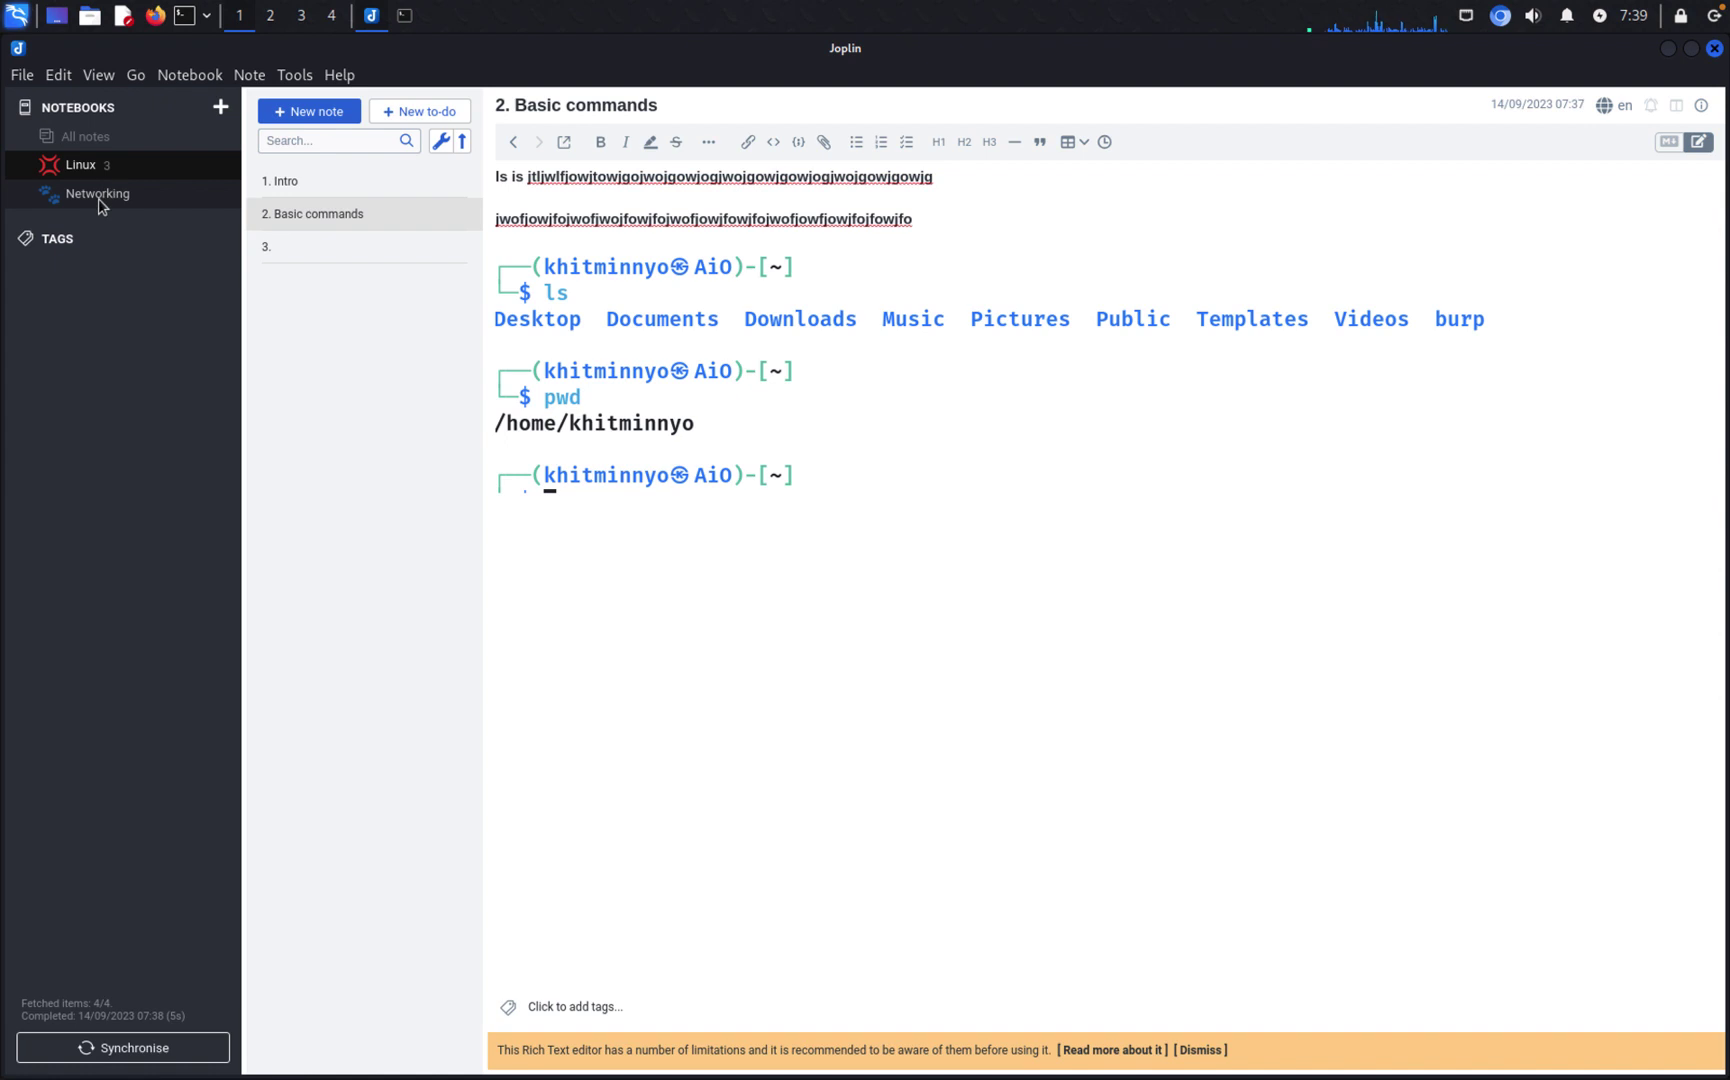
{"action": "left_click", "coordinate": [106, 194]}
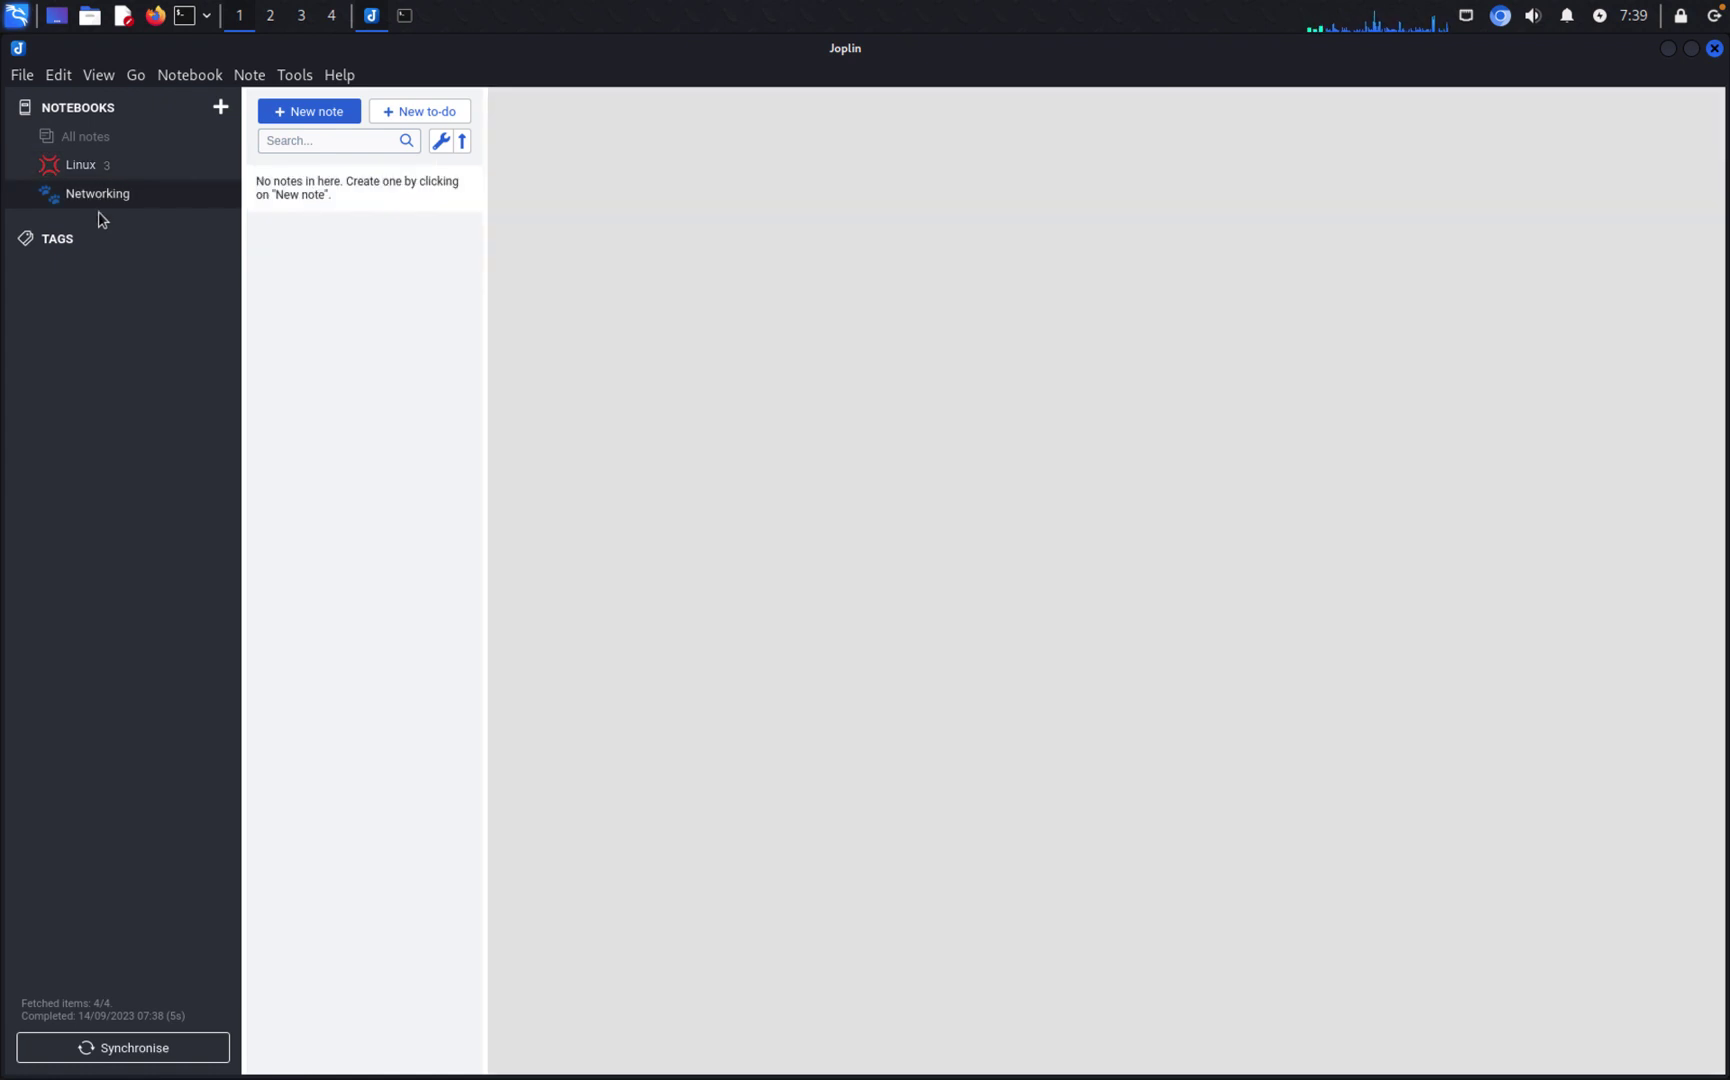
{"action": "left_click", "coordinate": [220, 106]}
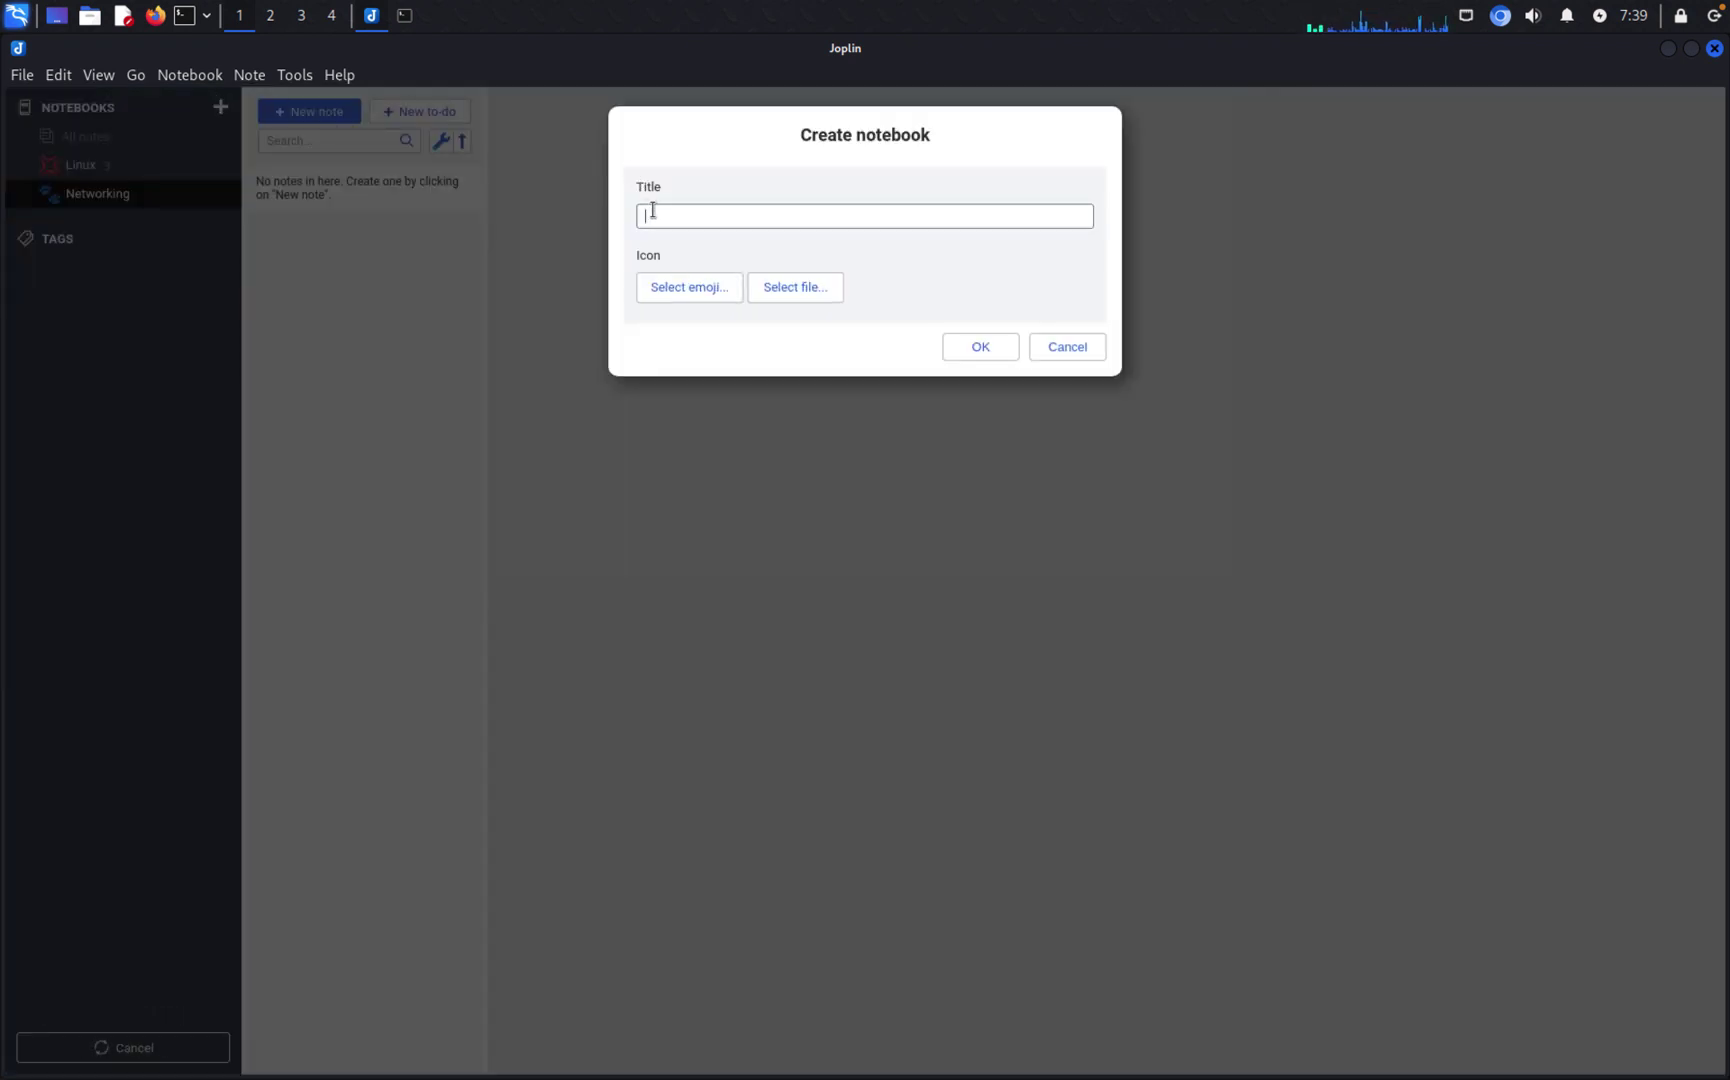
{"action": "type", "text": "Ethical Hacking"}
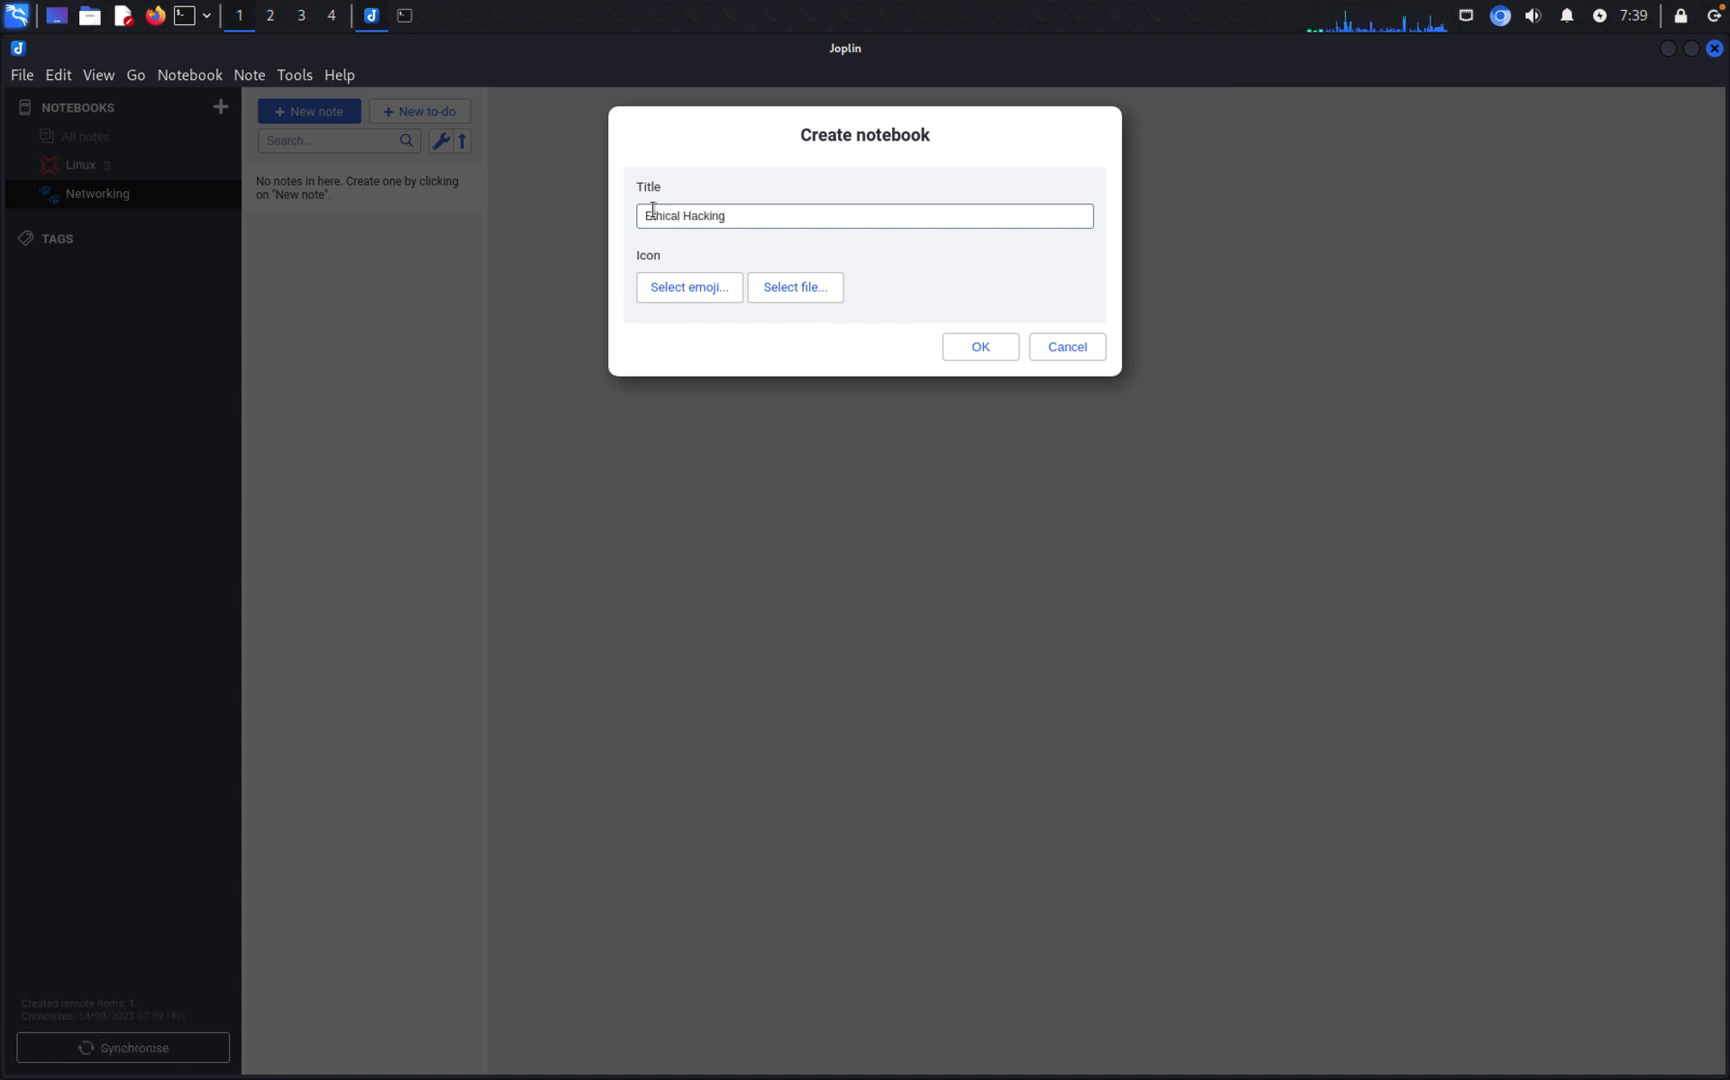
{"action": "left_click", "coordinate": [705, 284]}
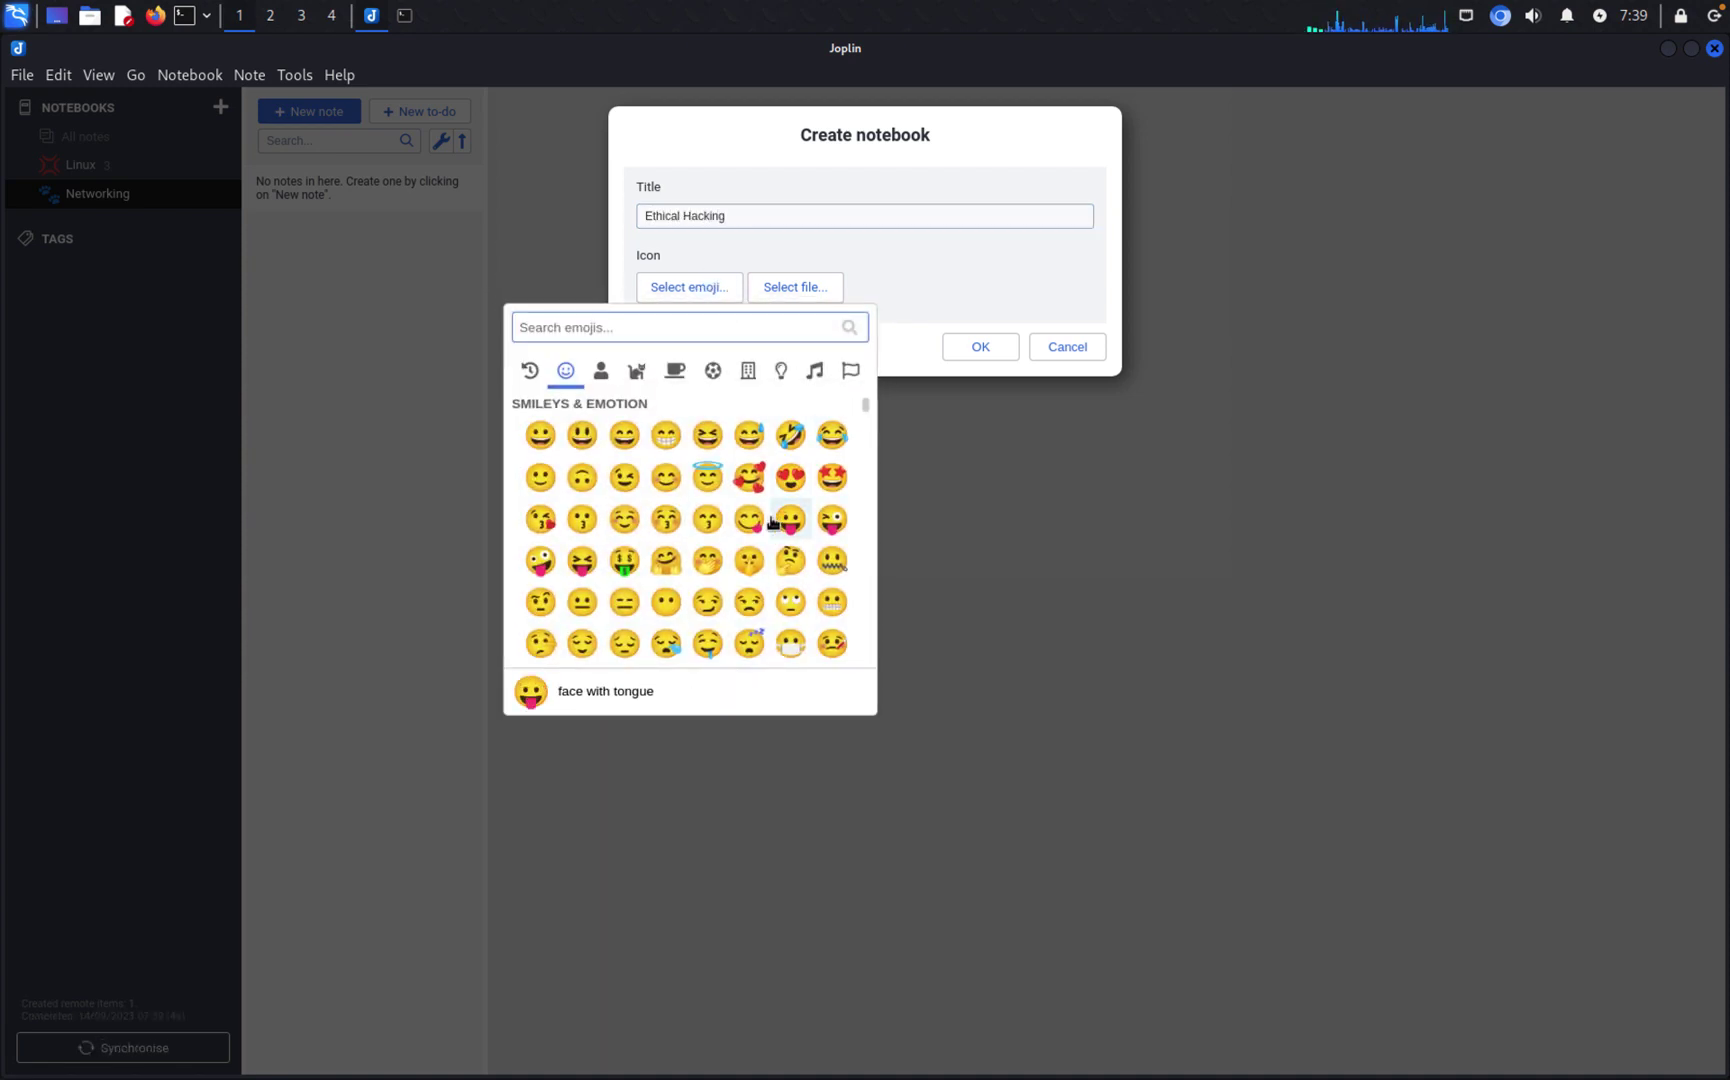
{"action": "scroll", "coordinate": [772, 515], "scroll_direction": "down", "scroll_amount": 5}
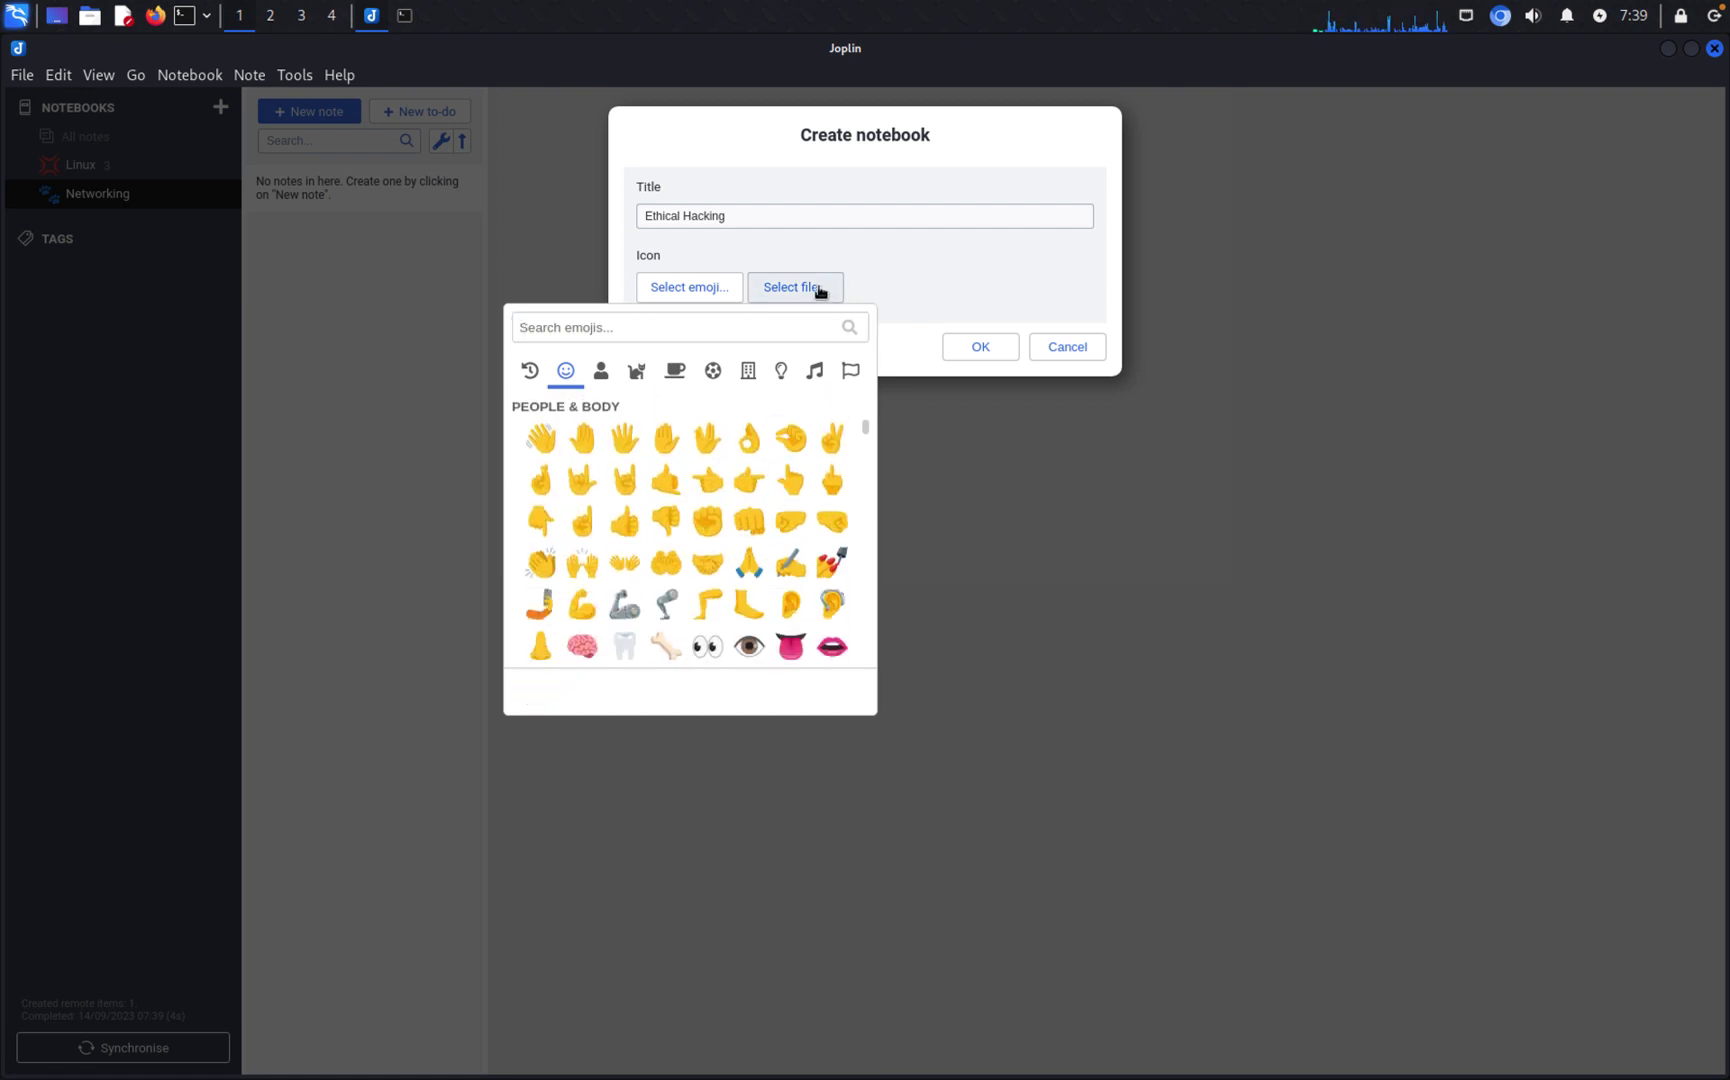
{"action": "left_click", "coordinate": [624, 604]}
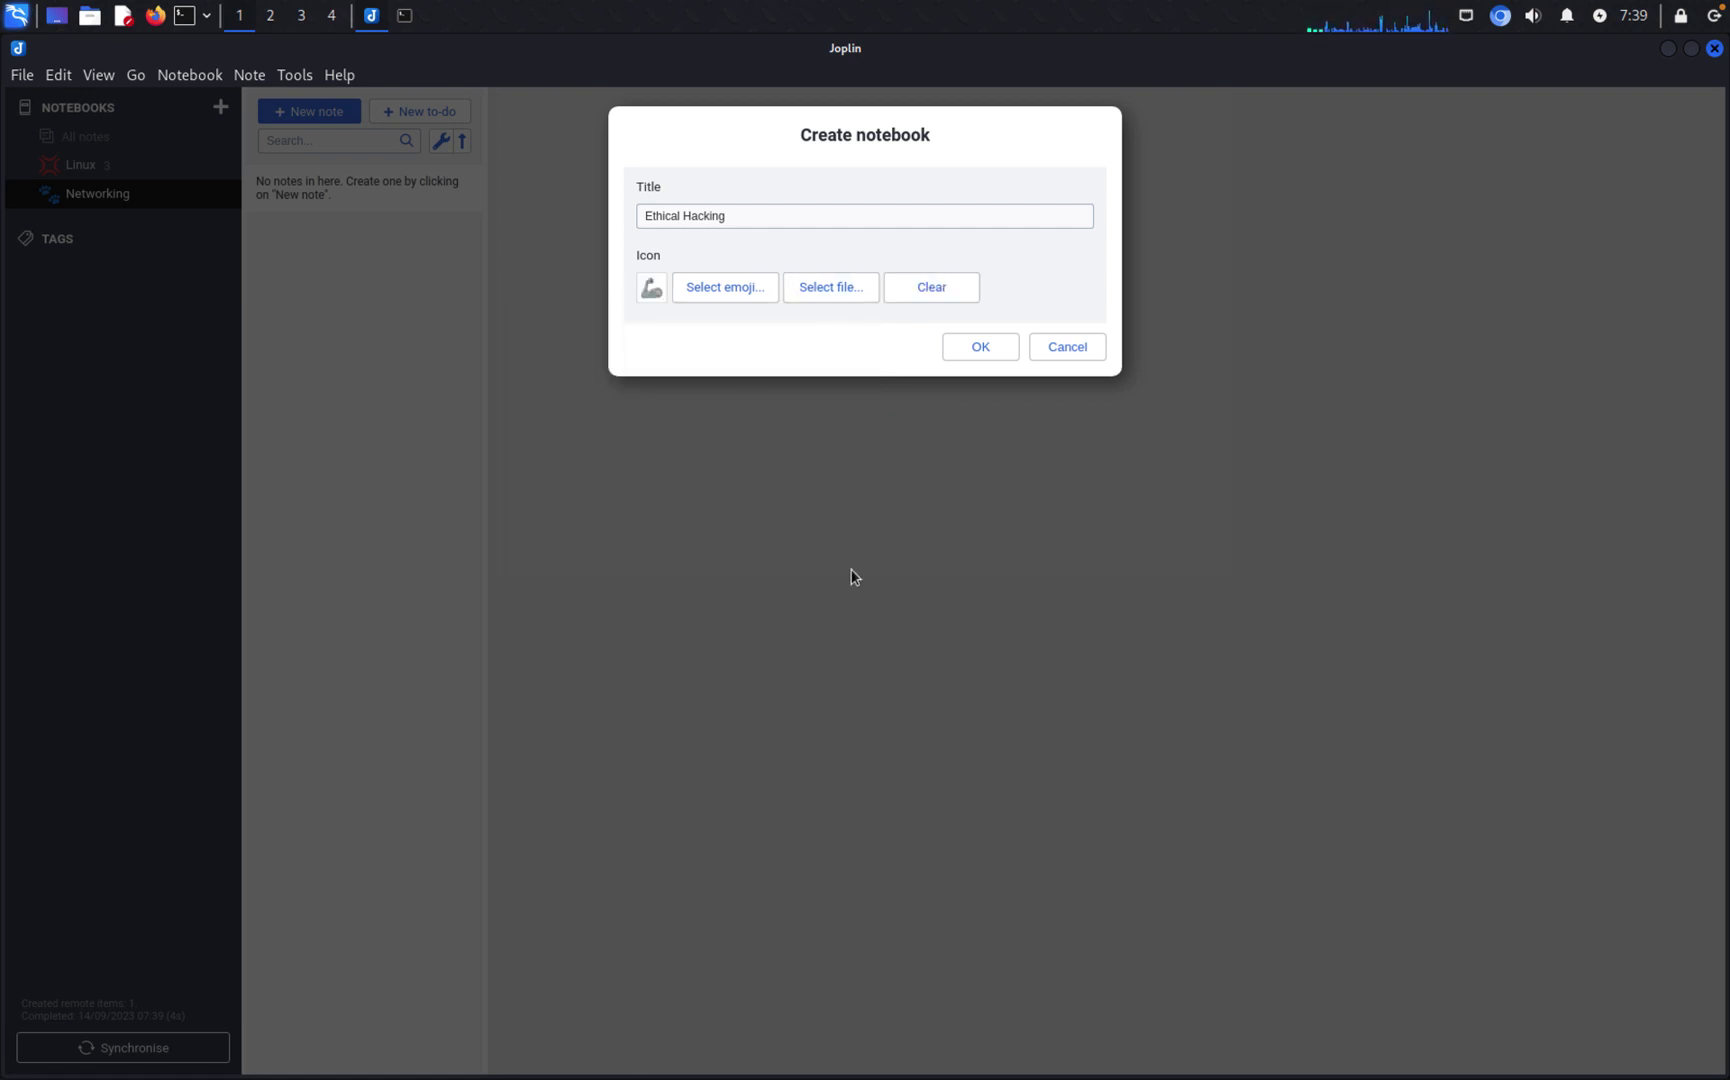
{"action": "left_click", "coordinate": [982, 346]}
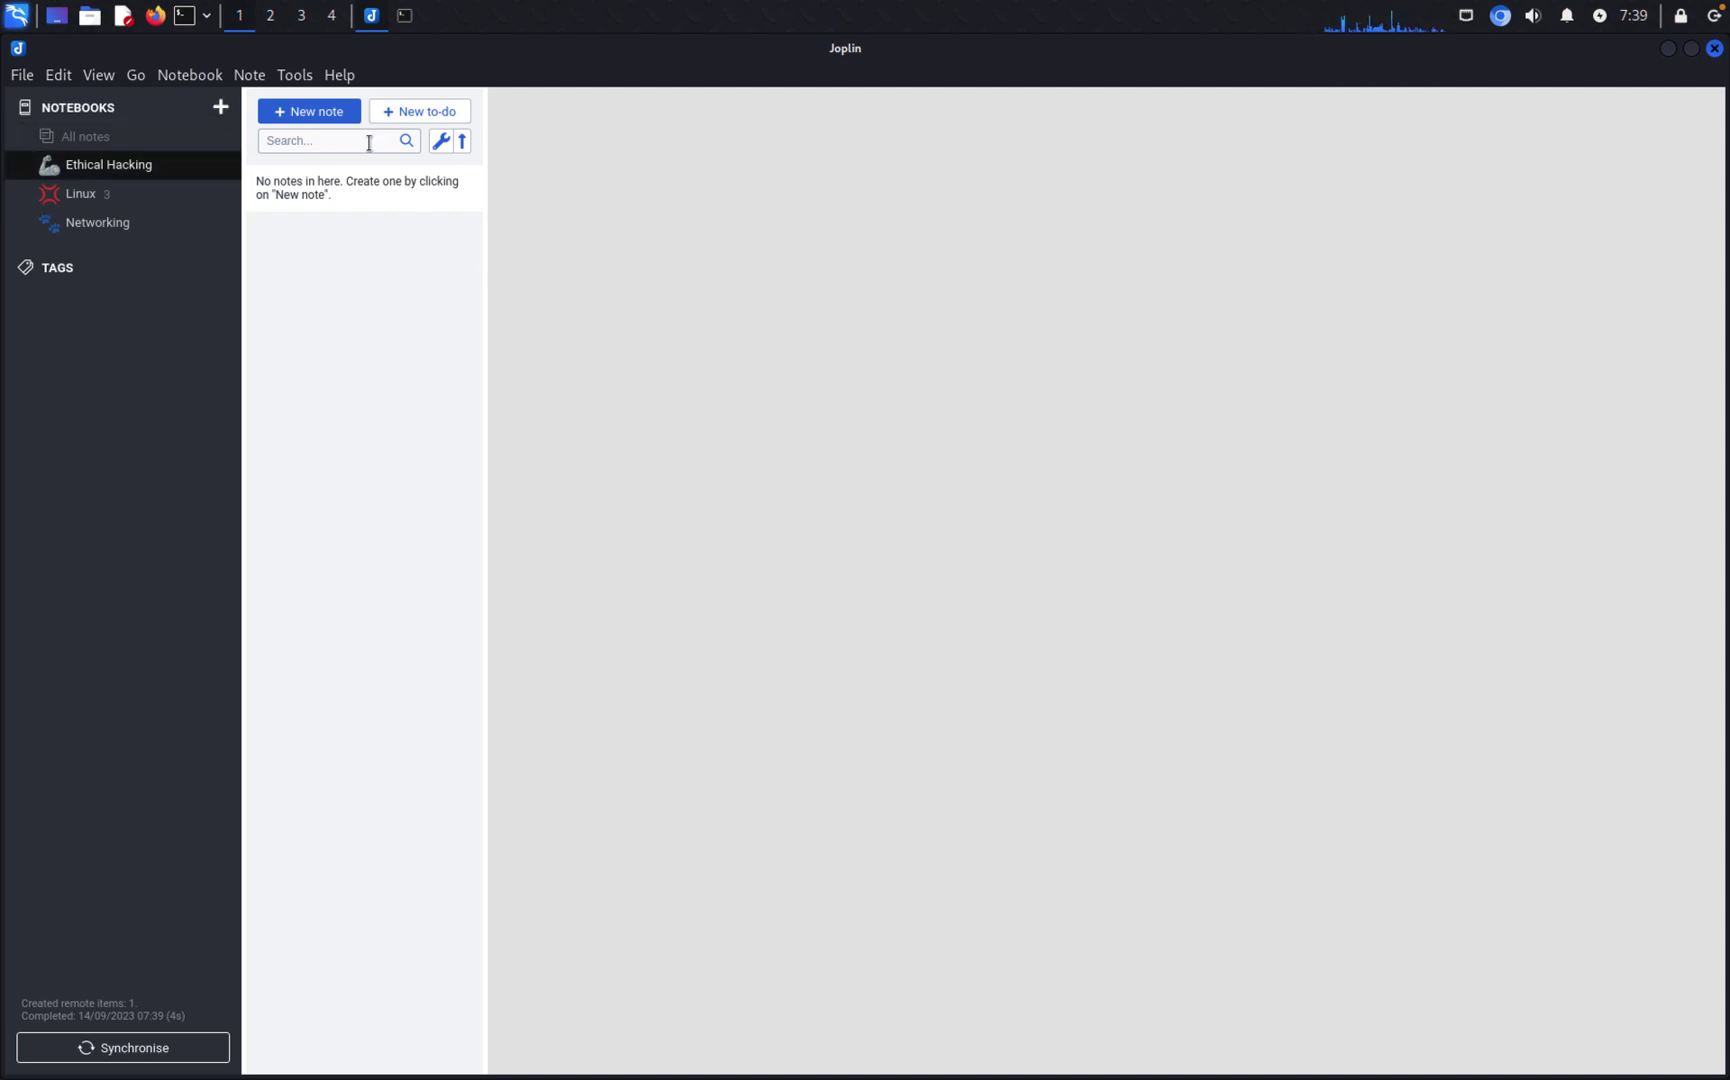
Step: Create a notebook titled "01. Information Gathering" without an icon and nest it inside the Ethical Hacking notebook
{"action": "left_click", "coordinate": [221, 111]}
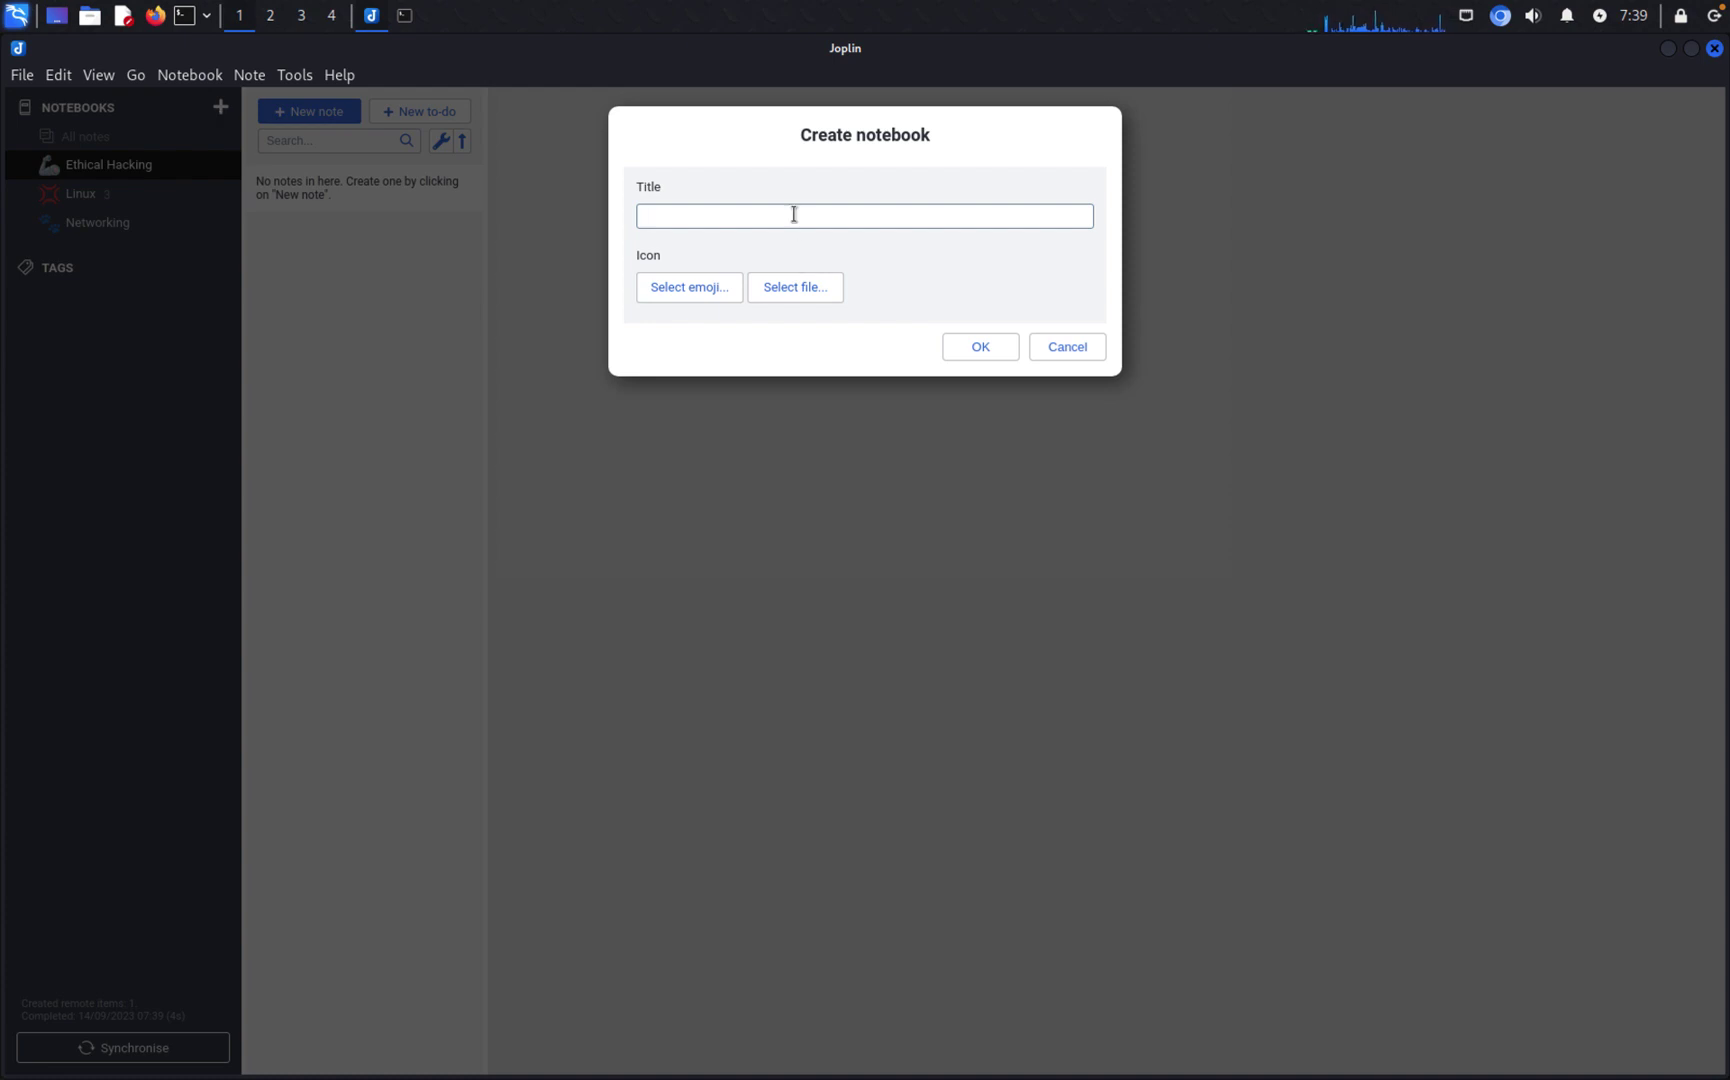
{"action": "type", "text": "01. Informati"}
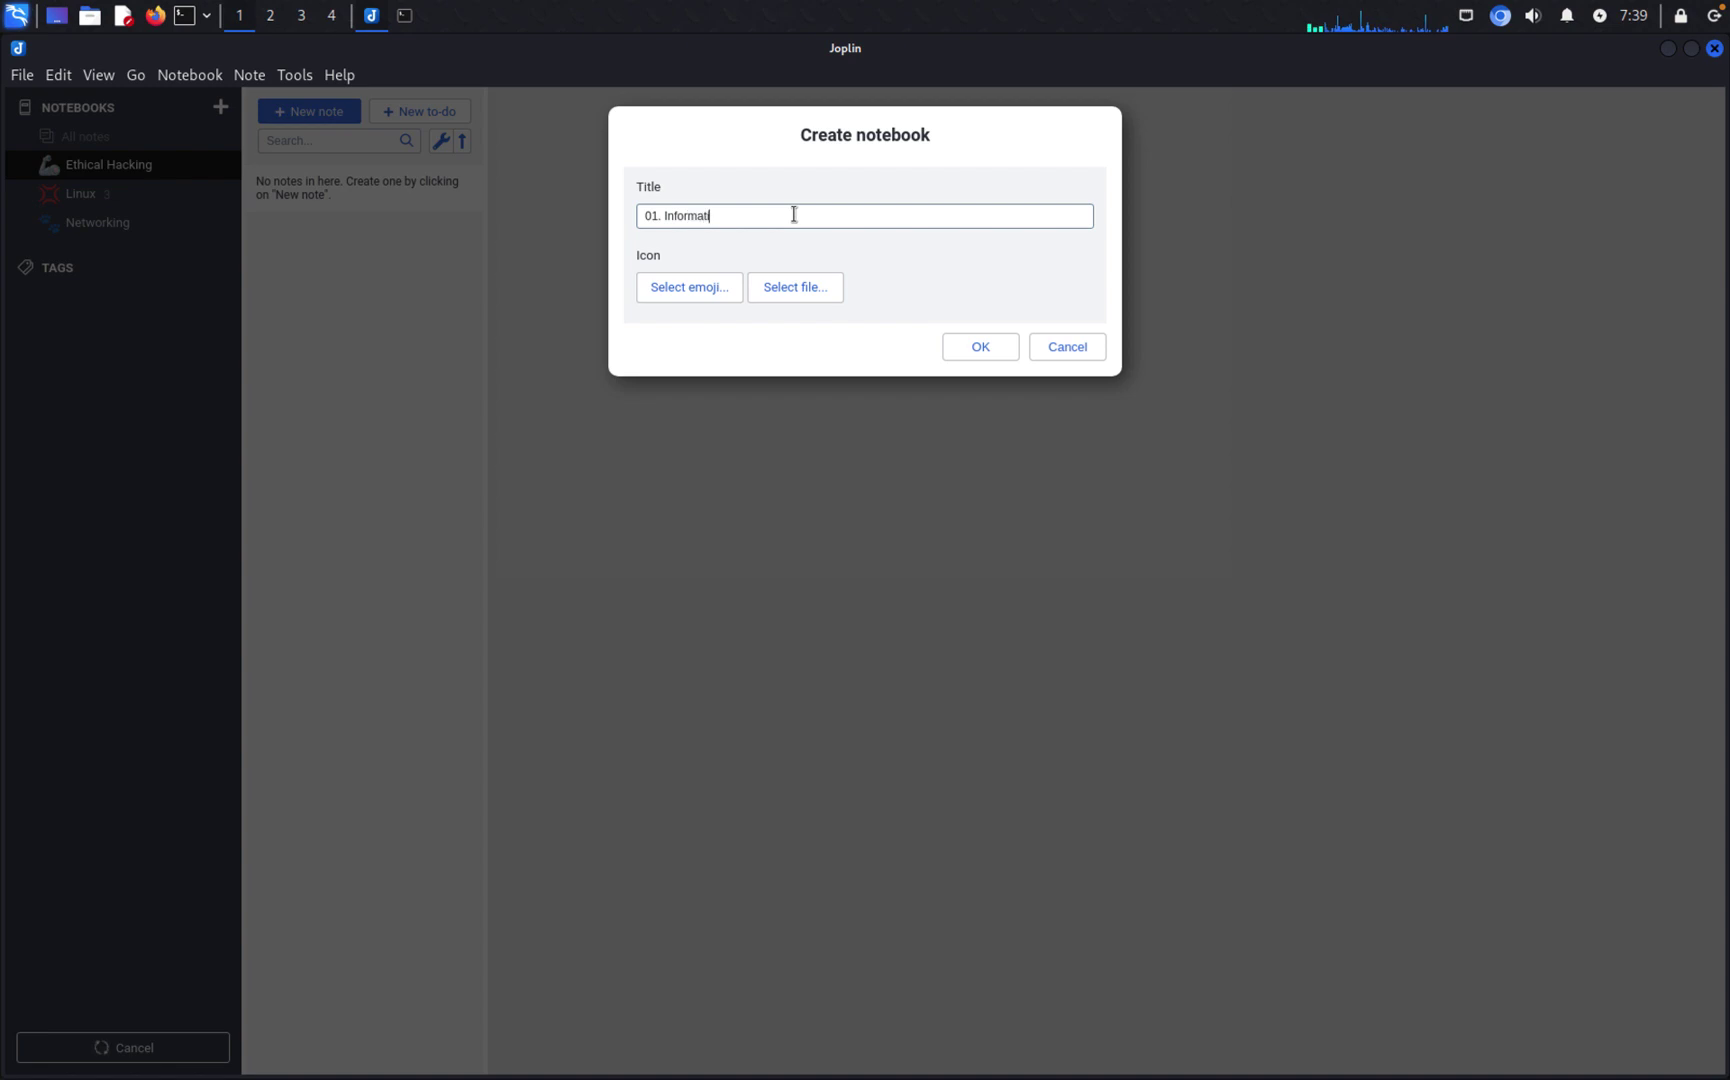
{"action": "type", "text": "on Gathering"}
{"action": "key", "text": "Return"}
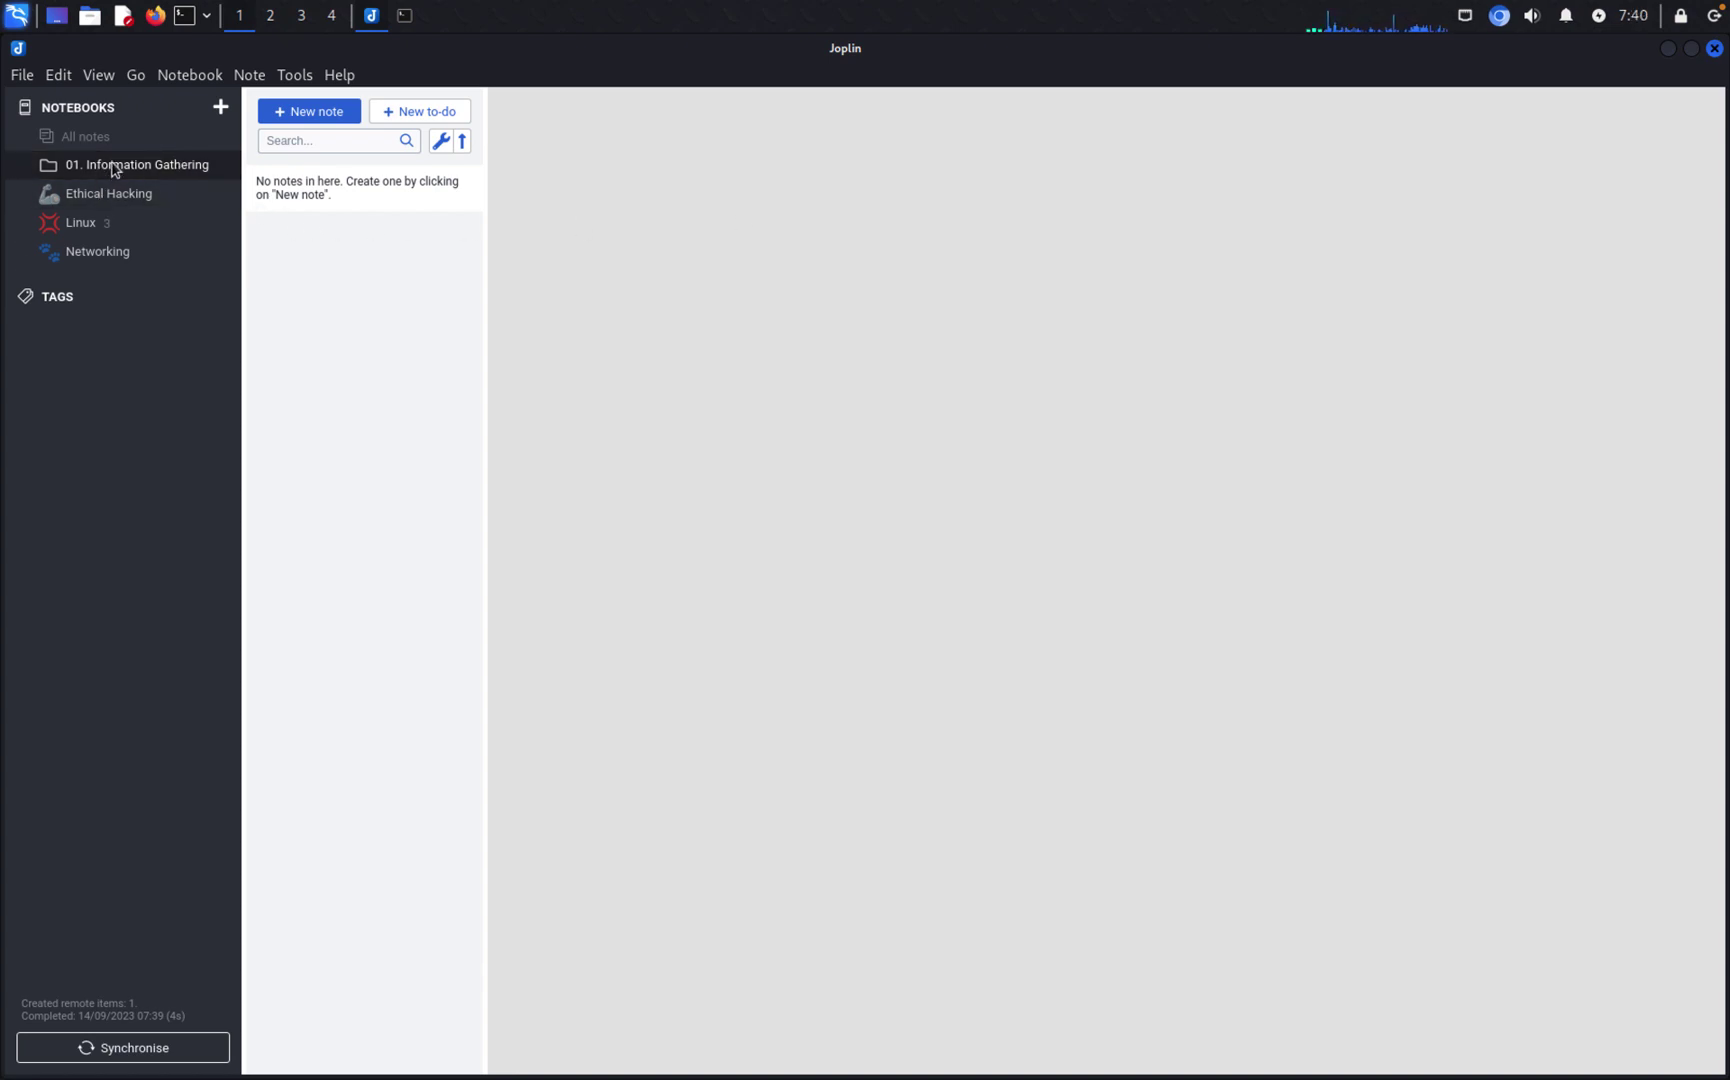
{"action": "left_click_drag", "start_coordinate": [113, 168], "coordinate": [116, 204]}
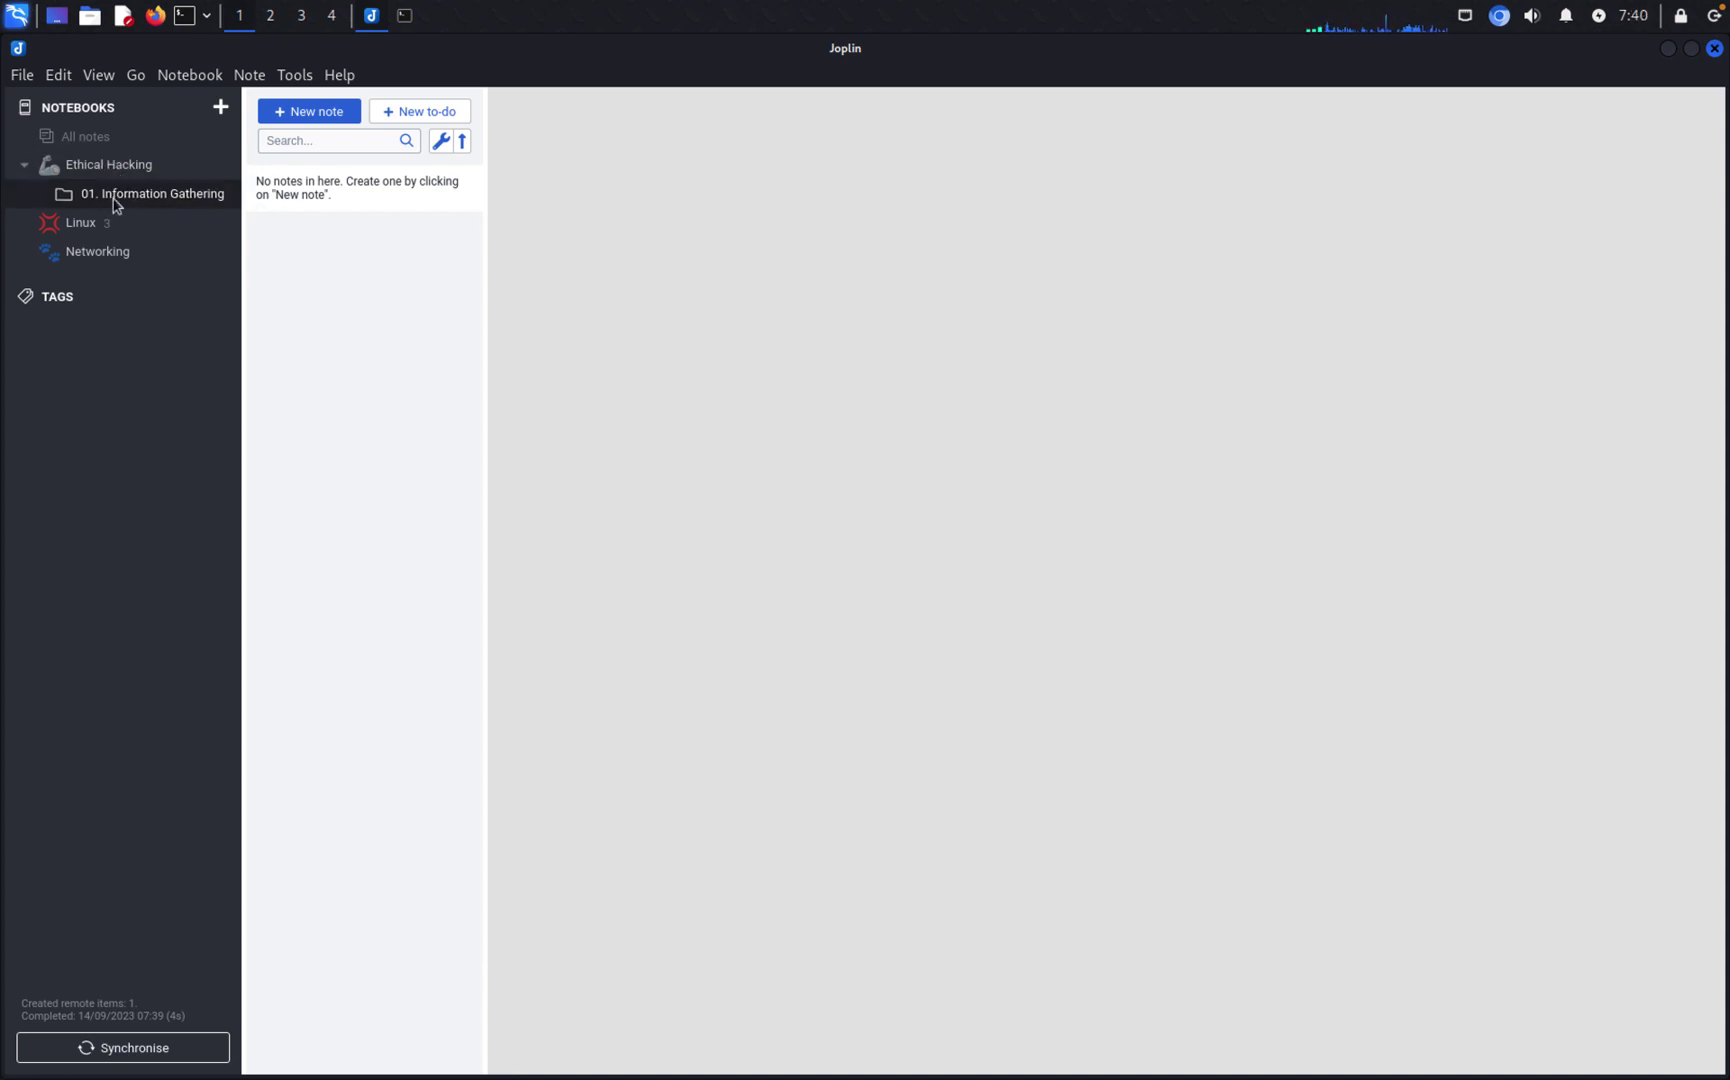
{"action": "left_click", "coordinate": [25, 166]}
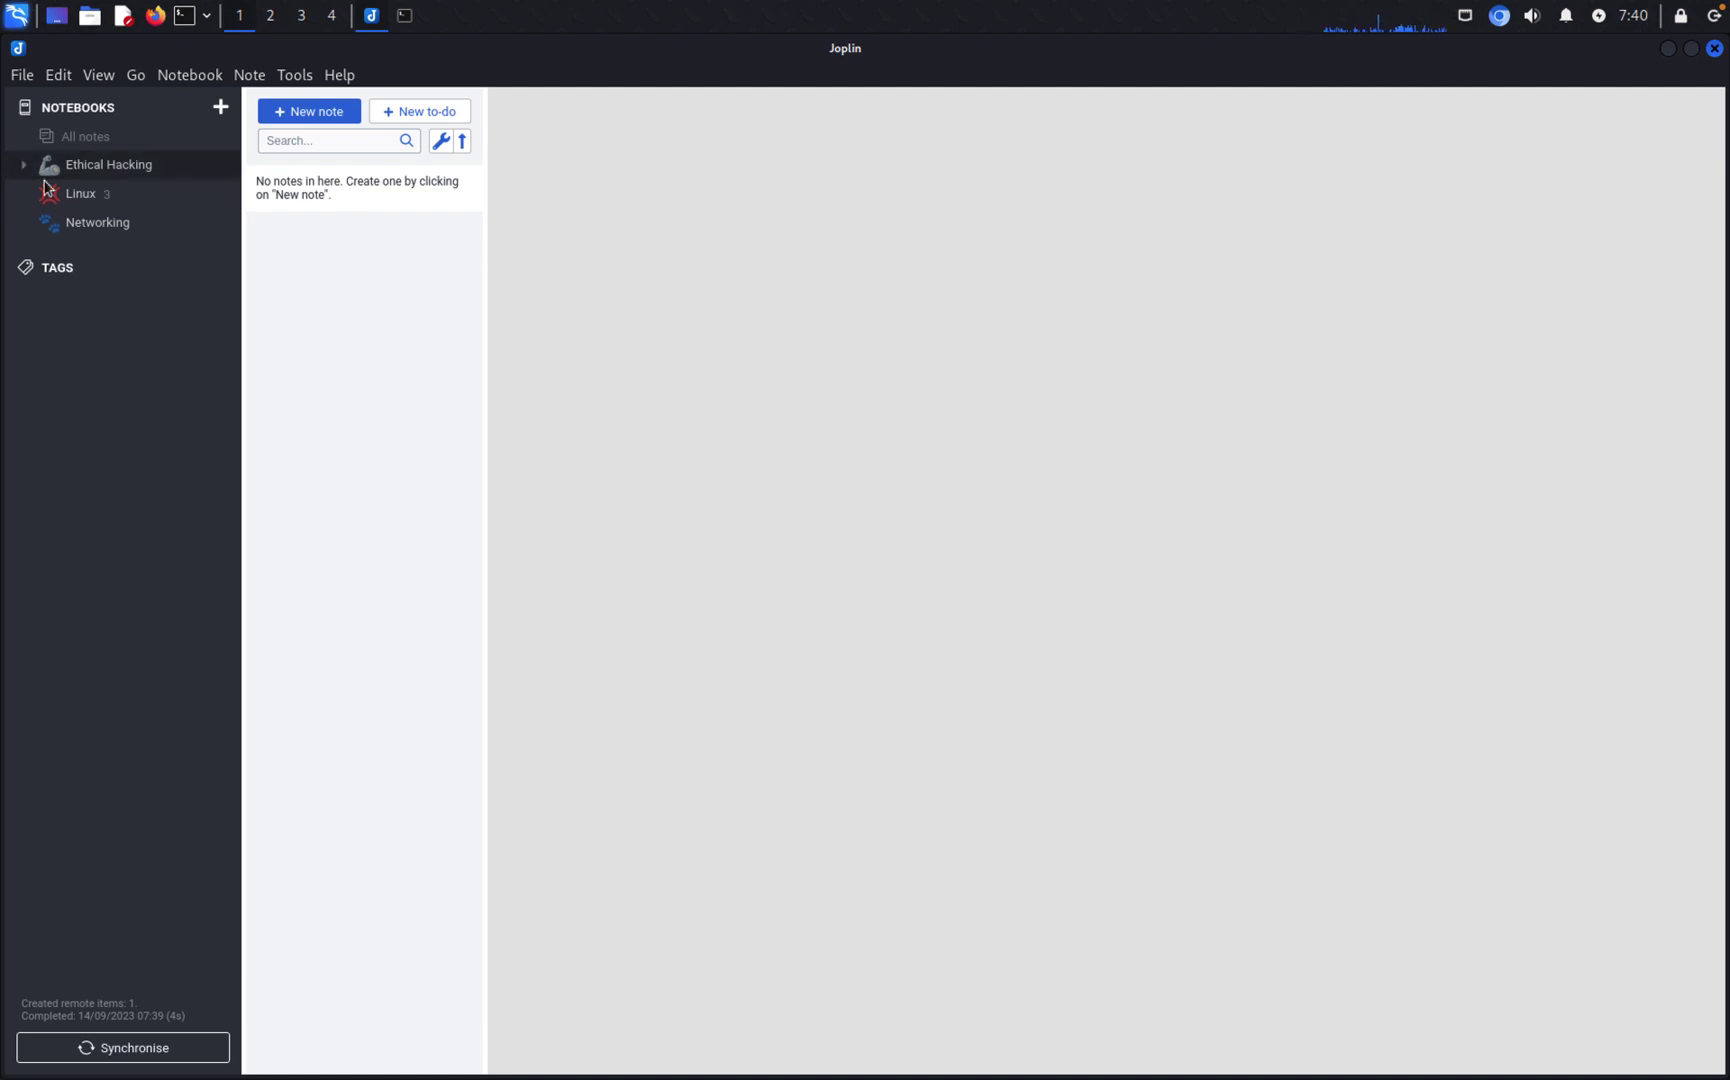
{"action": "left_click", "coordinate": [28, 170]}
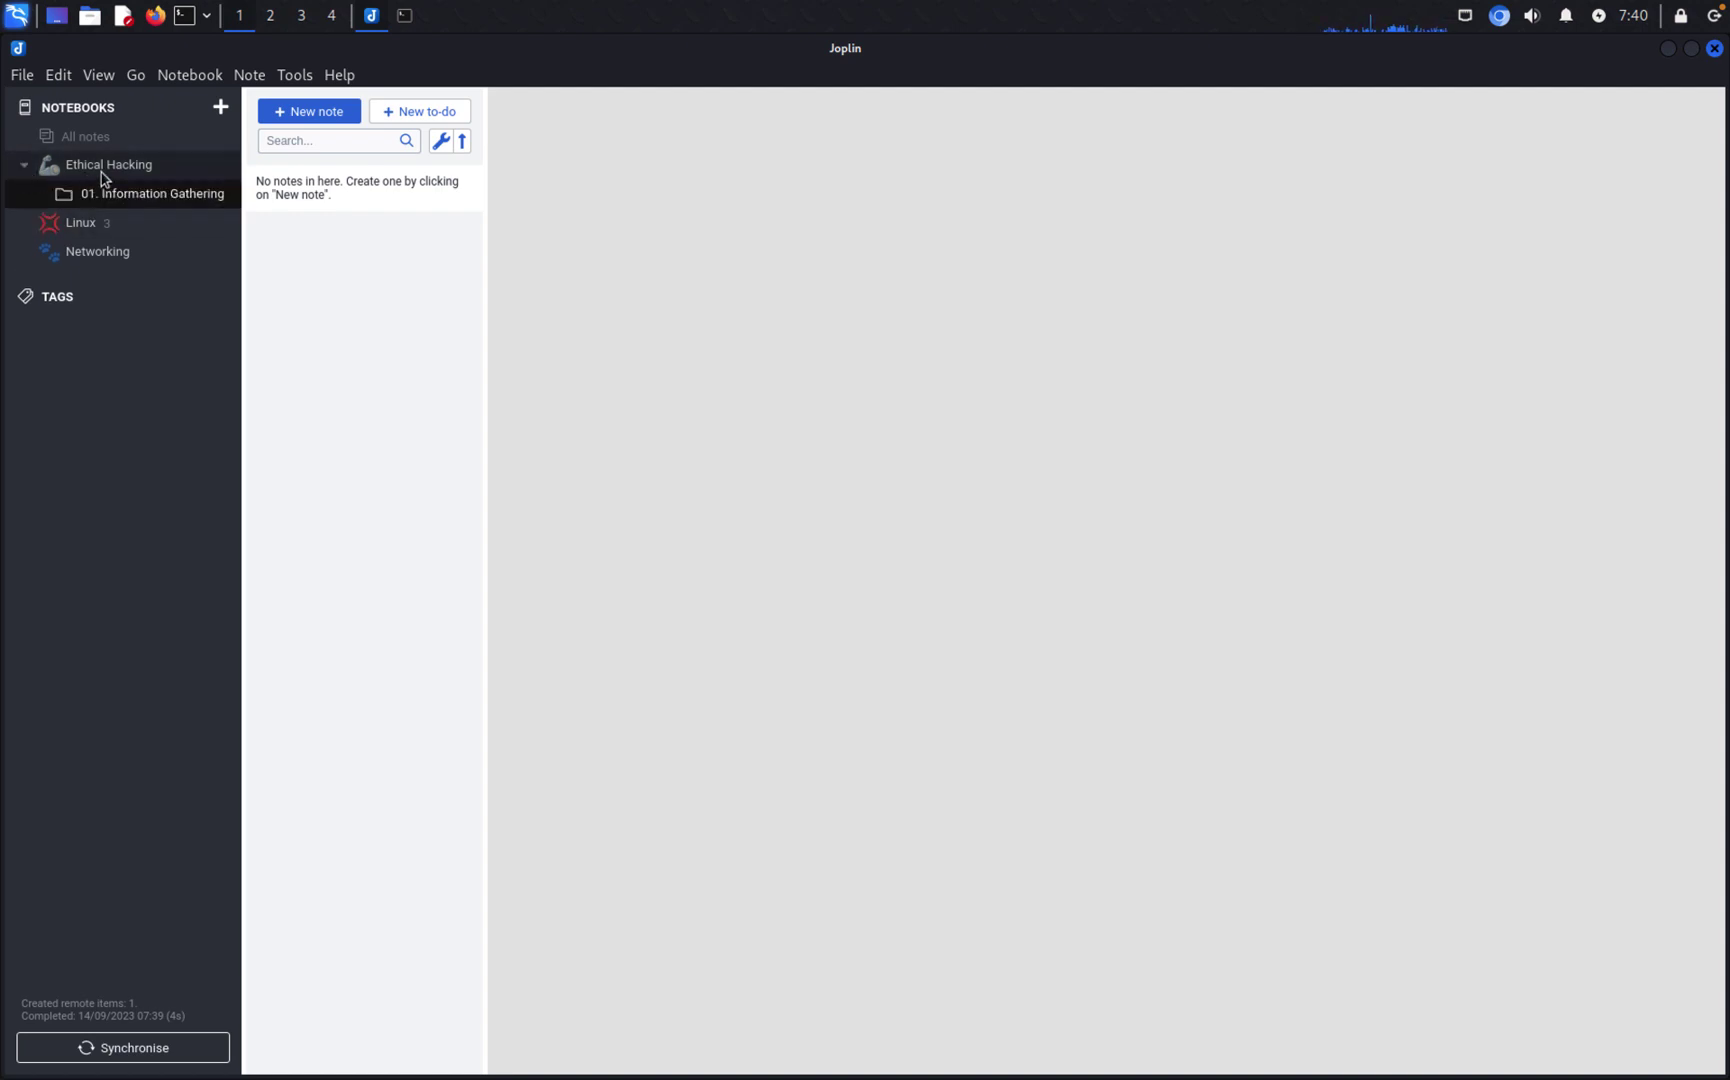
Step: Create a sub-notebook titled "02. Scanning" directly inside the Ethical Hacking notebook
{"action": "left_click", "coordinate": [142, 200]}
{"action": "left_click", "coordinate": [144, 176]}
{"action": "right_click", "coordinate": [144, 177]}
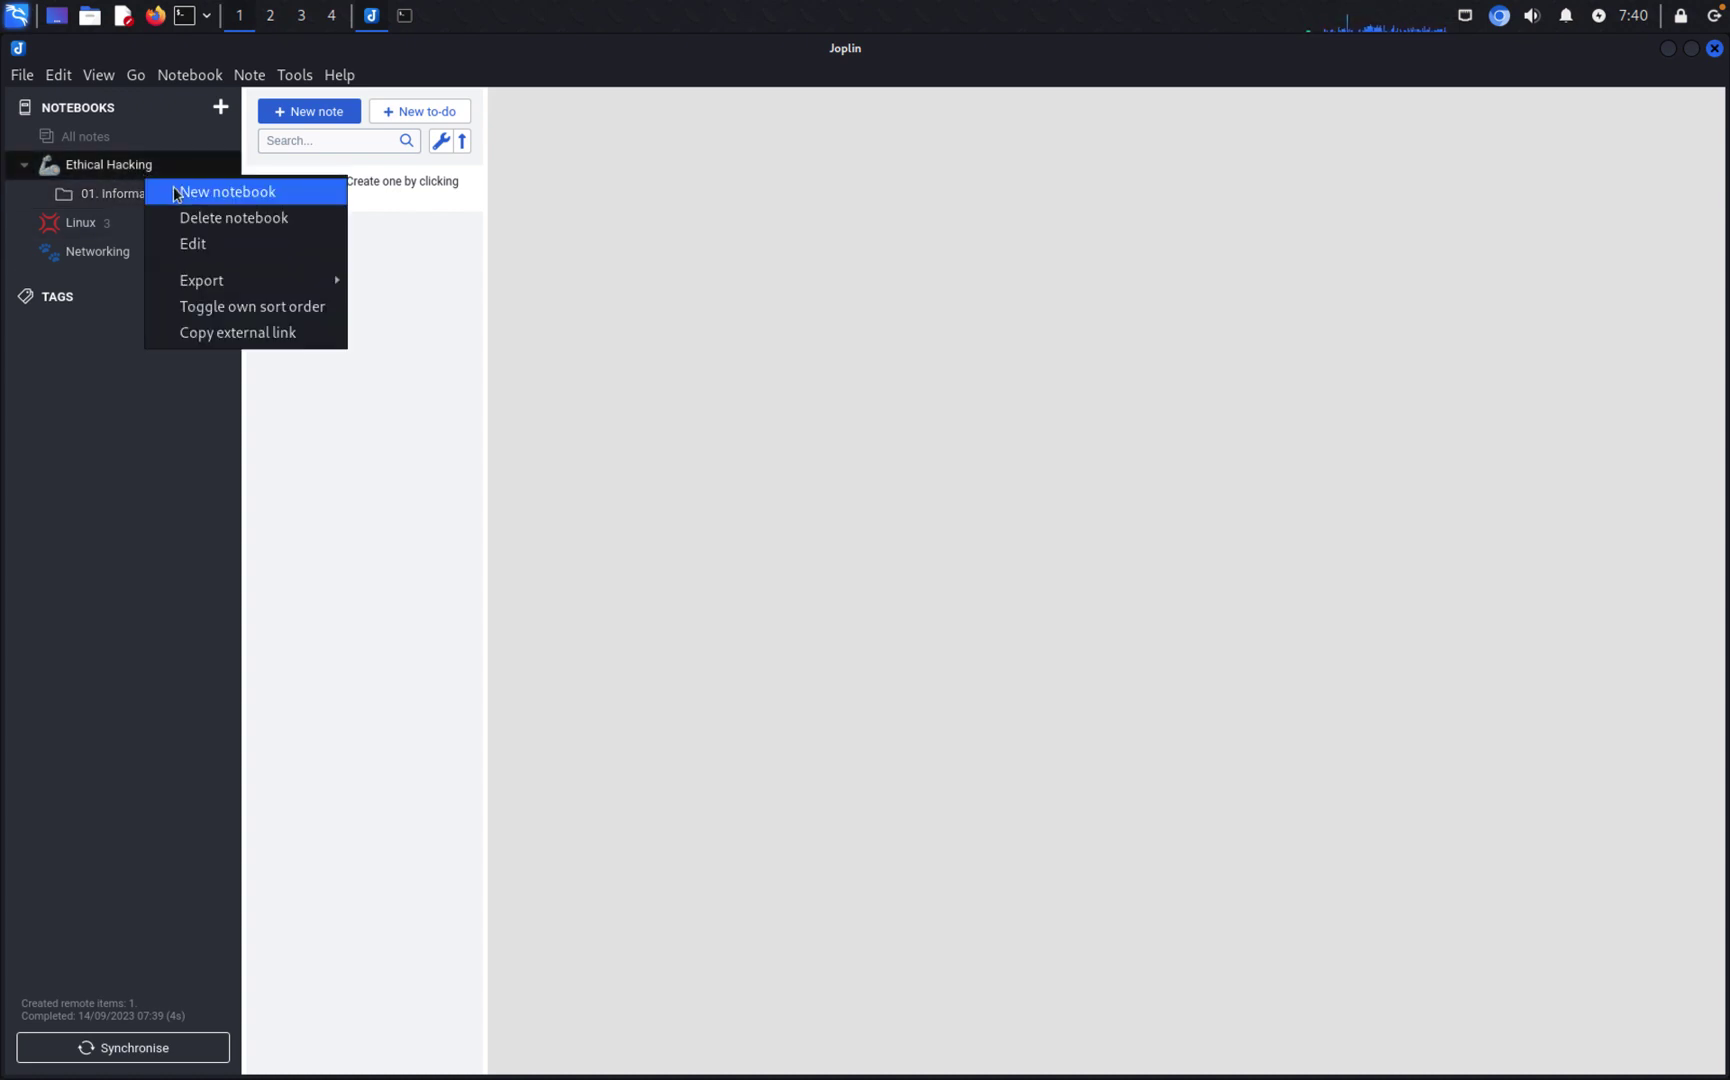
{"action": "left_click", "coordinate": [175, 192]}
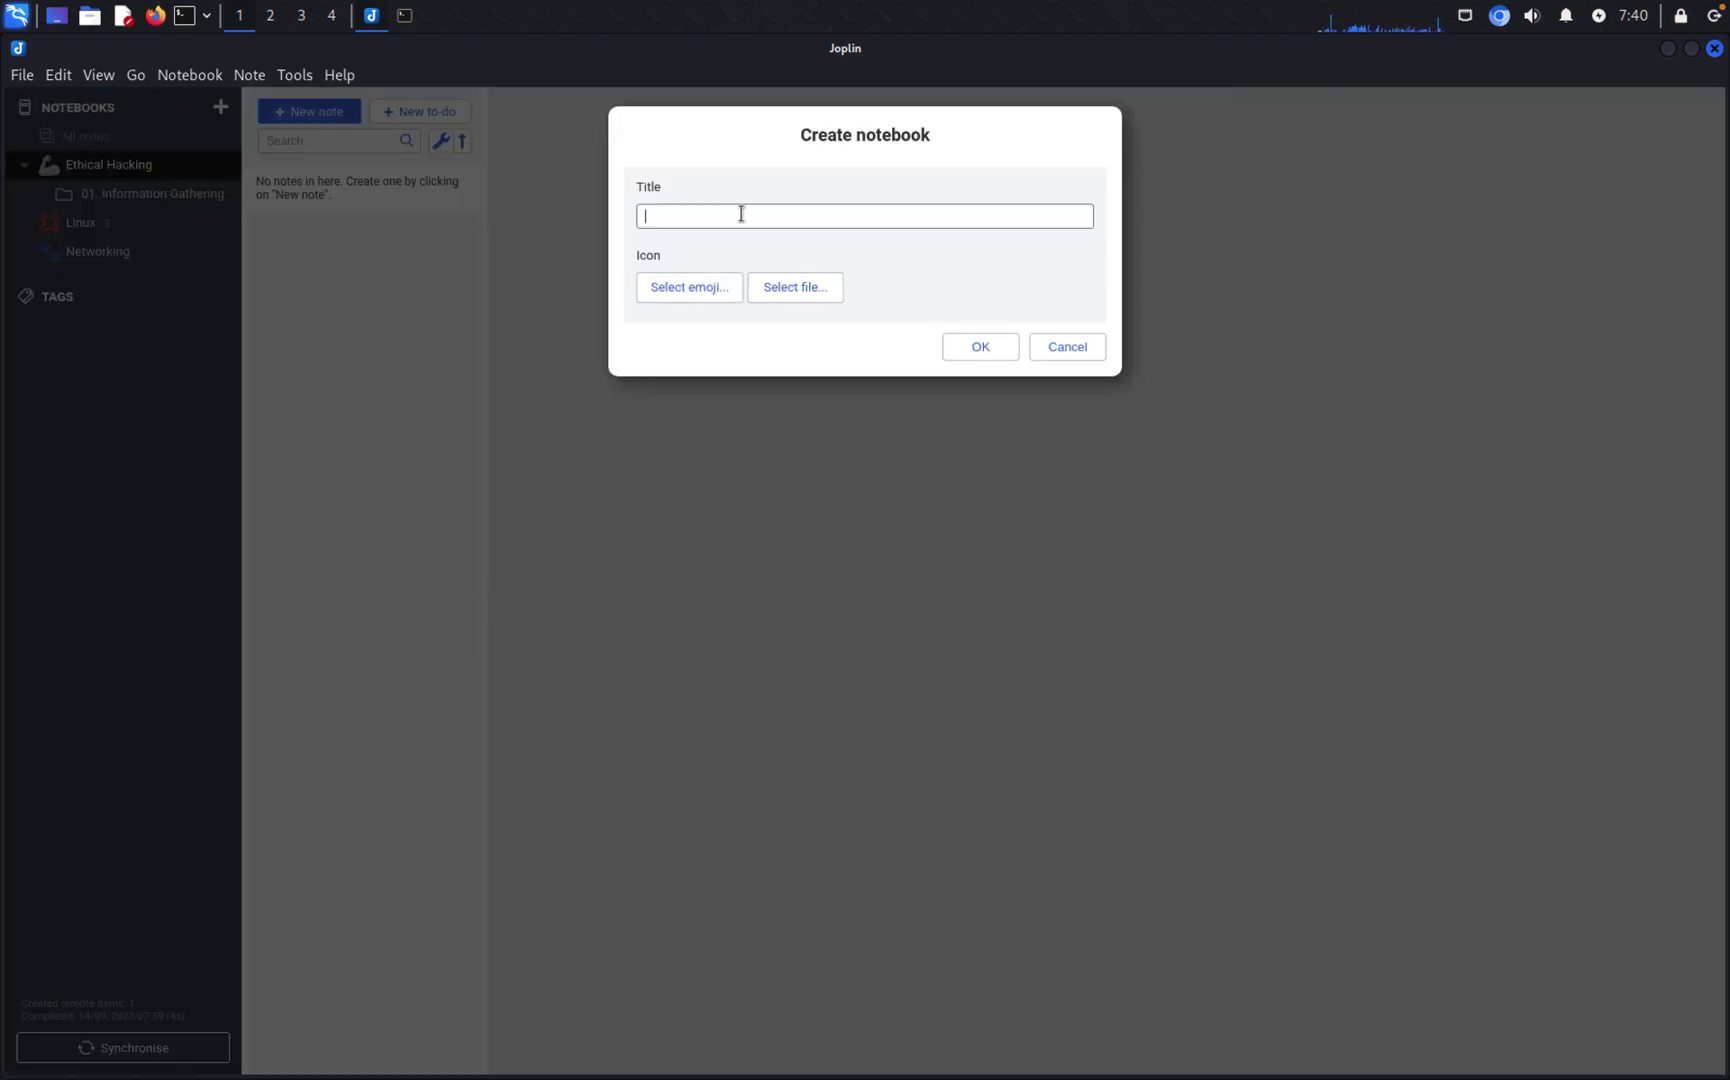
{"action": "type", "text": "02. Scanning"}
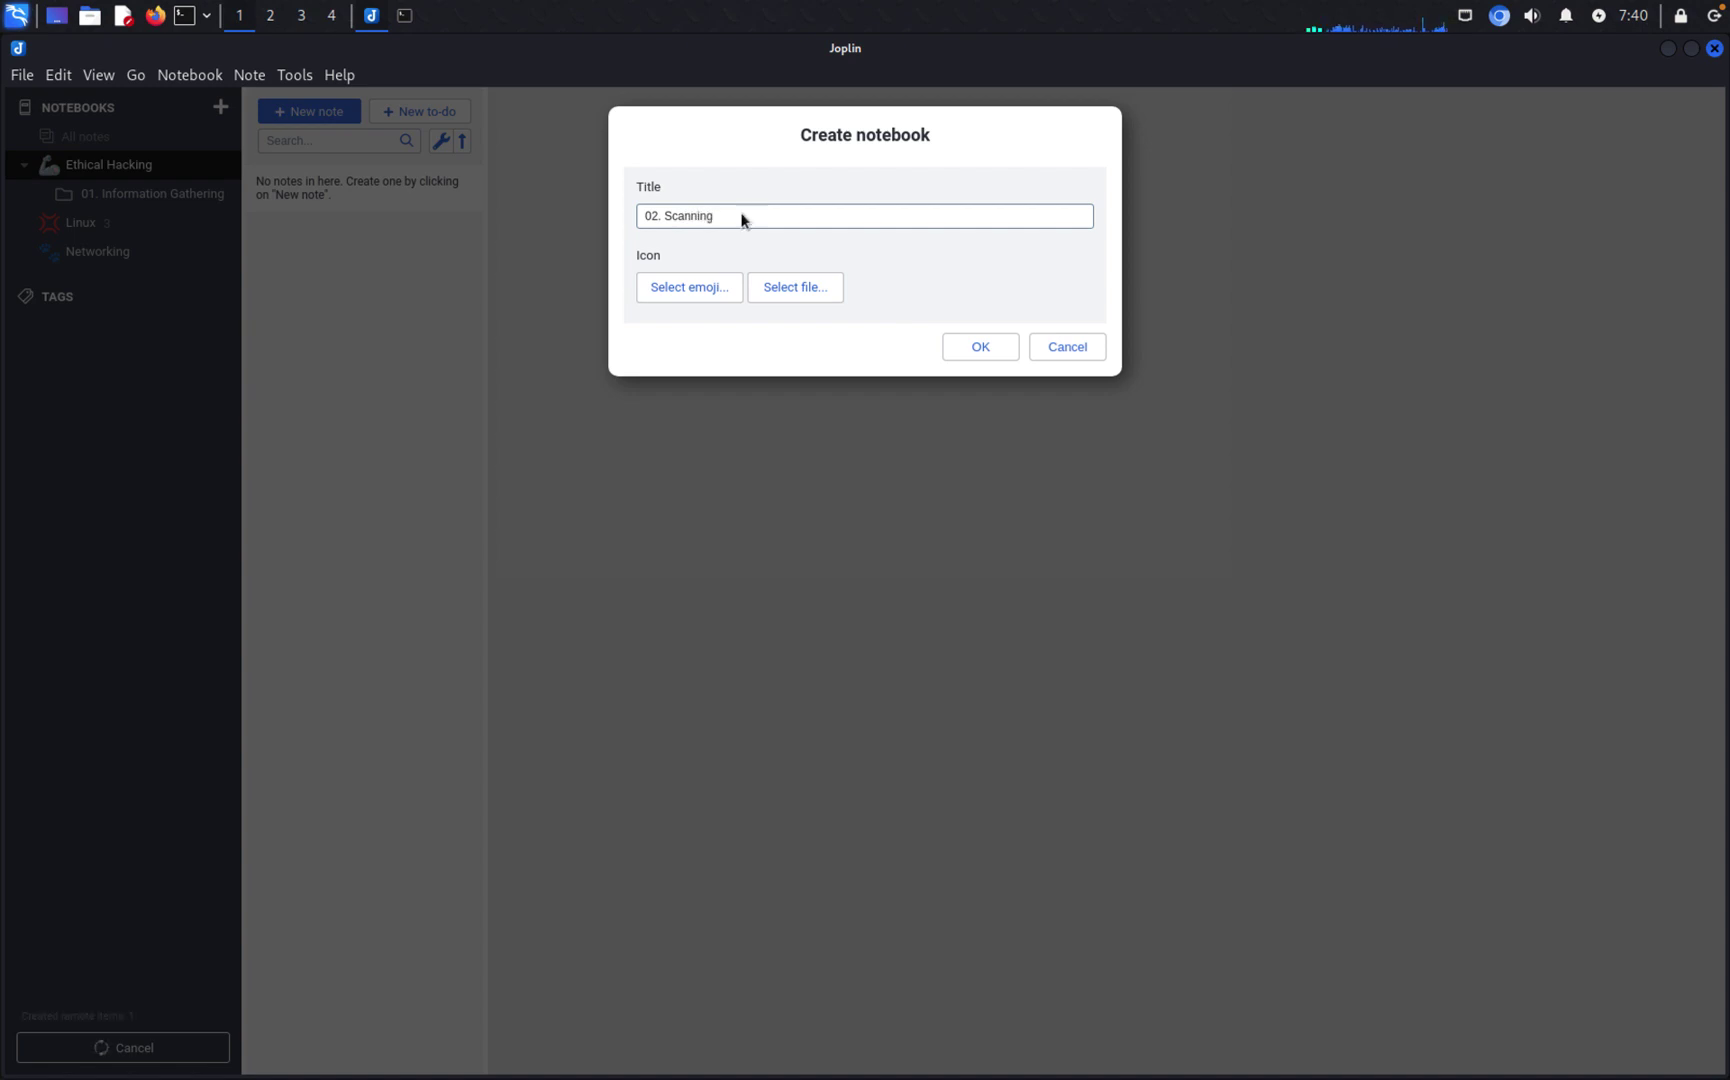
{"action": "key", "text": "Return"}
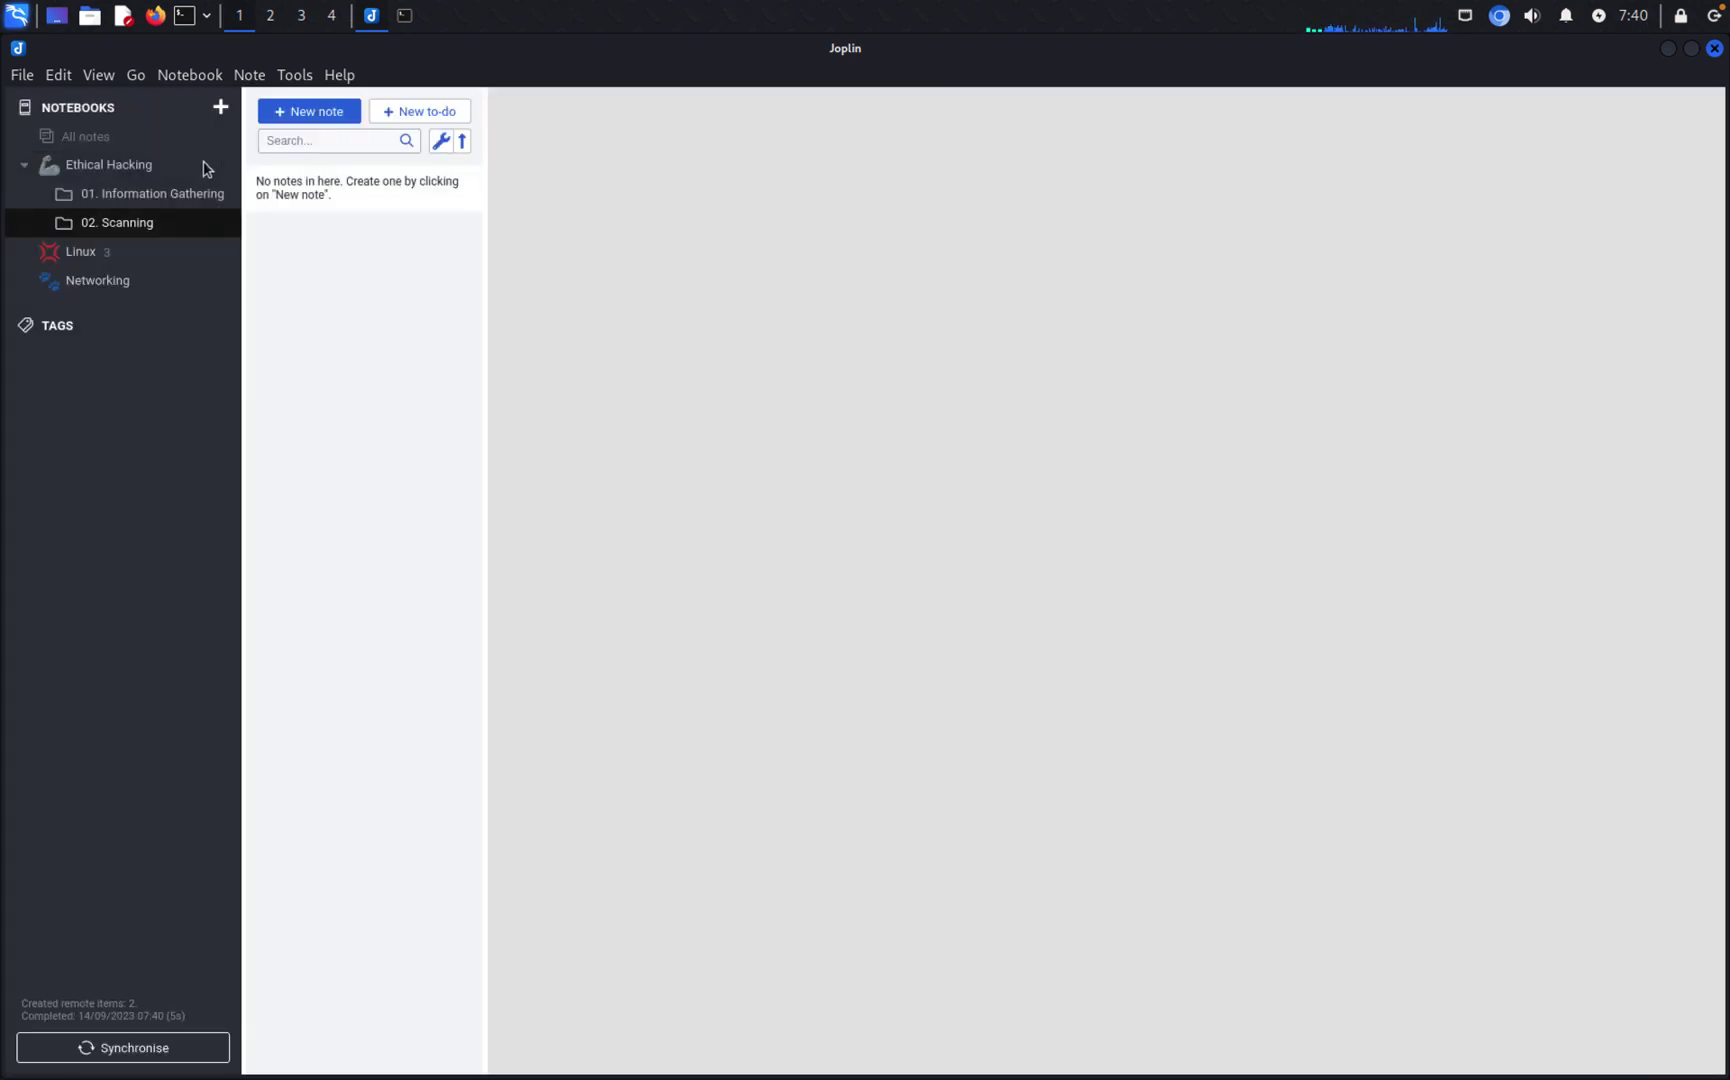
Step: Create another sub-notebook titled "03. Vulnerability Scanning" inside the Ethical Hacking notebook
{"action": "left_click", "coordinate": [143, 175]}
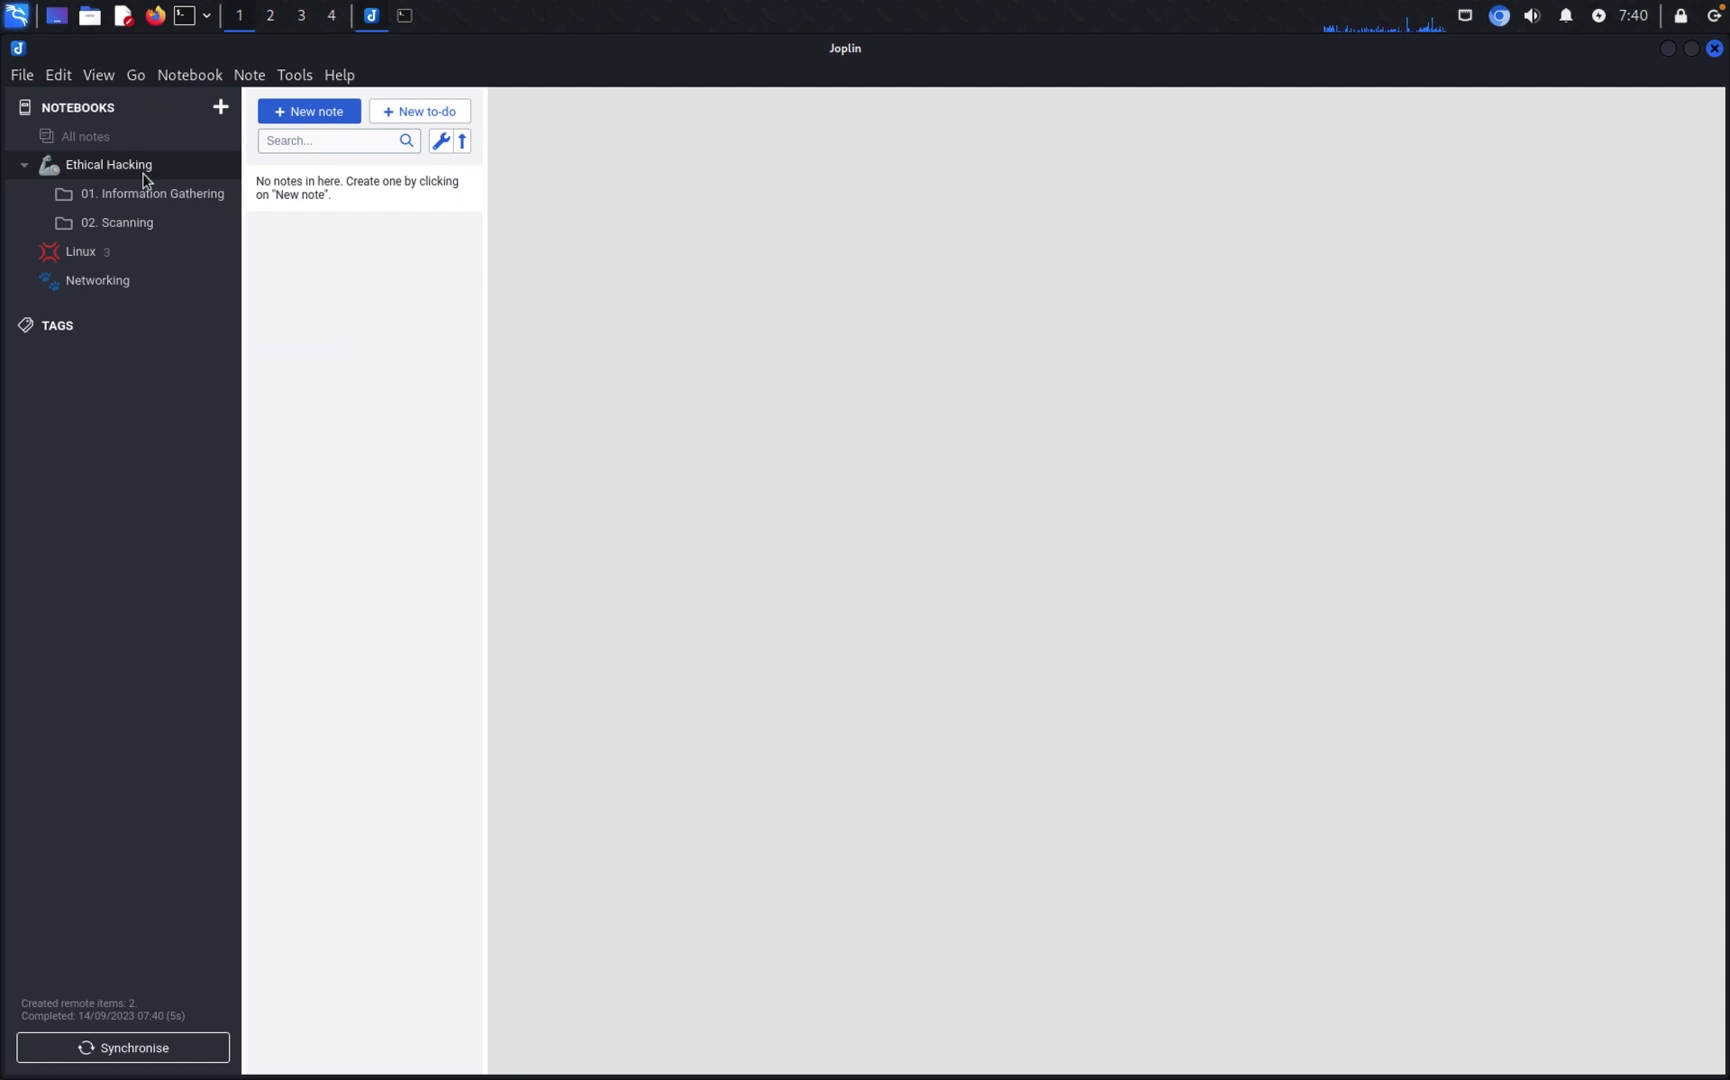
{"action": "right_click", "coordinate": [143, 178]}
{"action": "left_click", "coordinate": [178, 190]}
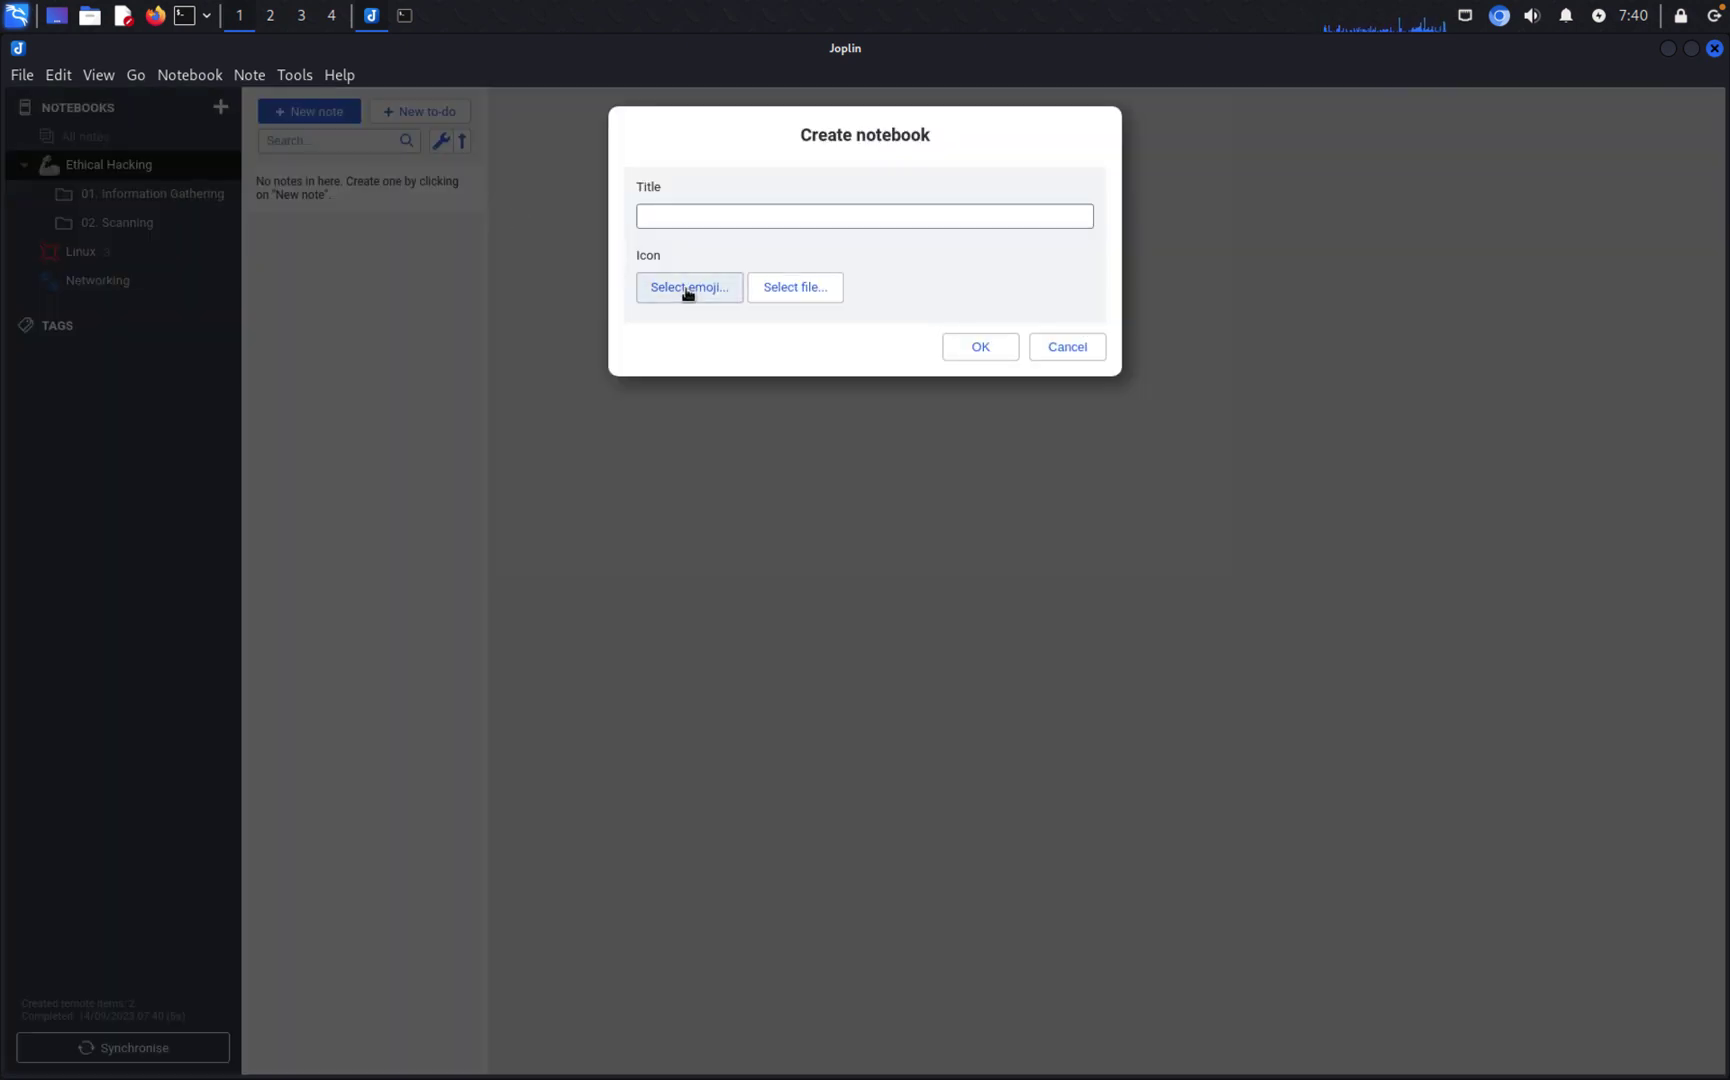
{"action": "type", "text": "03. Vulner"}
{"action": "type", "text": "ity Scanning"}
{"action": "key", "text": "Return"}
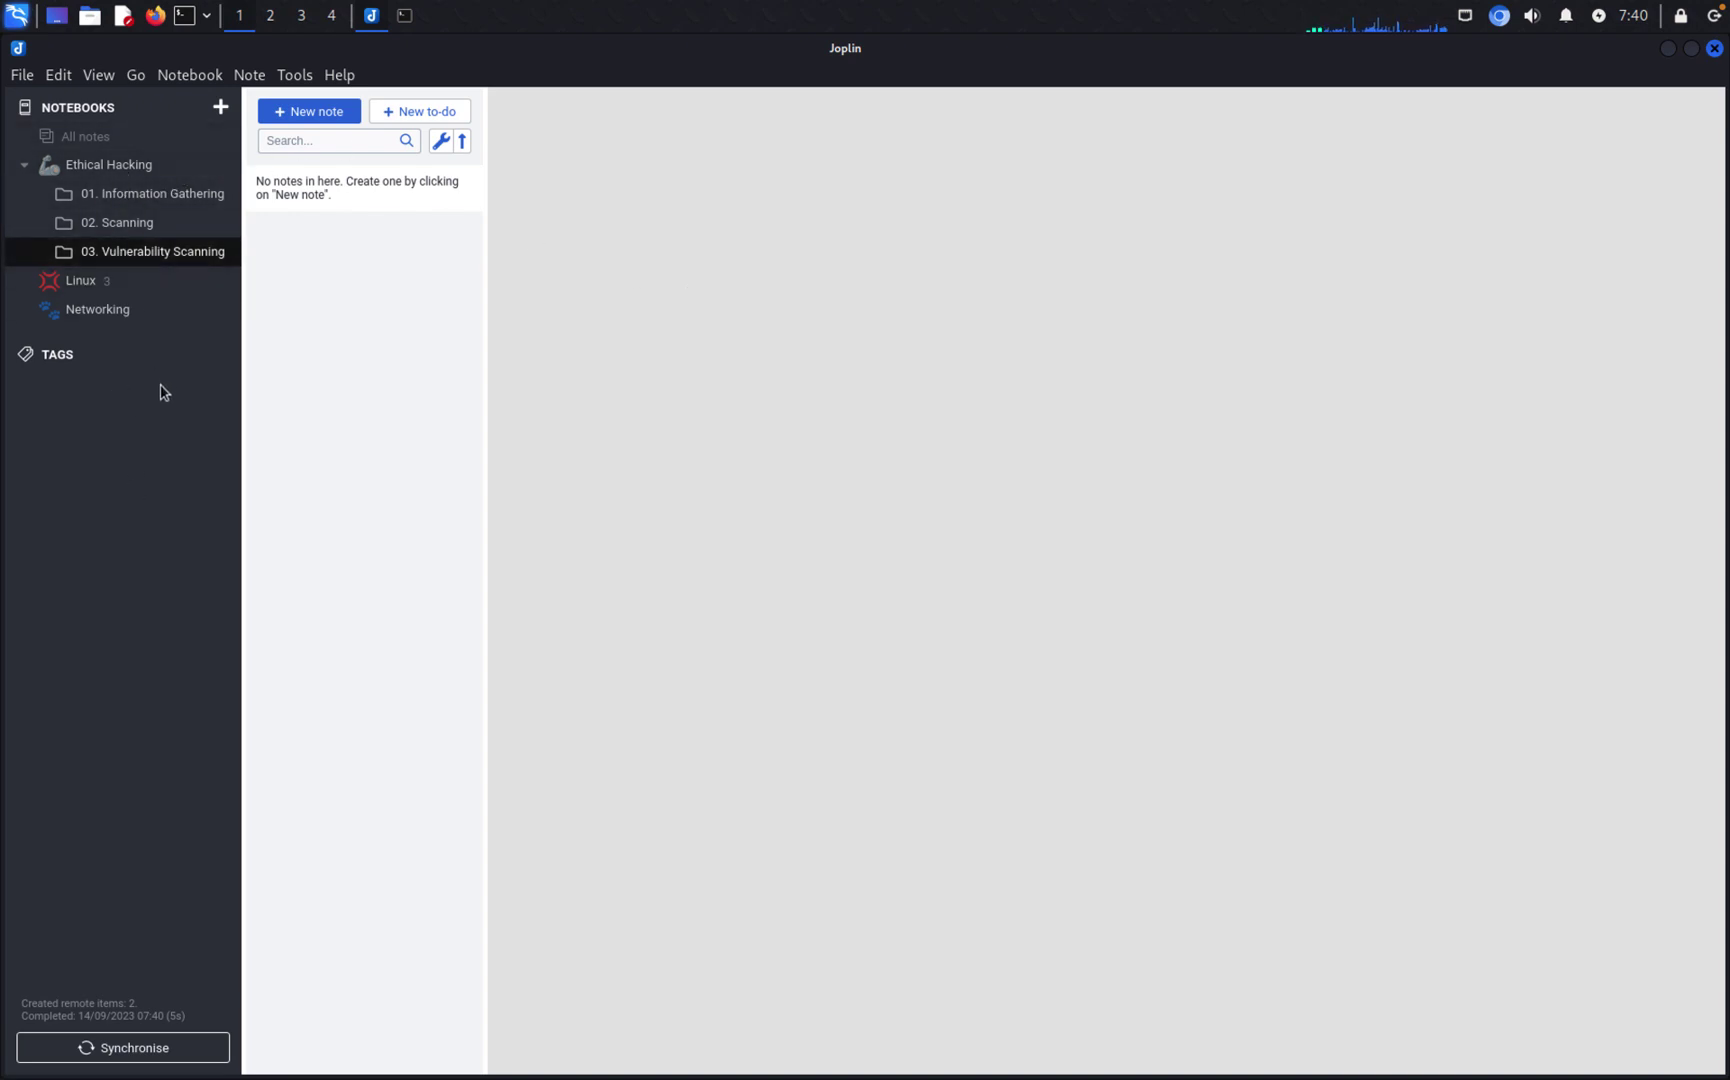
Step: Add a new note titled "1. Introduction" to the "01. Information Gathering" sub-notebook
{"action": "left_click", "coordinate": [124, 201]}
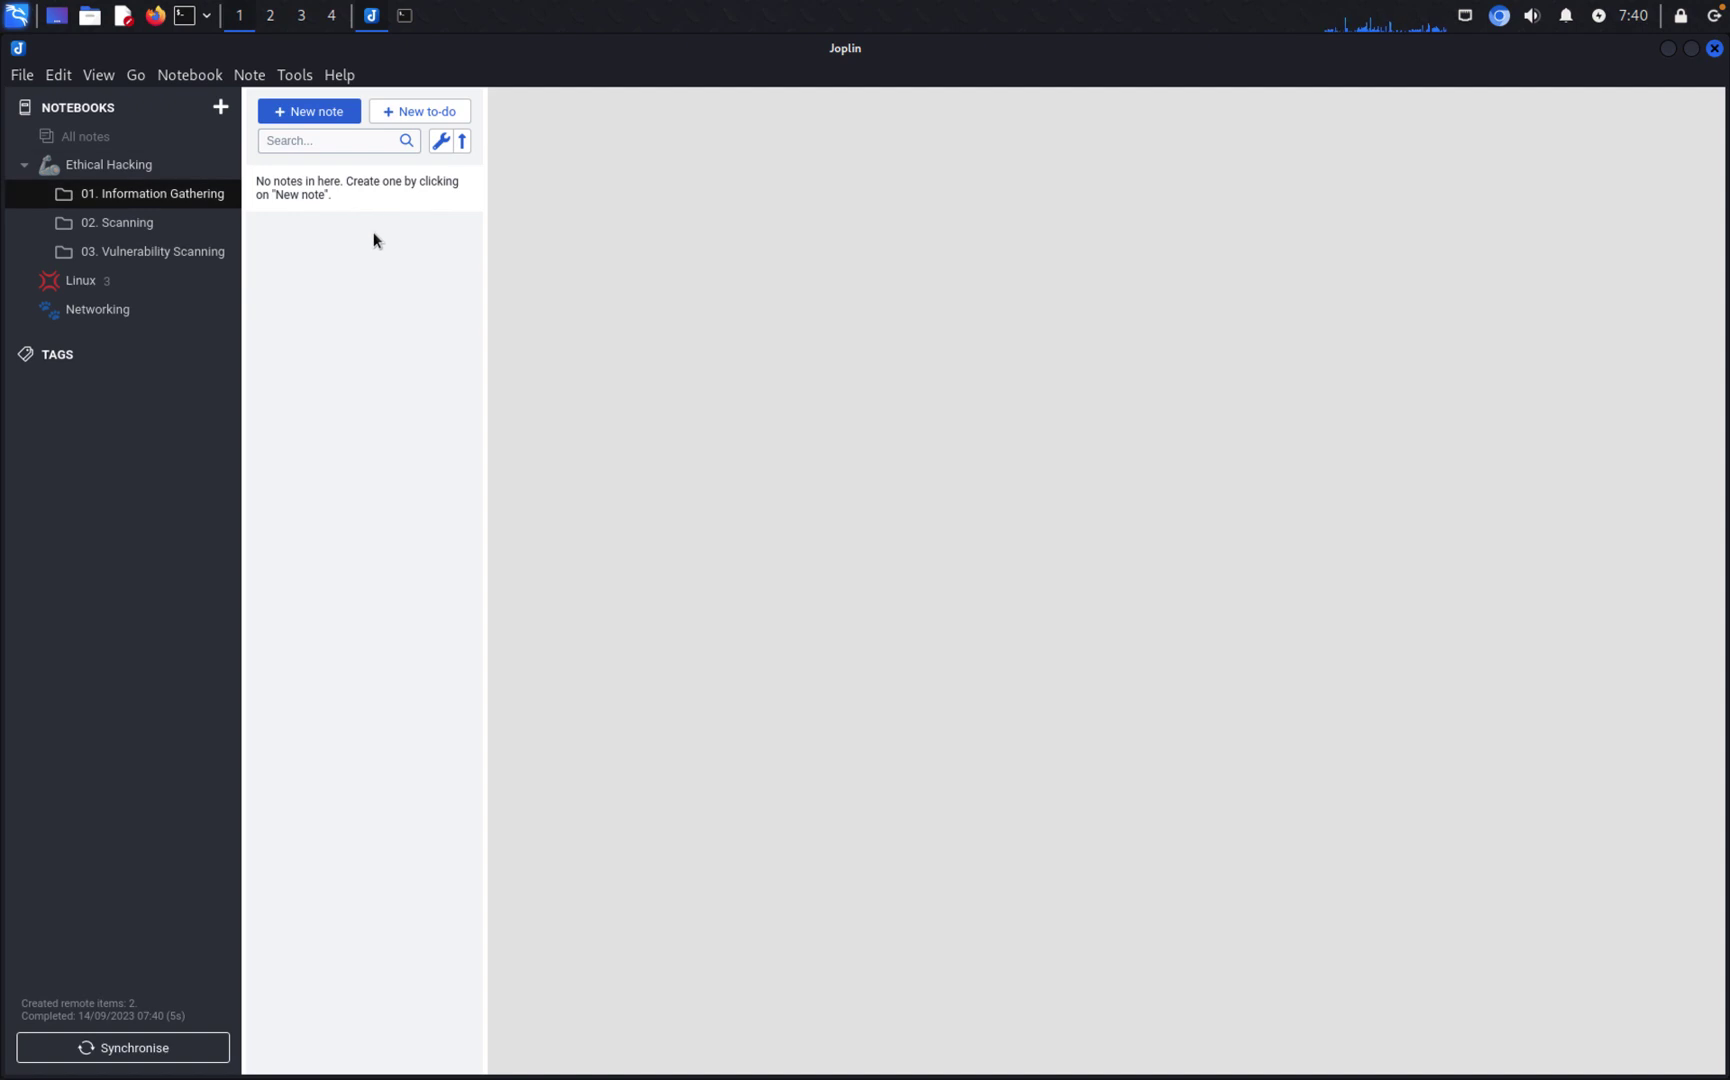
{"action": "left_click", "coordinate": [323, 128]}
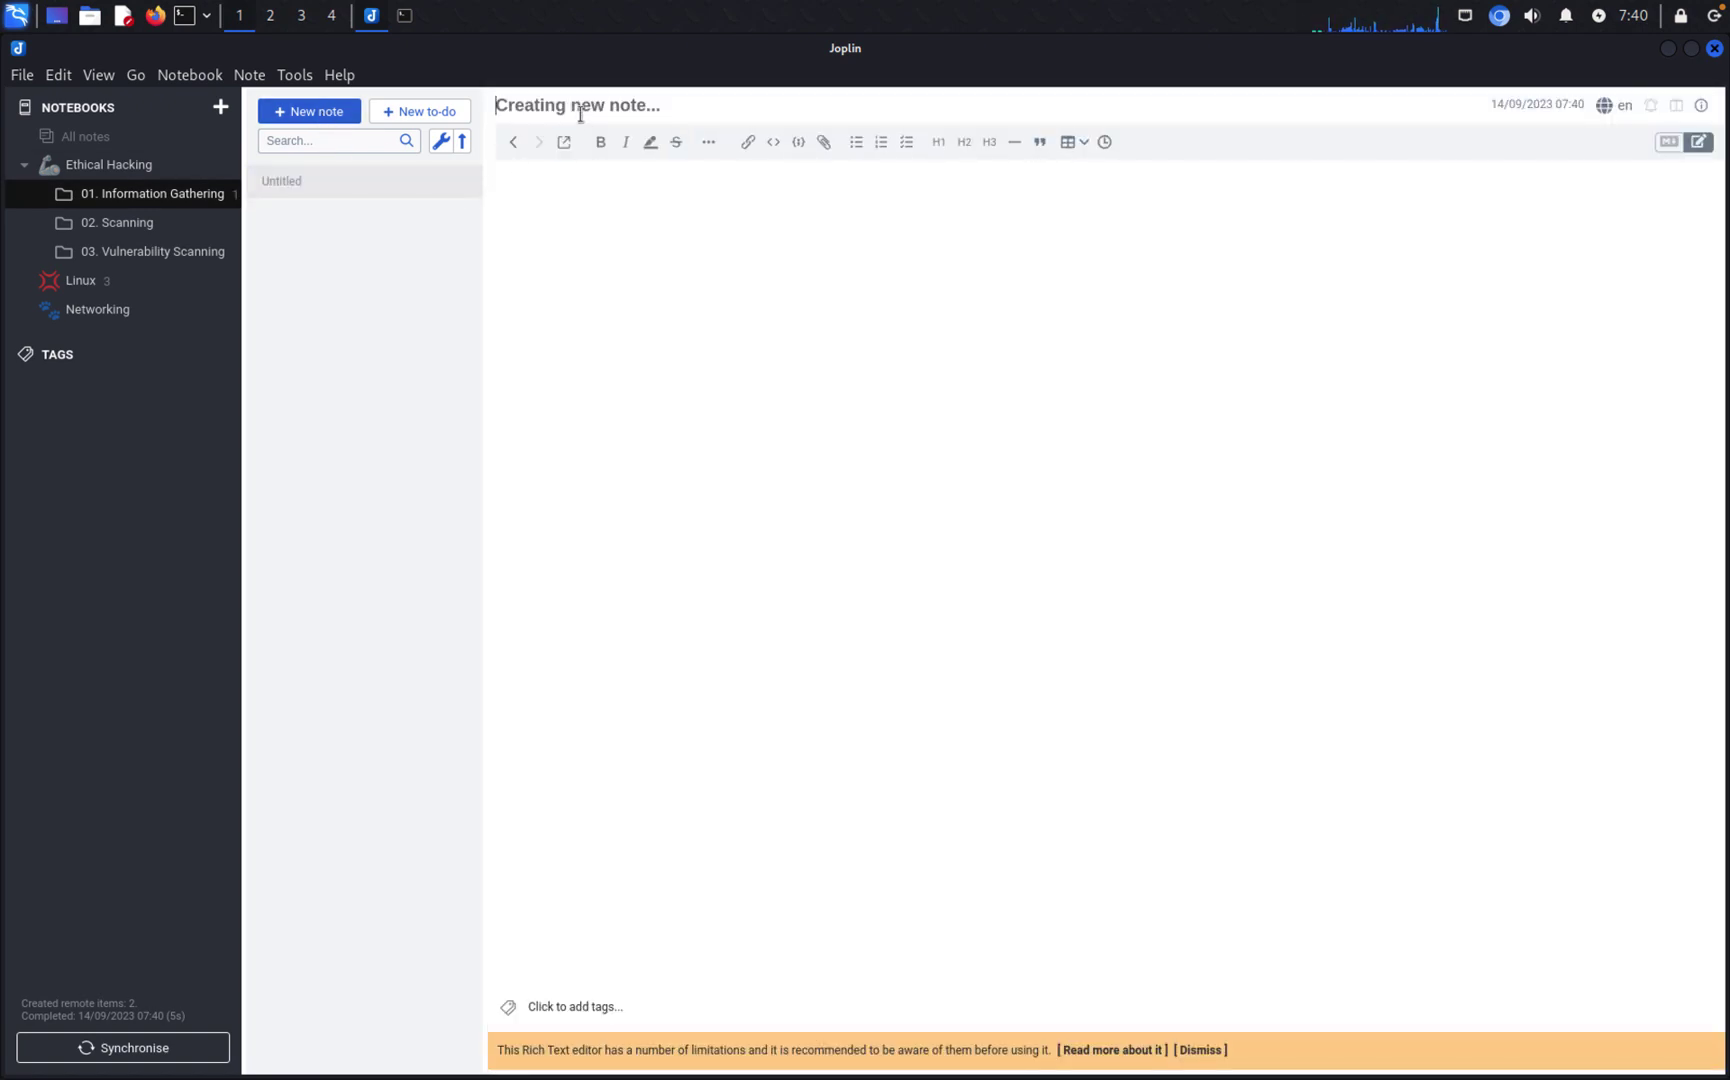
{"action": "type", "text": "1. Intr"}
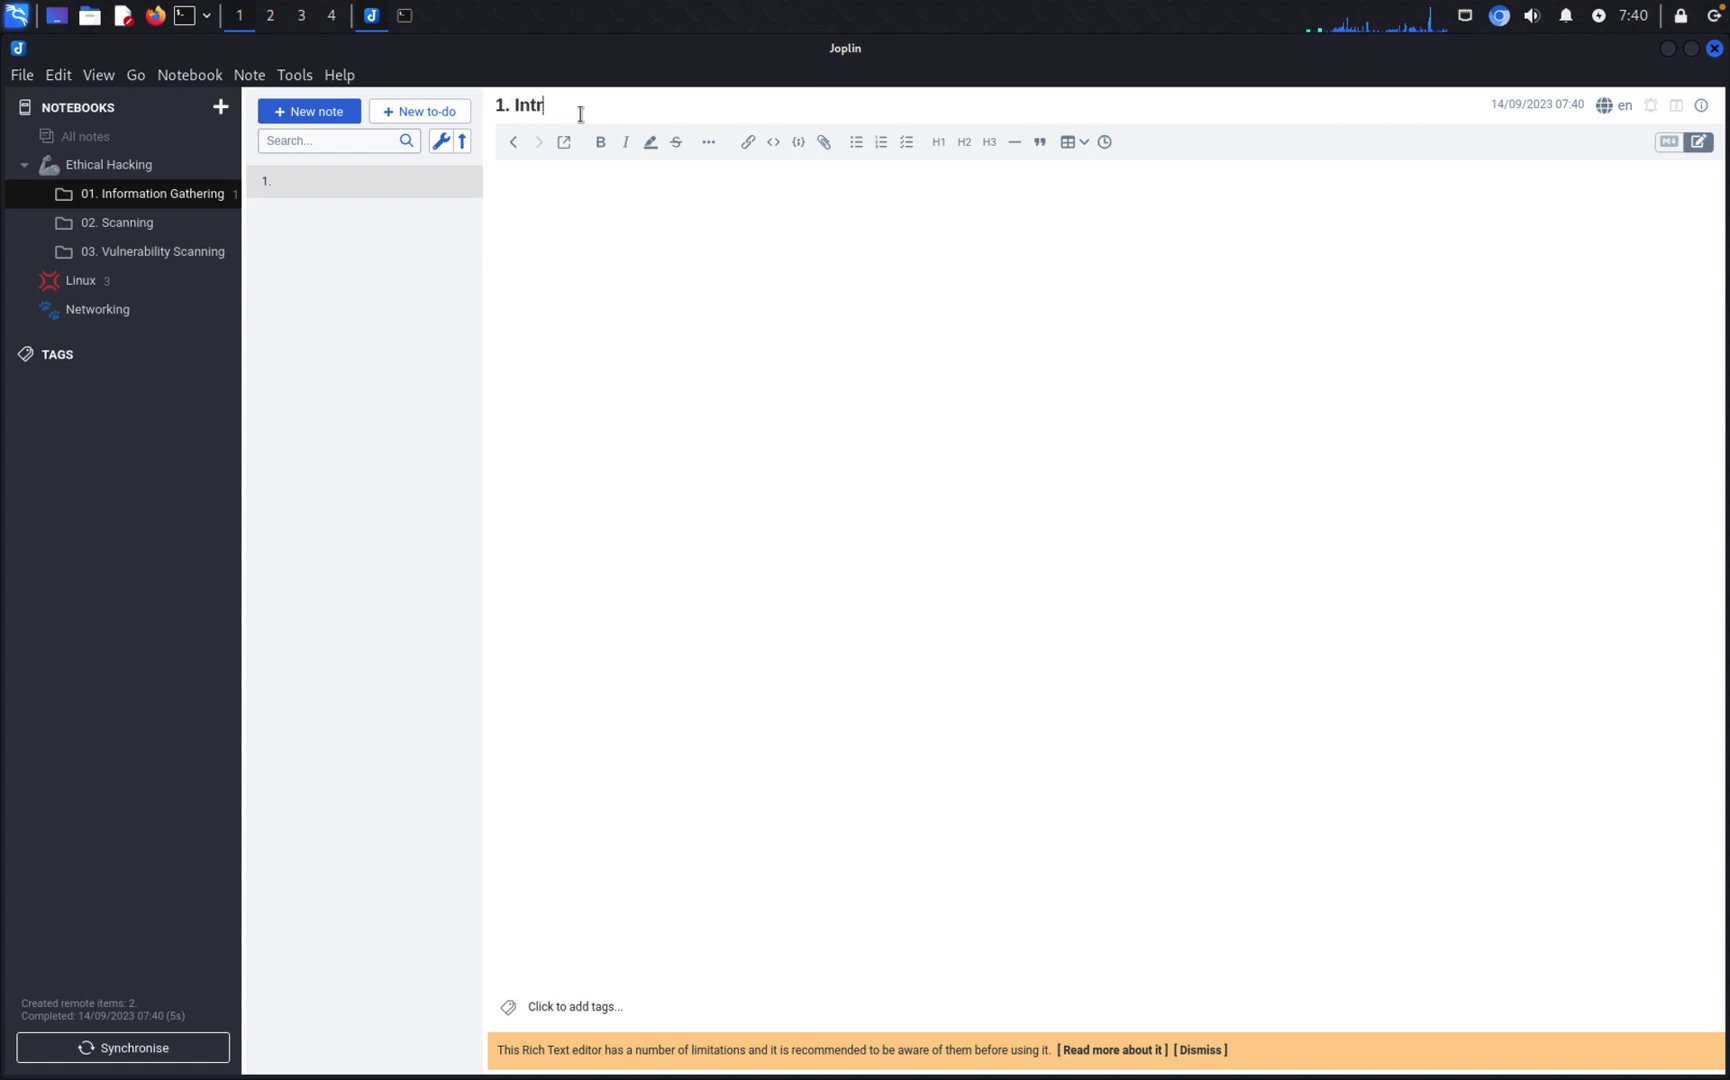
{"action": "type", "text": "oduction"}
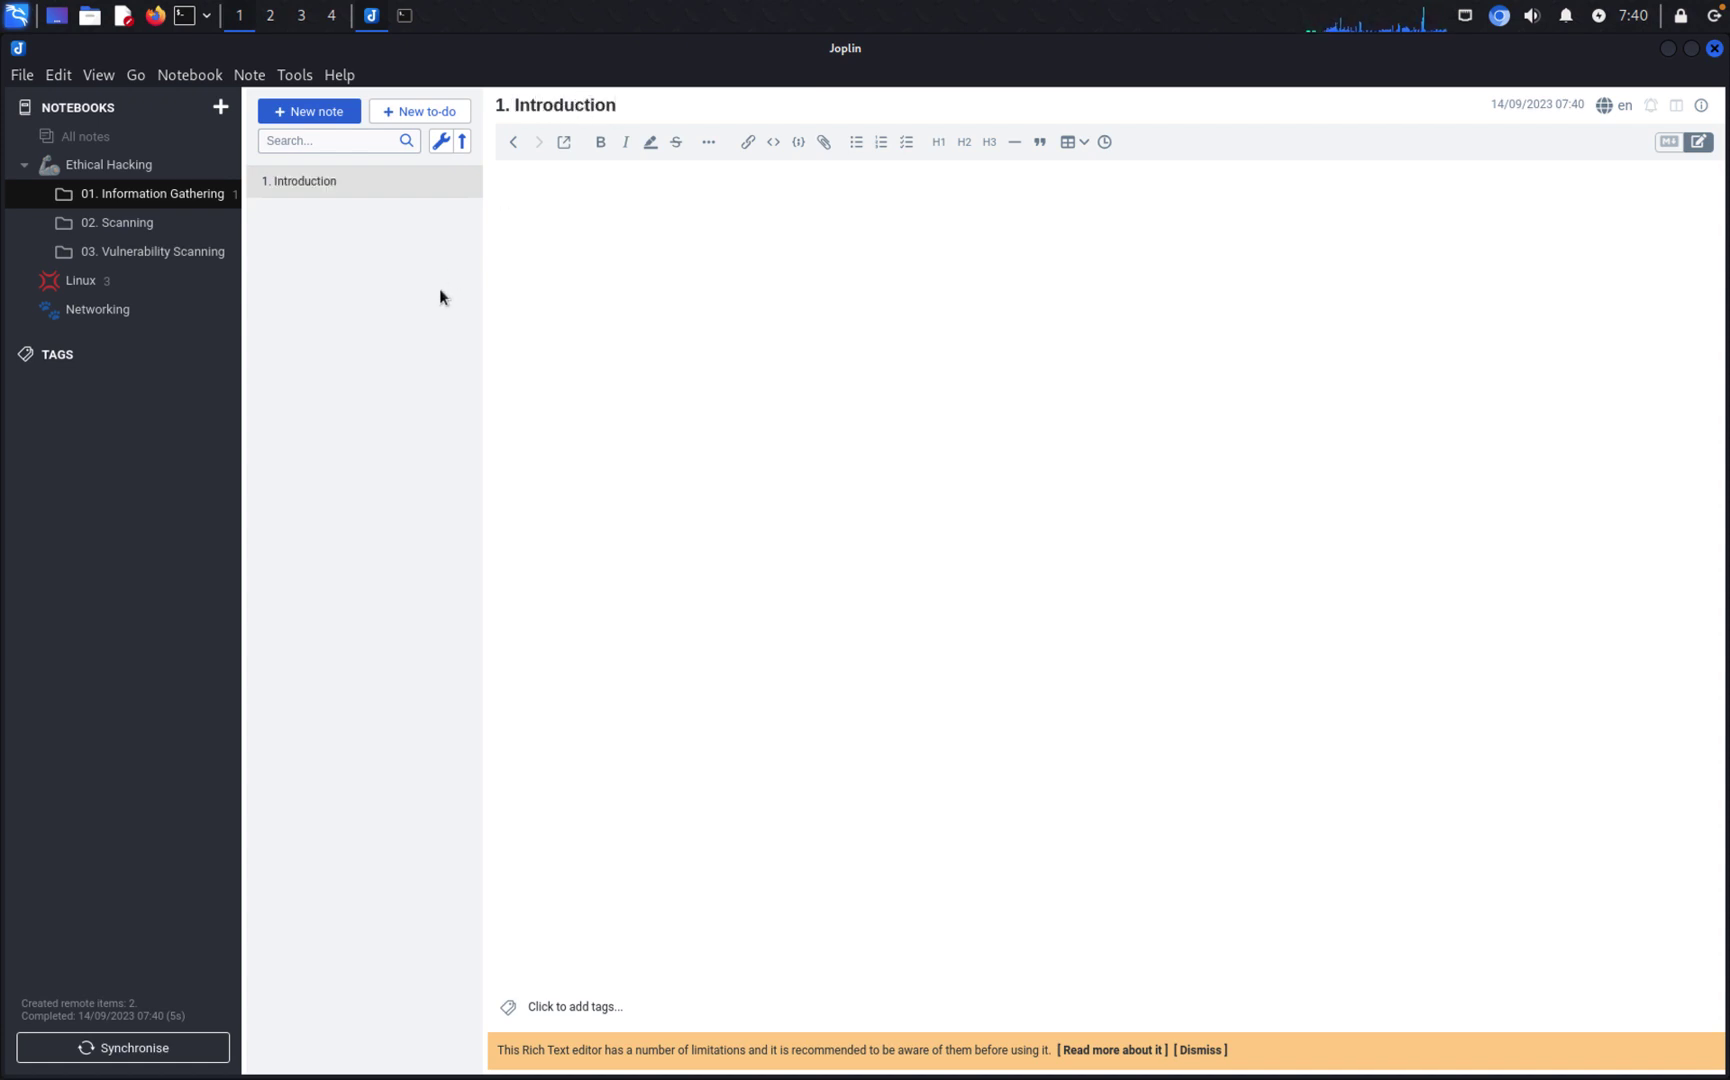
Step: Add a second note titled "2. Passive Information Gathering" to the "01. Information Gathering" sub-notebook
{"action": "left_click", "coordinate": [332, 112]}
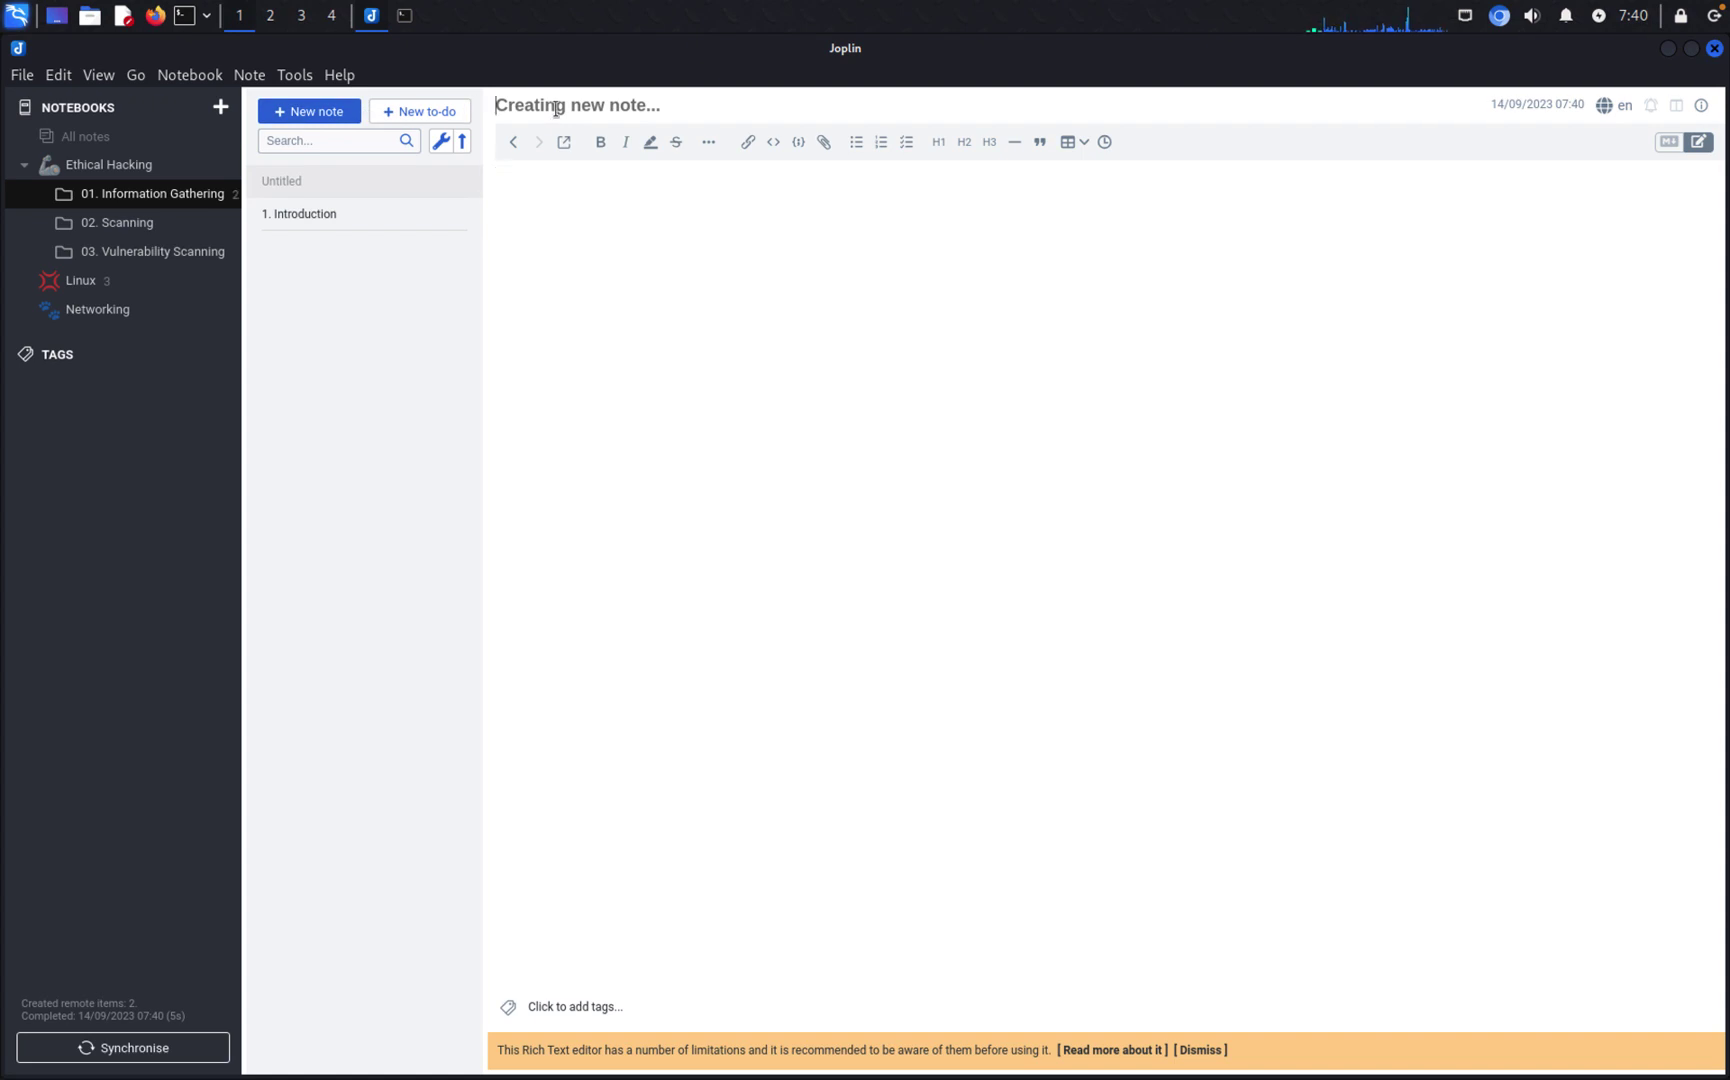
{"action": "type", "text": "2. "}
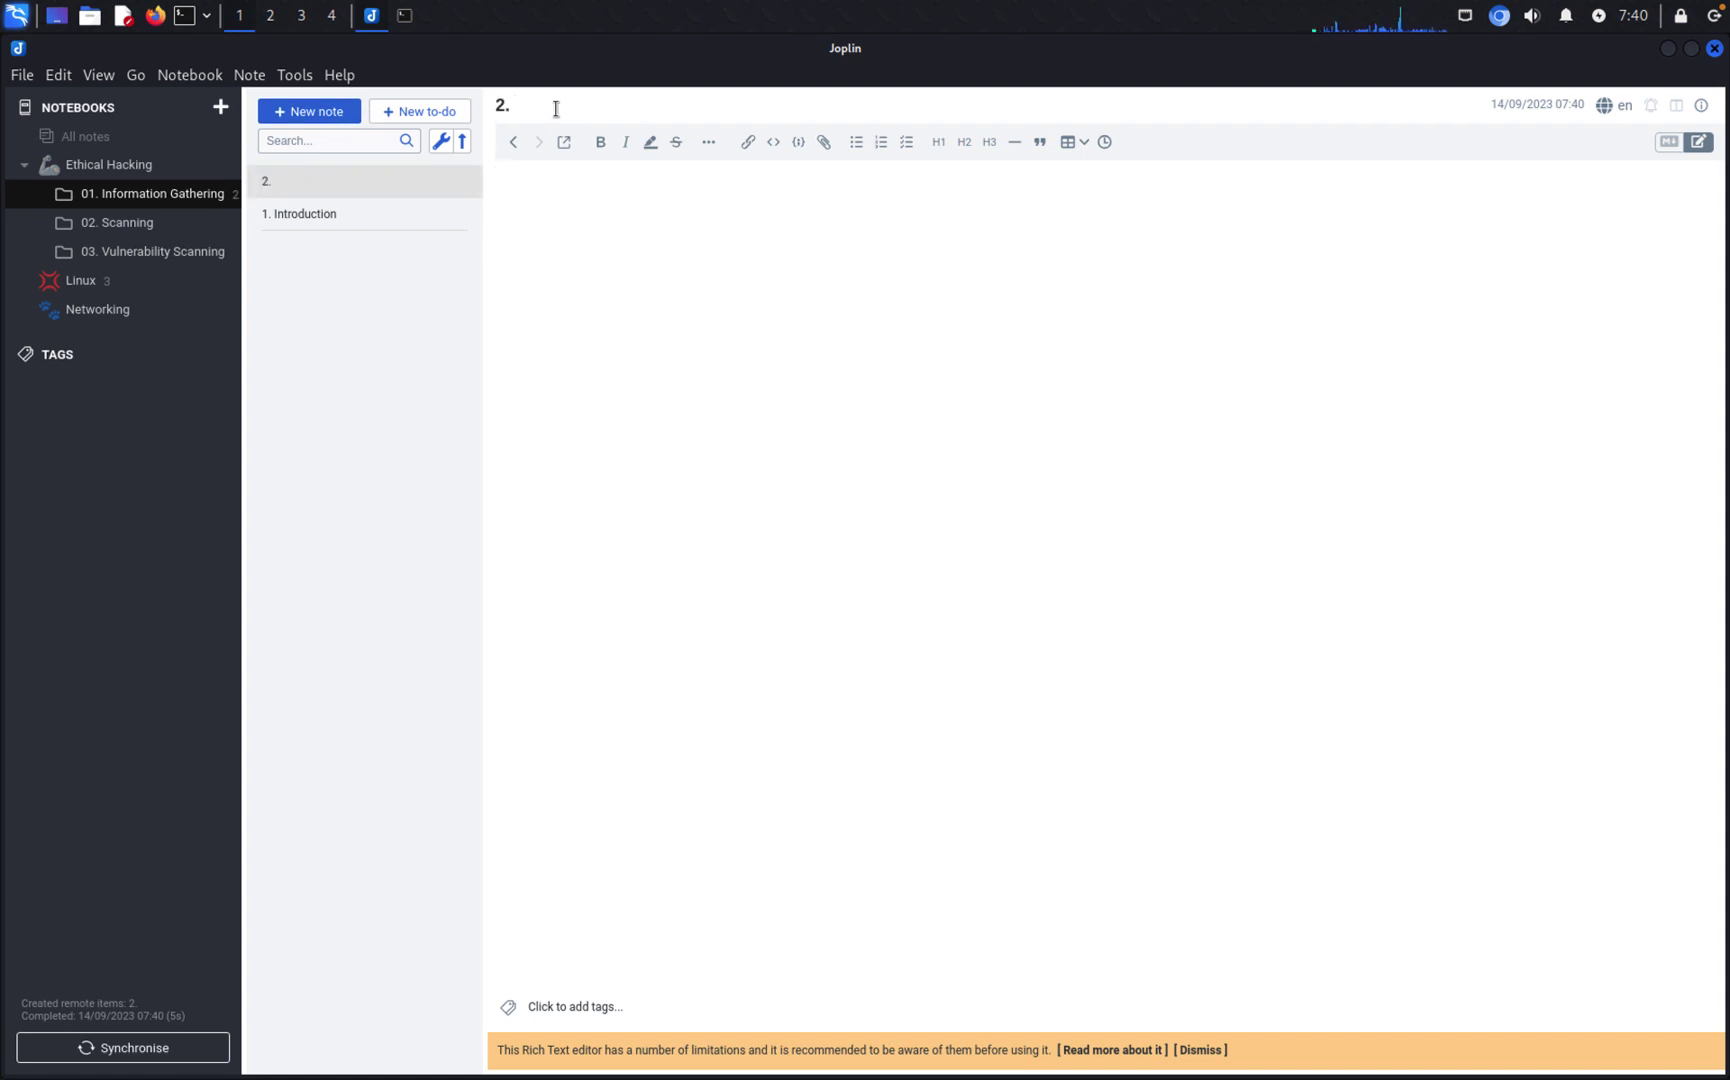
{"action": "type", "text": "T"}
{"action": "key", "text": "BackSpace"}
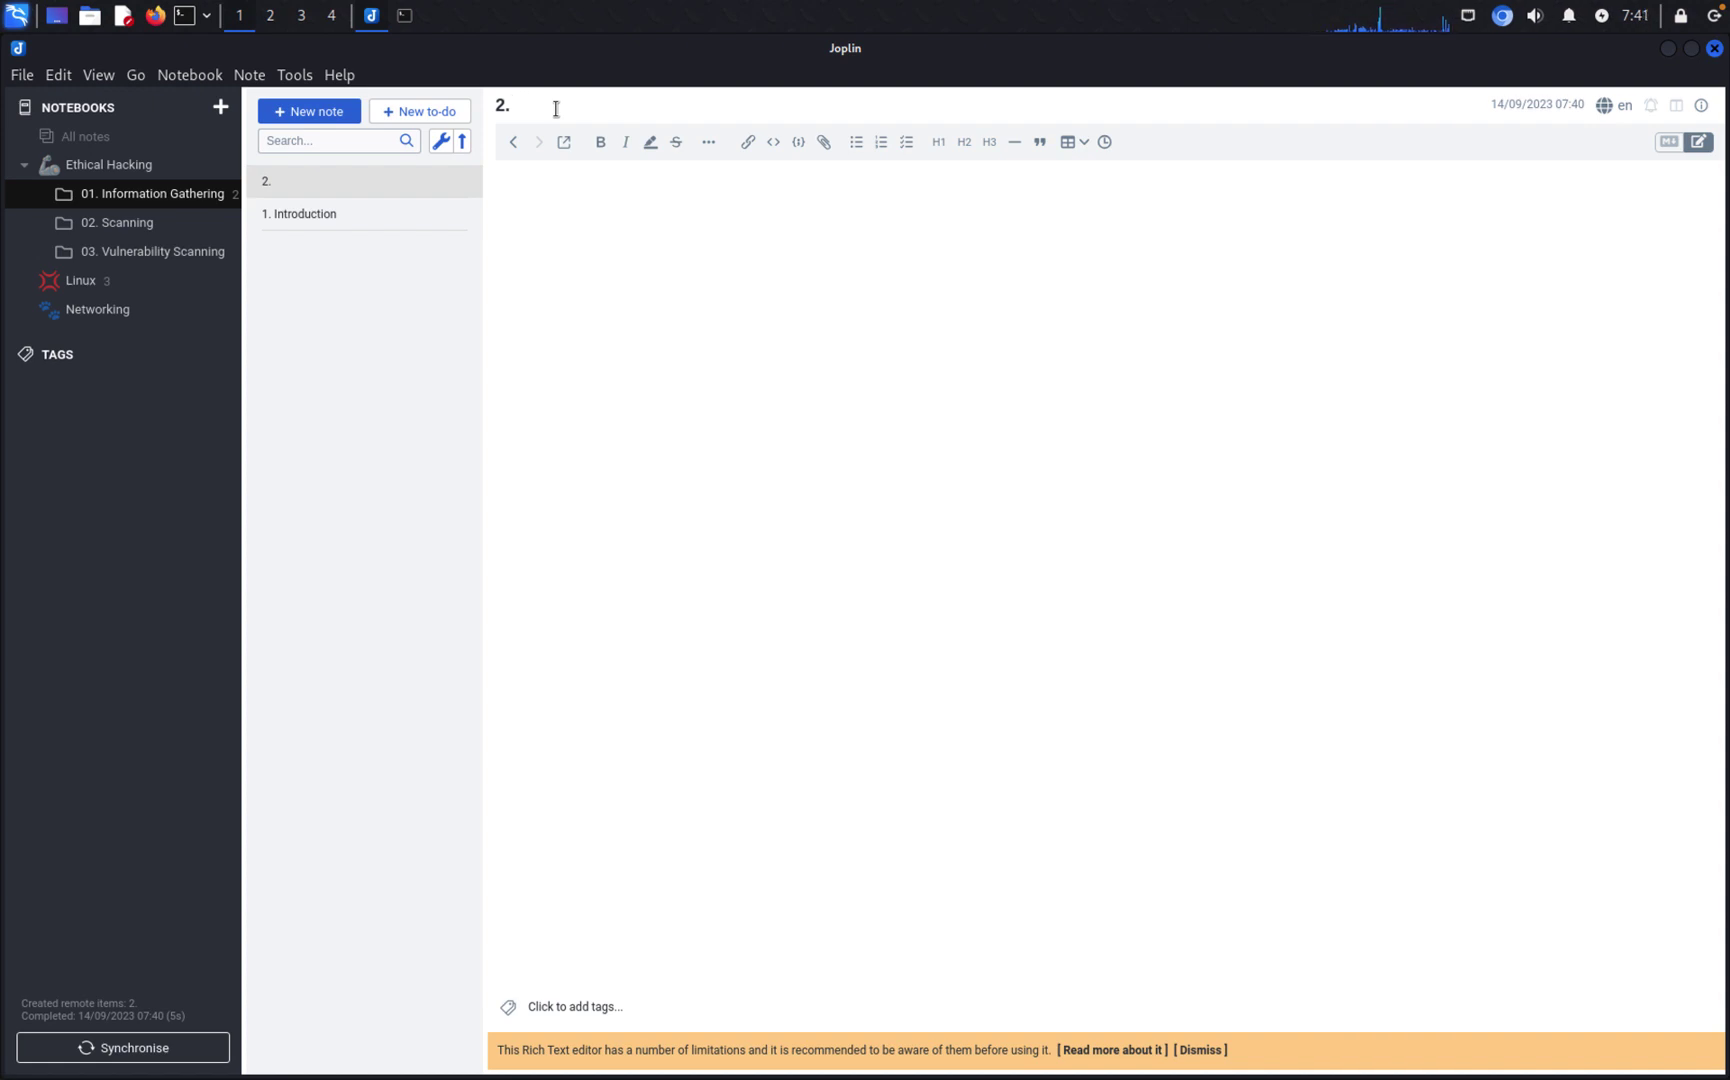
{"action": "type", "text": "P"}
{"action": "key", "text": "BackSpace"}
{"action": "type", "text": "Passive In"}
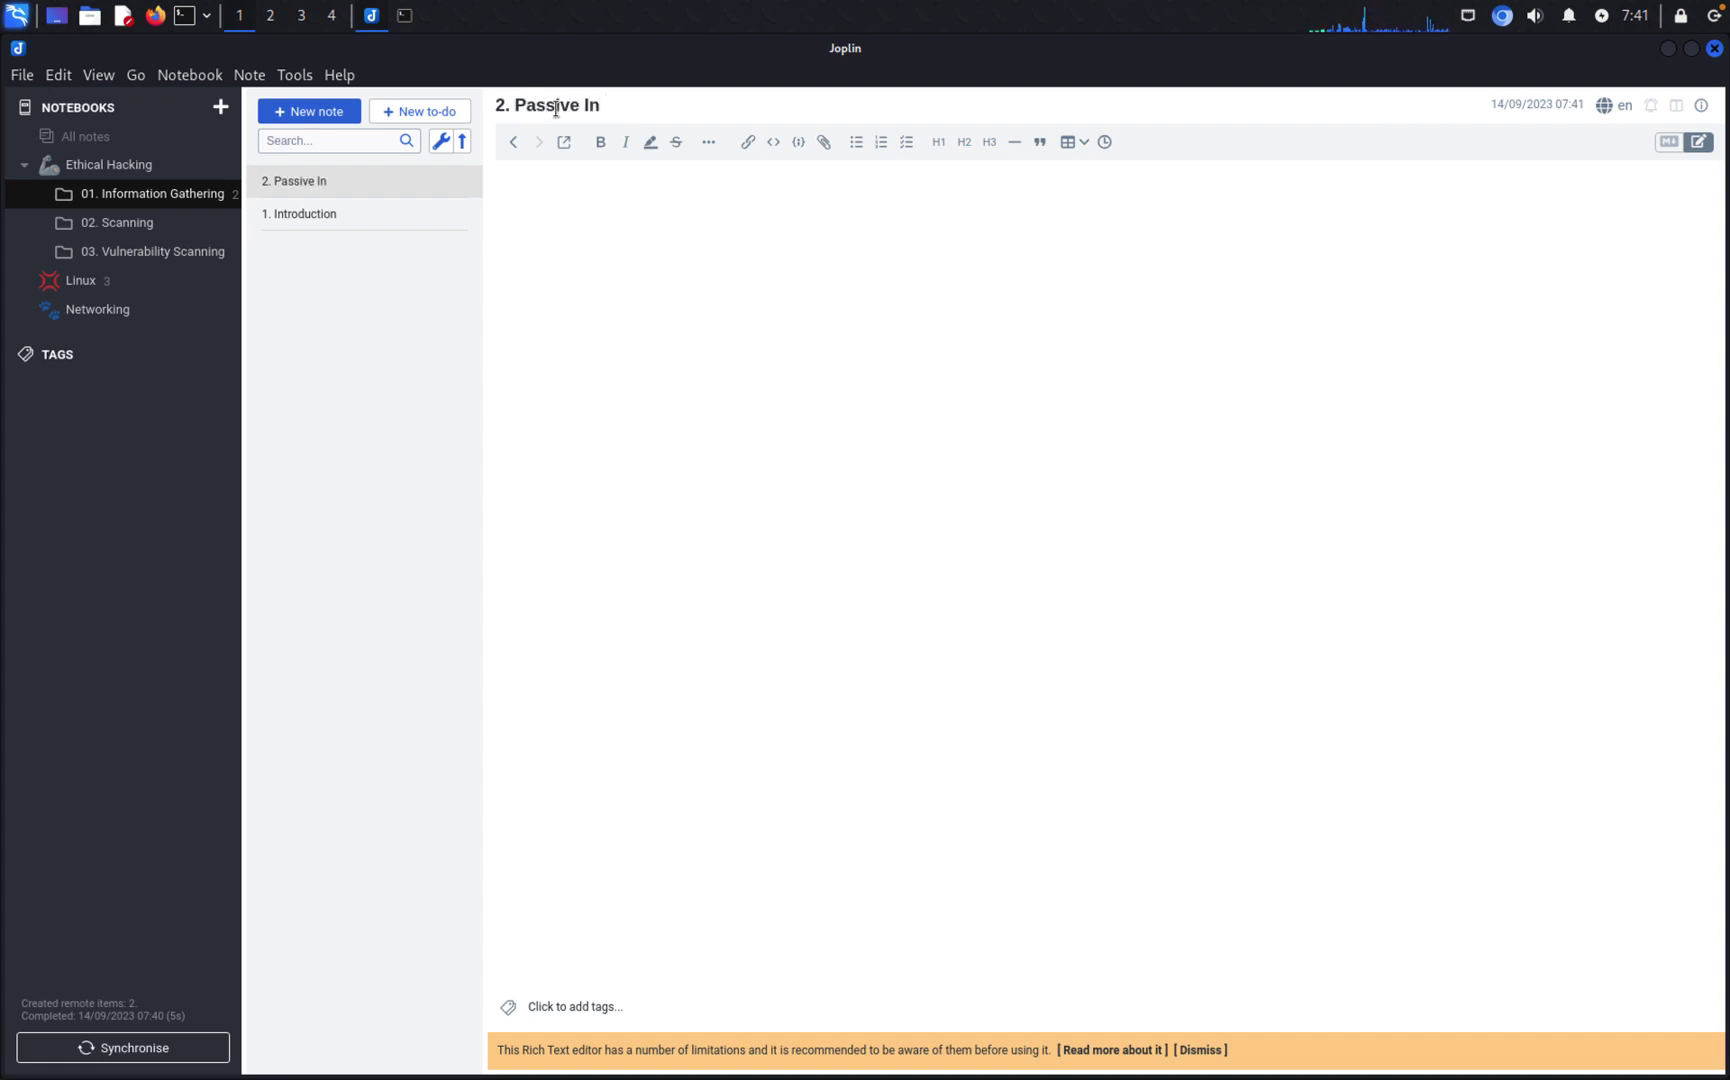
{"action": "type", "text": "formation Gathering"}
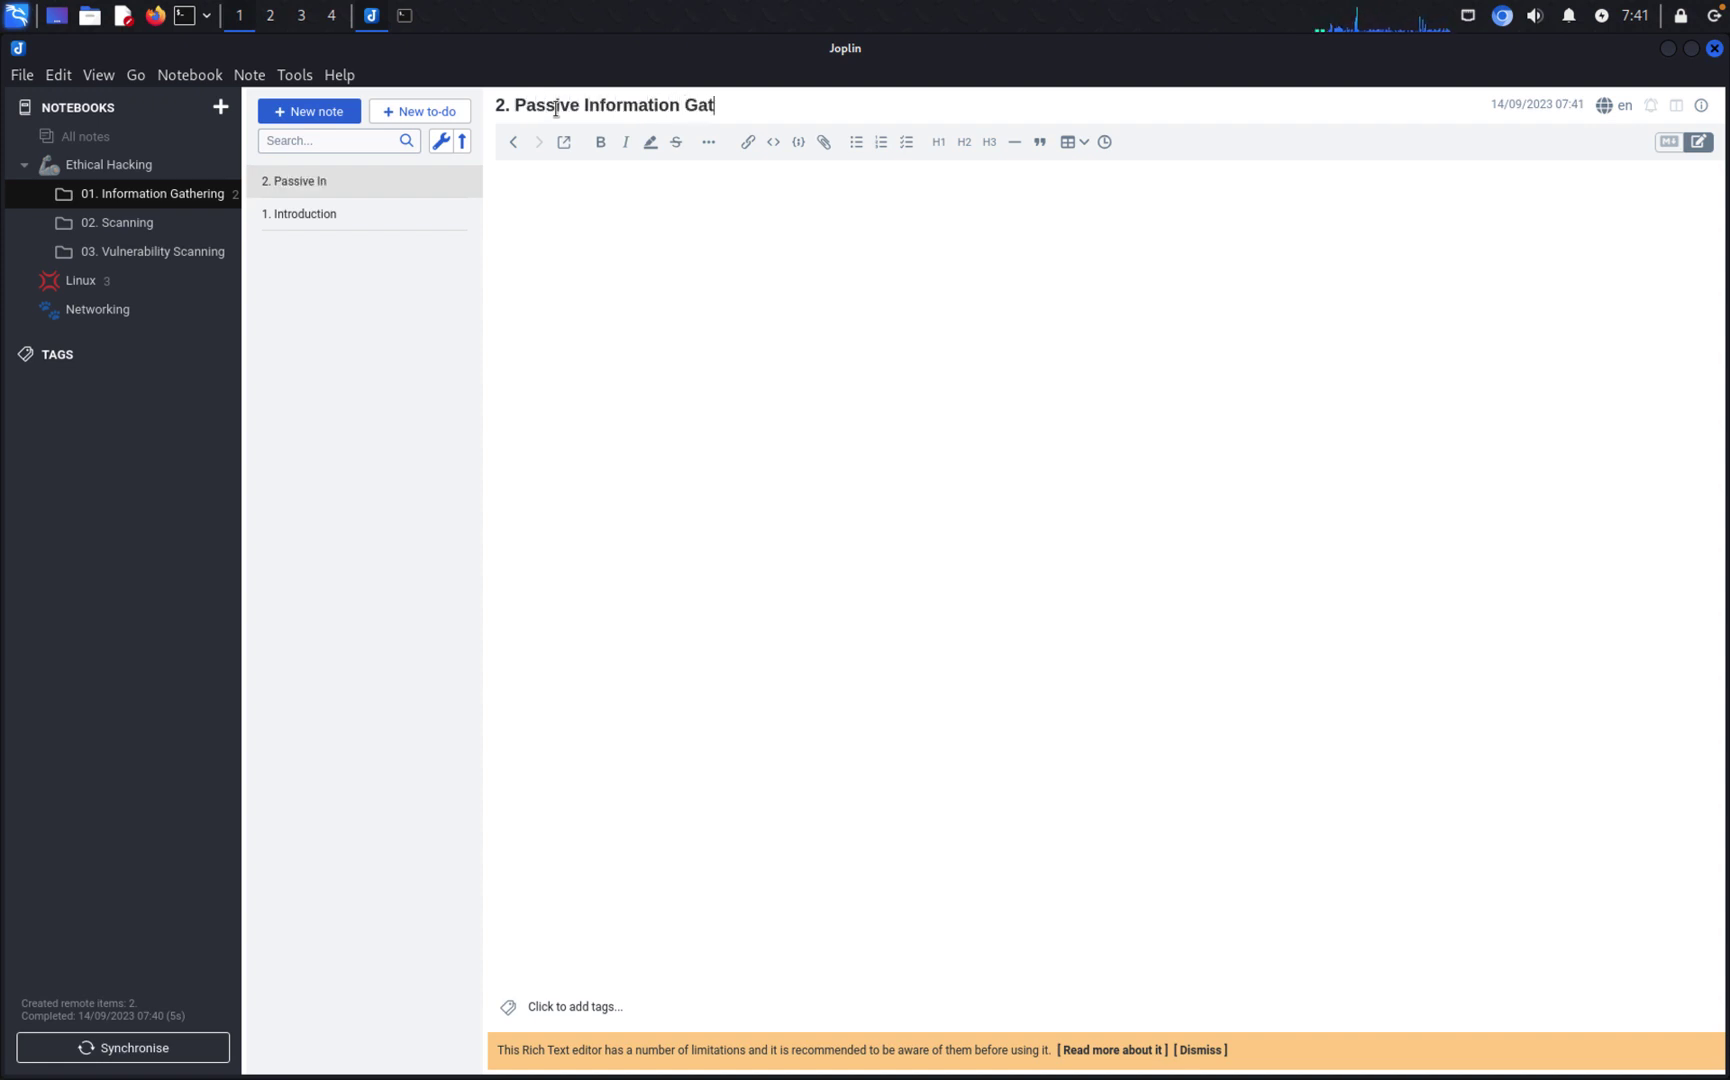
Step: Add a third note titled "3. Active Information Gathering" to the same sub-notebook and collapse the Ethical Hacking notebook
{"action": "left_click", "coordinate": [318, 113]}
{"action": "left_click", "coordinate": [518, 106]}
{"action": "type", "text": "3"}
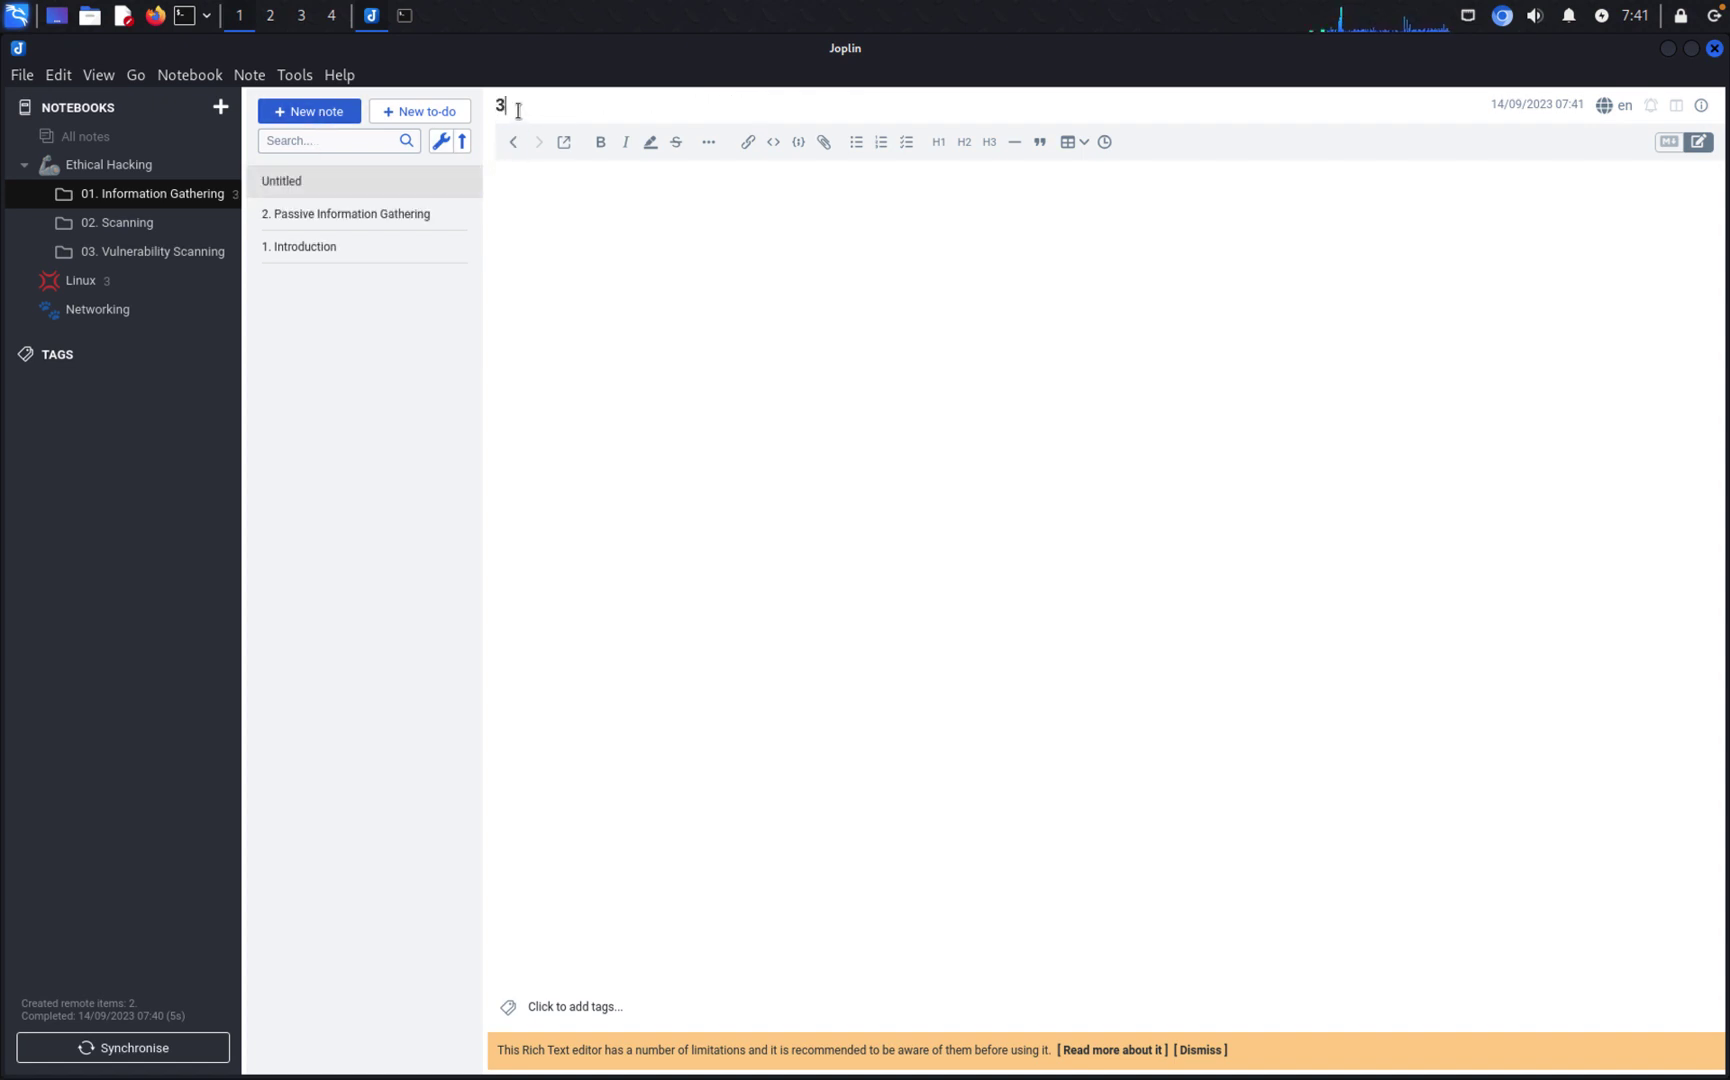
{"action": "type", "text": ". Active "}
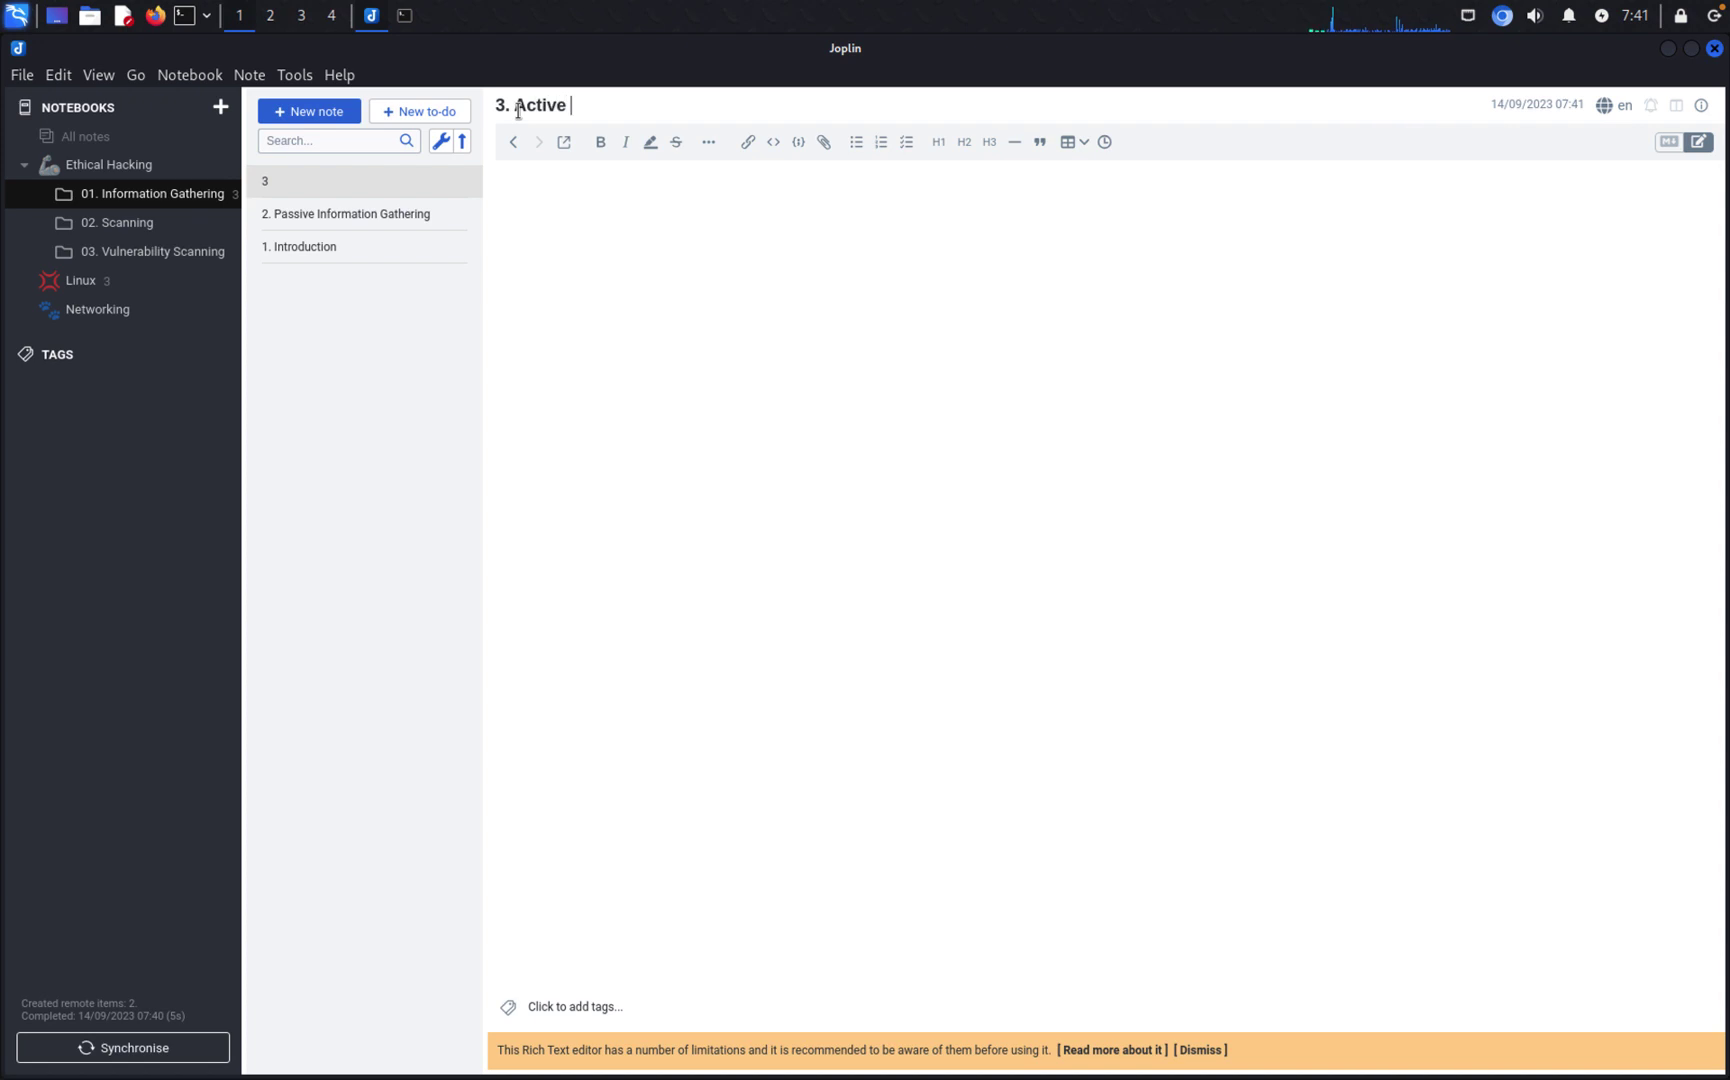
{"action": "type", "text": "Information"}
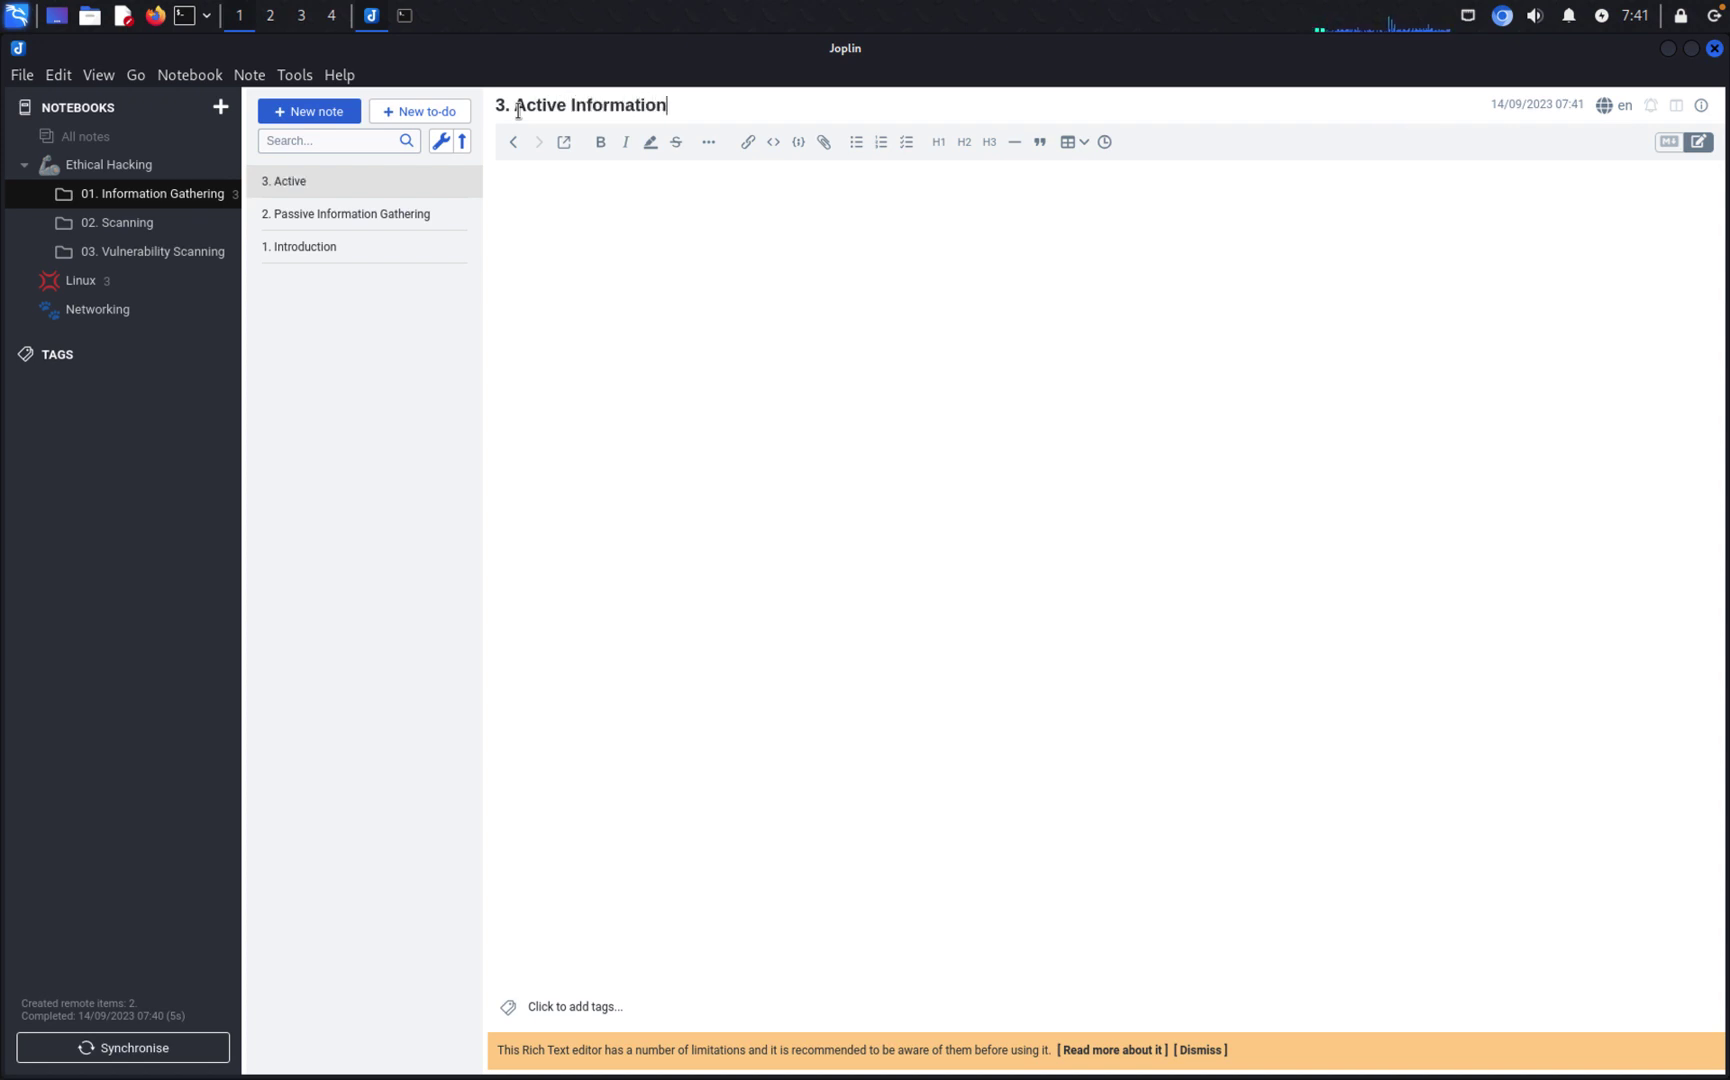
{"action": "type", "text": " Gathering"}
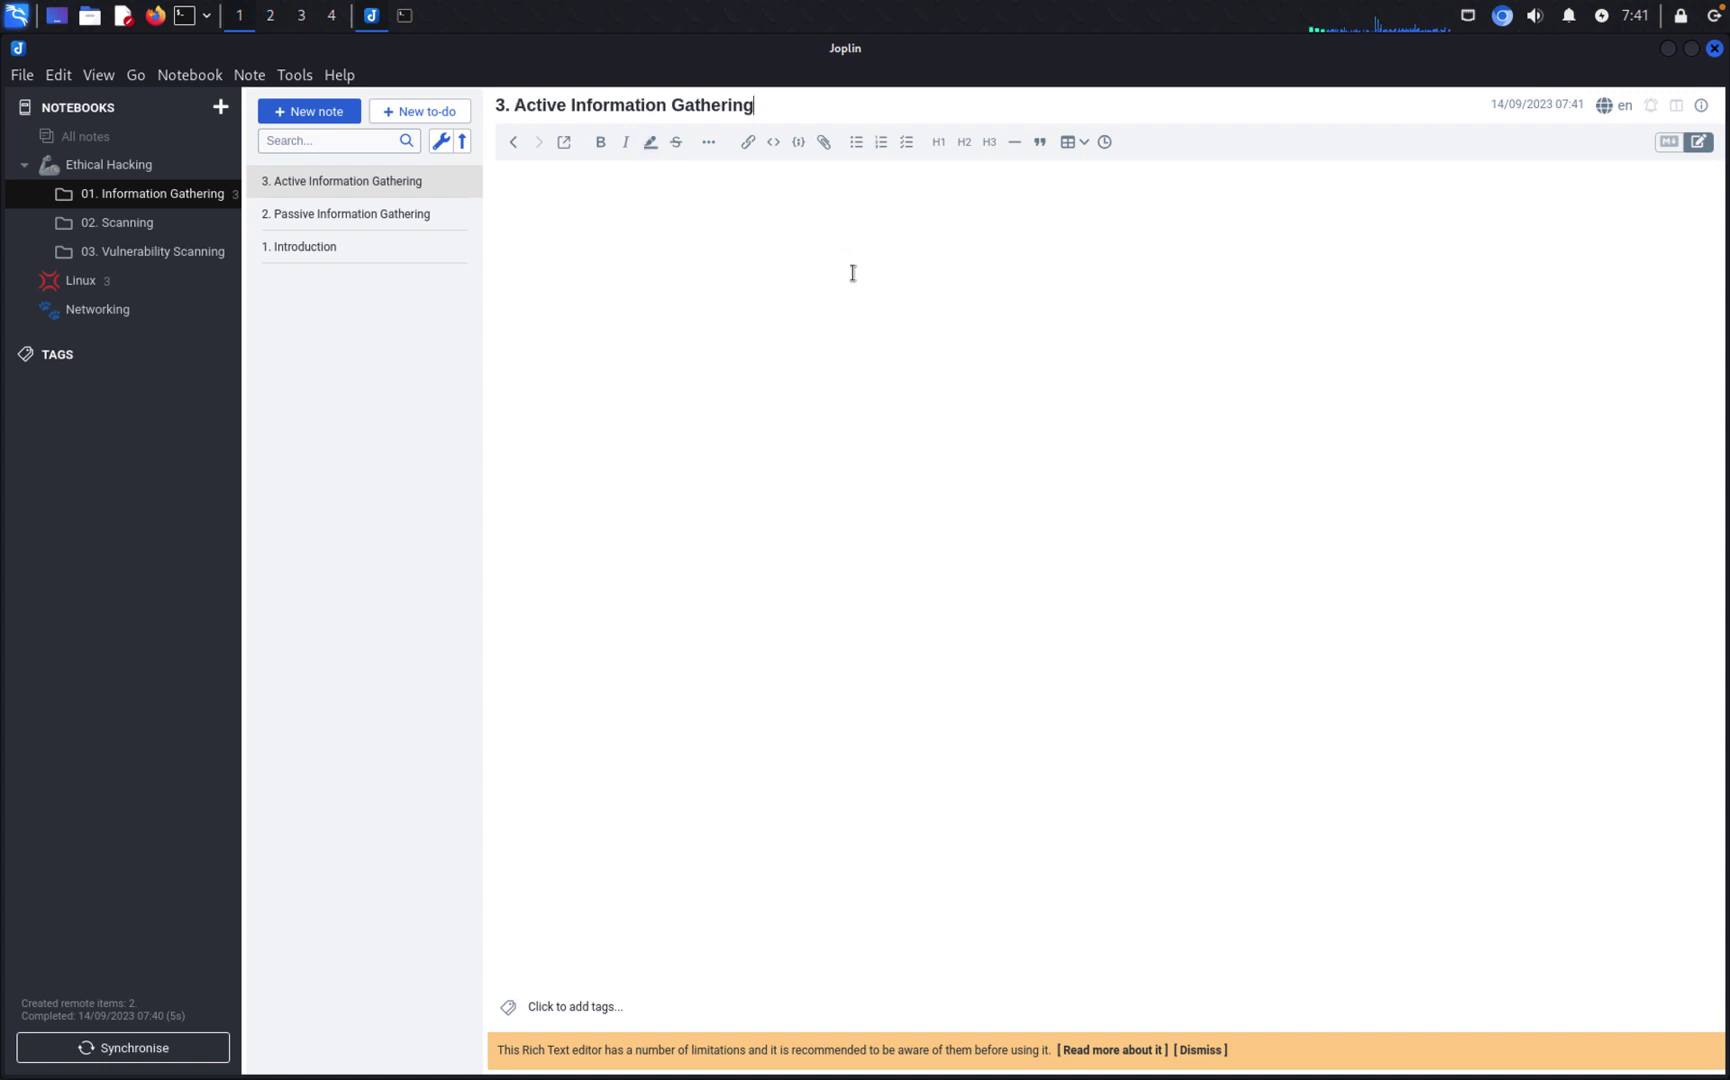
{"action": "key", "text": "Return"}
{"action": "left_click", "coordinate": [30, 164]}
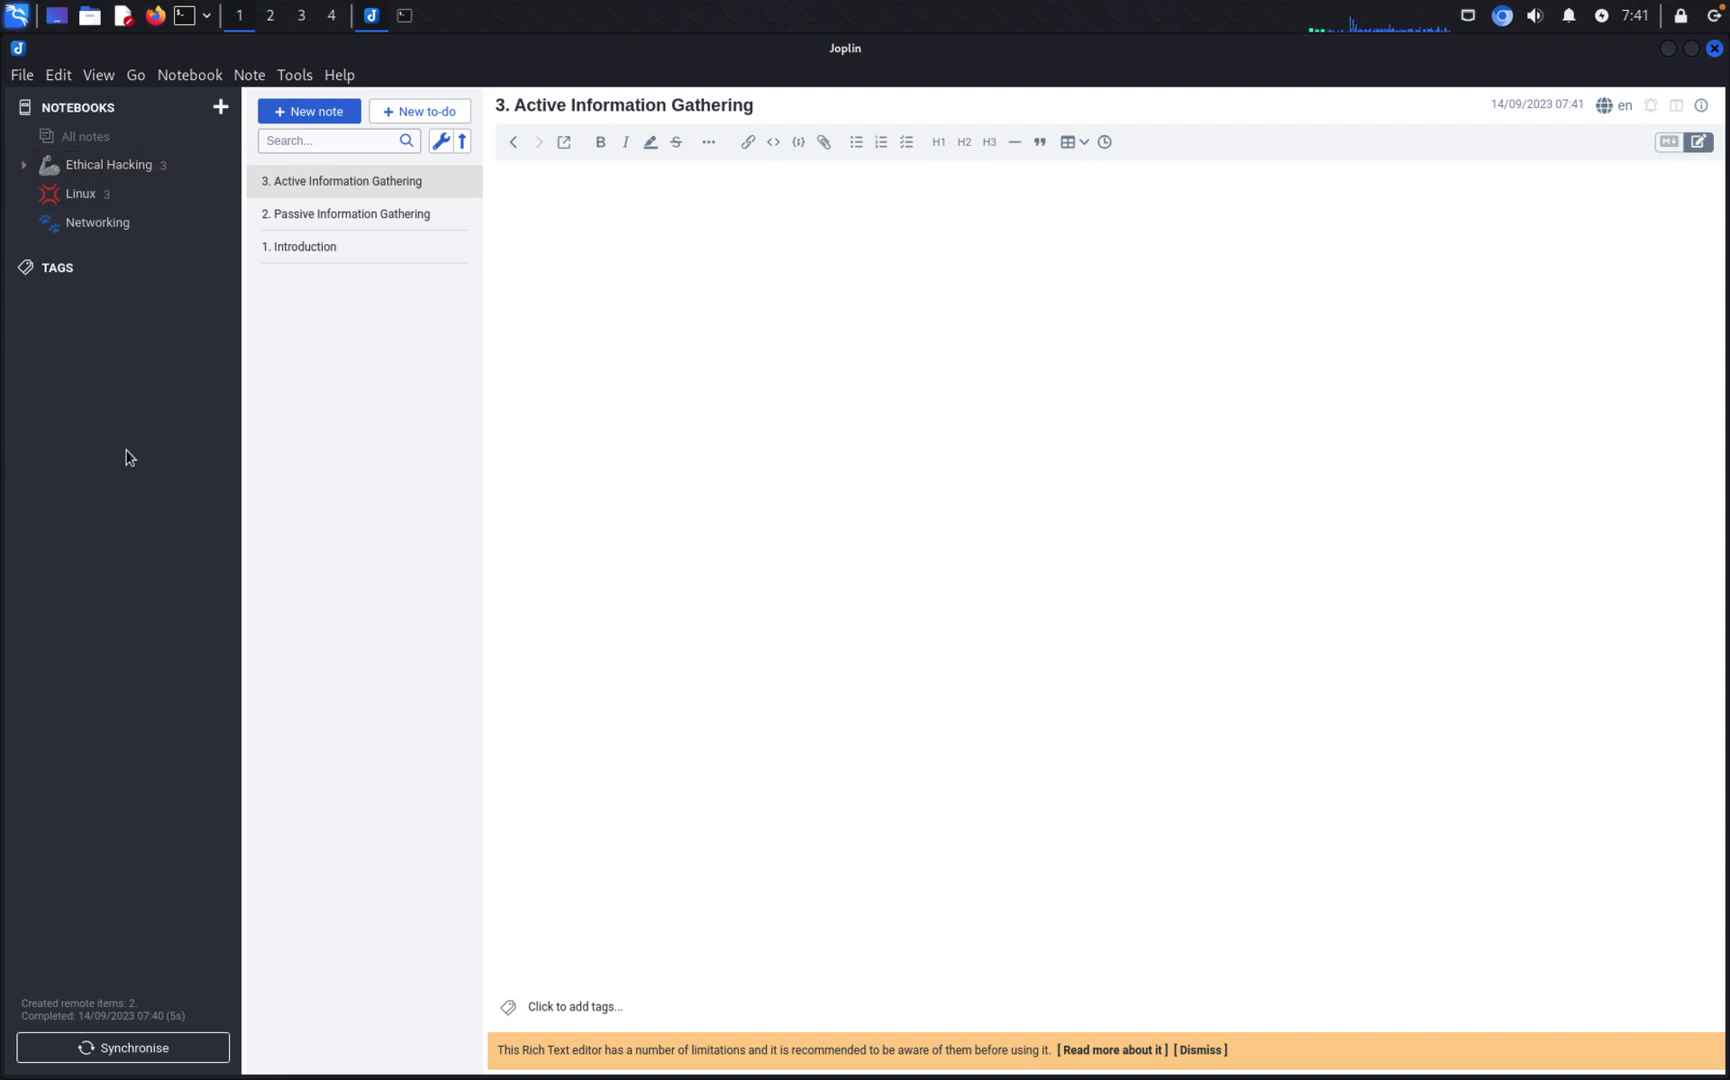
Step: Expand the Ethical Hacking notebook and review the introduction, passive and active information gathering notes in the "01. Information Gathering" sub-notebook
{"action": "left_click", "coordinate": [26, 165]}
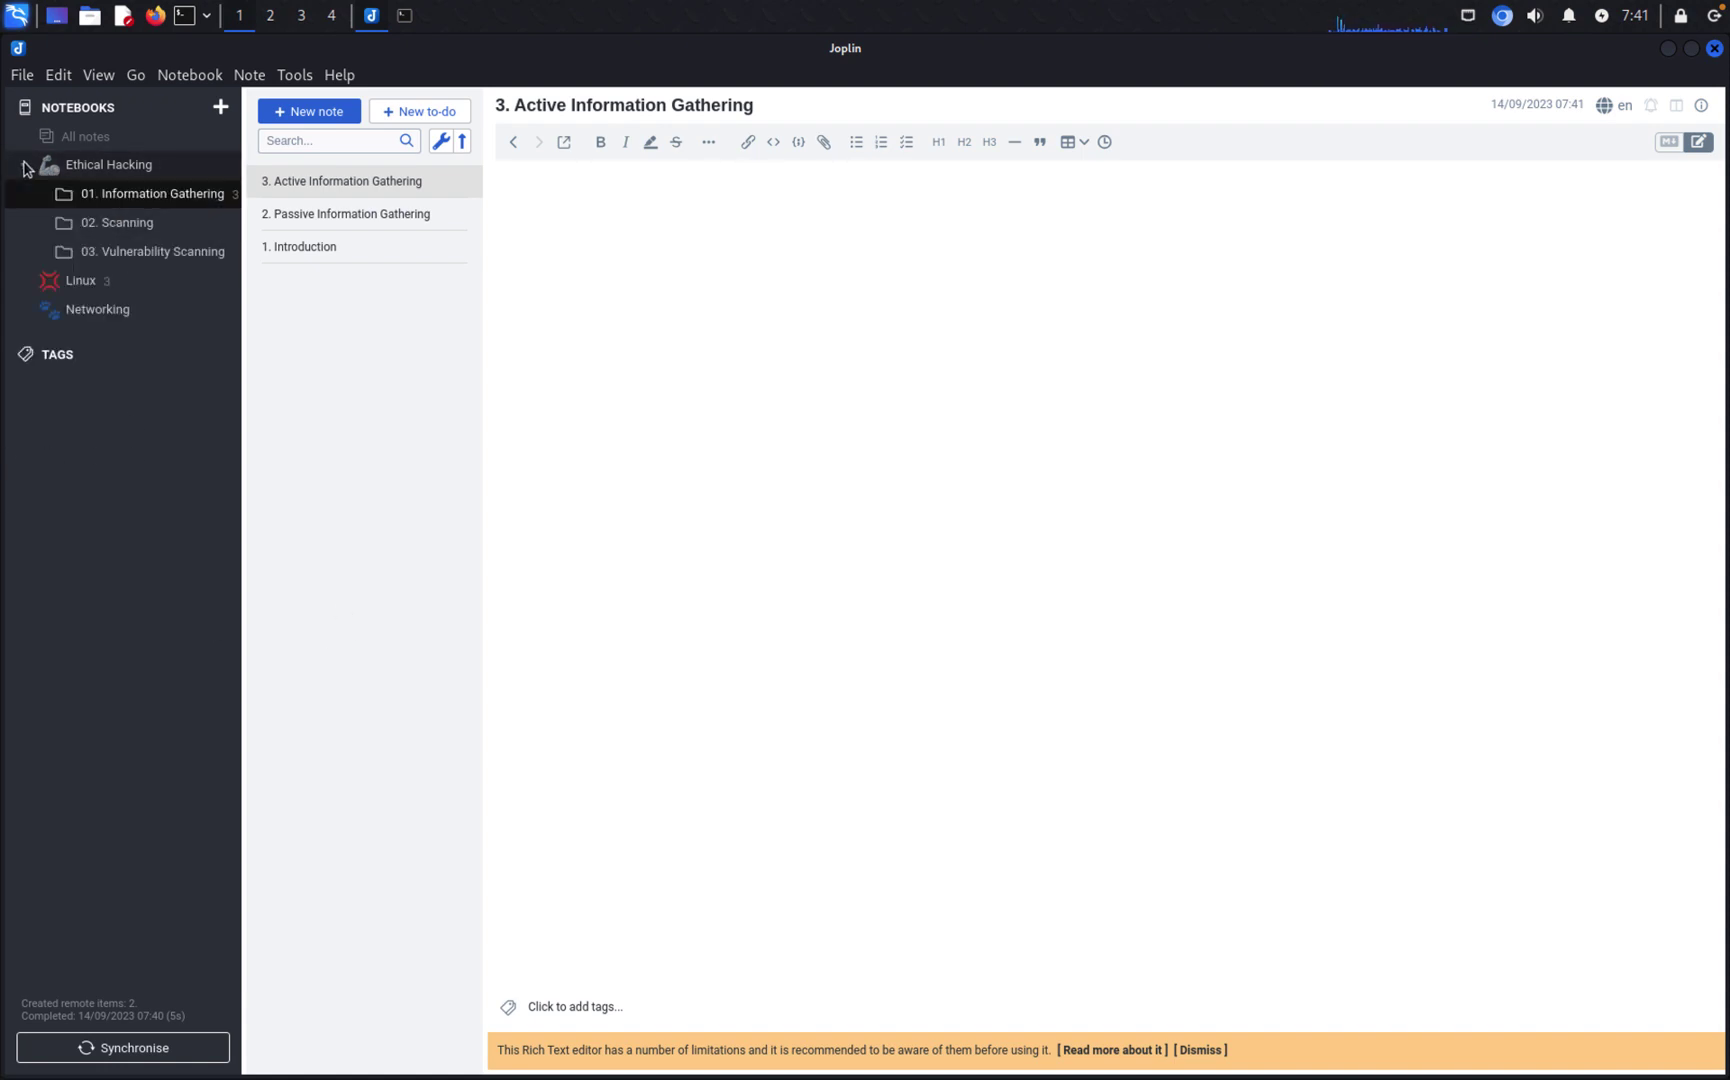
{"action": "left_click", "coordinate": [92, 171]}
{"action": "left_click", "coordinate": [128, 207]}
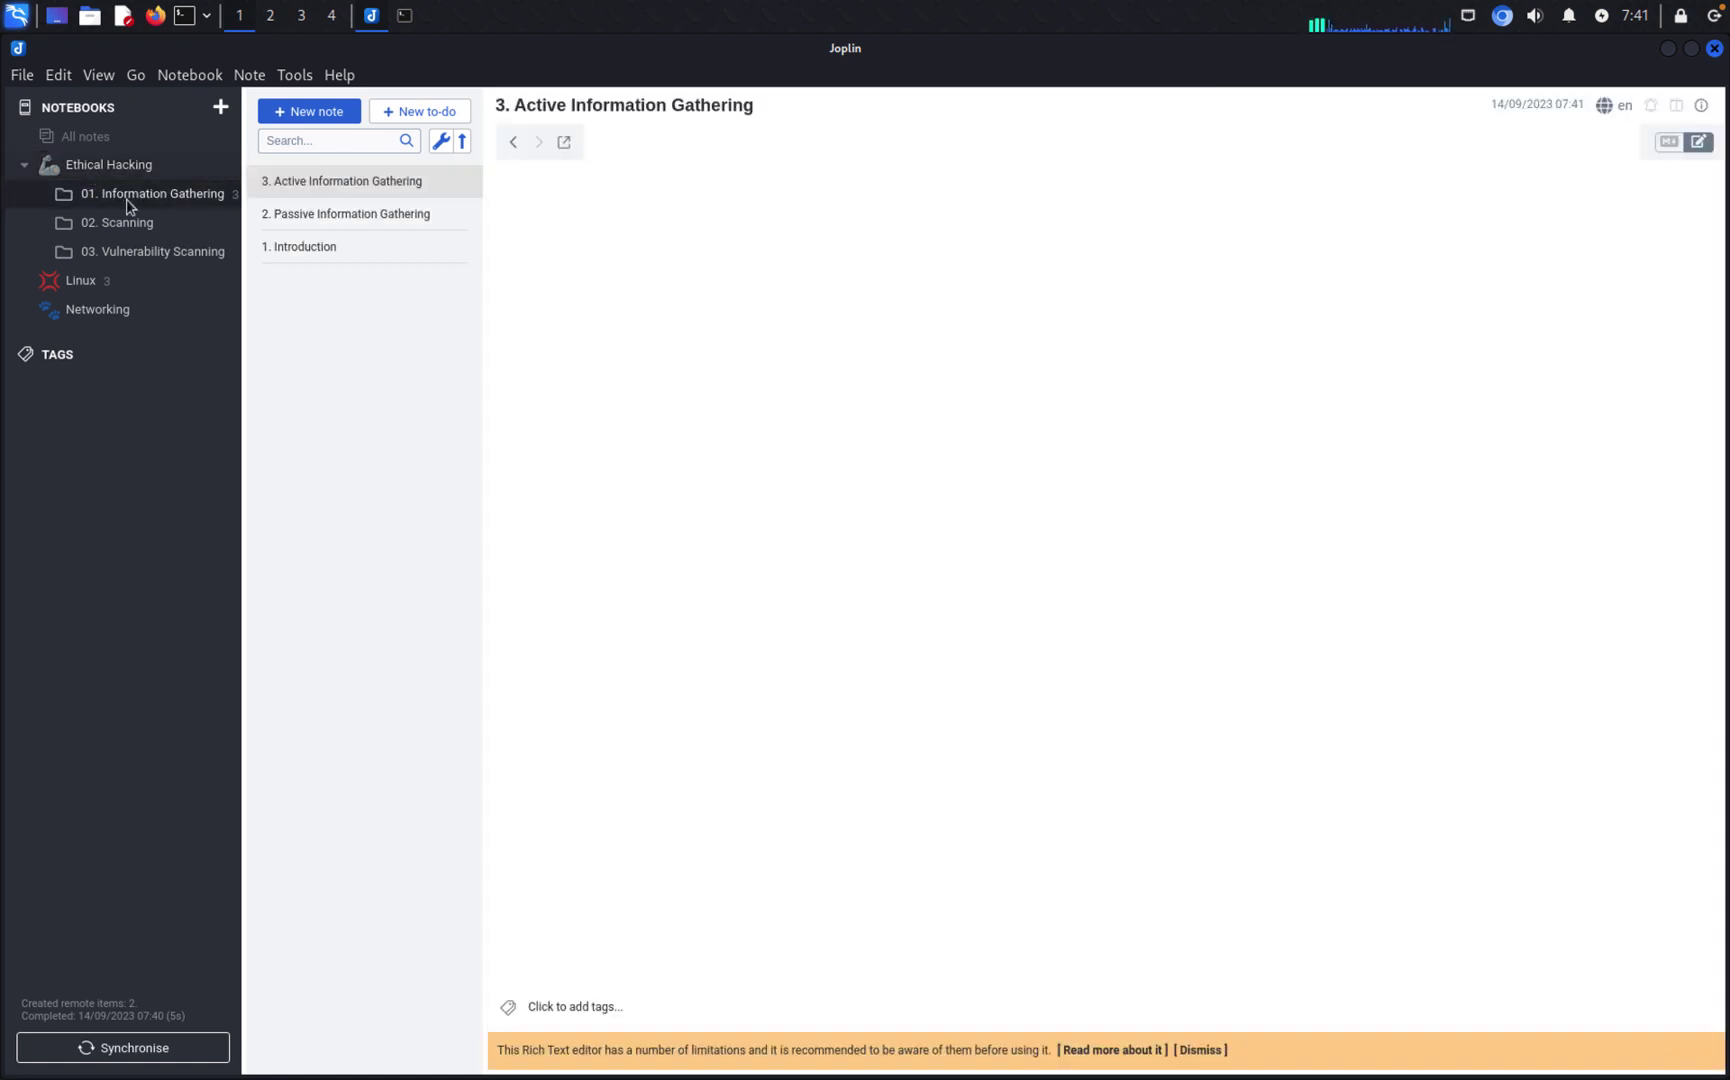
{"action": "left_click", "coordinate": [346, 262]}
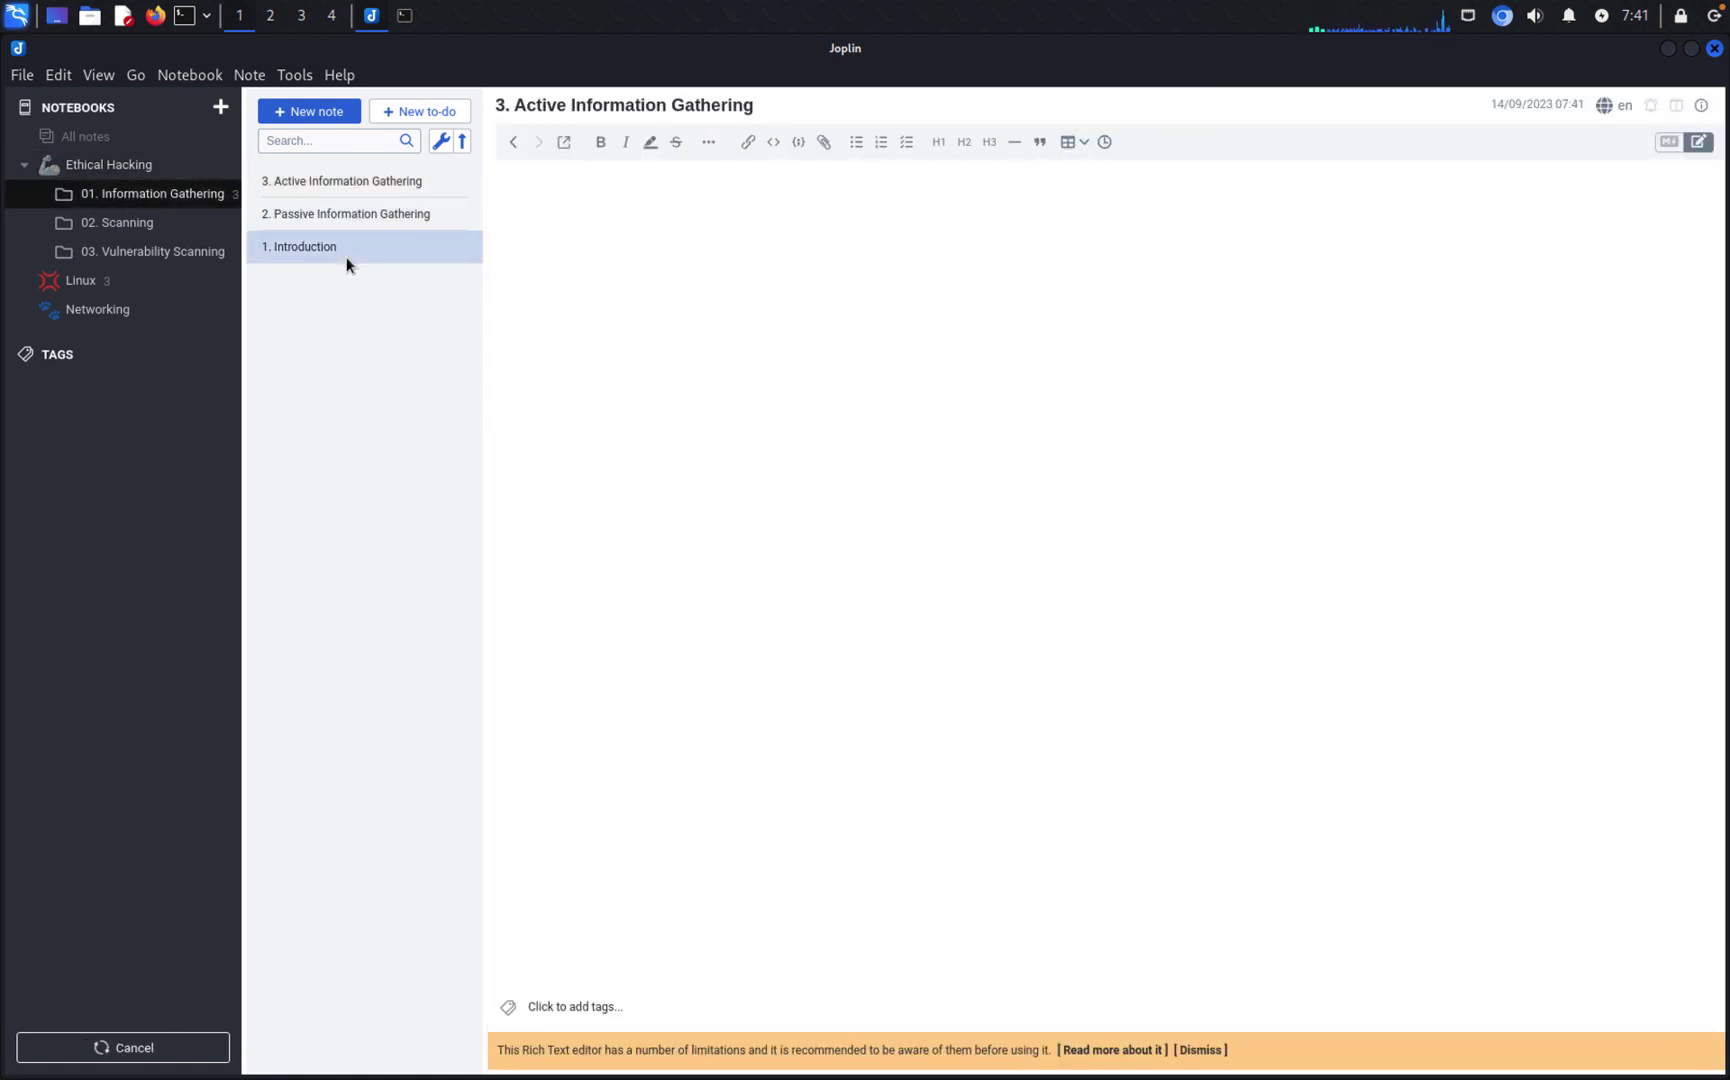
{"action": "left_click", "coordinate": [357, 207]}
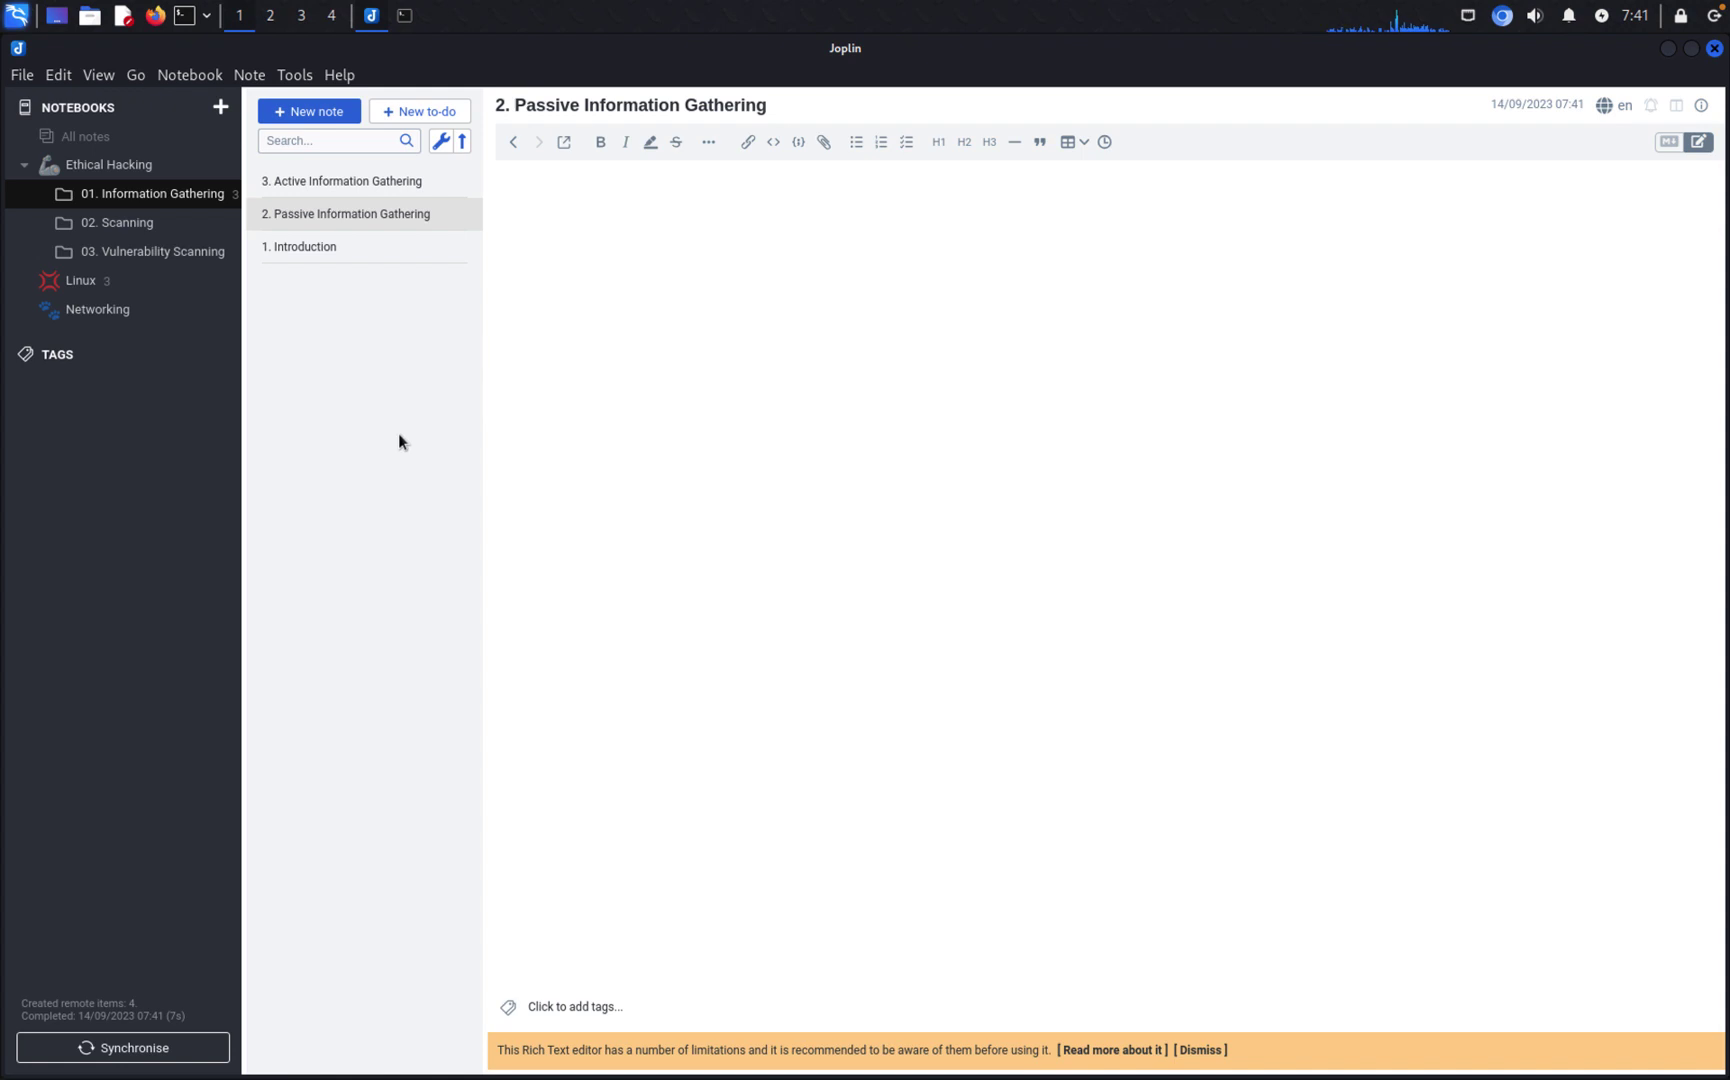
{"action": "left_click", "coordinate": [360, 185]}
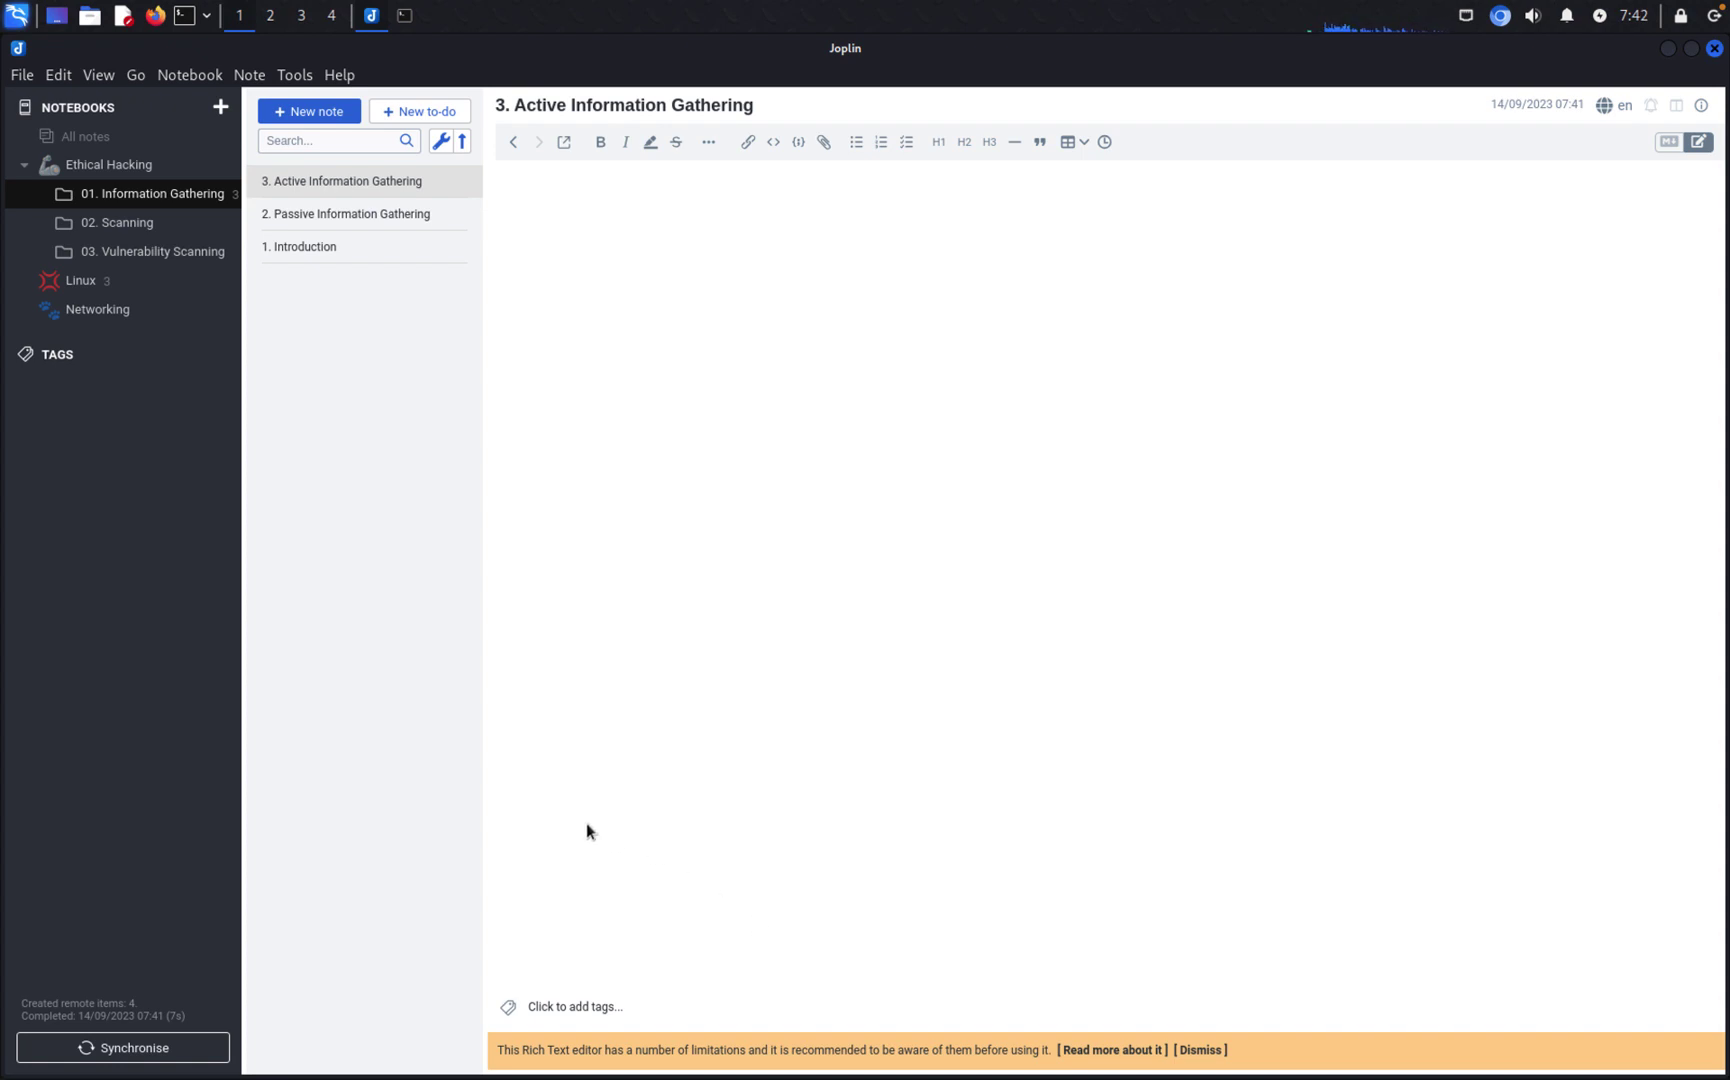
{"action": "left_click", "coordinate": [24, 166]}
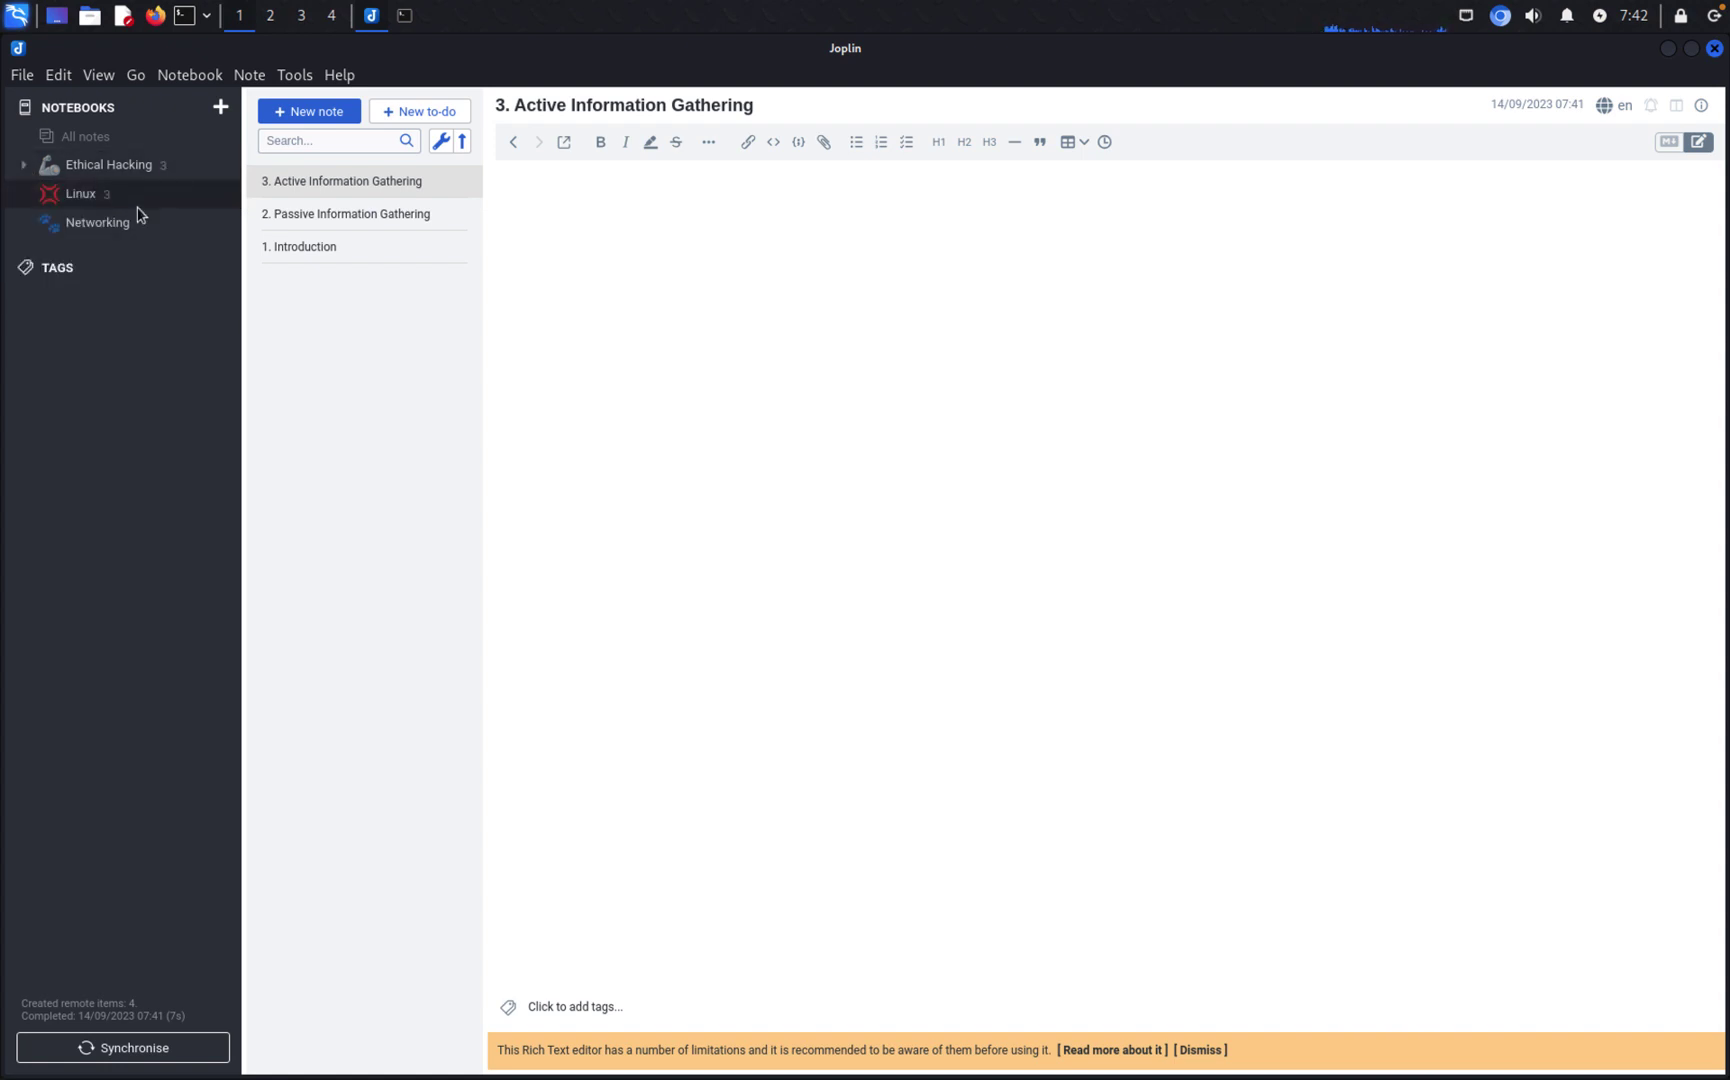
{"action": "left_click", "coordinate": [24, 166]}
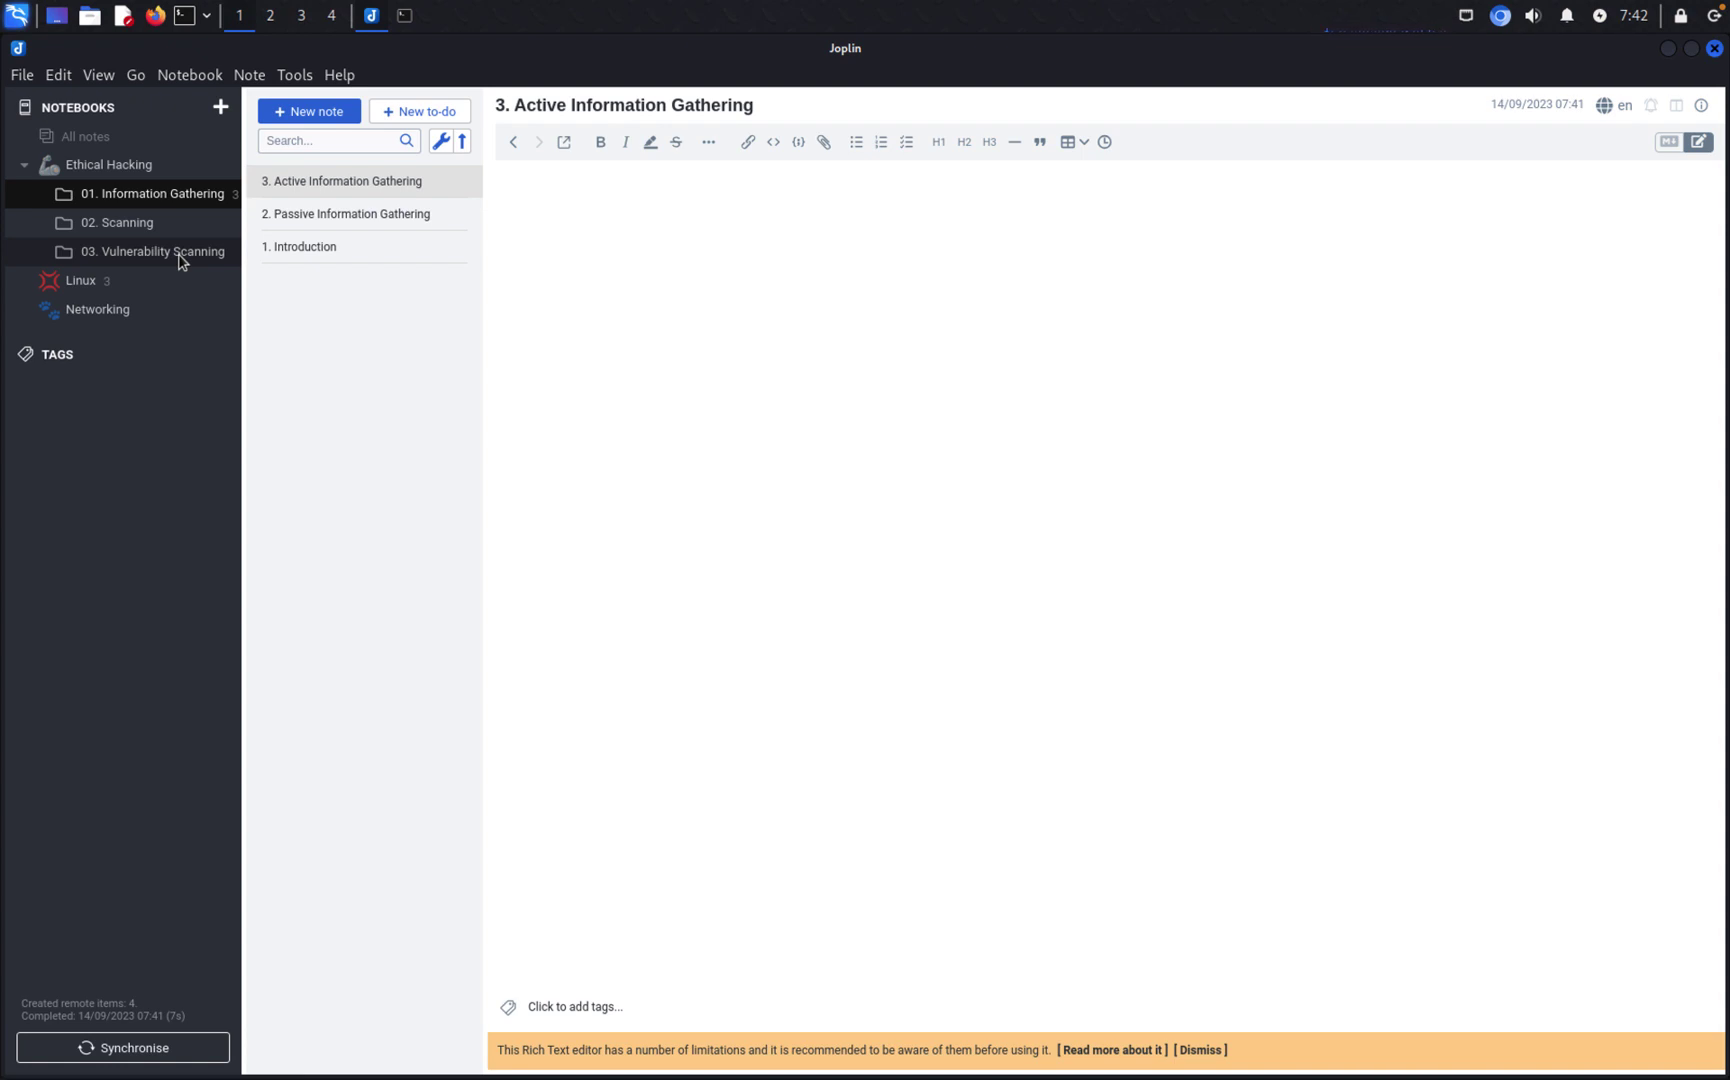
{"action": "left_click", "coordinate": [619, 401]}
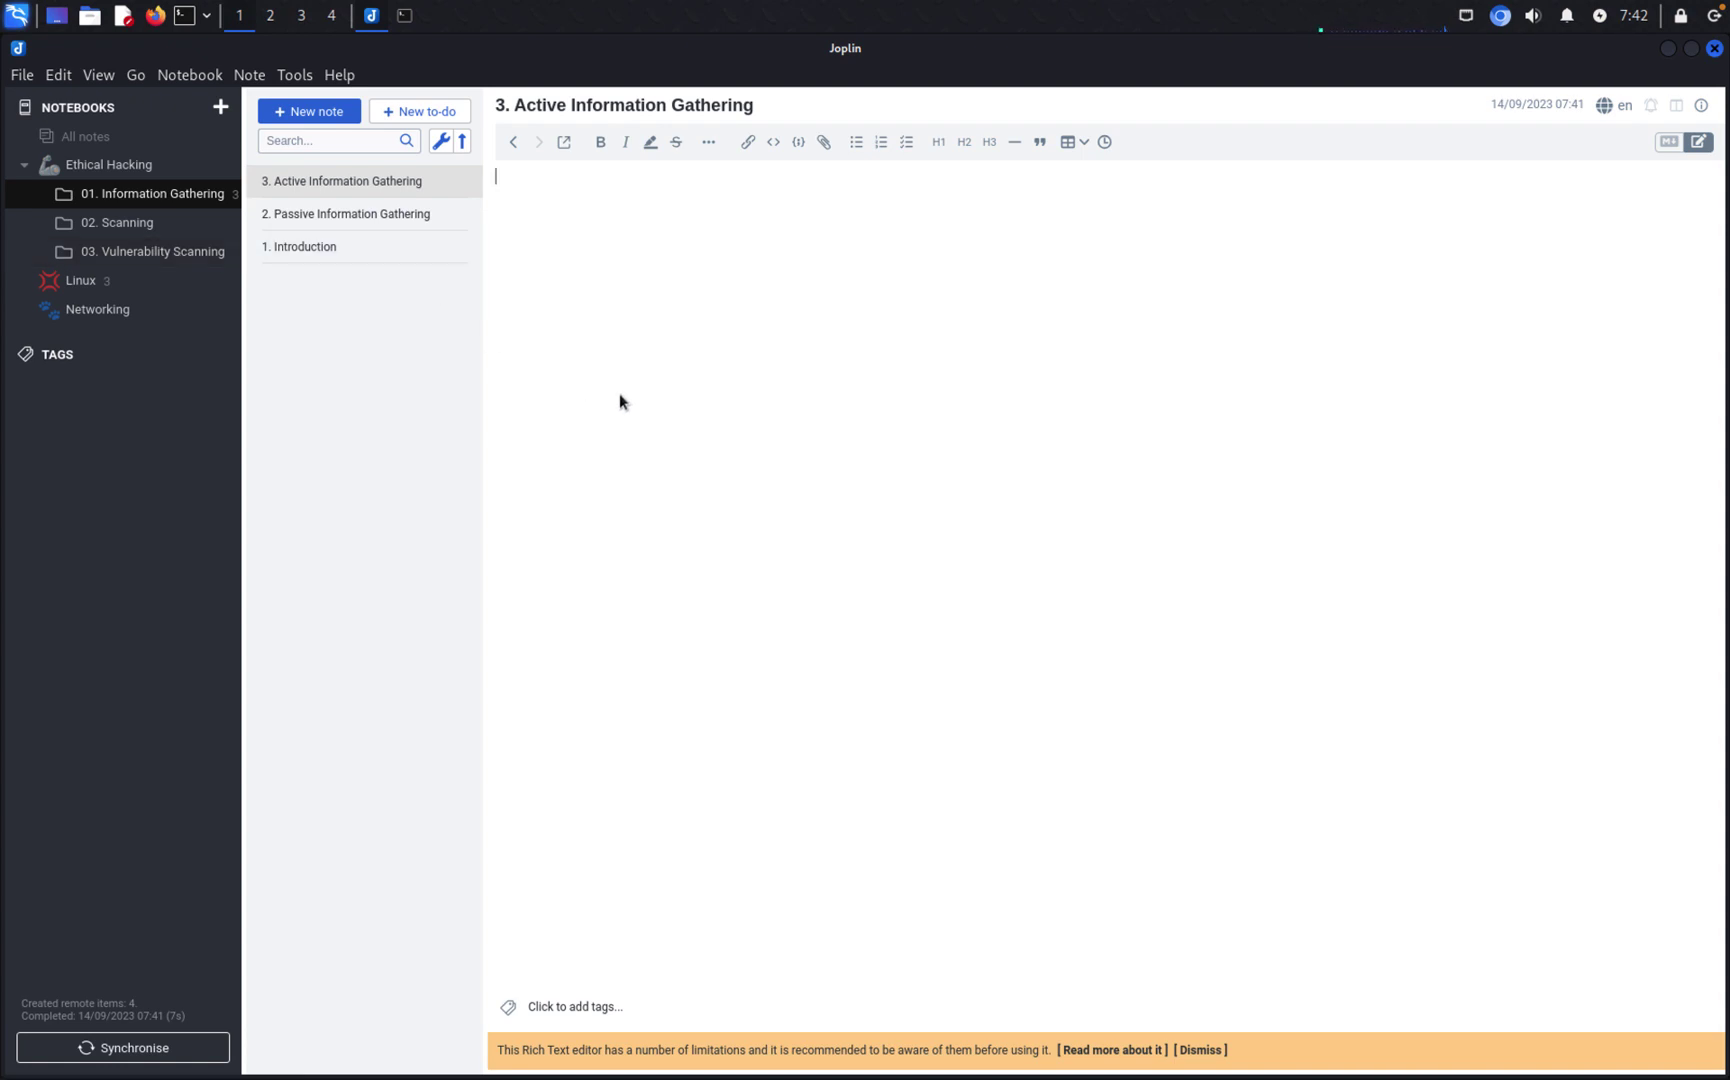
{"action": "left_click", "coordinate": [25, 165]}
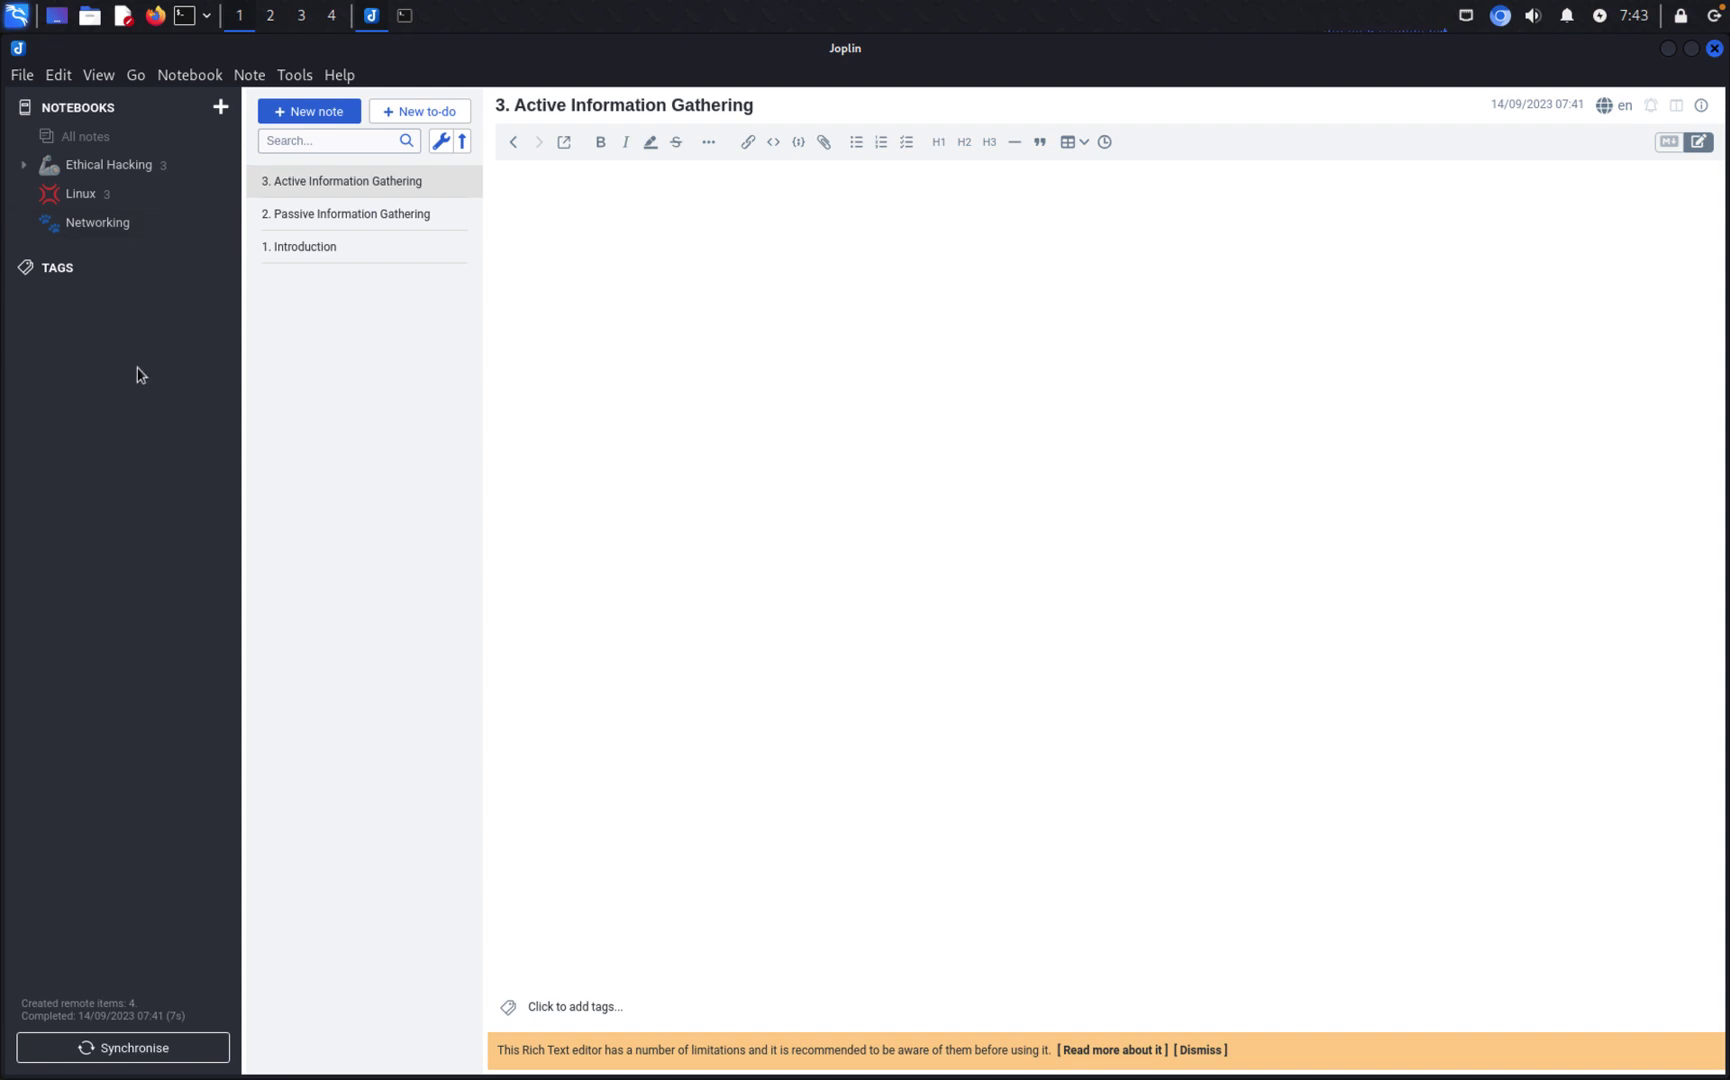
Step: Expand the Ethical Hacking notebook and view the contents of "02. Scanning", returning to "01. Information Gathering"
{"action": "left_click", "coordinate": [25, 166]}
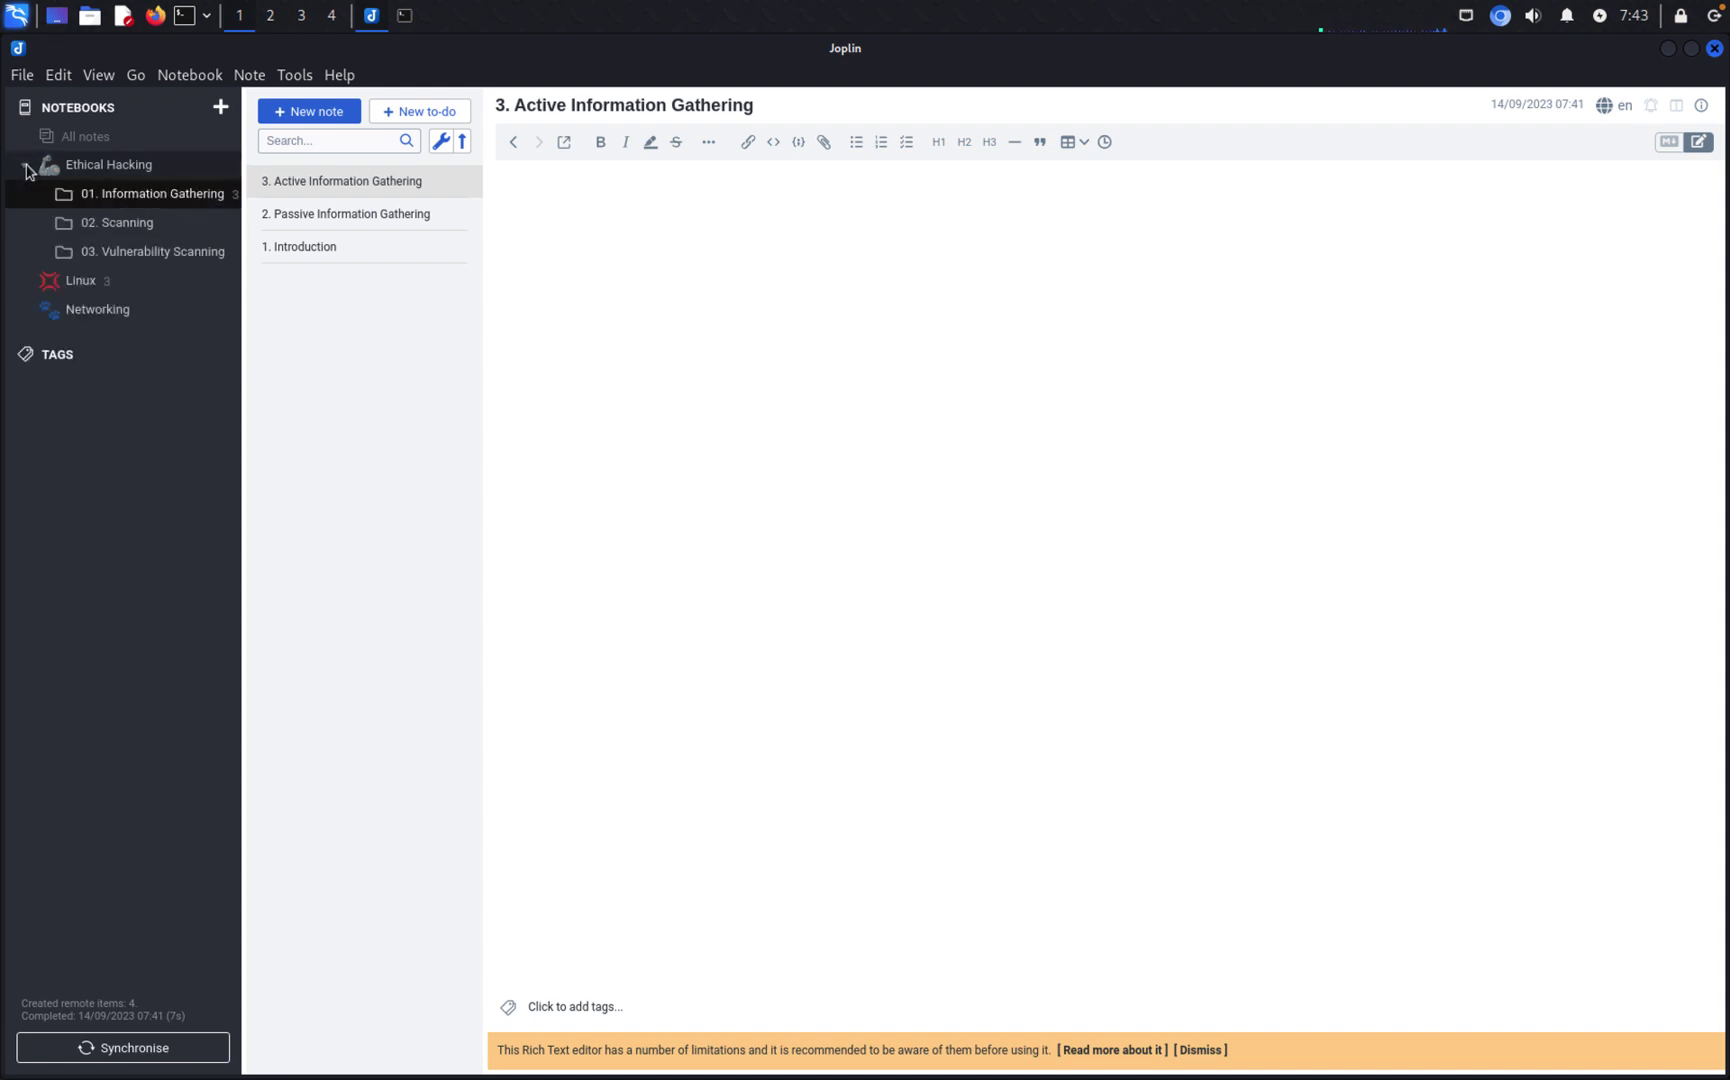
{"action": "left_click", "coordinate": [128, 224]}
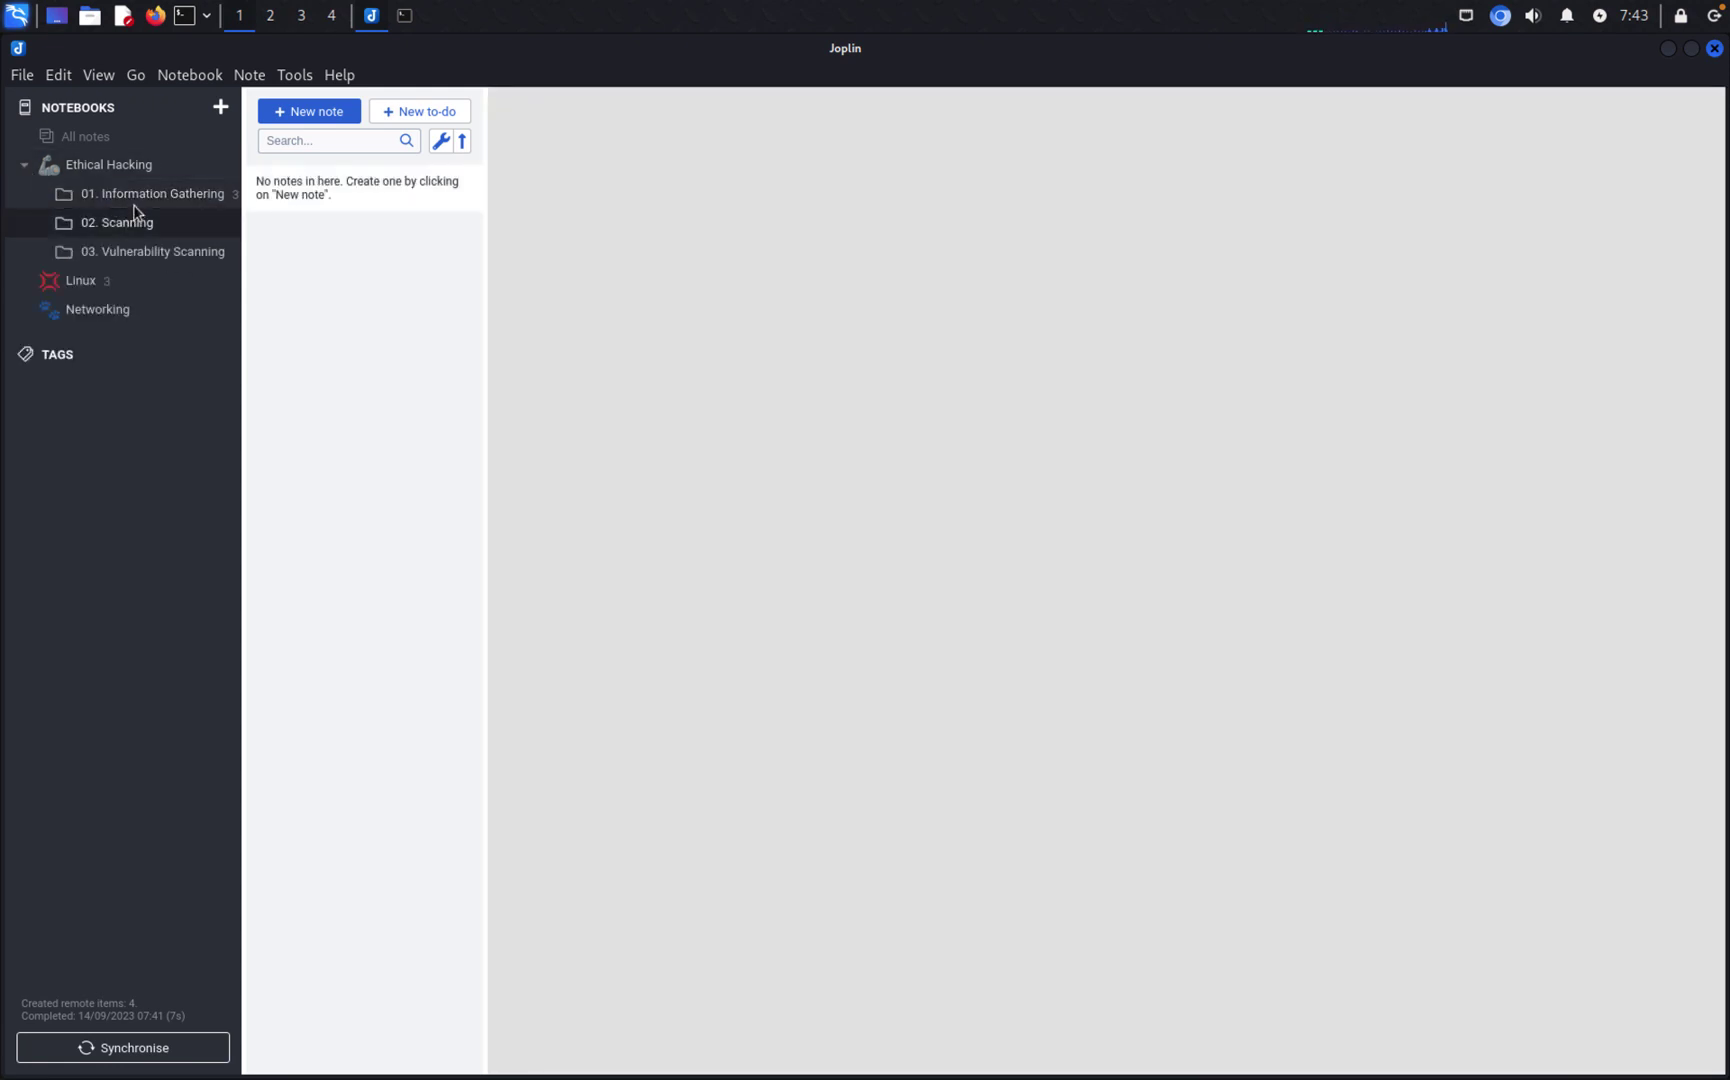
{"action": "left_click", "coordinate": [139, 200]}
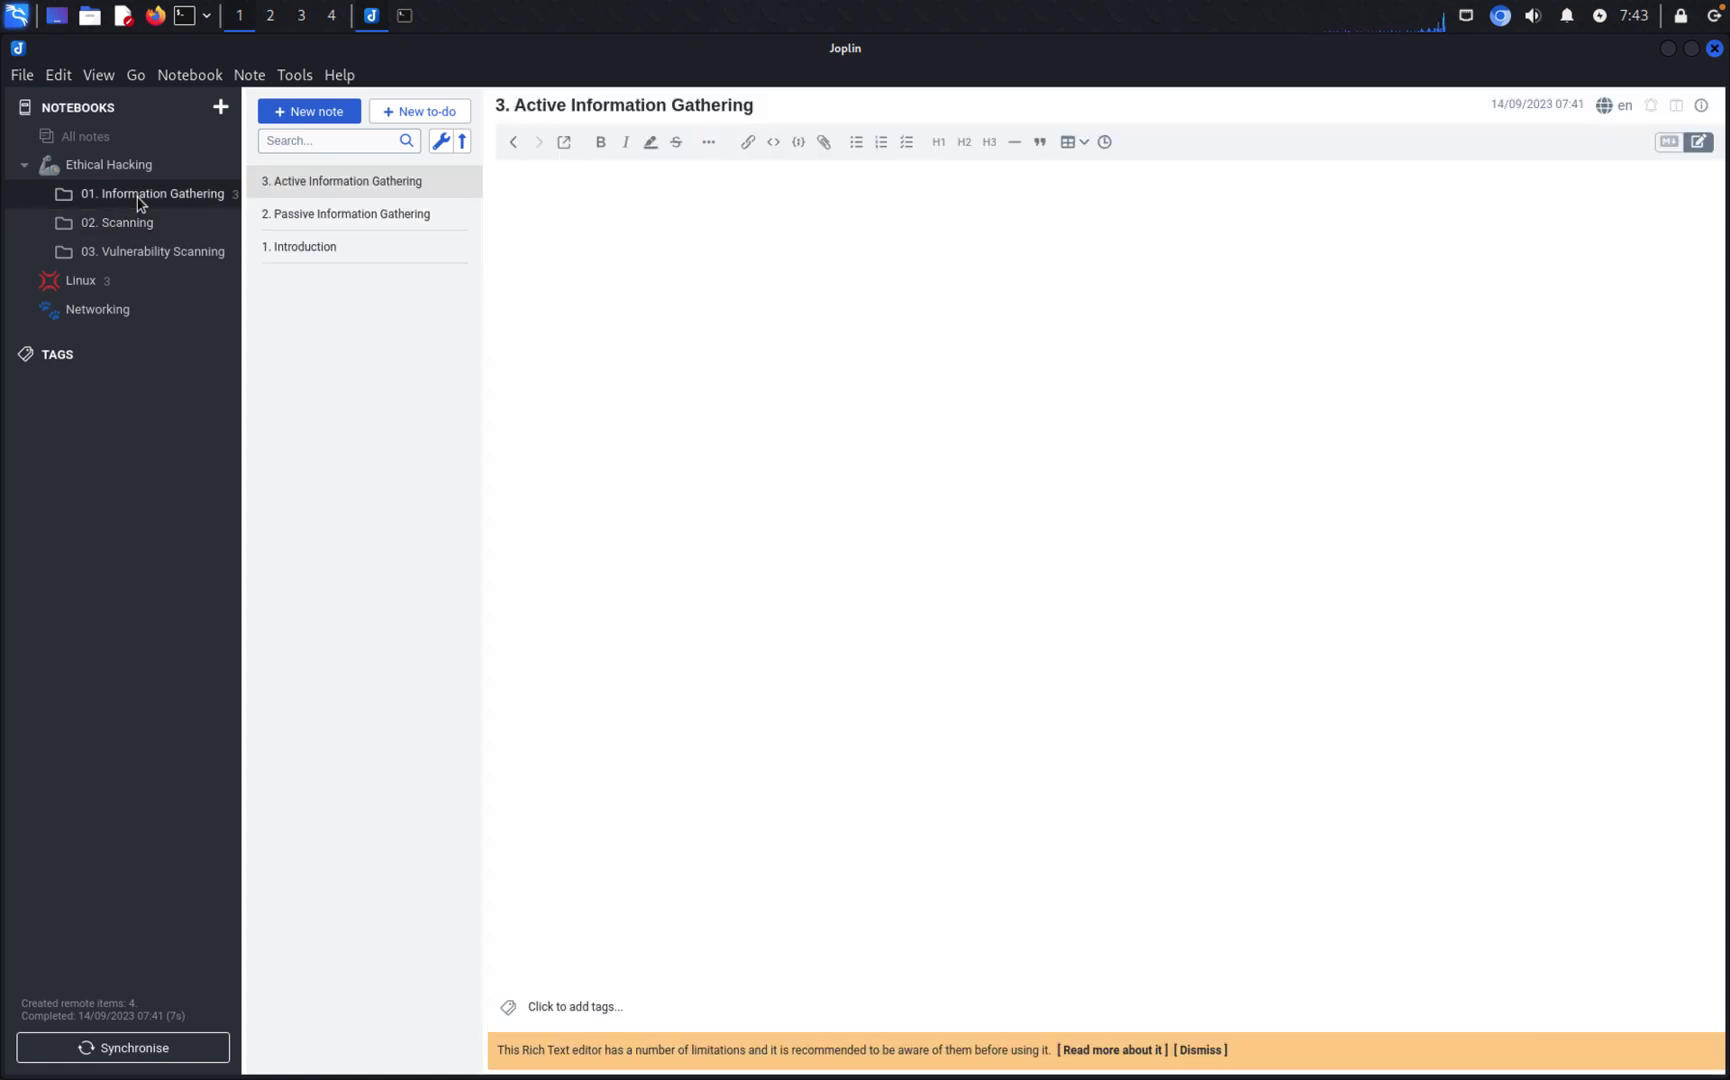